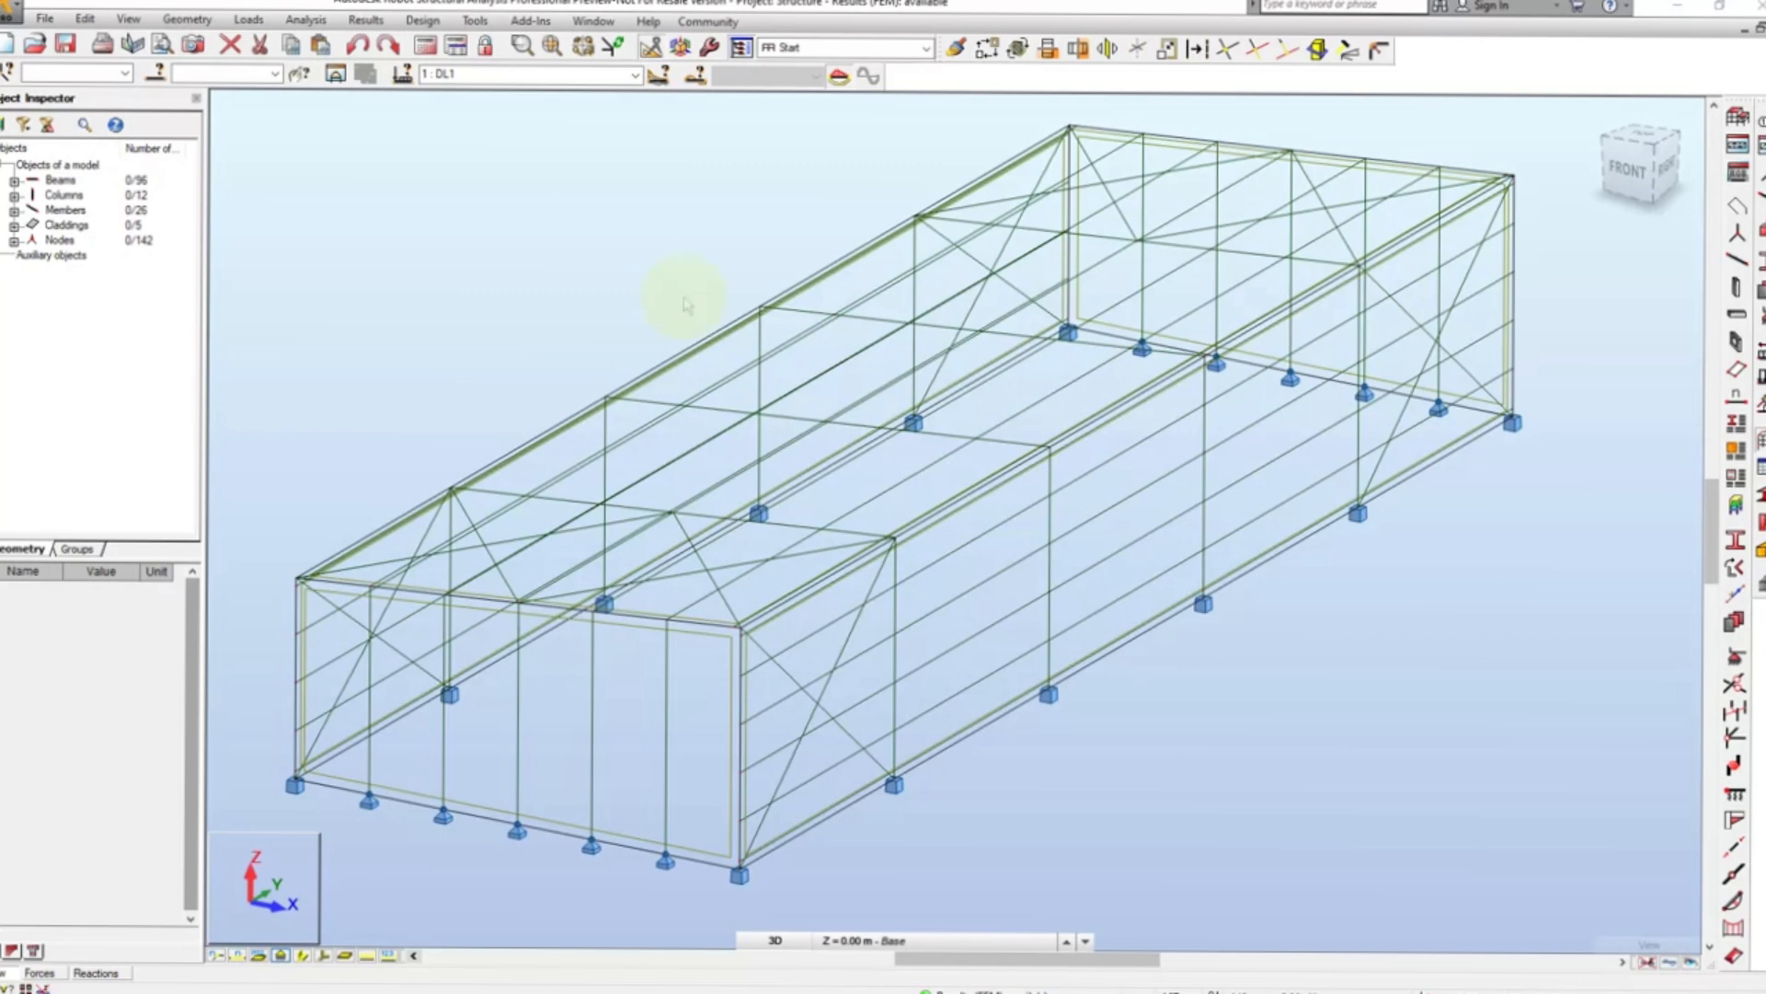
# - Run the structural calculations and make WIND1 (case 3) the active load case for the results
pyautogui.click(307, 20)
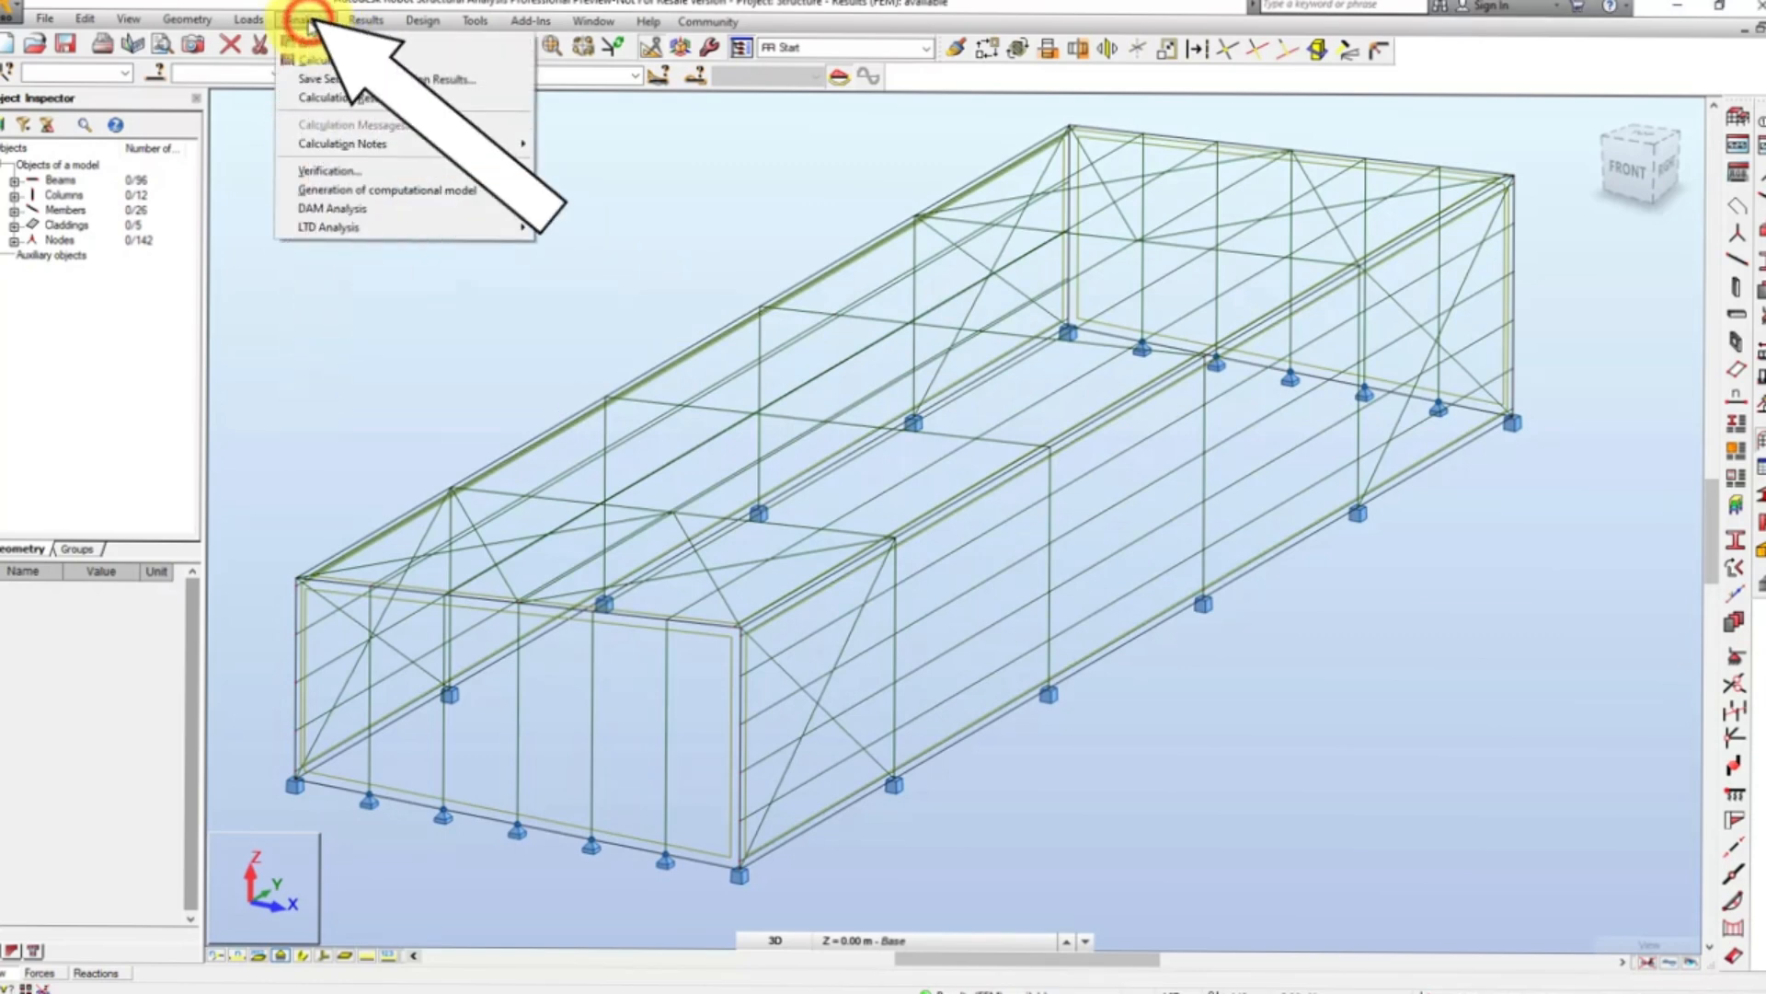
pyautogui.click(314, 59)
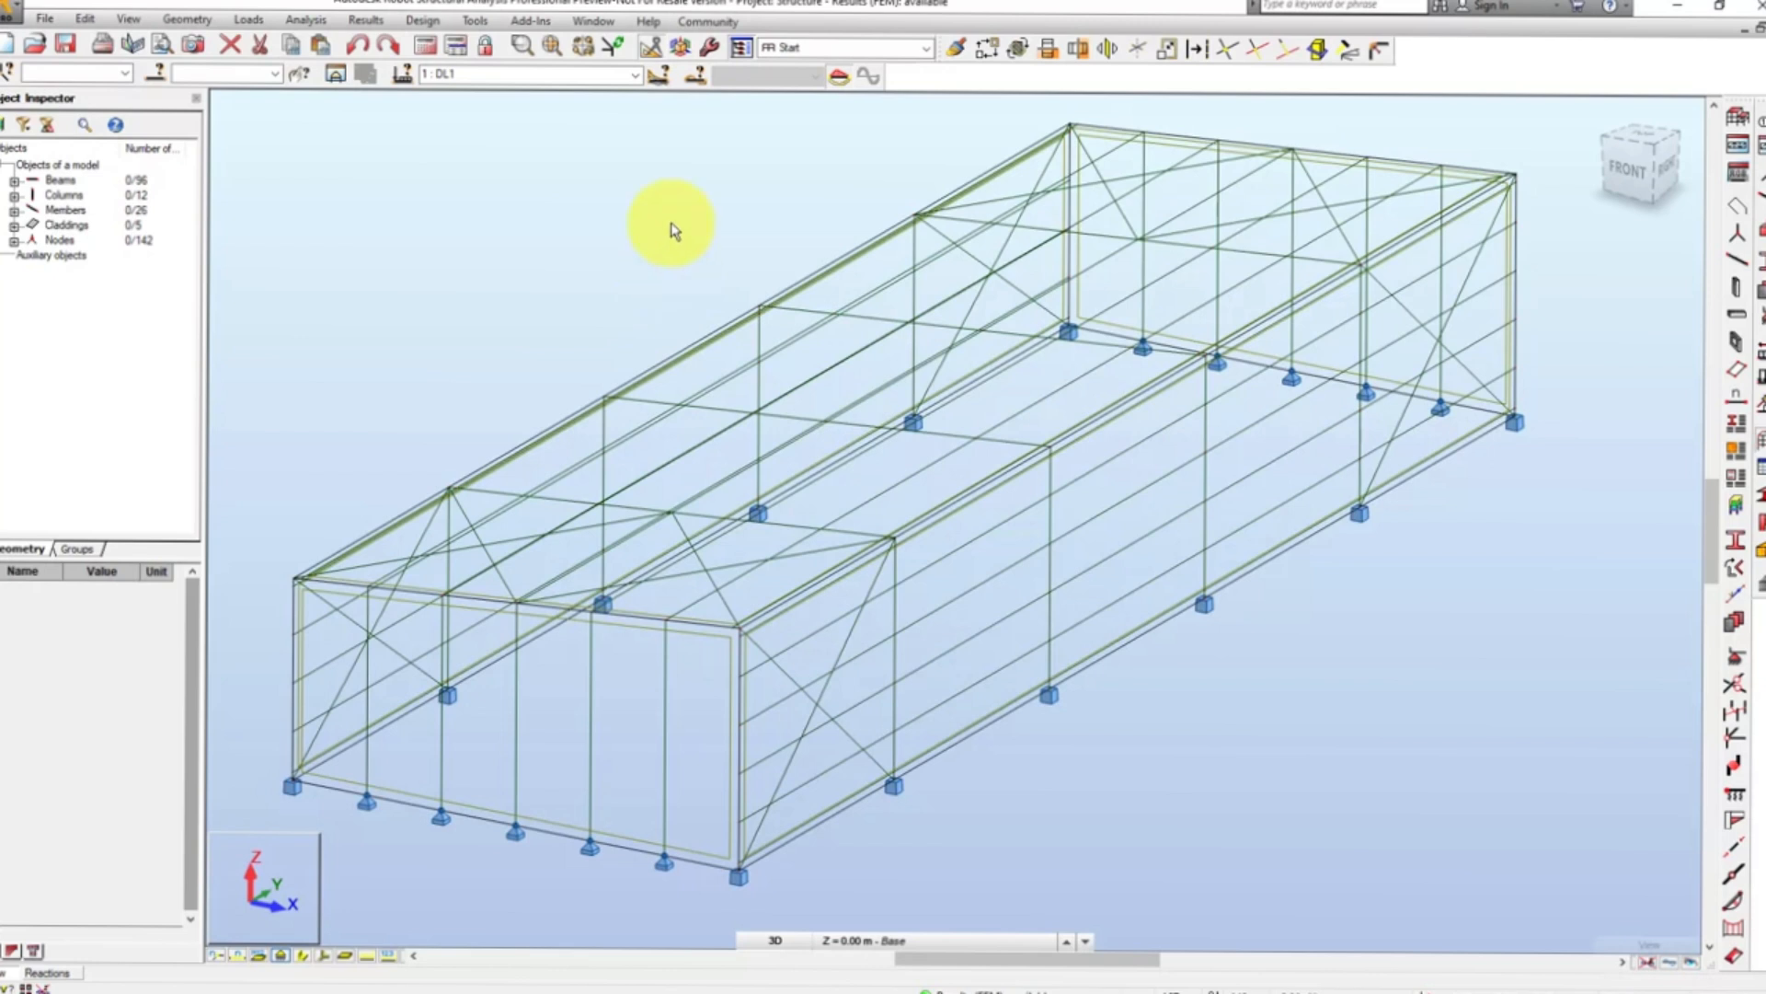
pyautogui.click(634, 74)
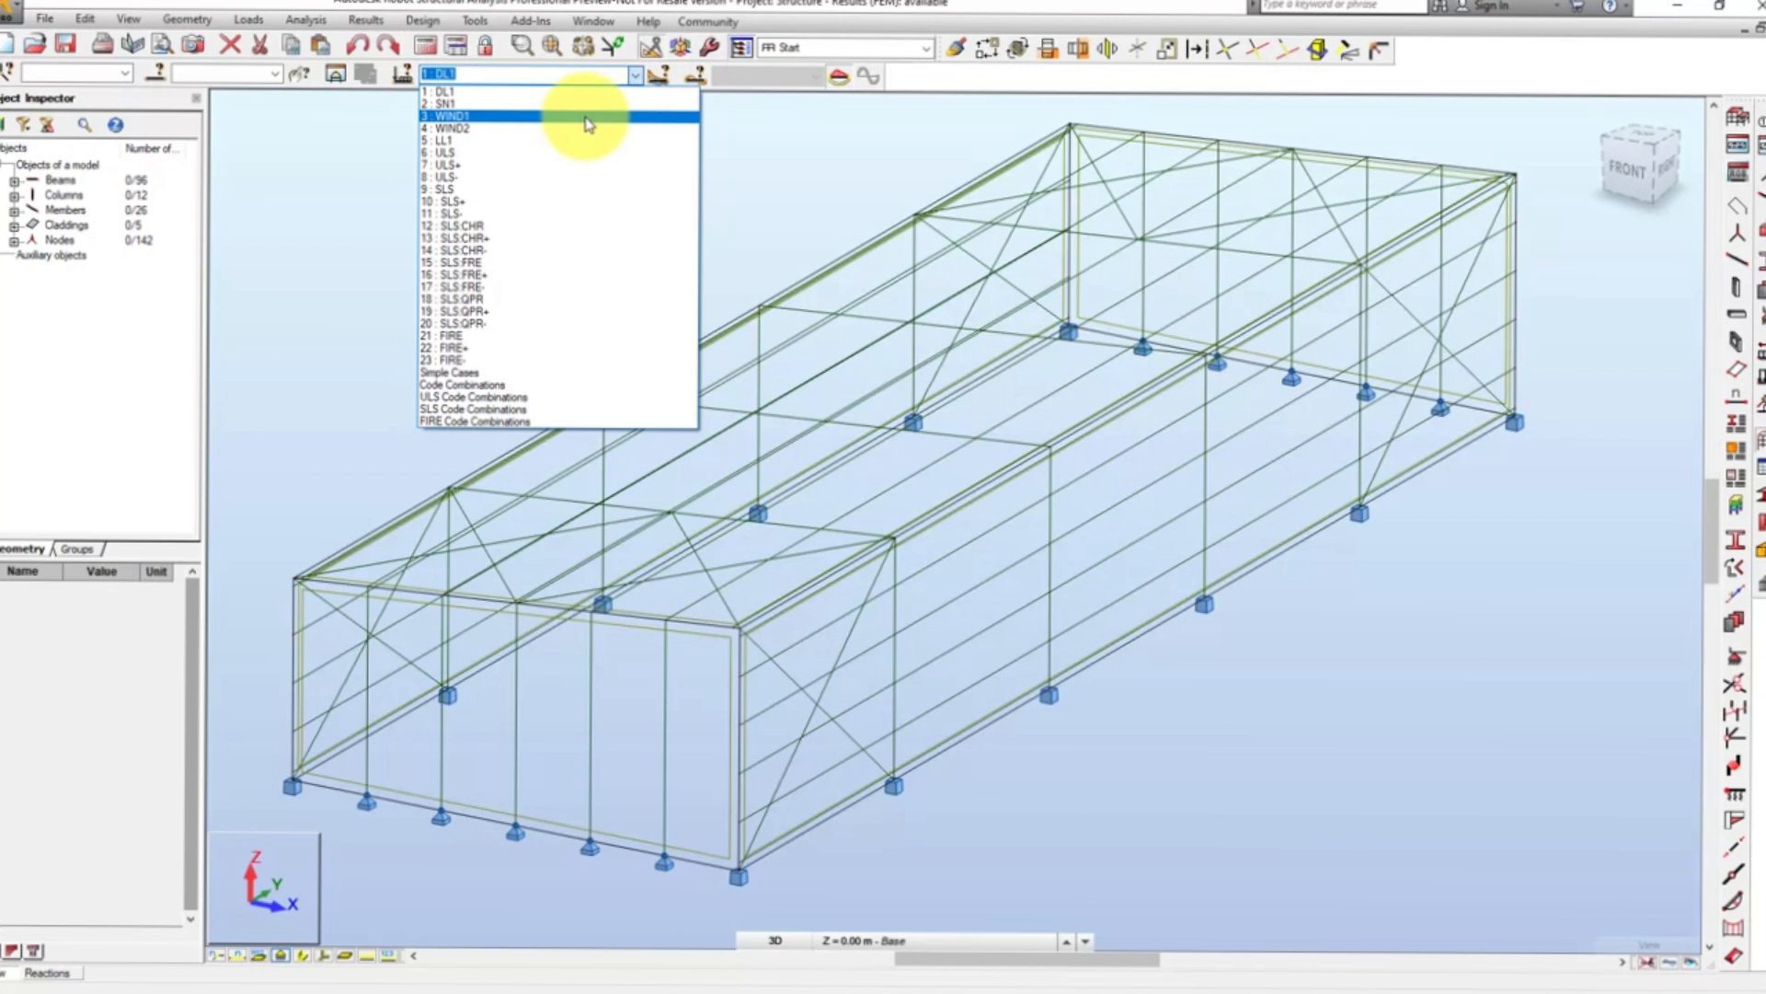
pyautogui.click(585, 117)
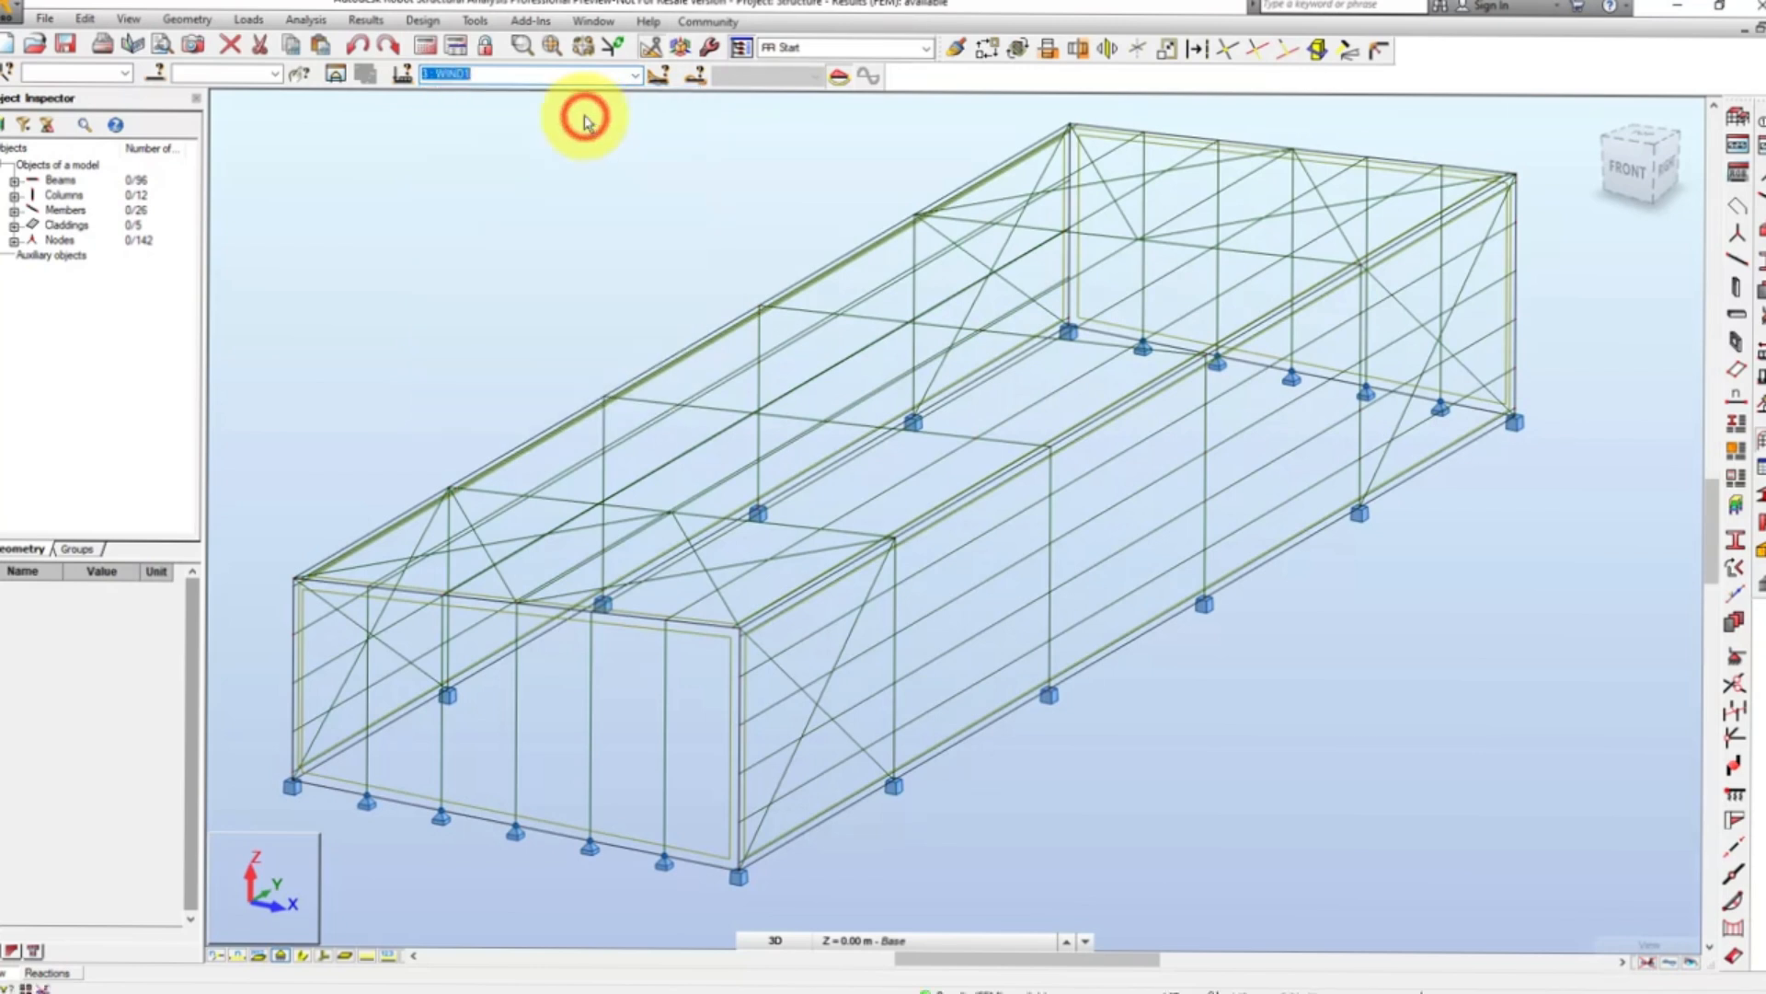
# - Display the My Moment diagram on the members, normalized and enlarged to a scale of 10.00 kN*m per 1 cm
pyautogui.click(366, 20)
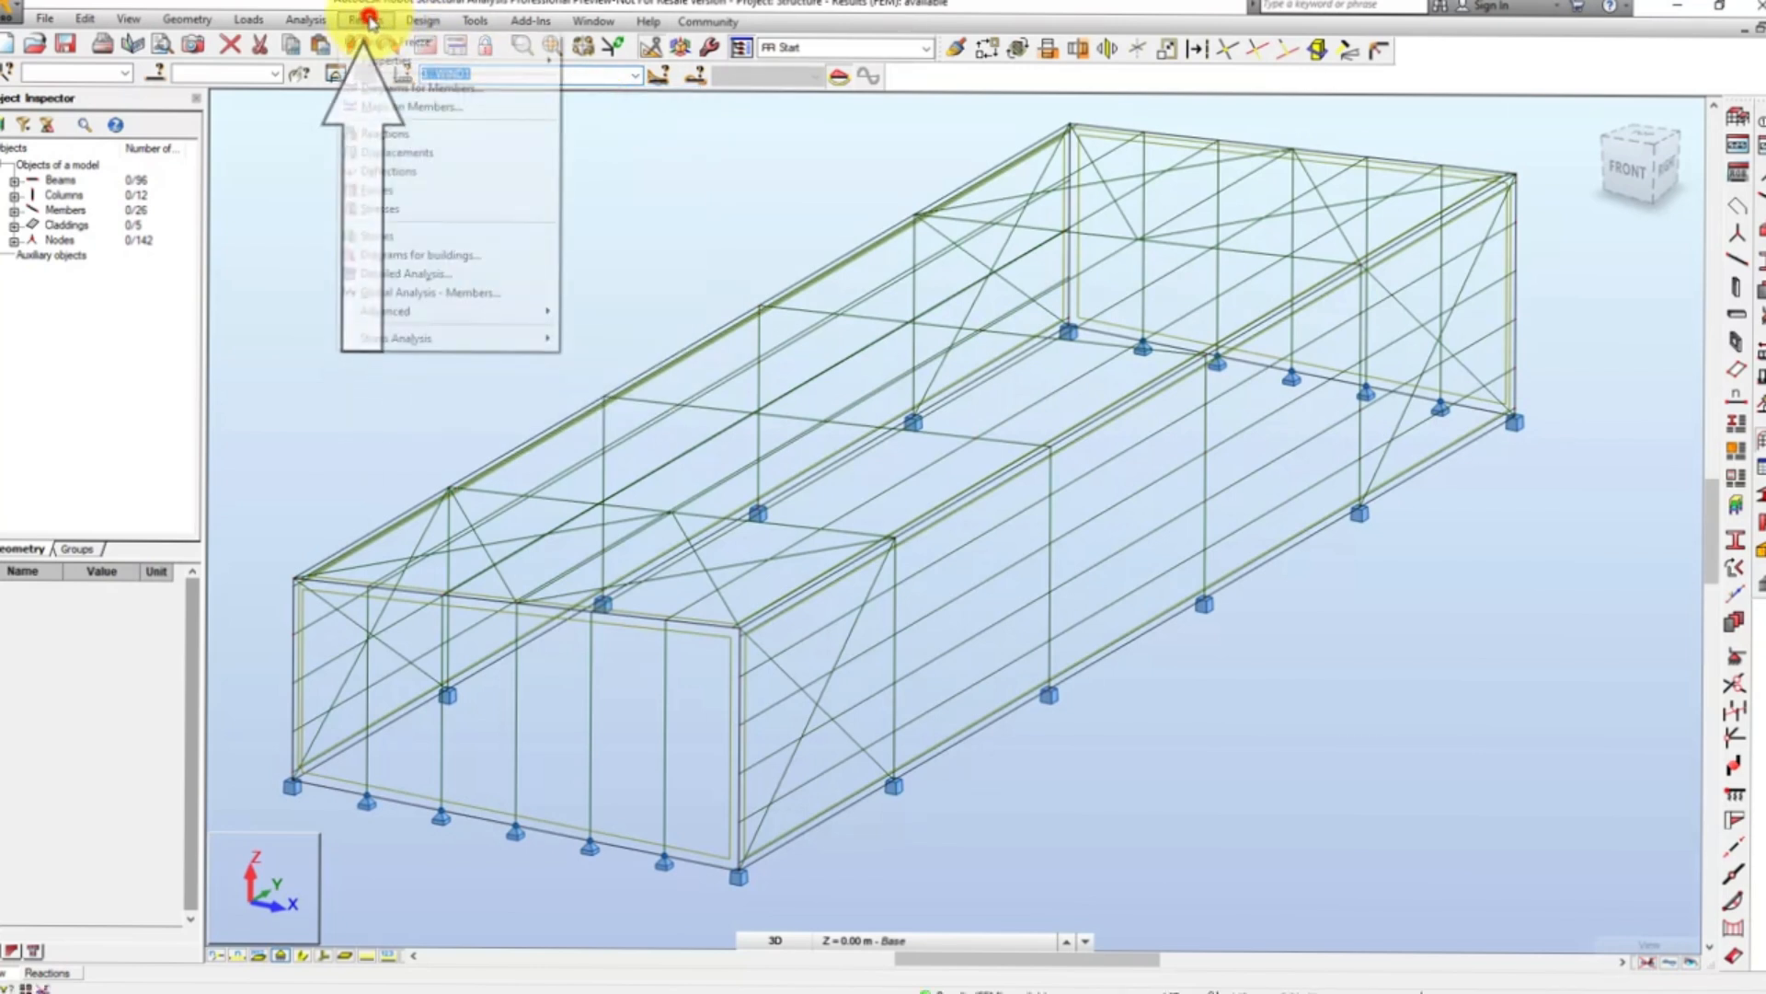
pyautogui.click(401, 88)
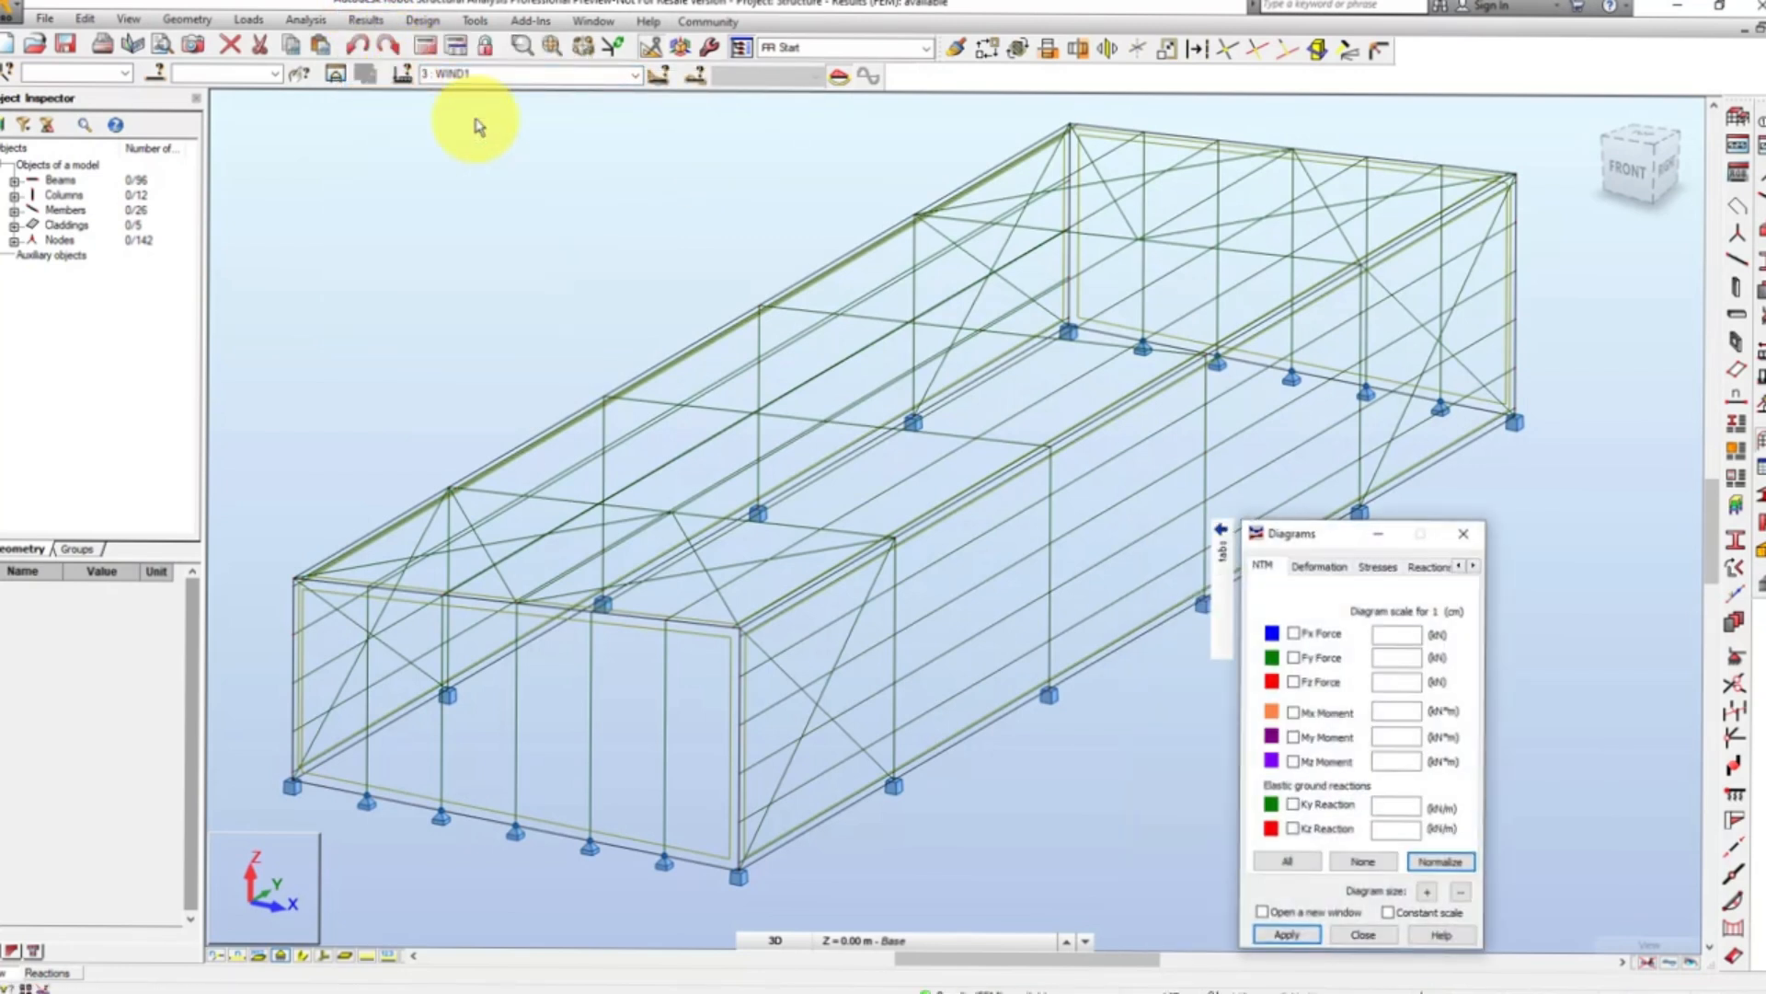
pyautogui.click(1292, 738)
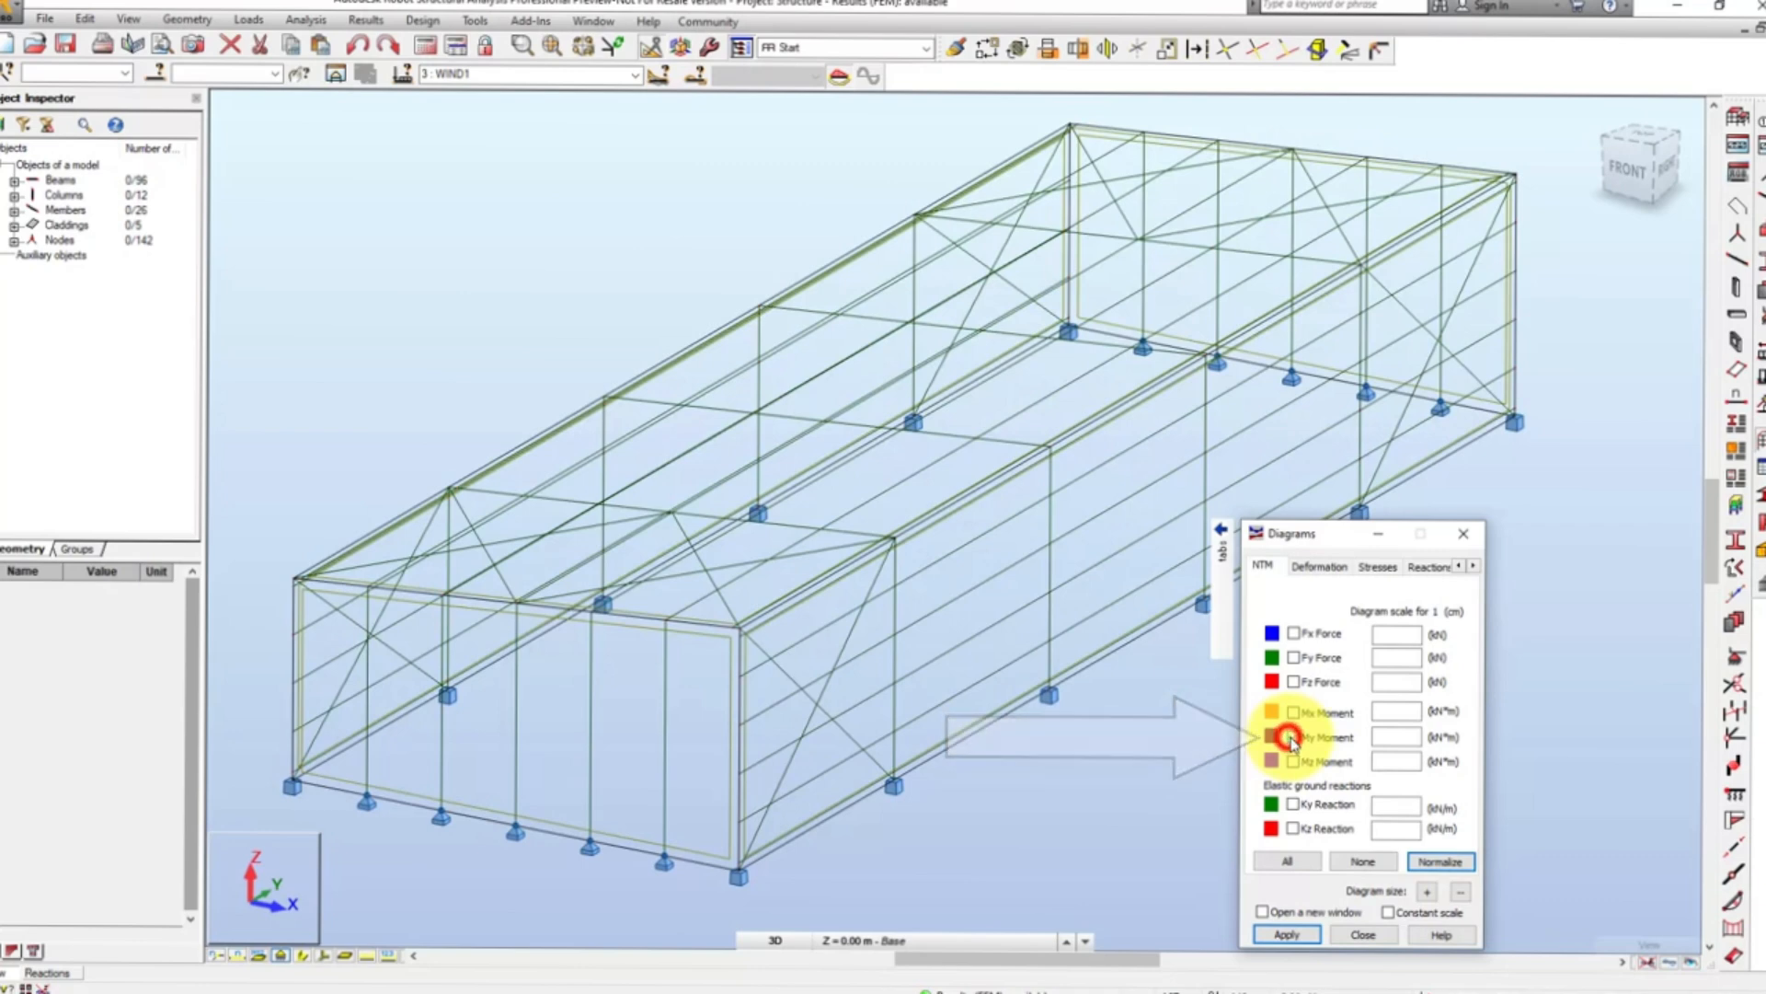
pyautogui.click(1440, 862)
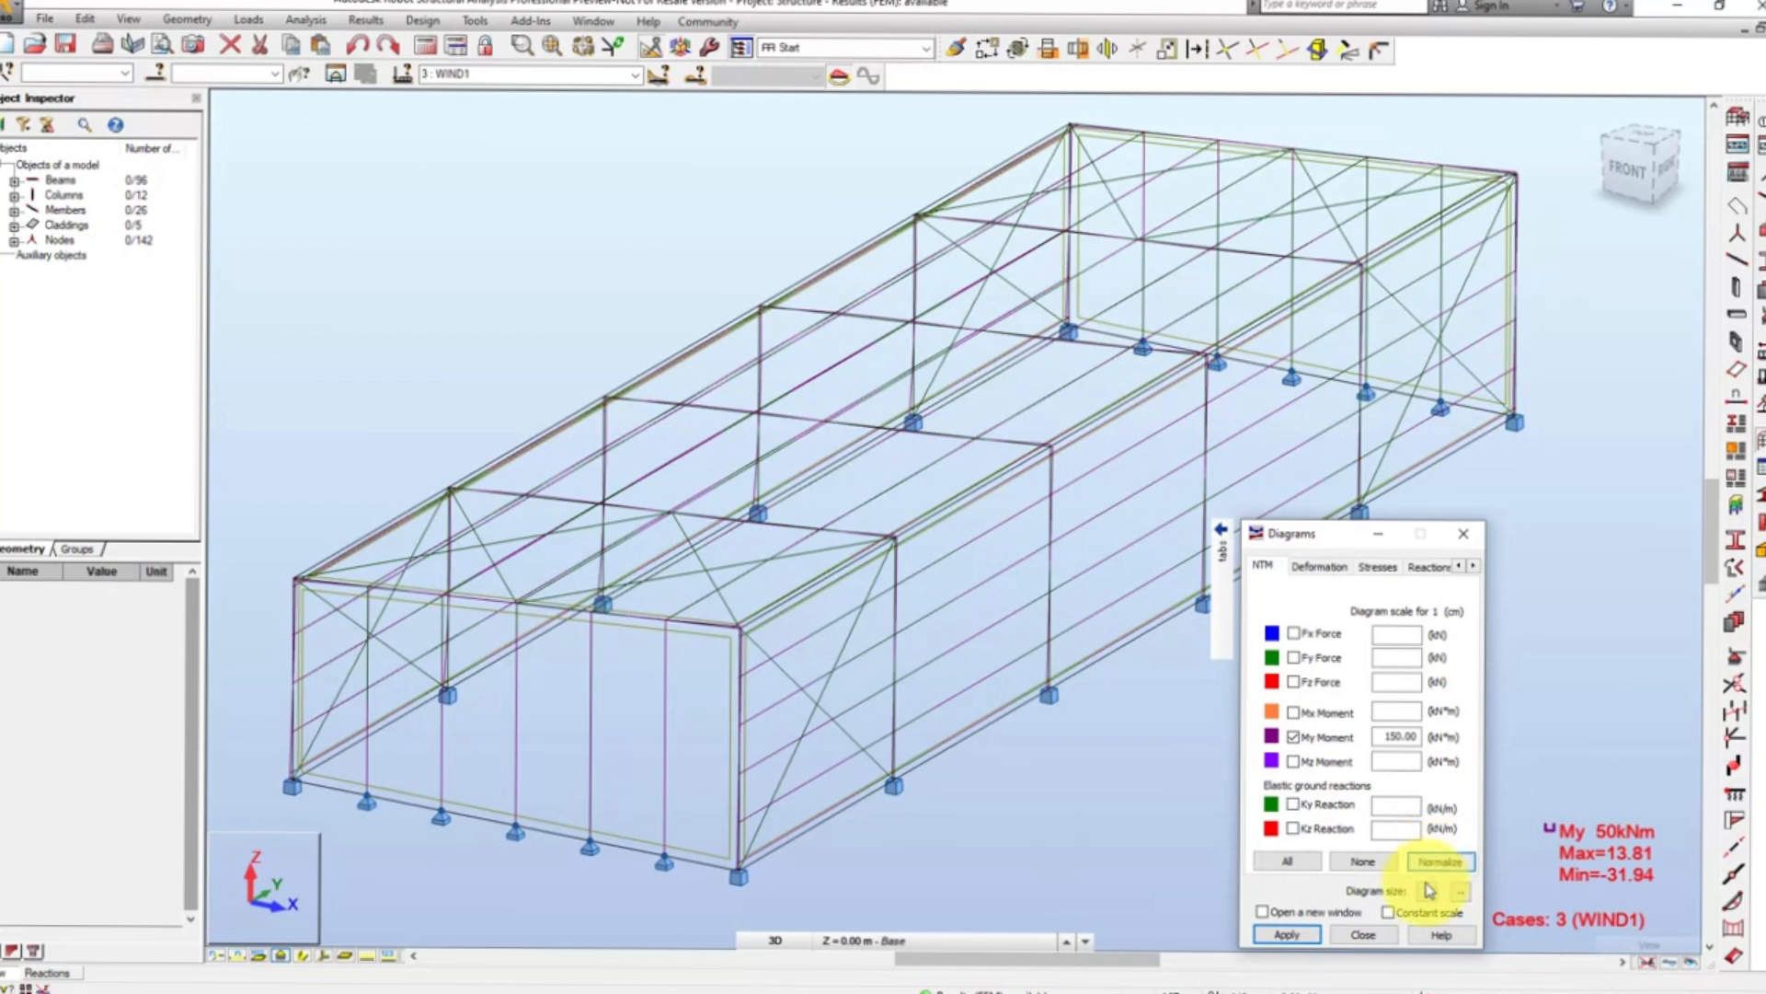
pyautogui.click(1428, 891)
pyautogui.click(1426, 890)
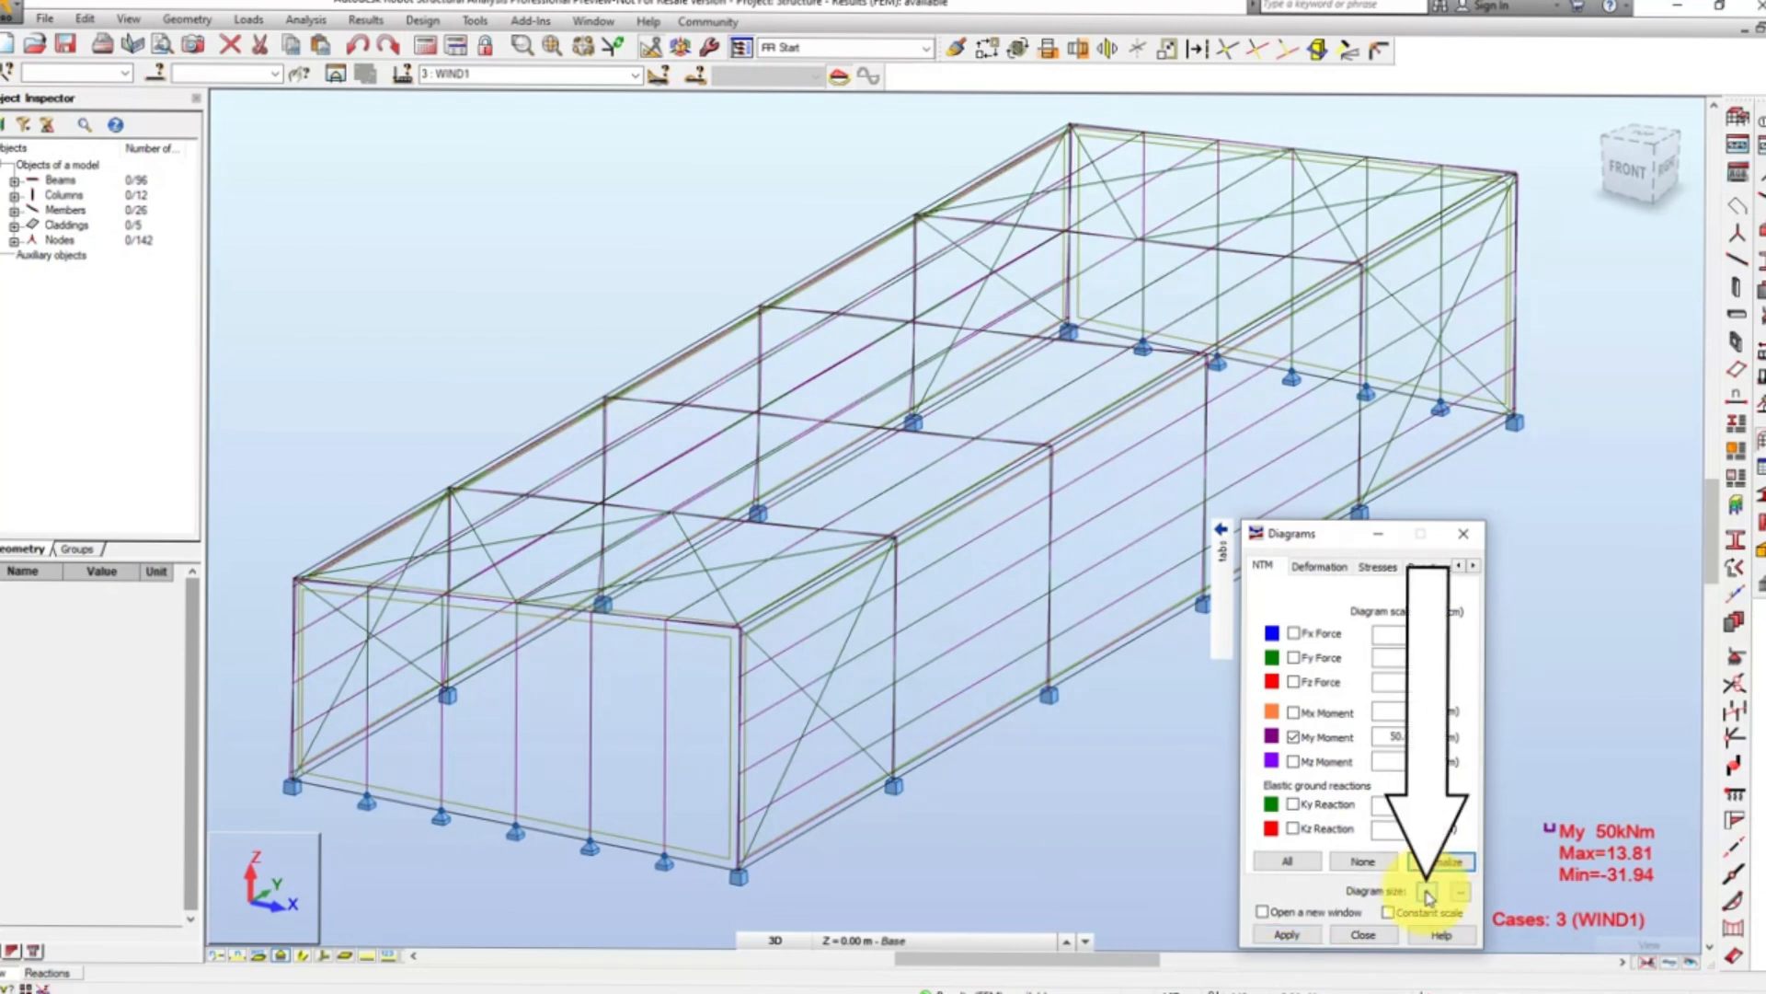
pyautogui.click(1426, 891)
pyautogui.click(1426, 891)
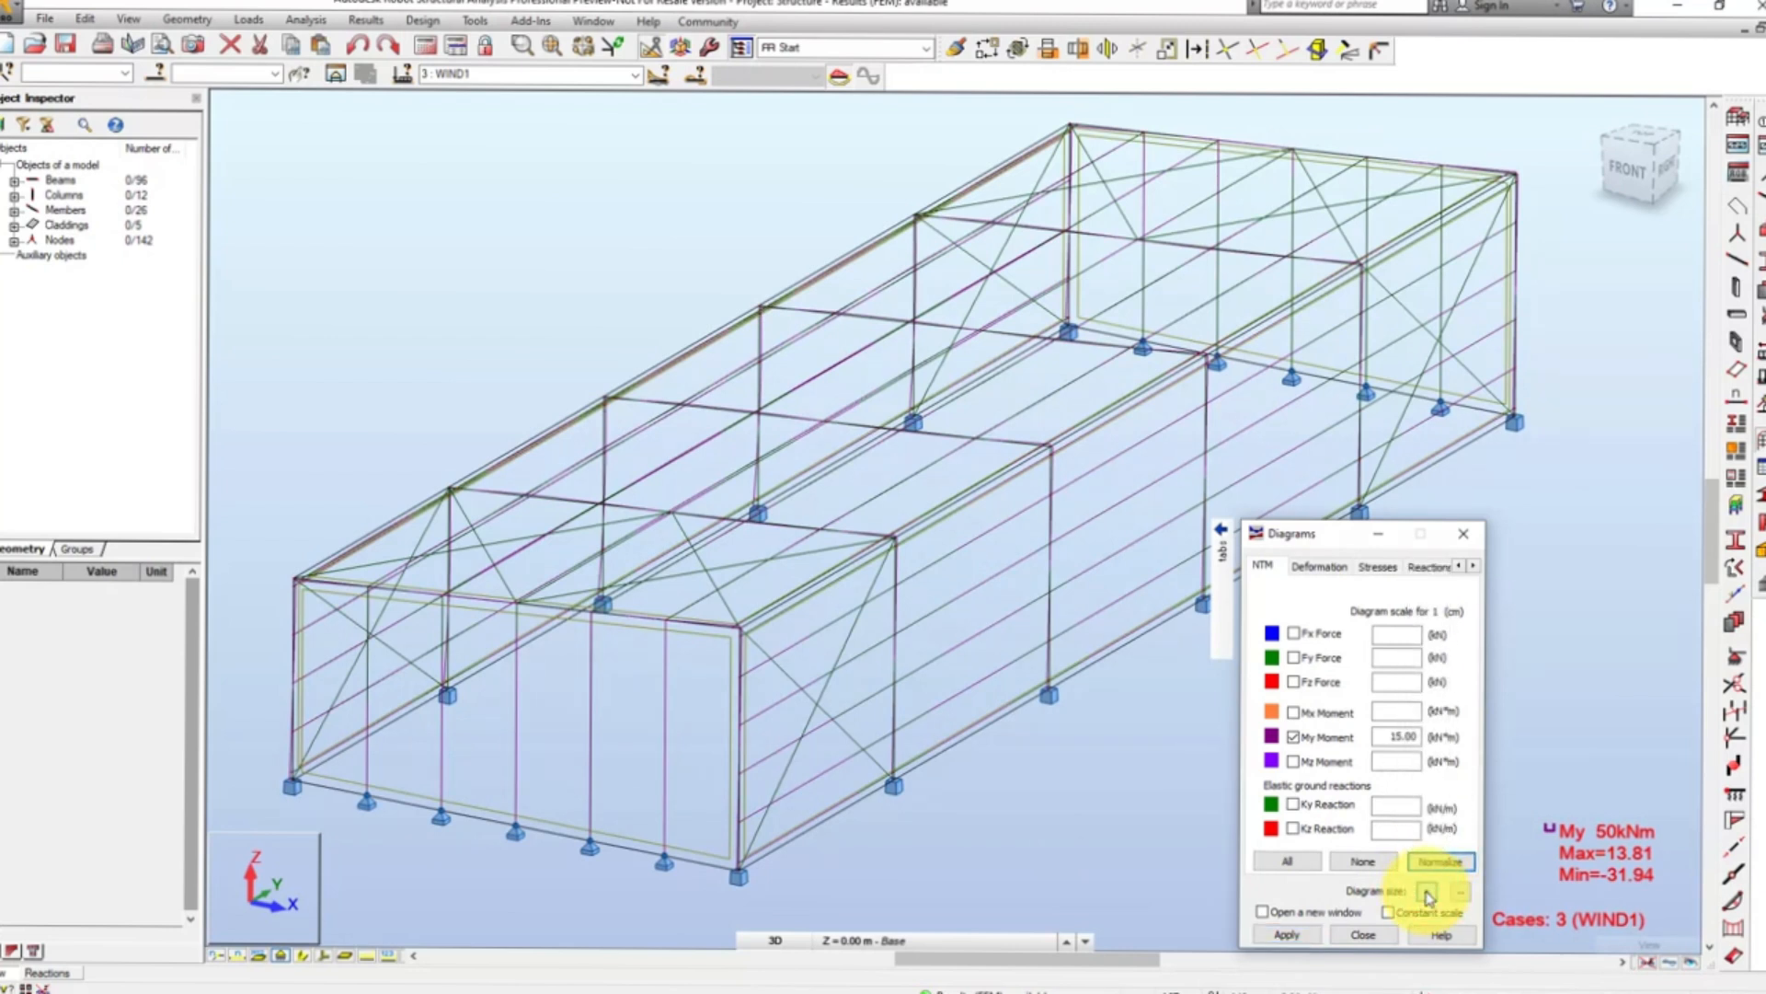
pyautogui.click(1426, 891)
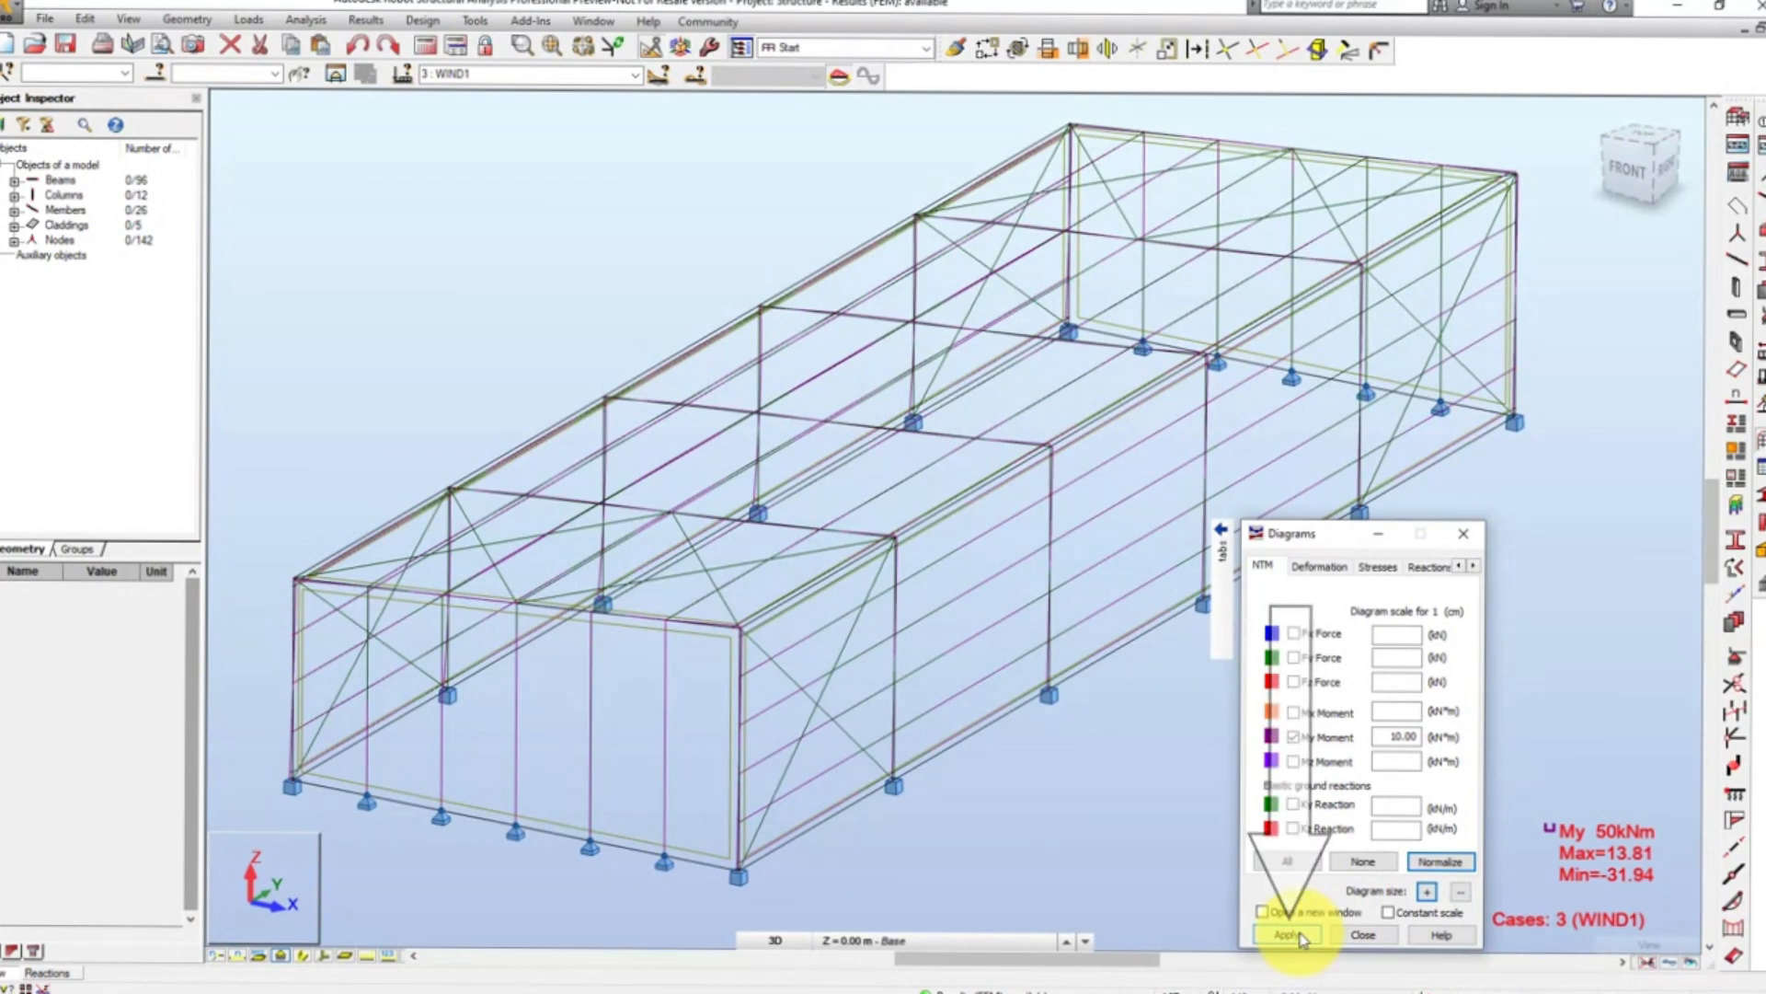
pyautogui.click(1291, 934)
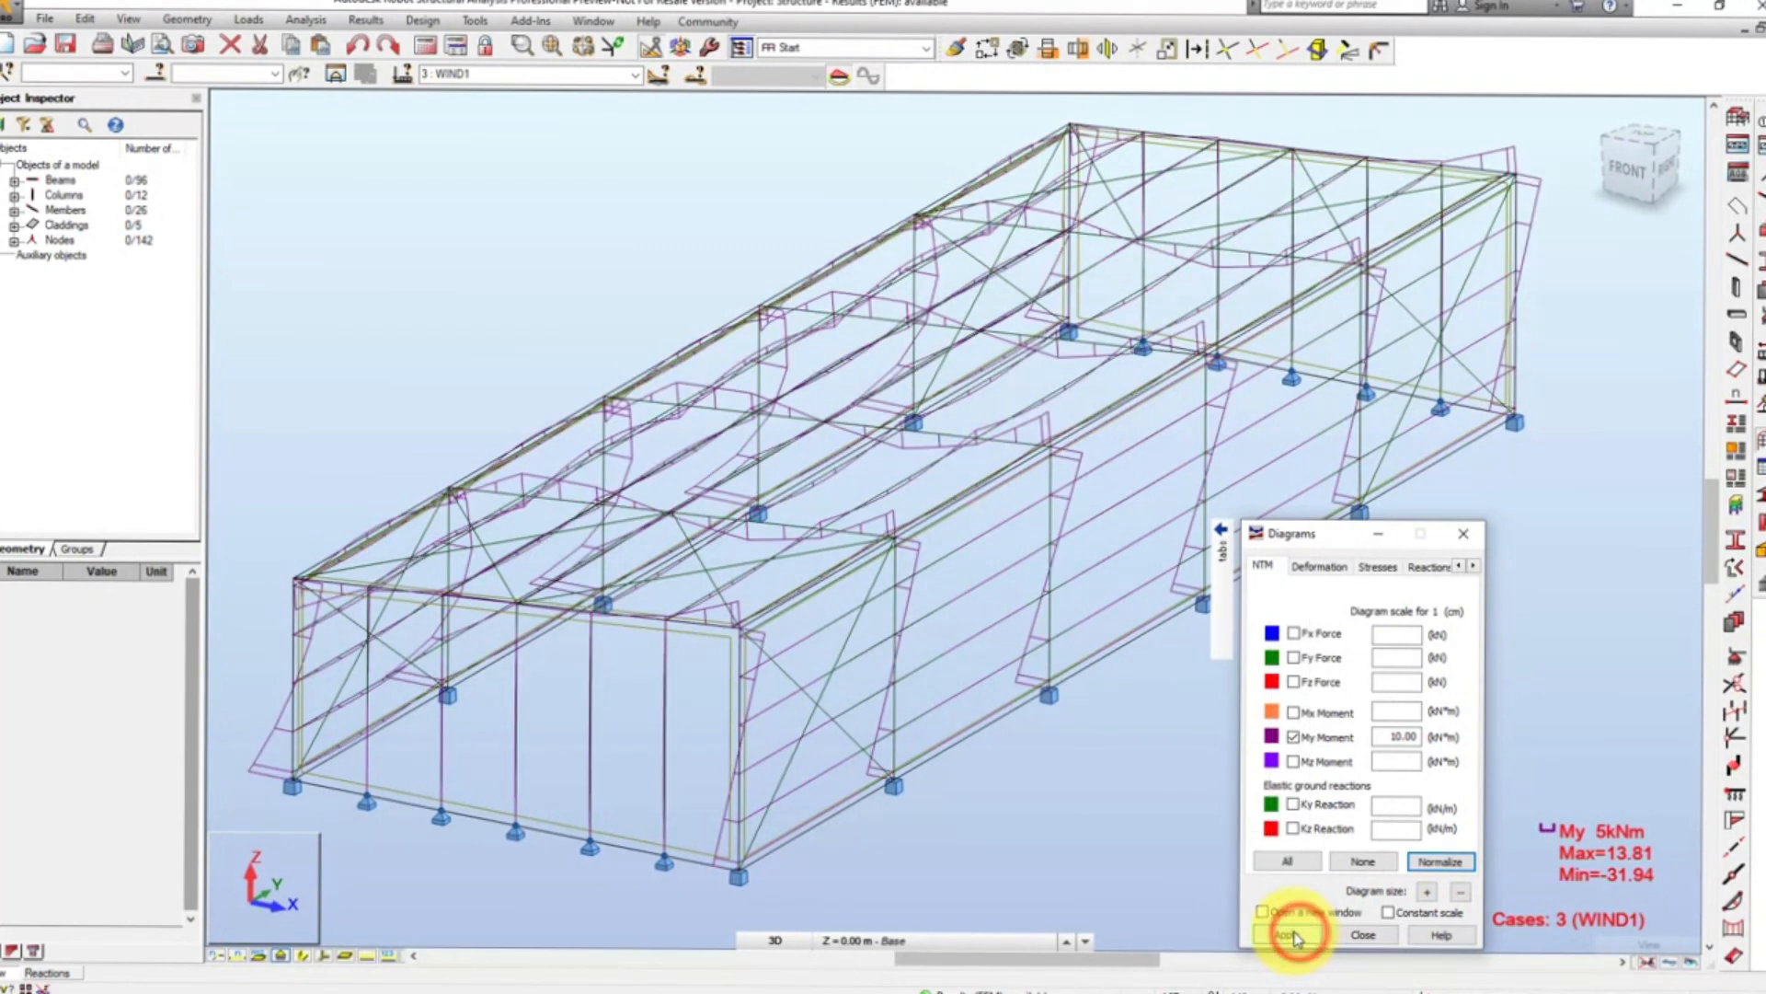
# - Show the moment diagrams with differentiated positive and negative values and filled areas
pyautogui.click(1474, 567)
pyautogui.click(1474, 567)
pyautogui.click(1410, 567)
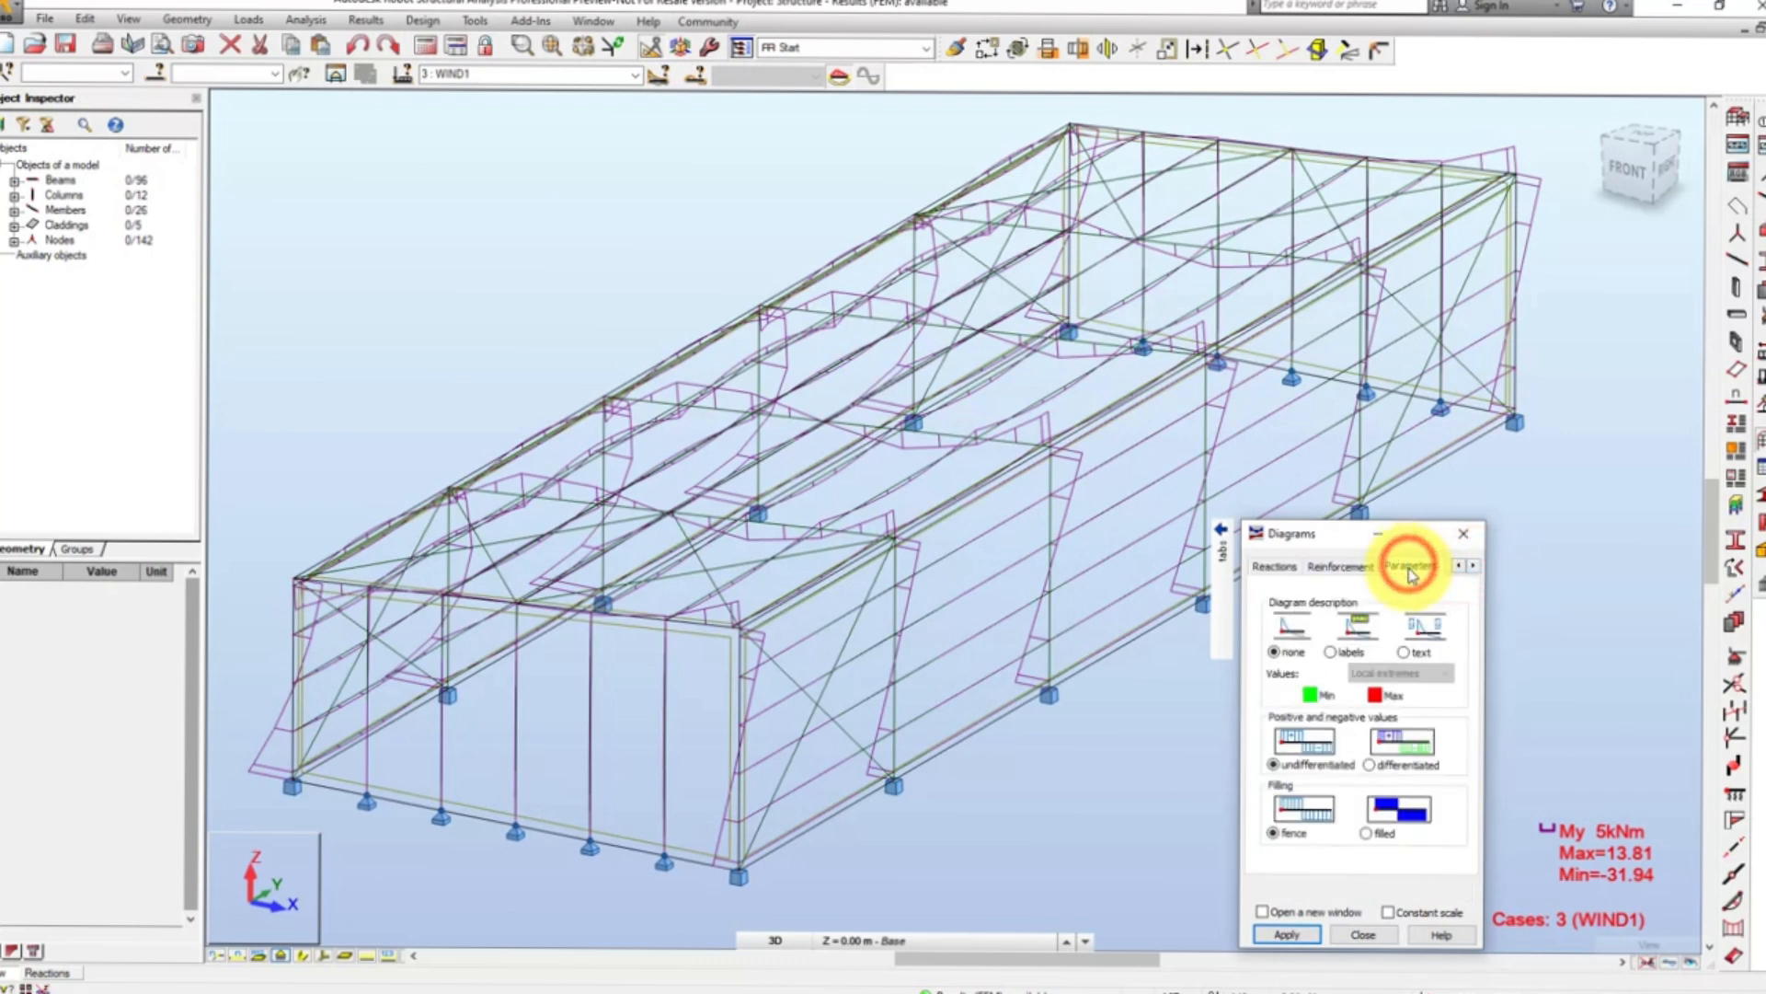
pyautogui.click(1370, 764)
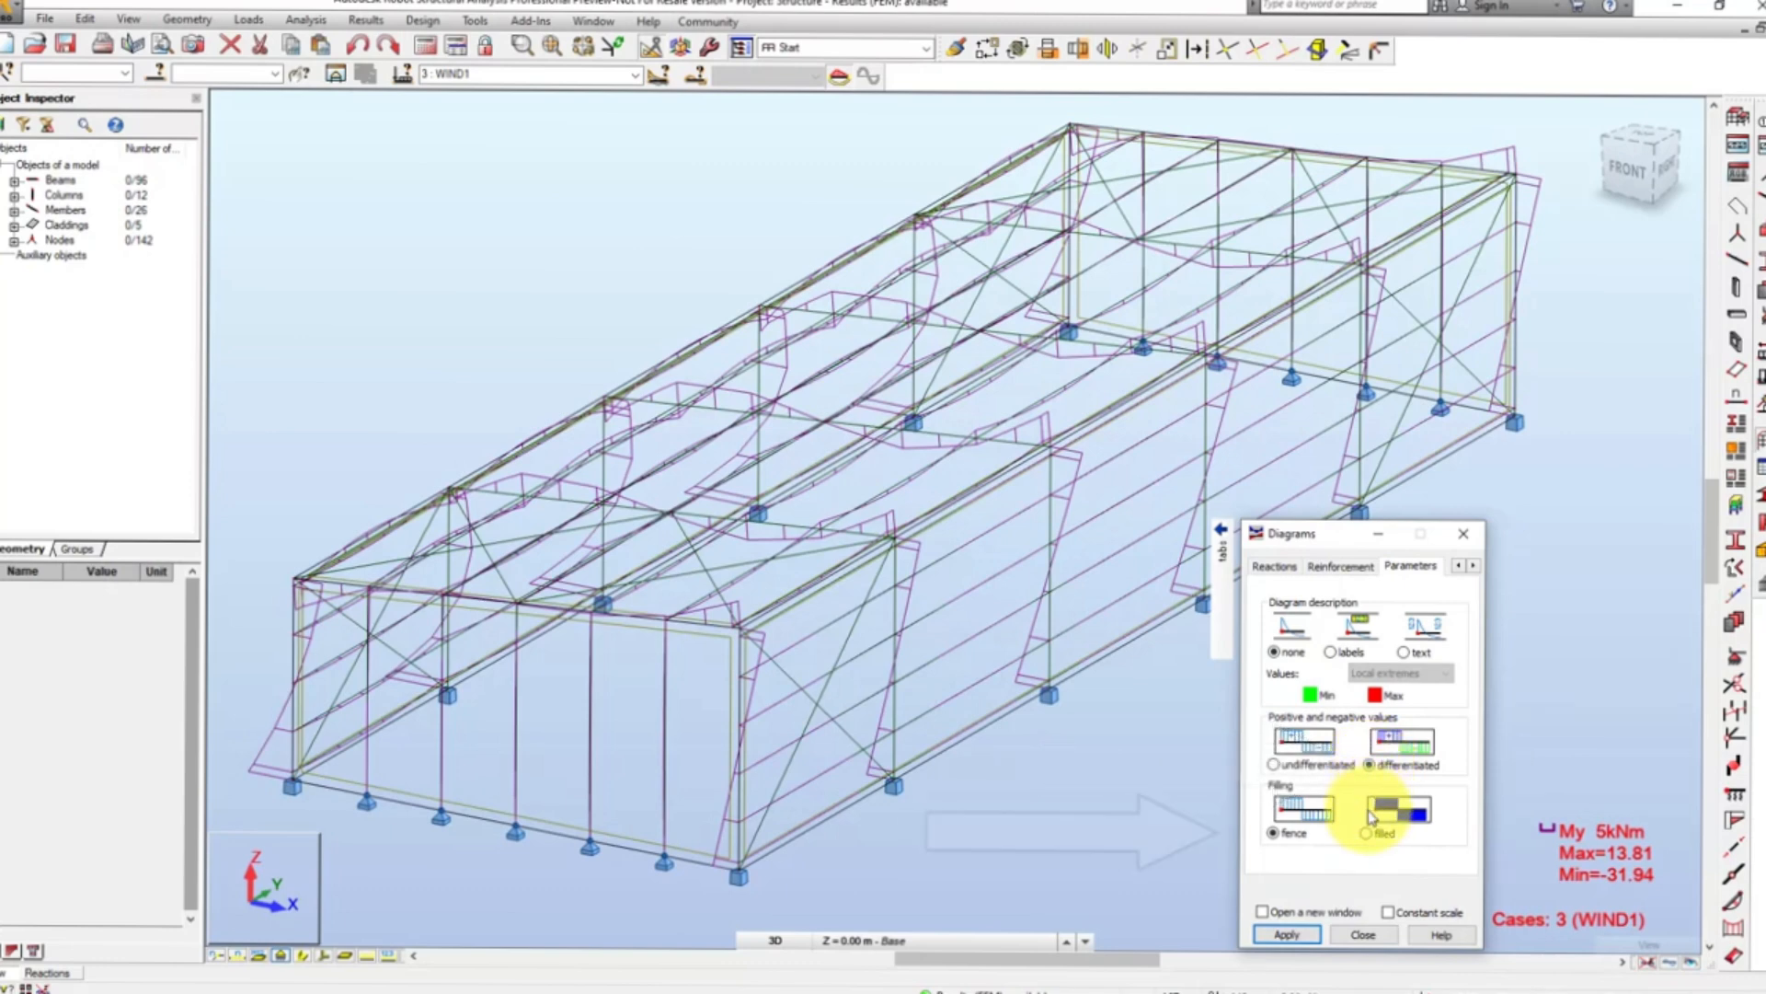
pyautogui.click(1368, 836)
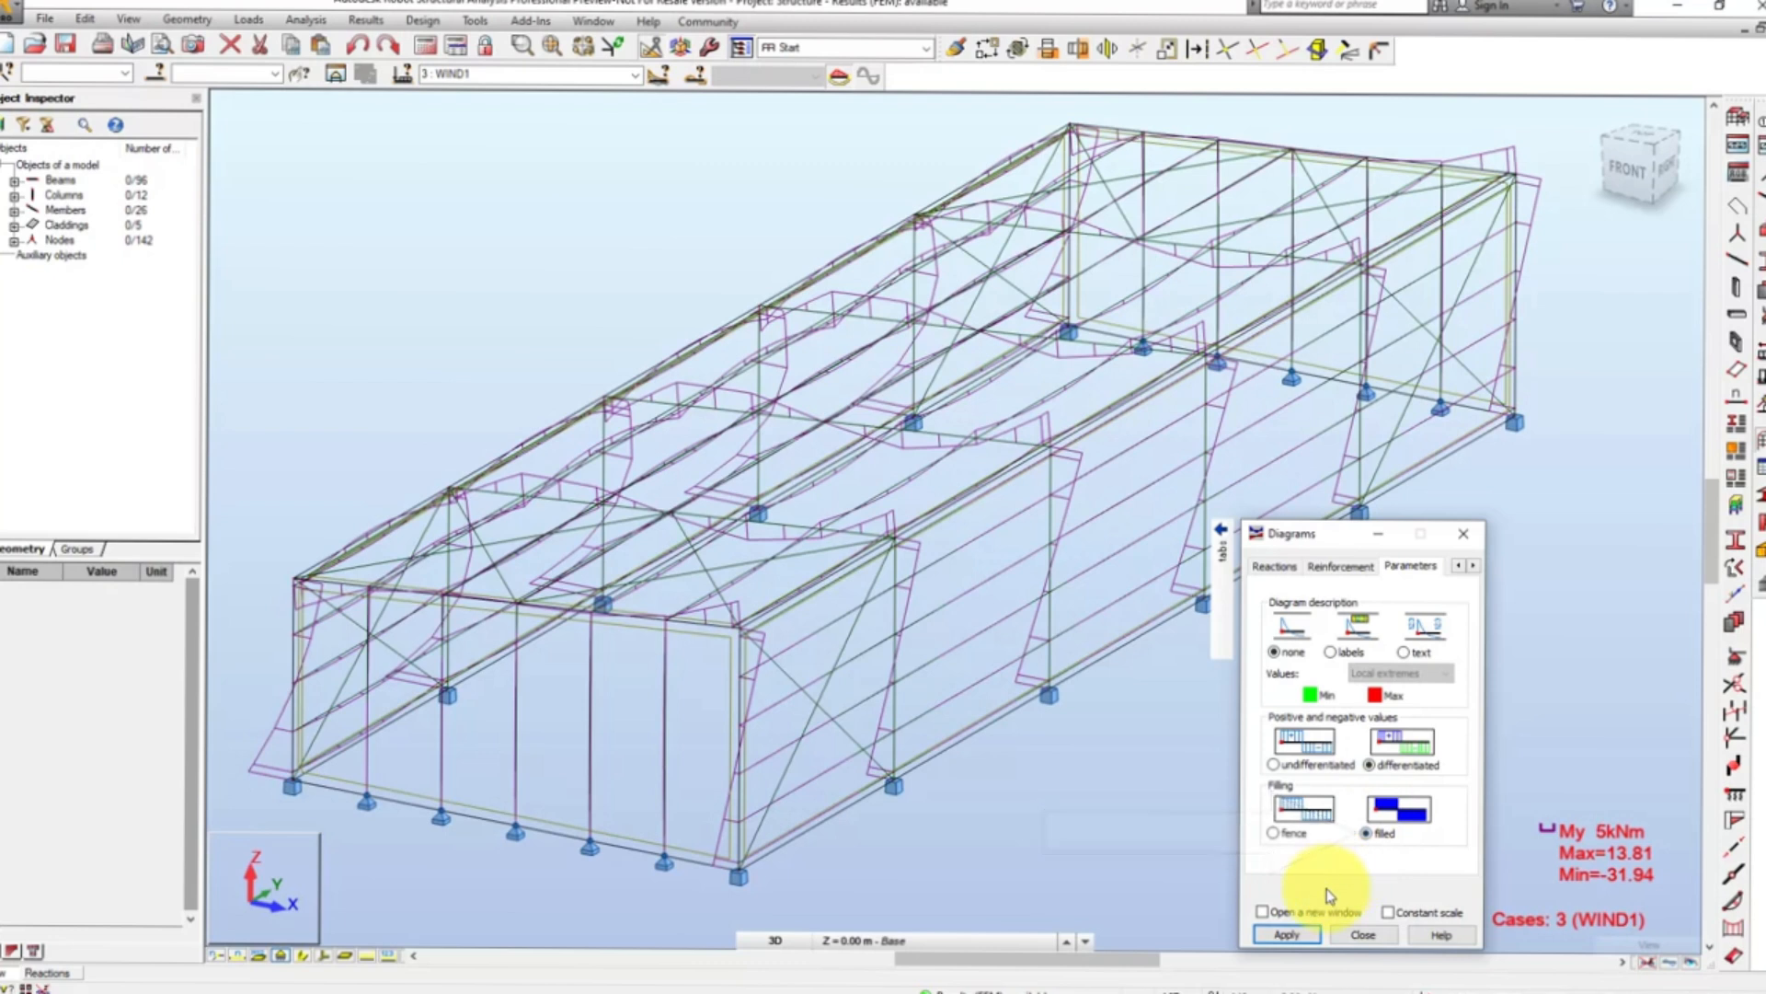
pyautogui.click(1288, 935)
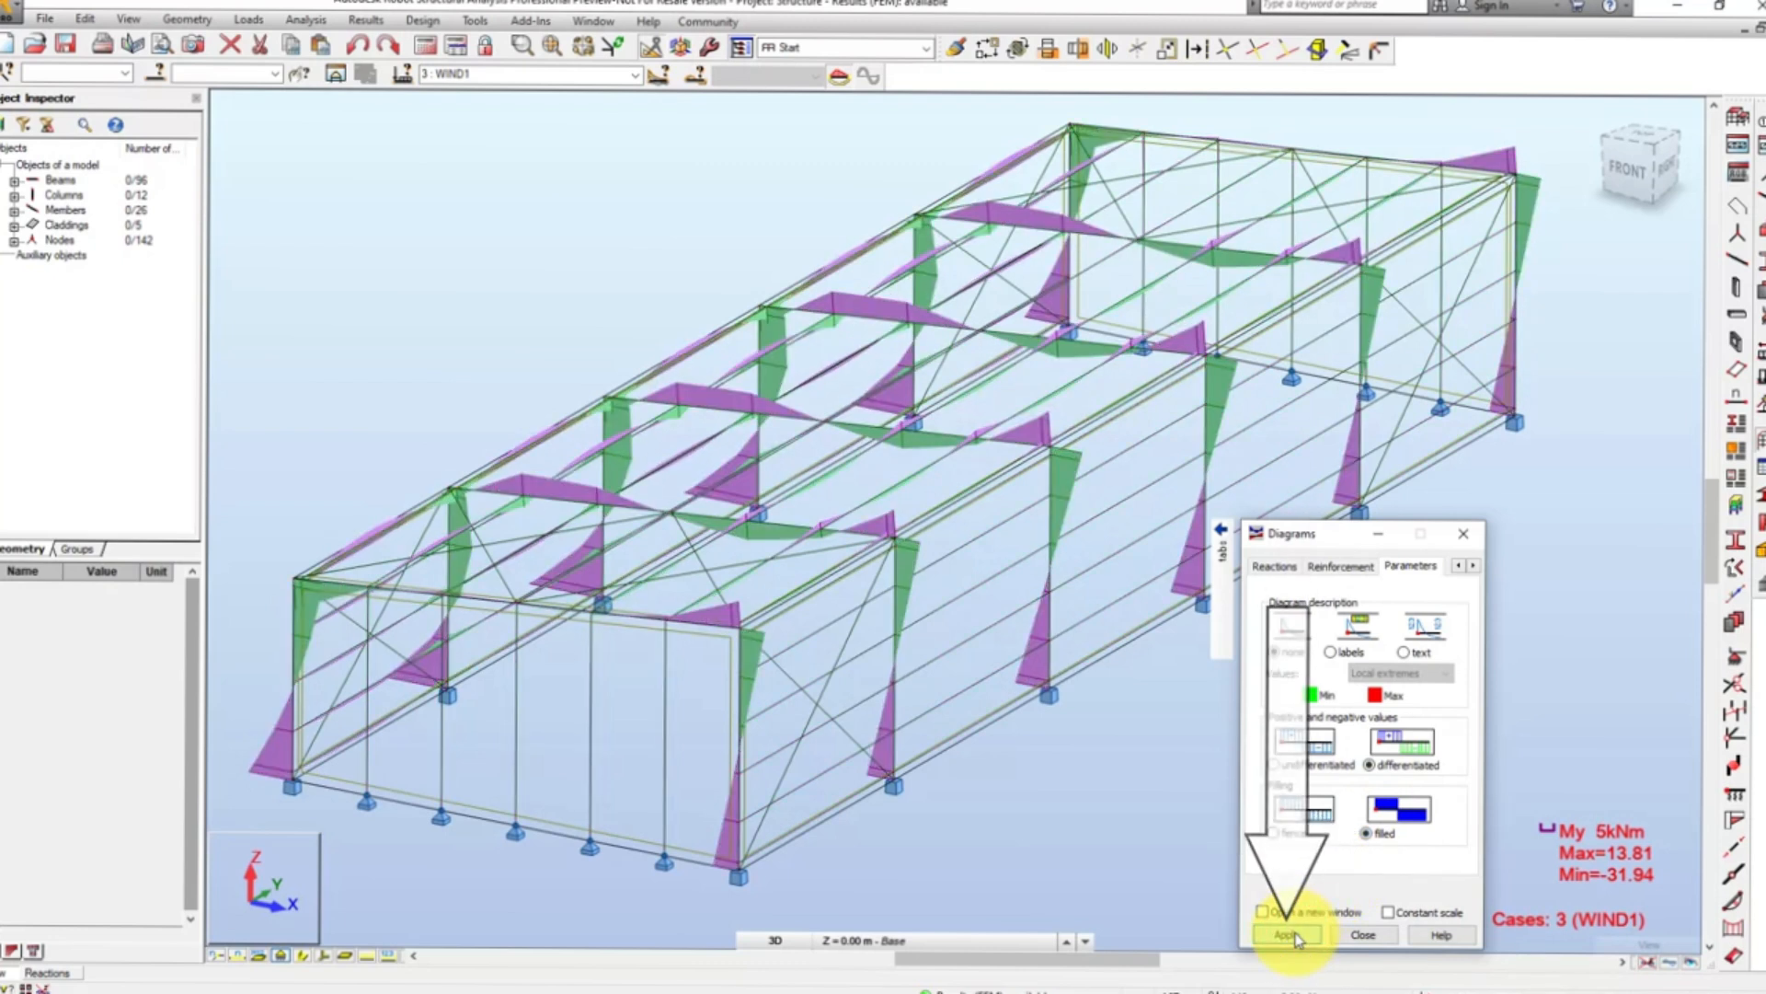
# - Add labels to the moment diagrams showing all values
pyautogui.click(1331, 653)
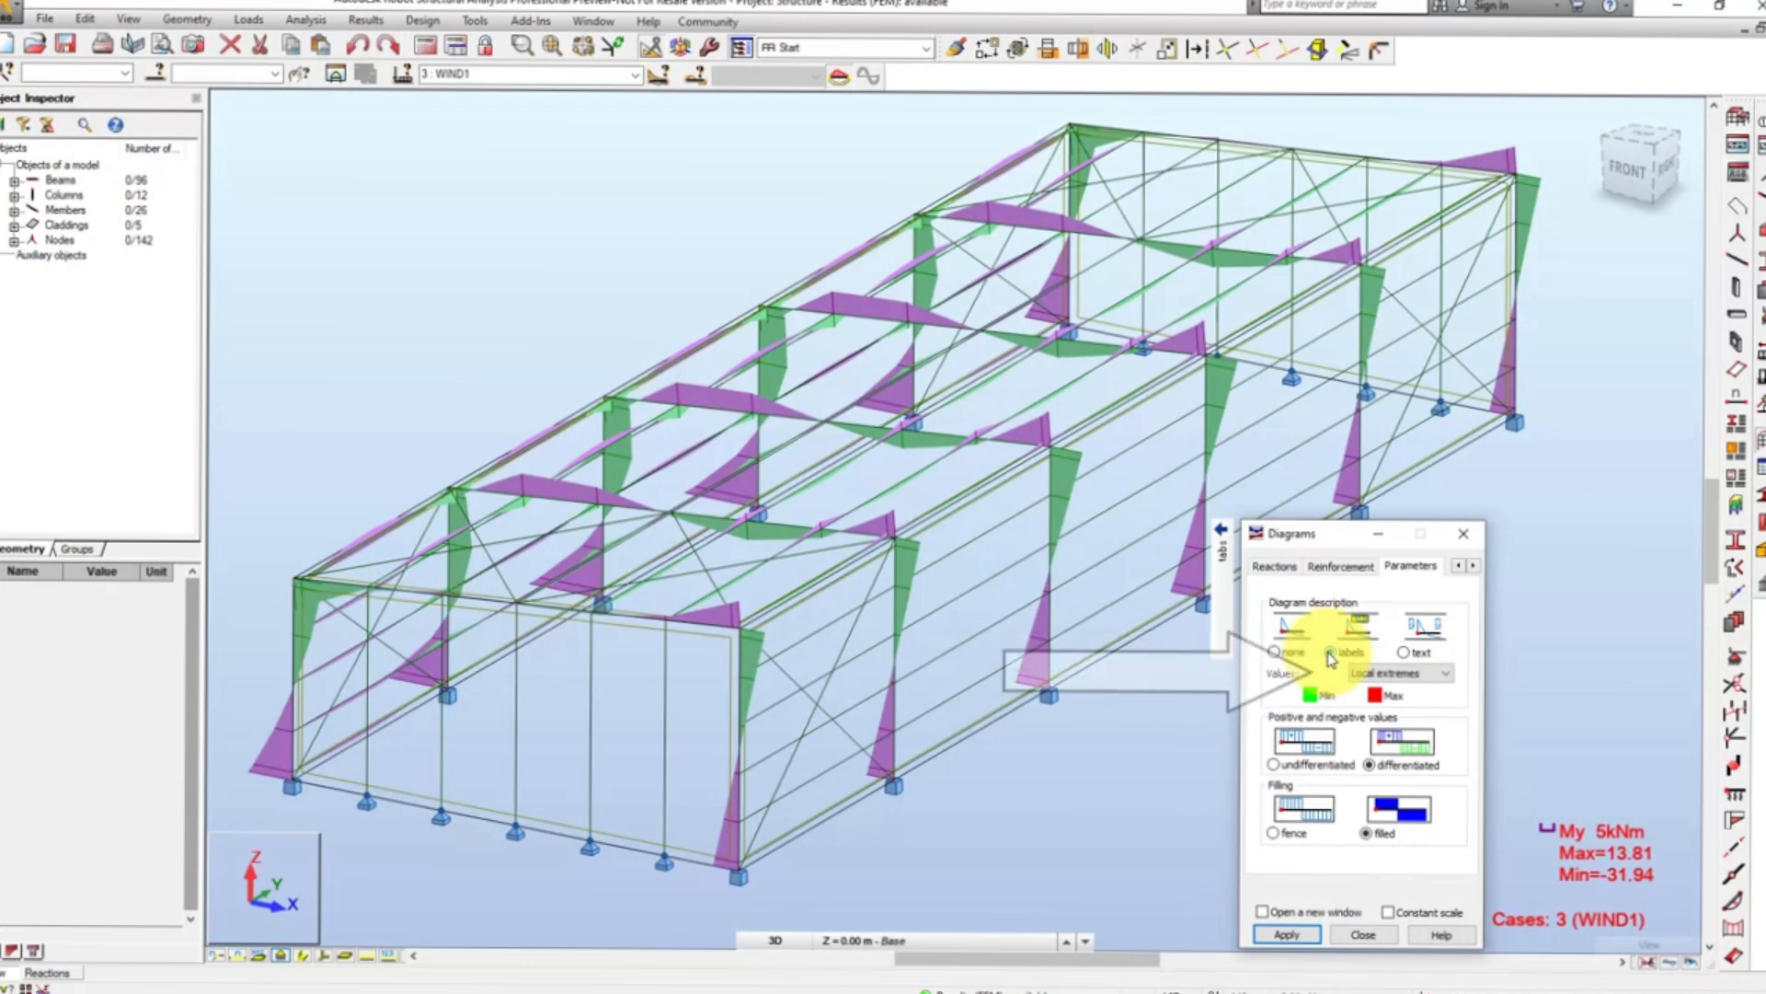
pyautogui.click(1371, 675)
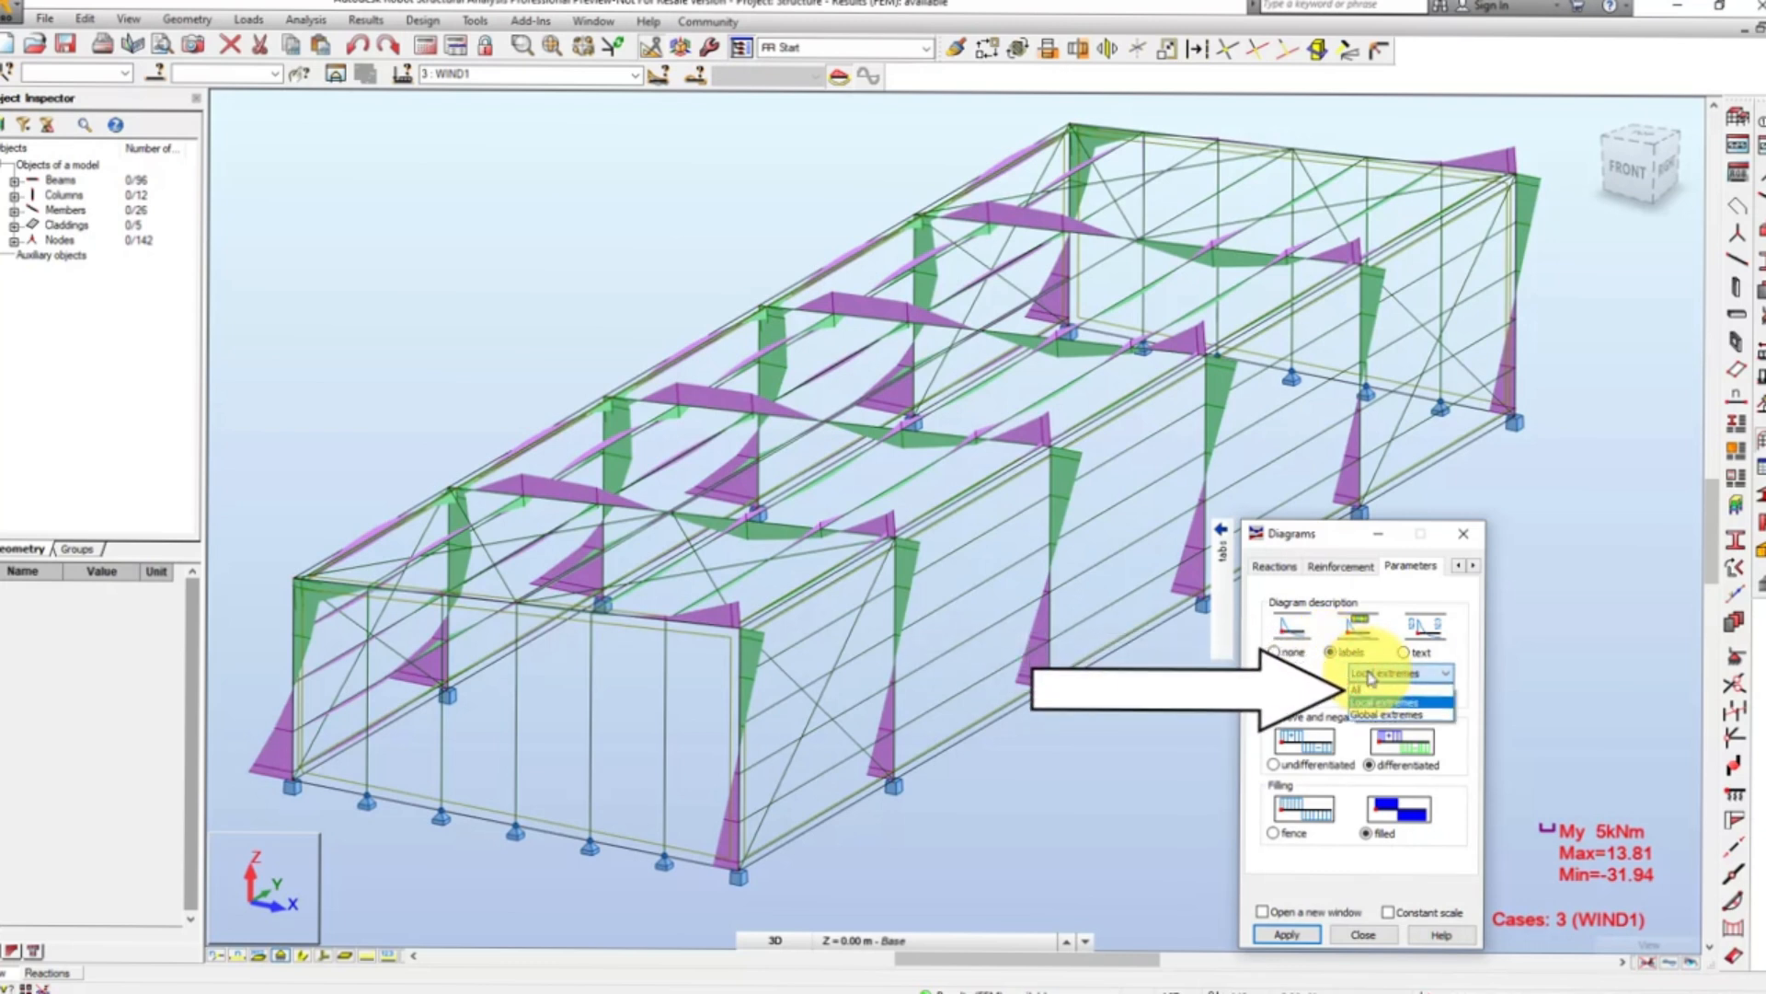
pyautogui.click(1369, 688)
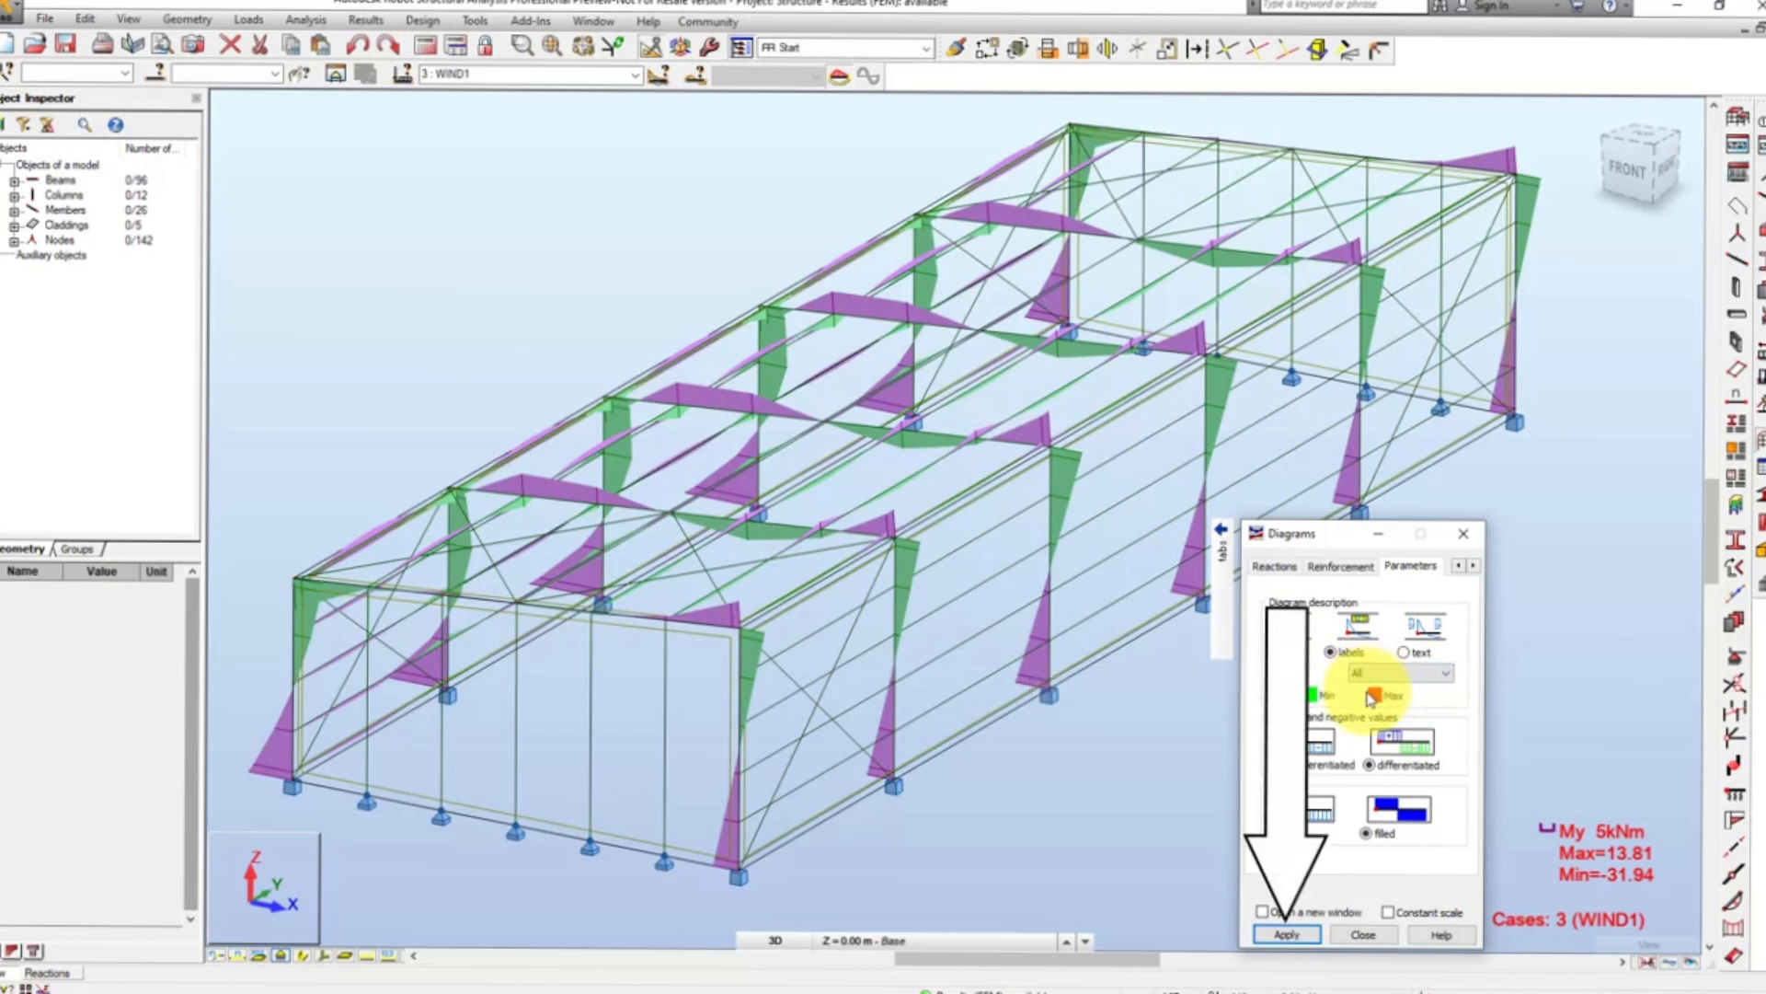
pyautogui.click(1299, 935)
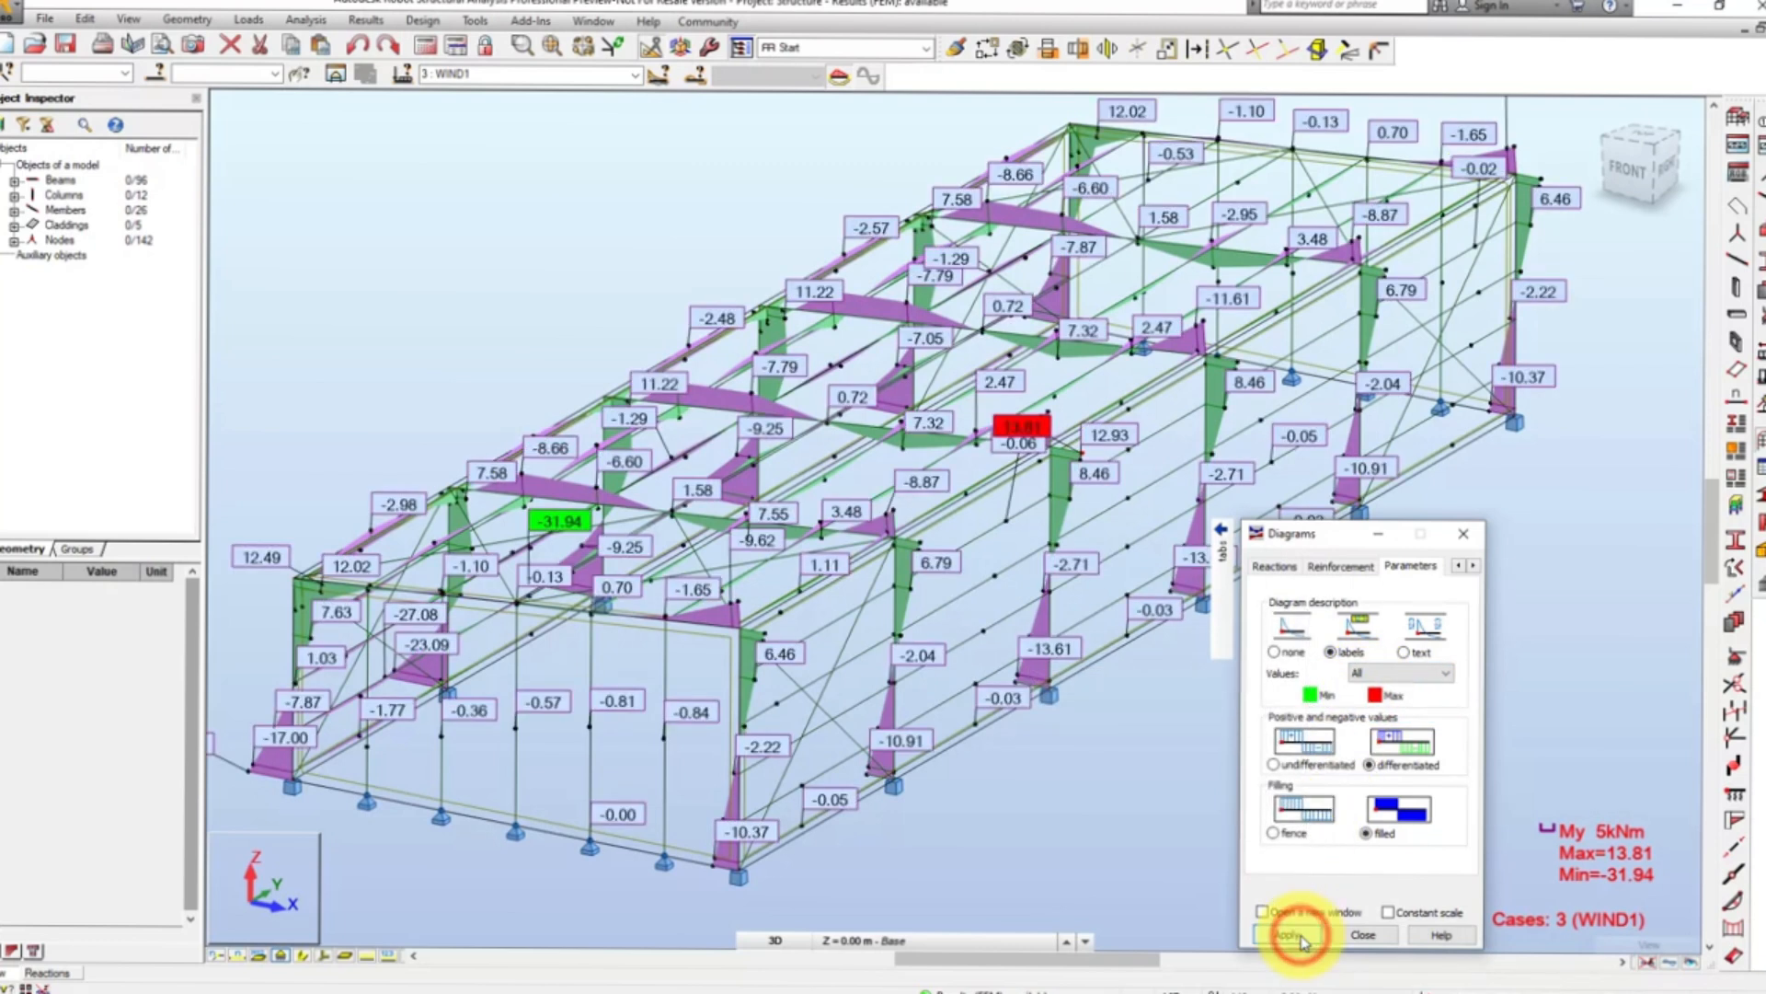
# - Limit the moment diagram labels to local extremes
pyautogui.click(1383, 679)
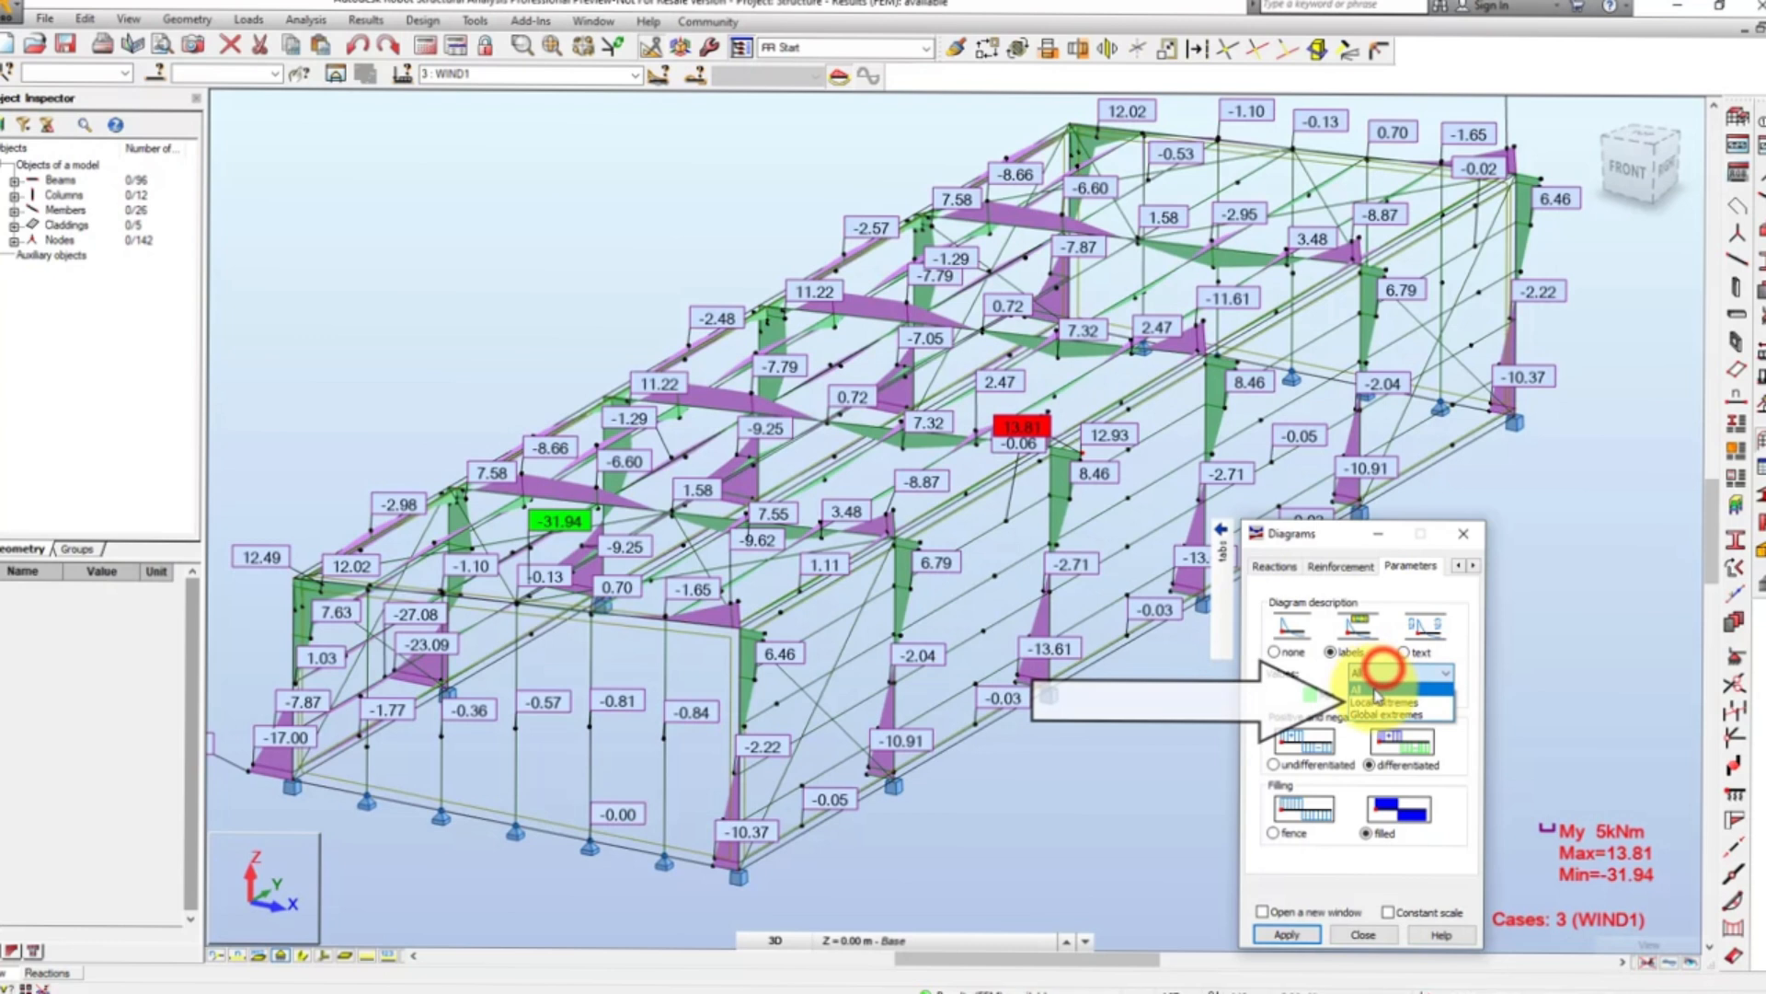
pyautogui.click(1375, 703)
pyautogui.click(1287, 934)
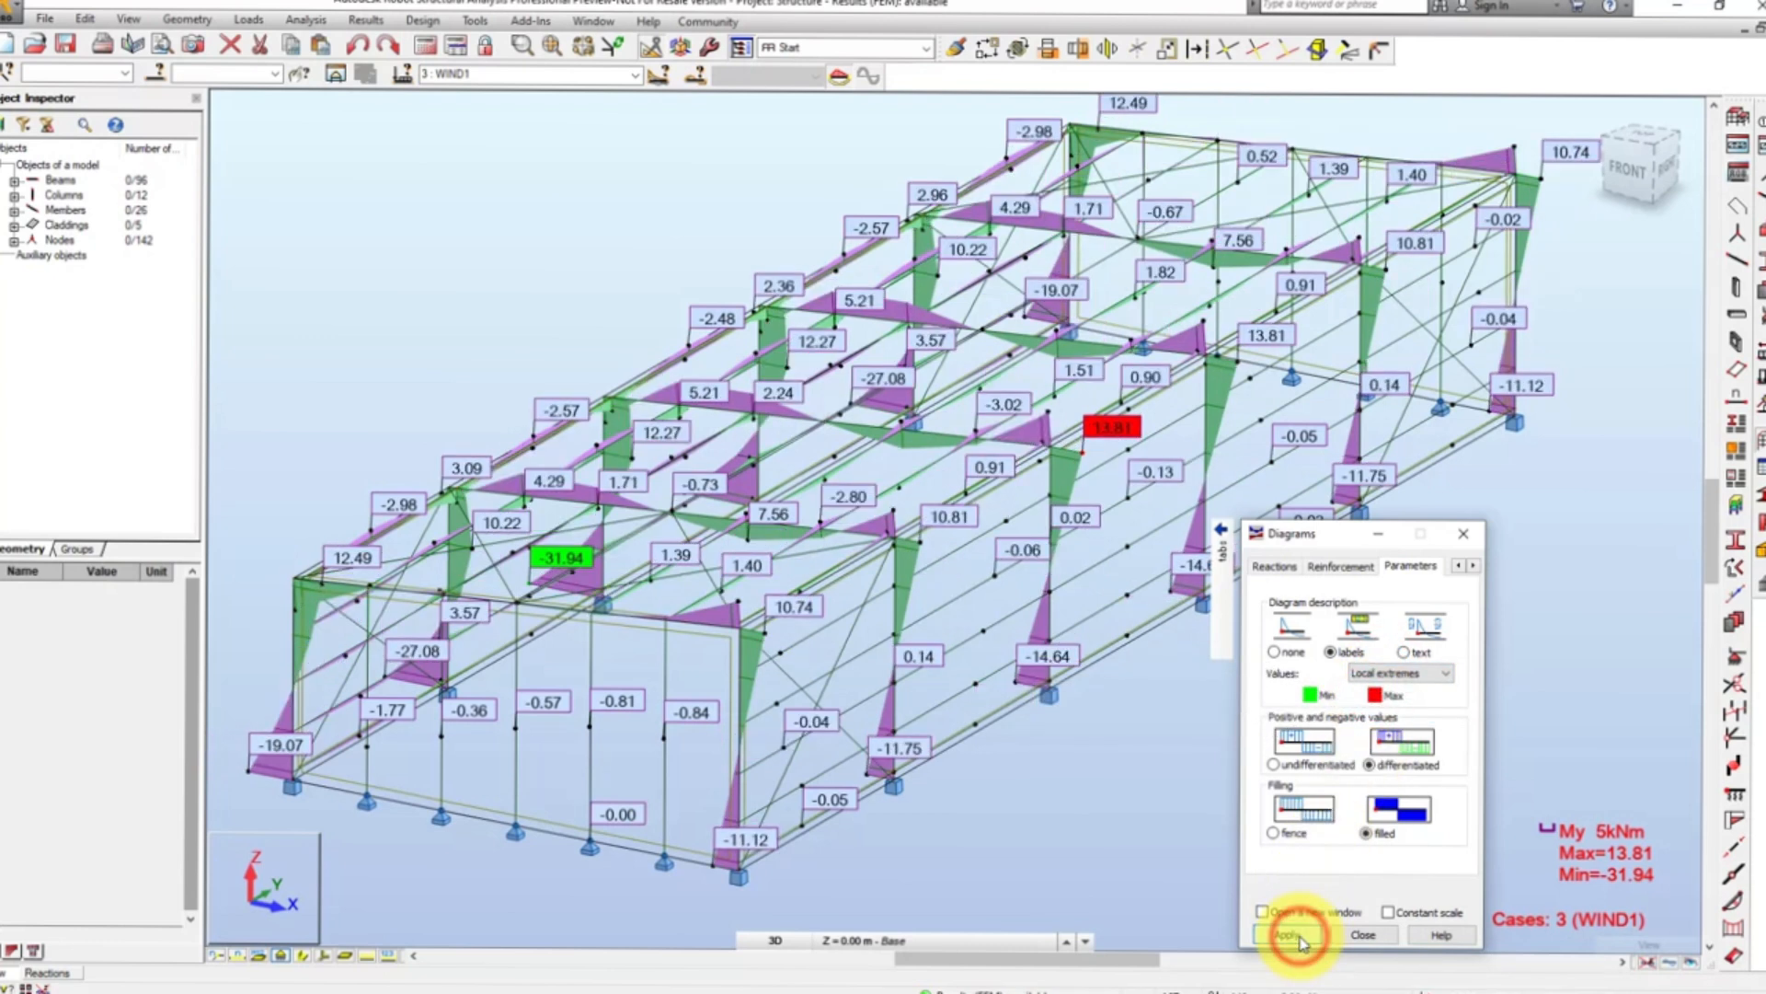
# - Limit the moment diagram labels to global extremes
pyautogui.click(1383, 676)
pyautogui.click(1383, 715)
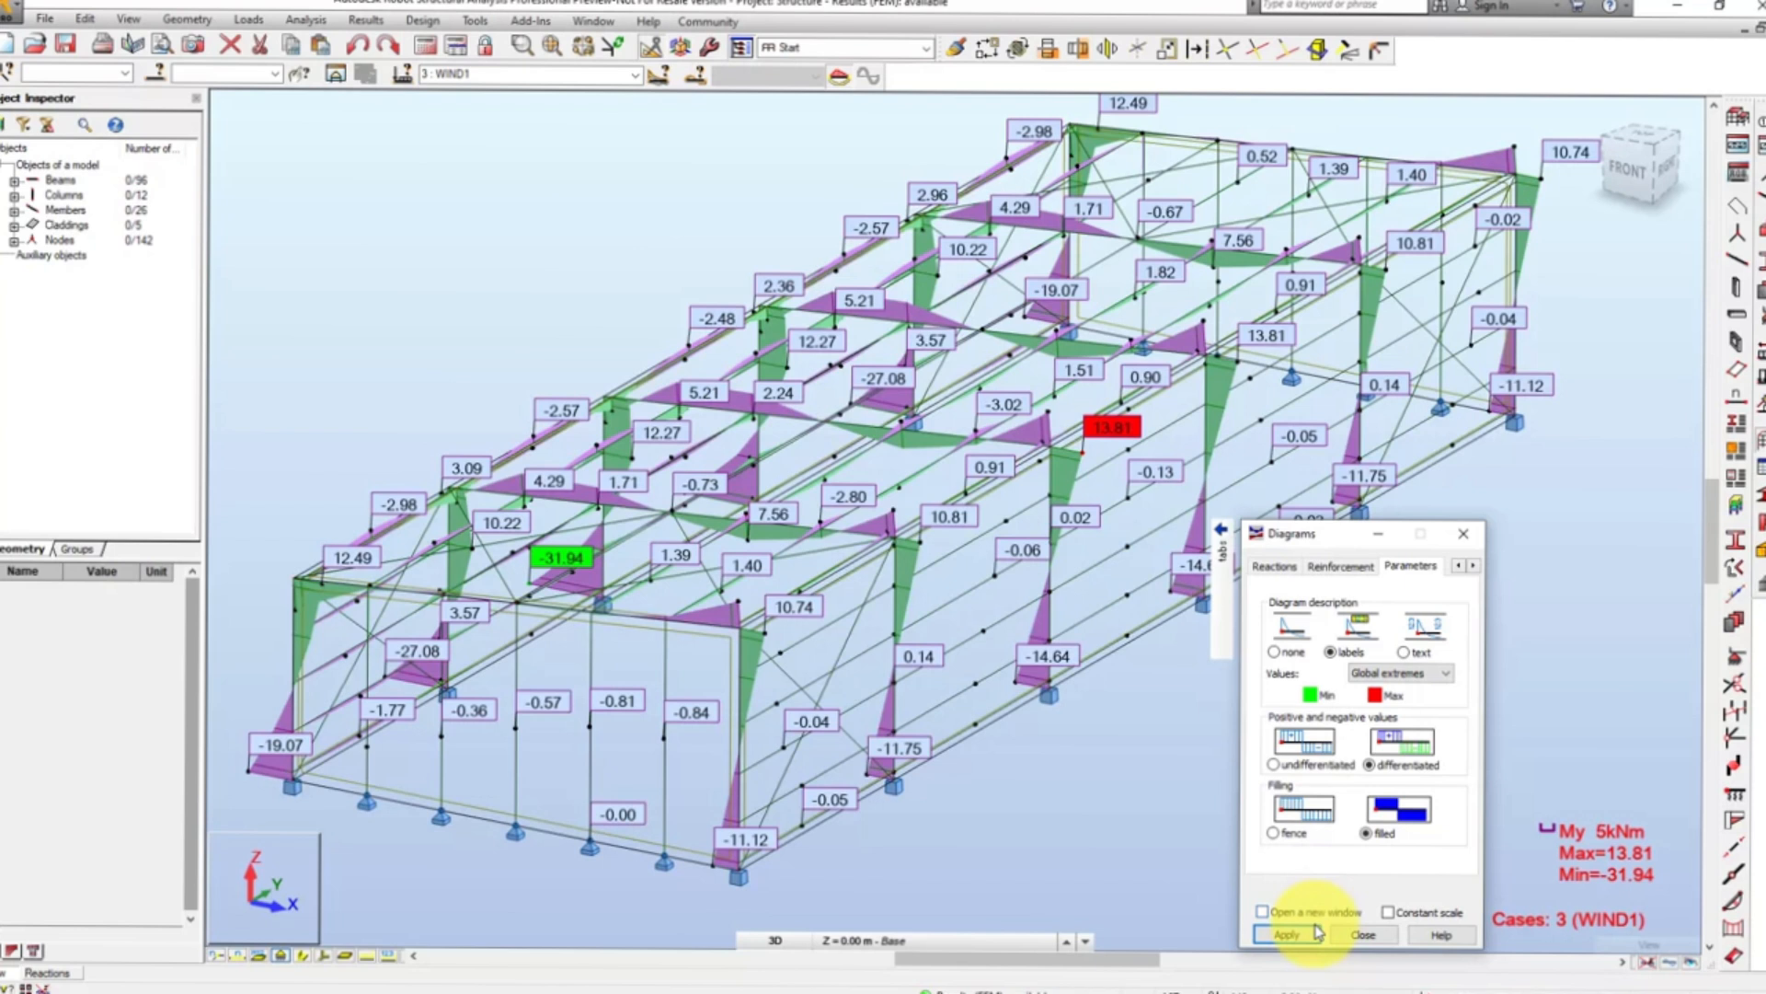
pyautogui.click(1288, 934)
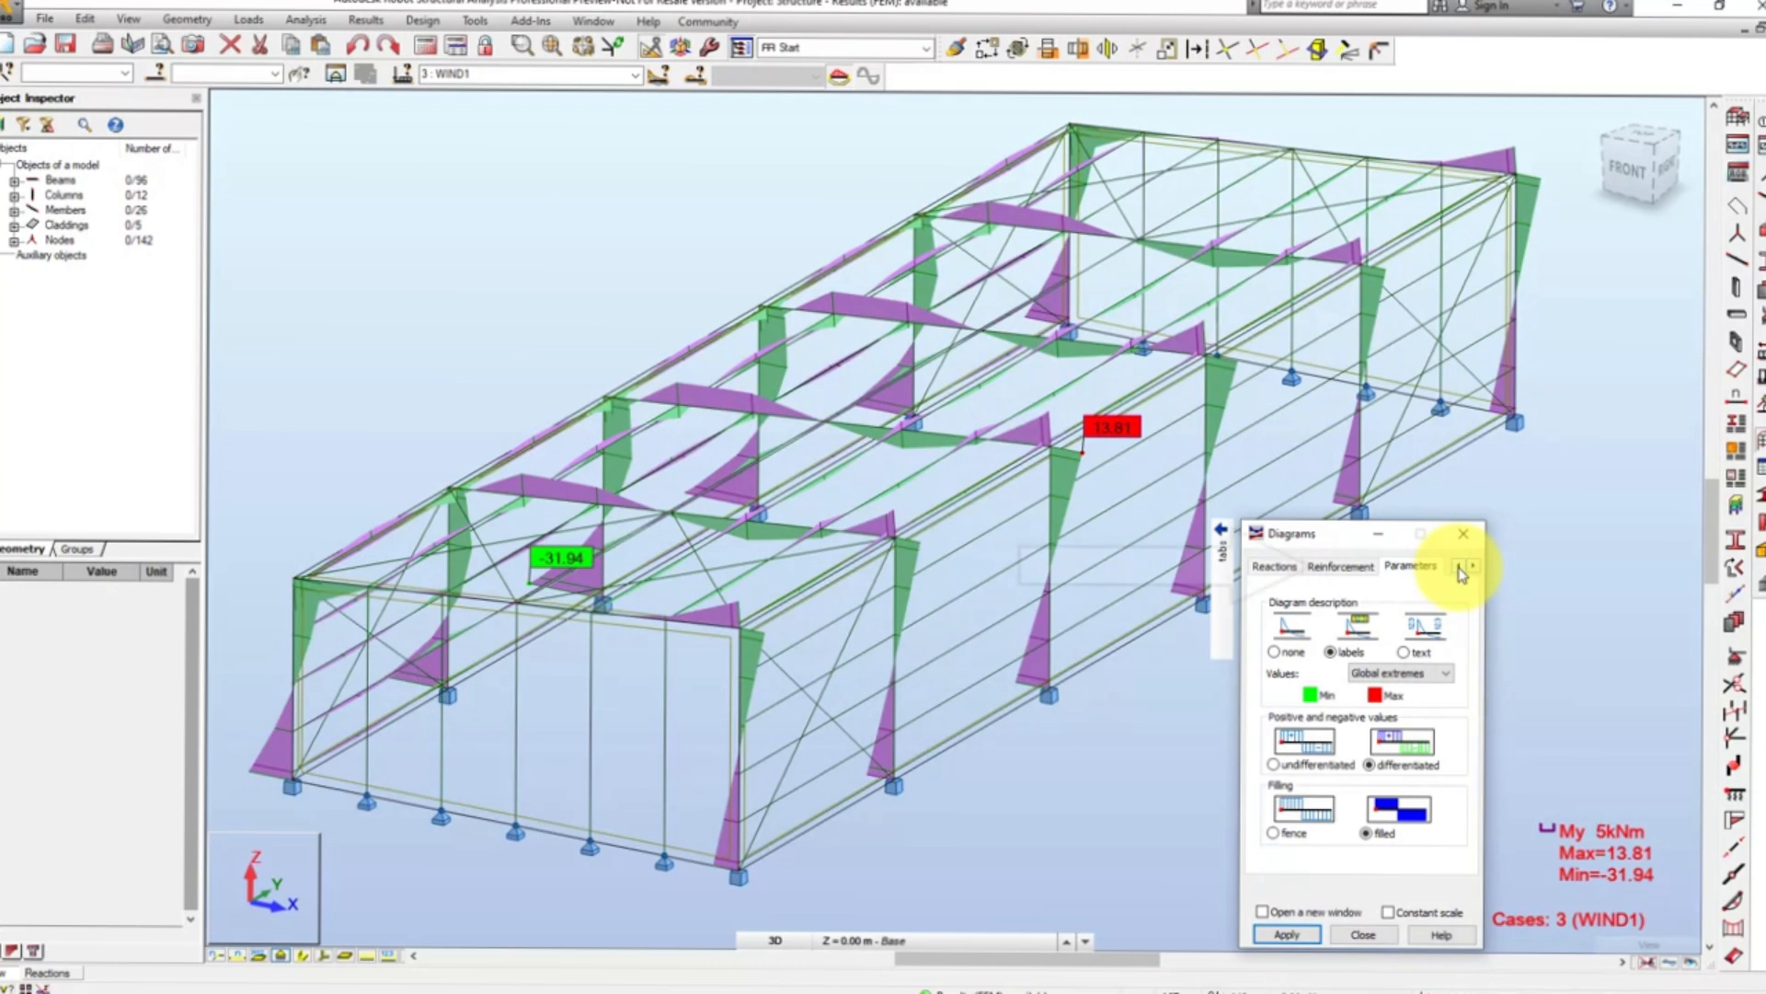
# - Turn off the My Moment diagram and display the structure's Deformation diagram instead
pyautogui.click(1460, 568)
pyautogui.click(1459, 567)
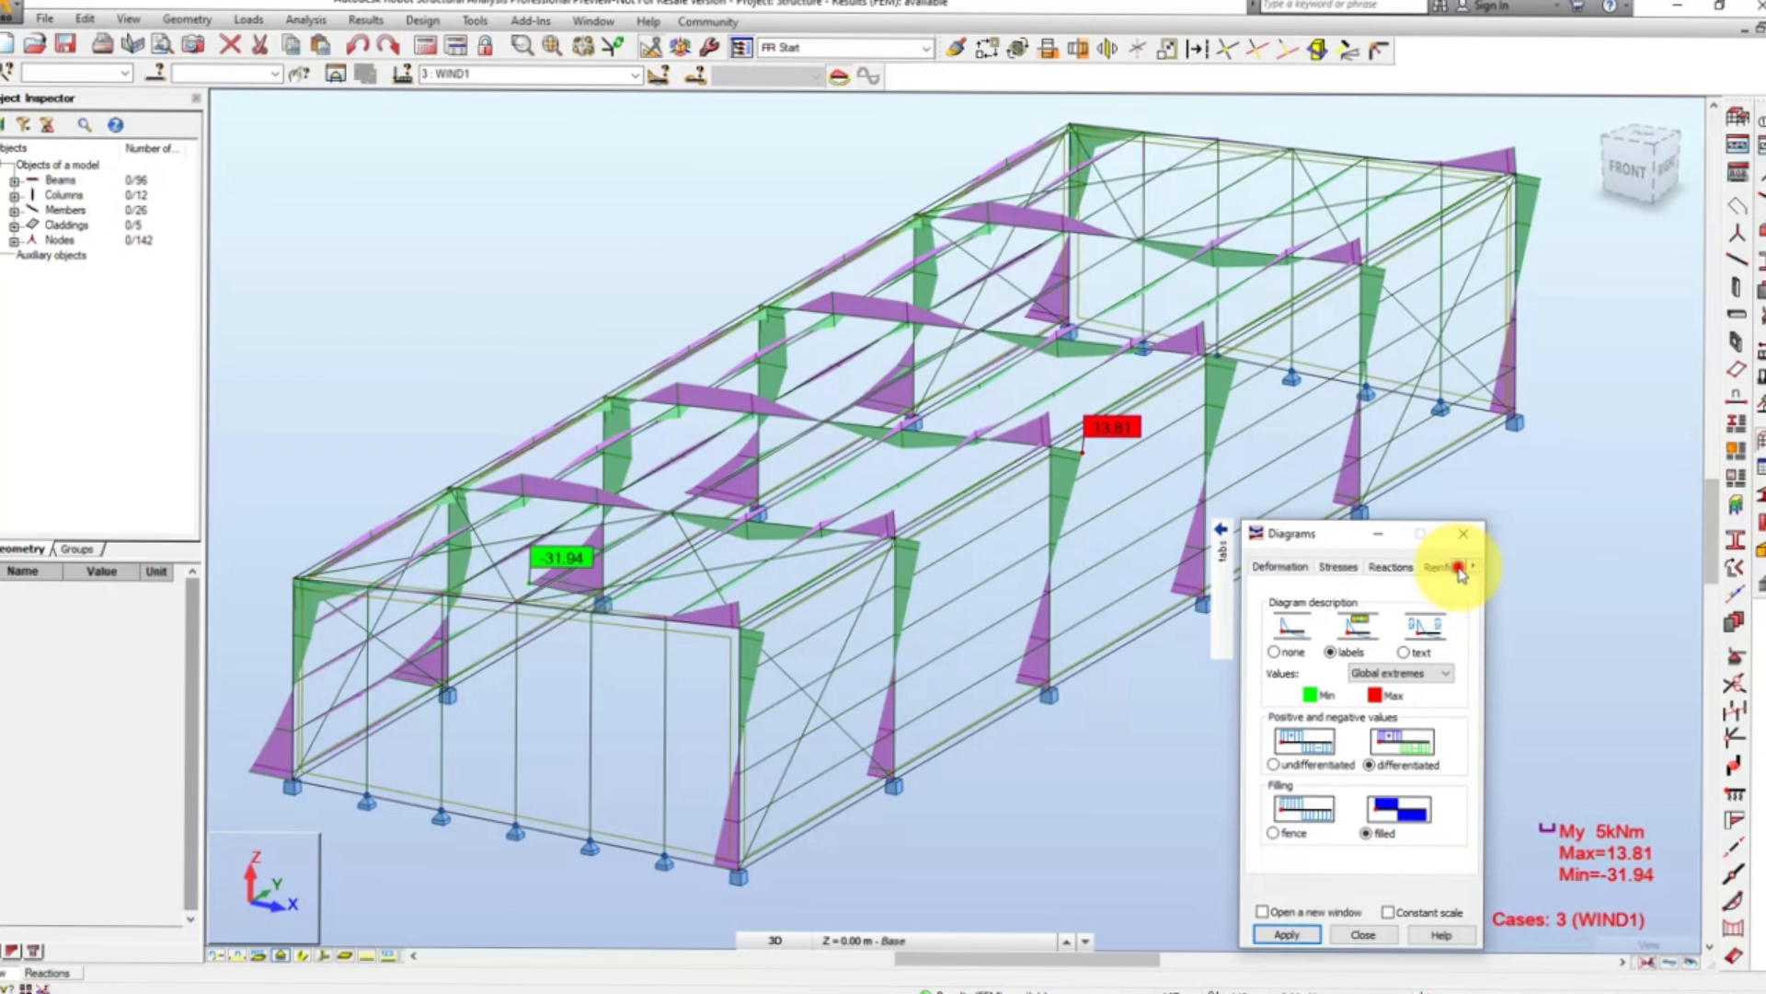
pyautogui.click(1459, 567)
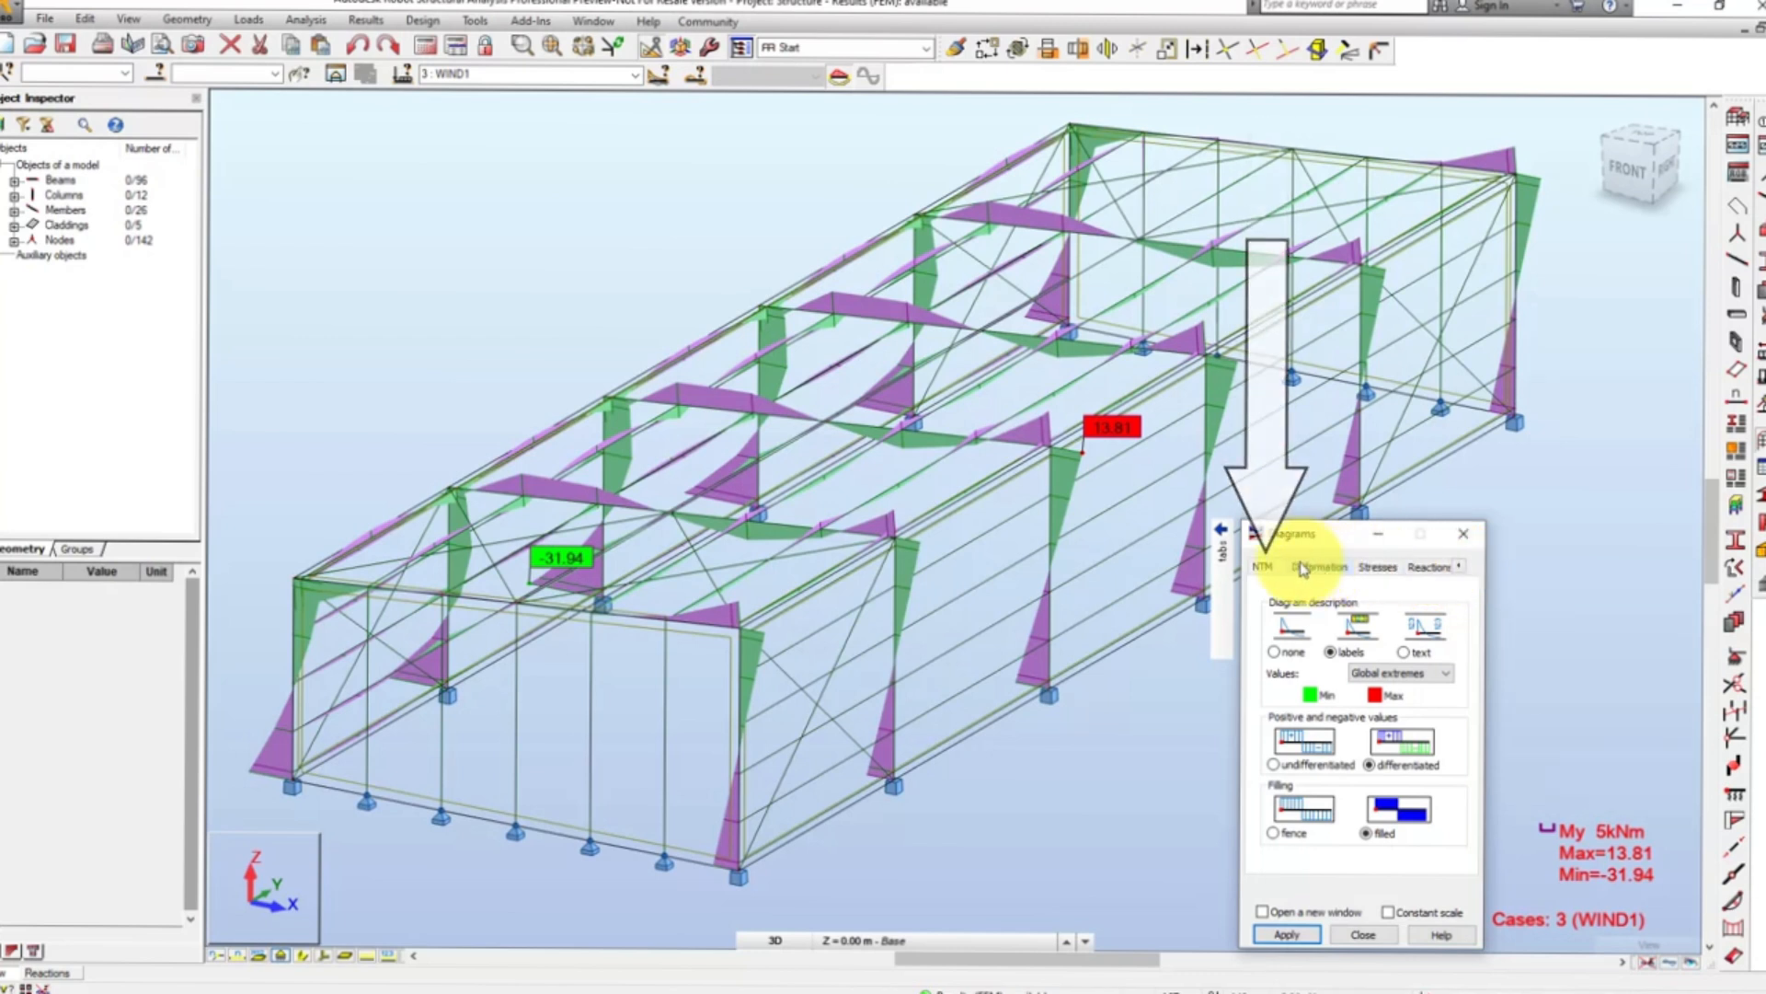
pyautogui.click(1262, 567)
pyautogui.click(1293, 736)
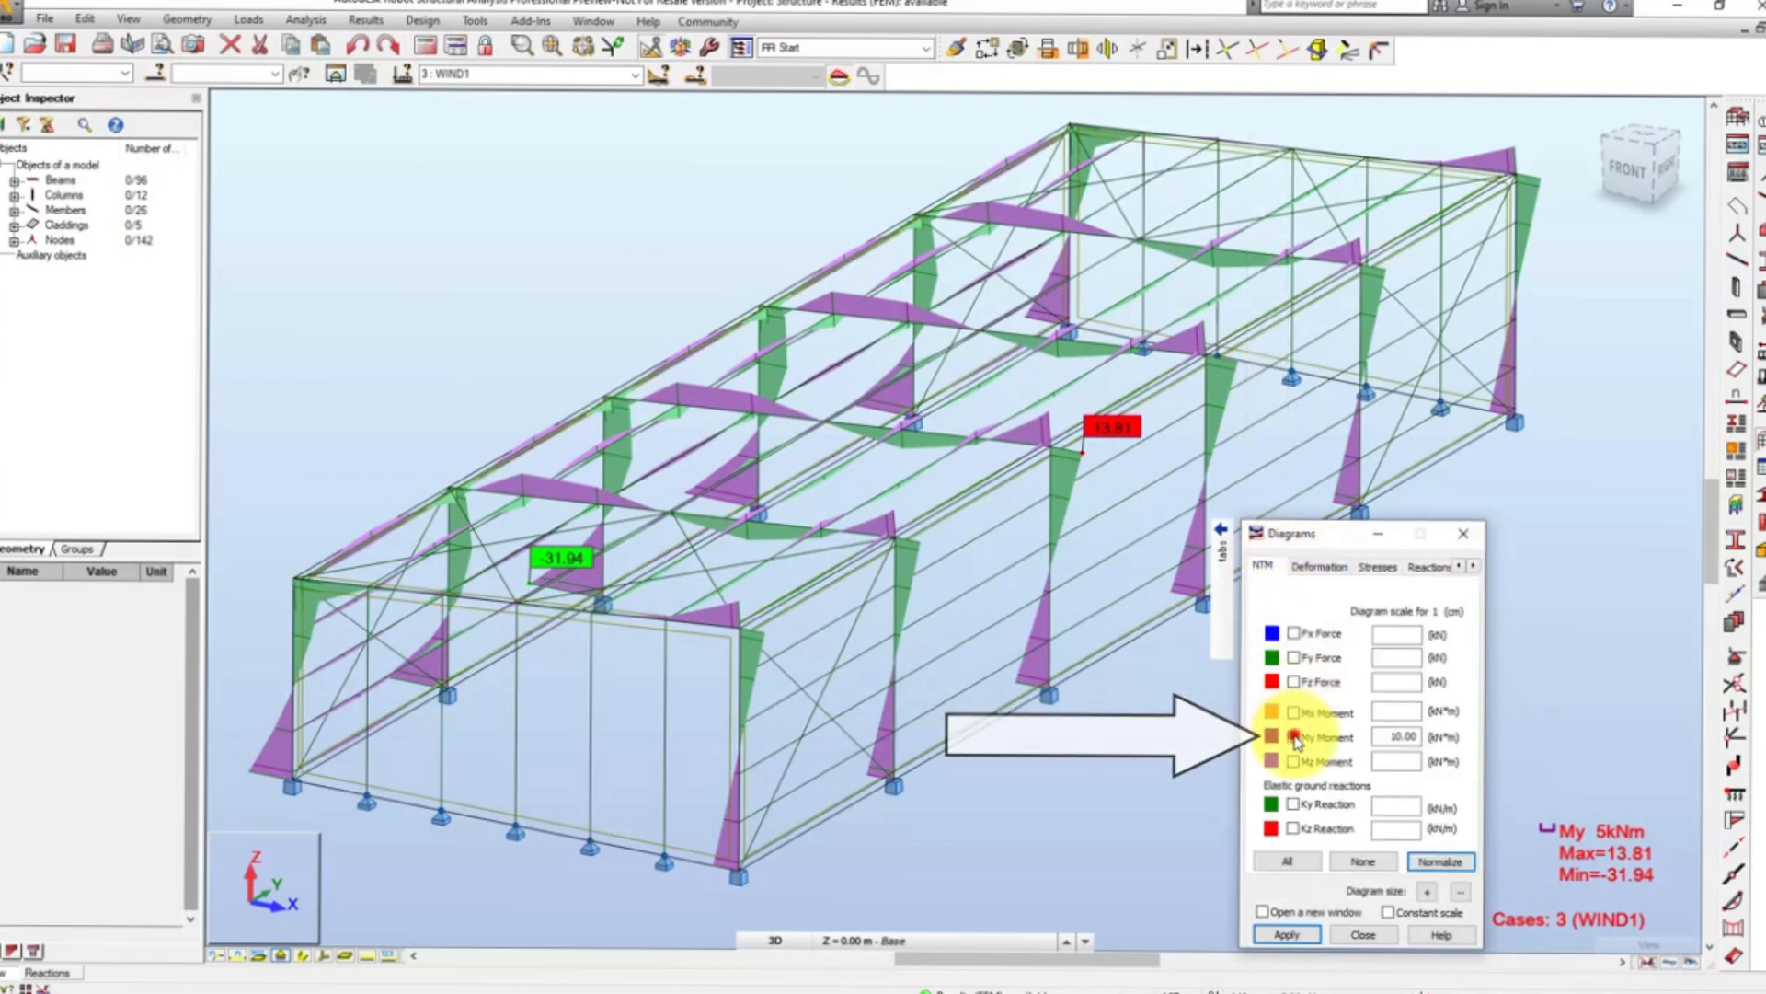
pyautogui.click(1321, 567)
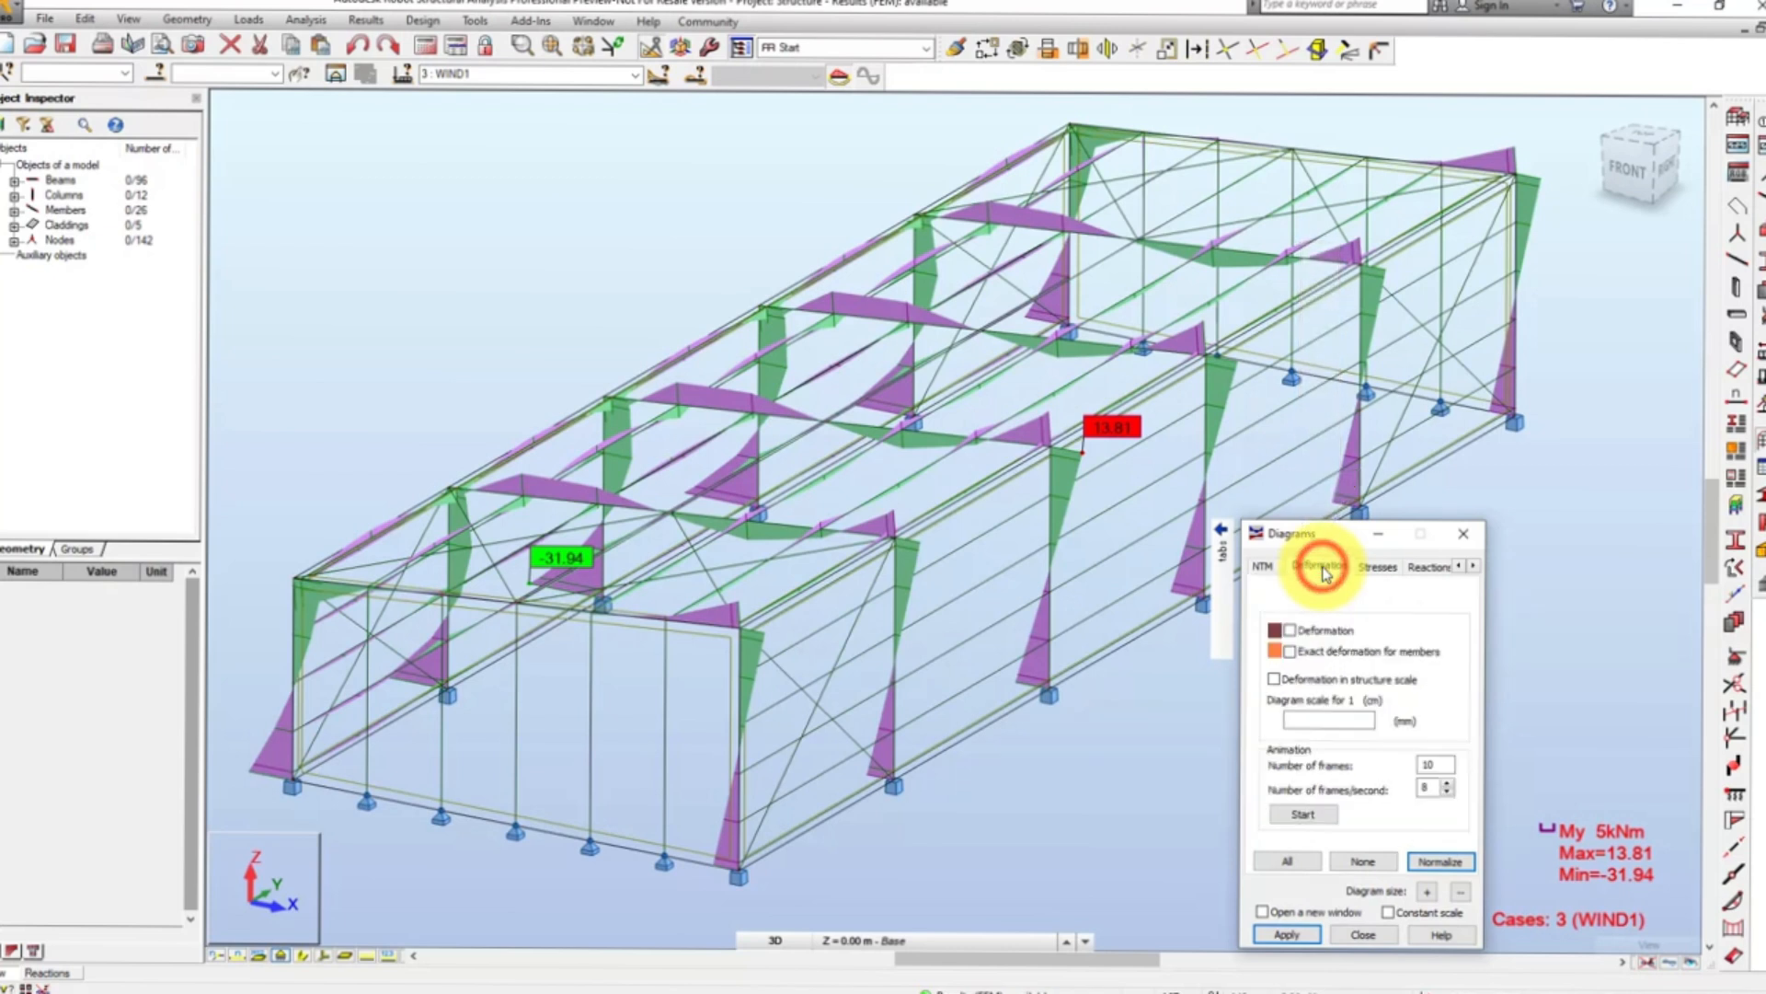
pyautogui.click(1291, 633)
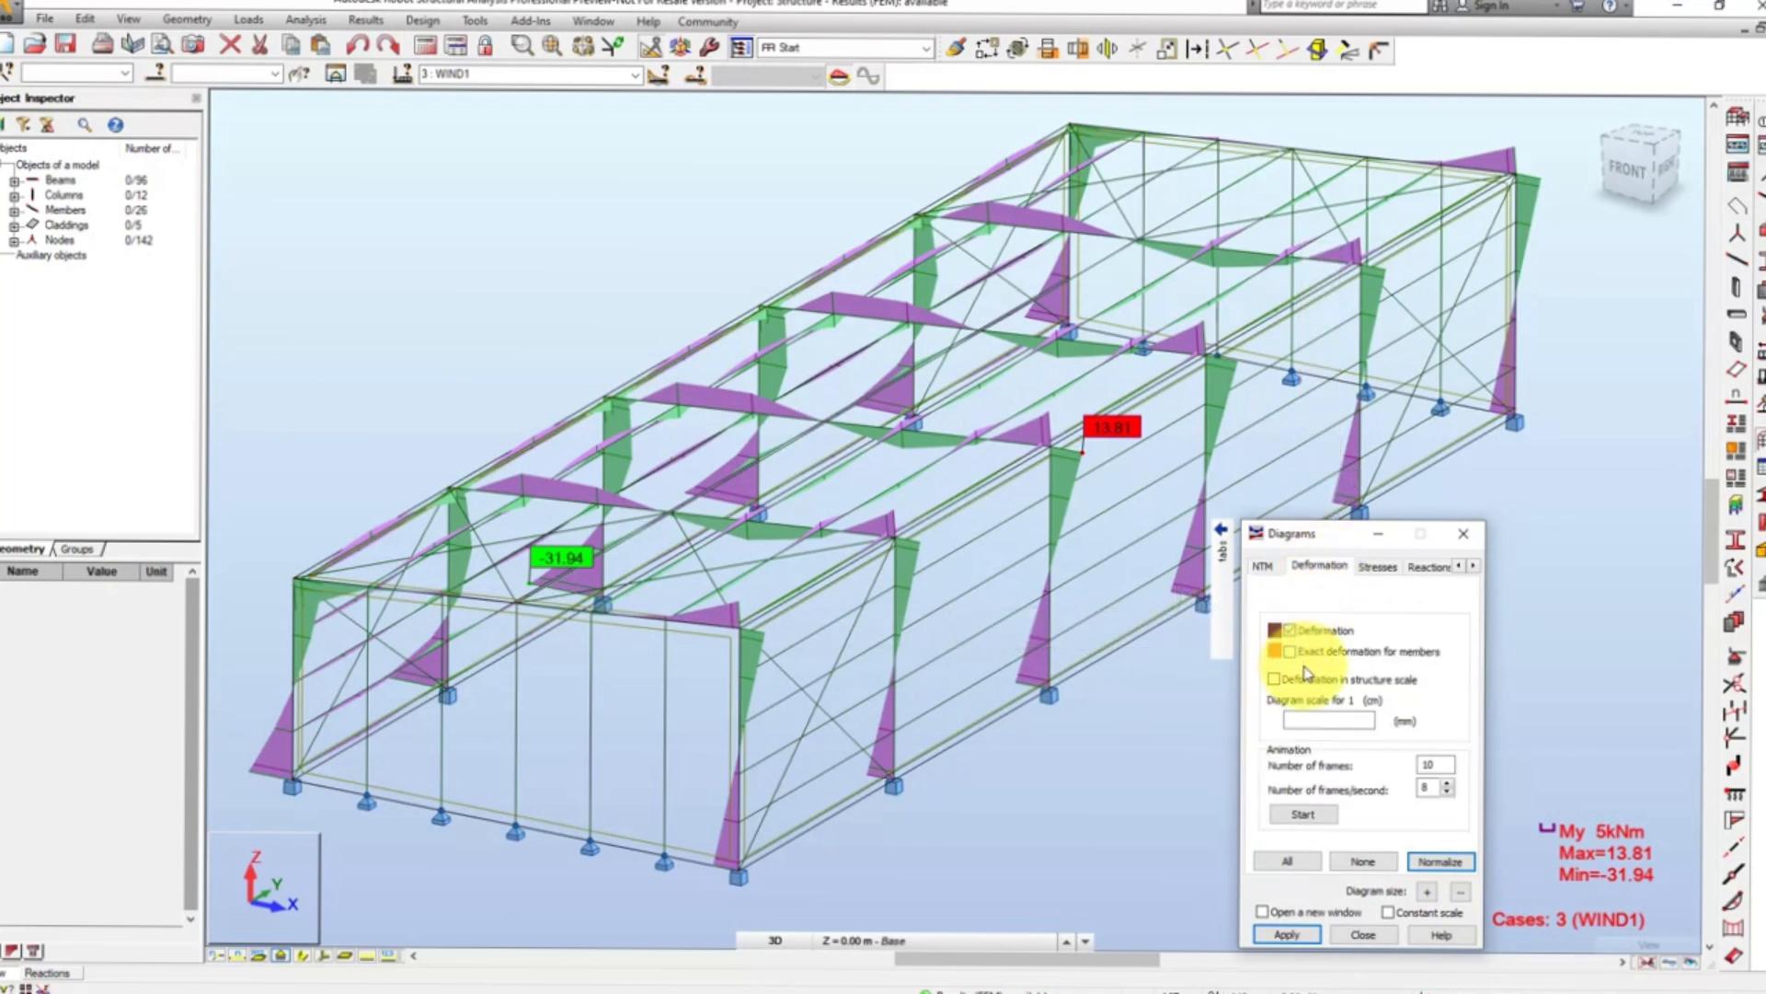
pyautogui.click(1288, 935)
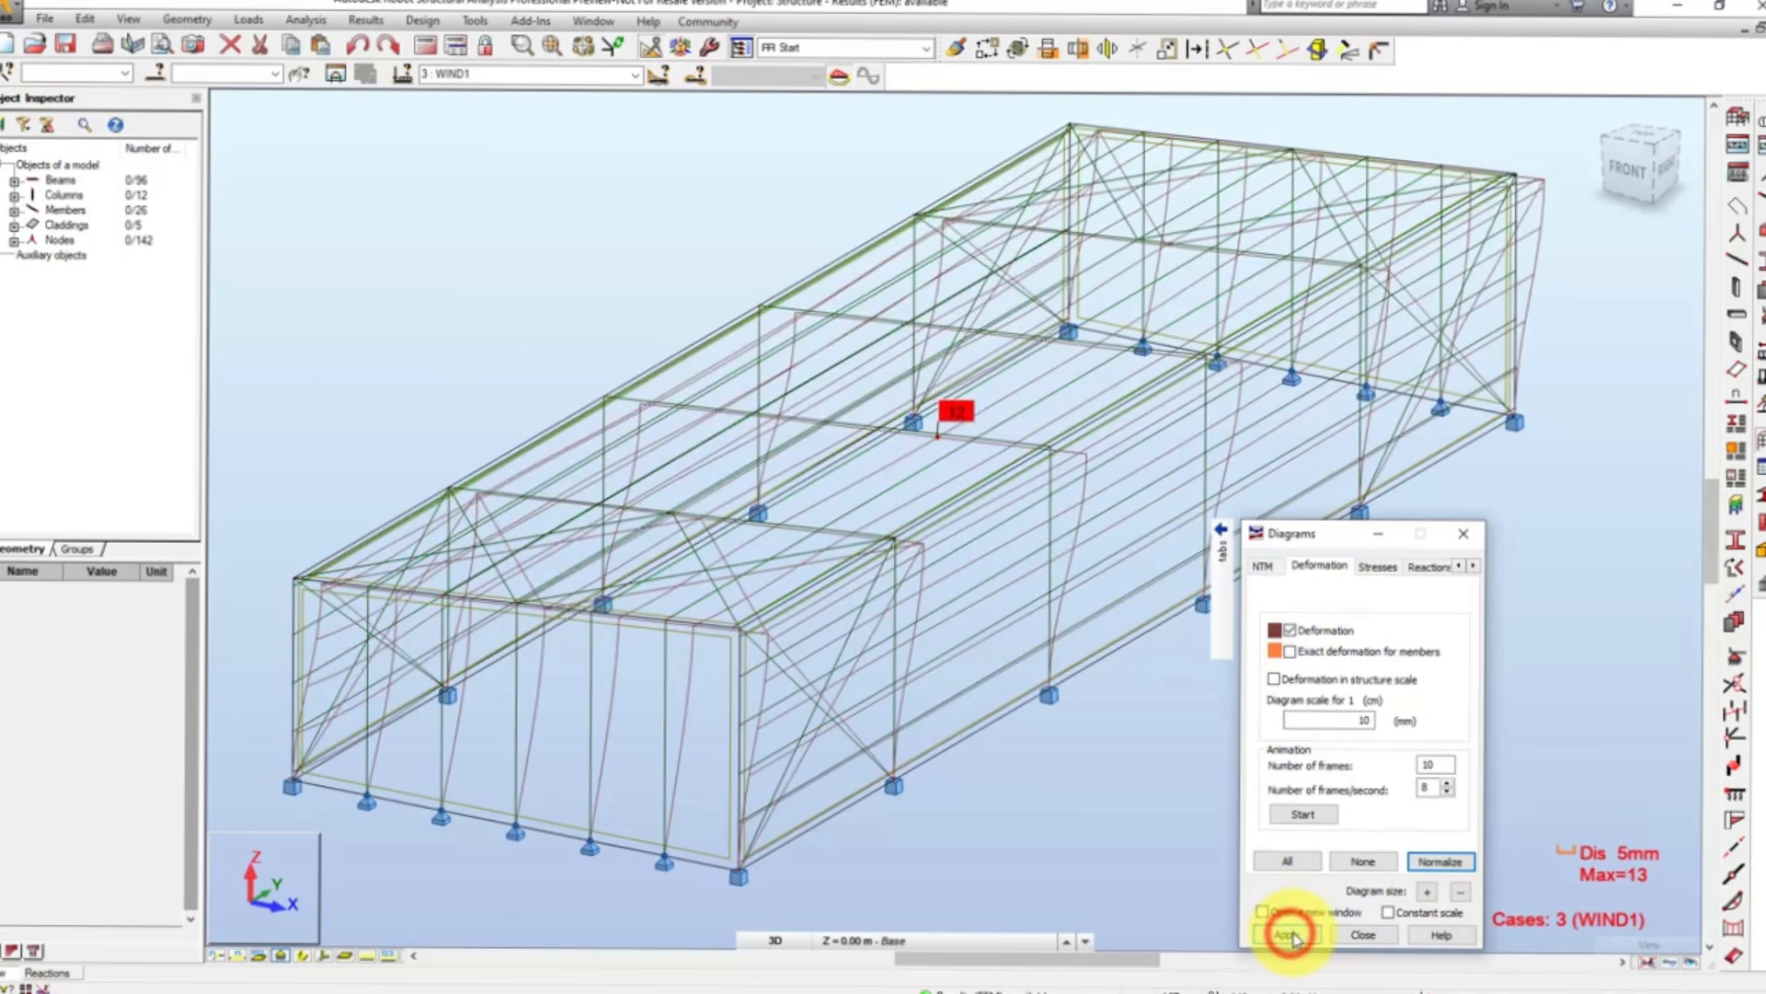
# - Play the deformation animation for the wind load case, and close the animation player
pyautogui.click(1305, 815)
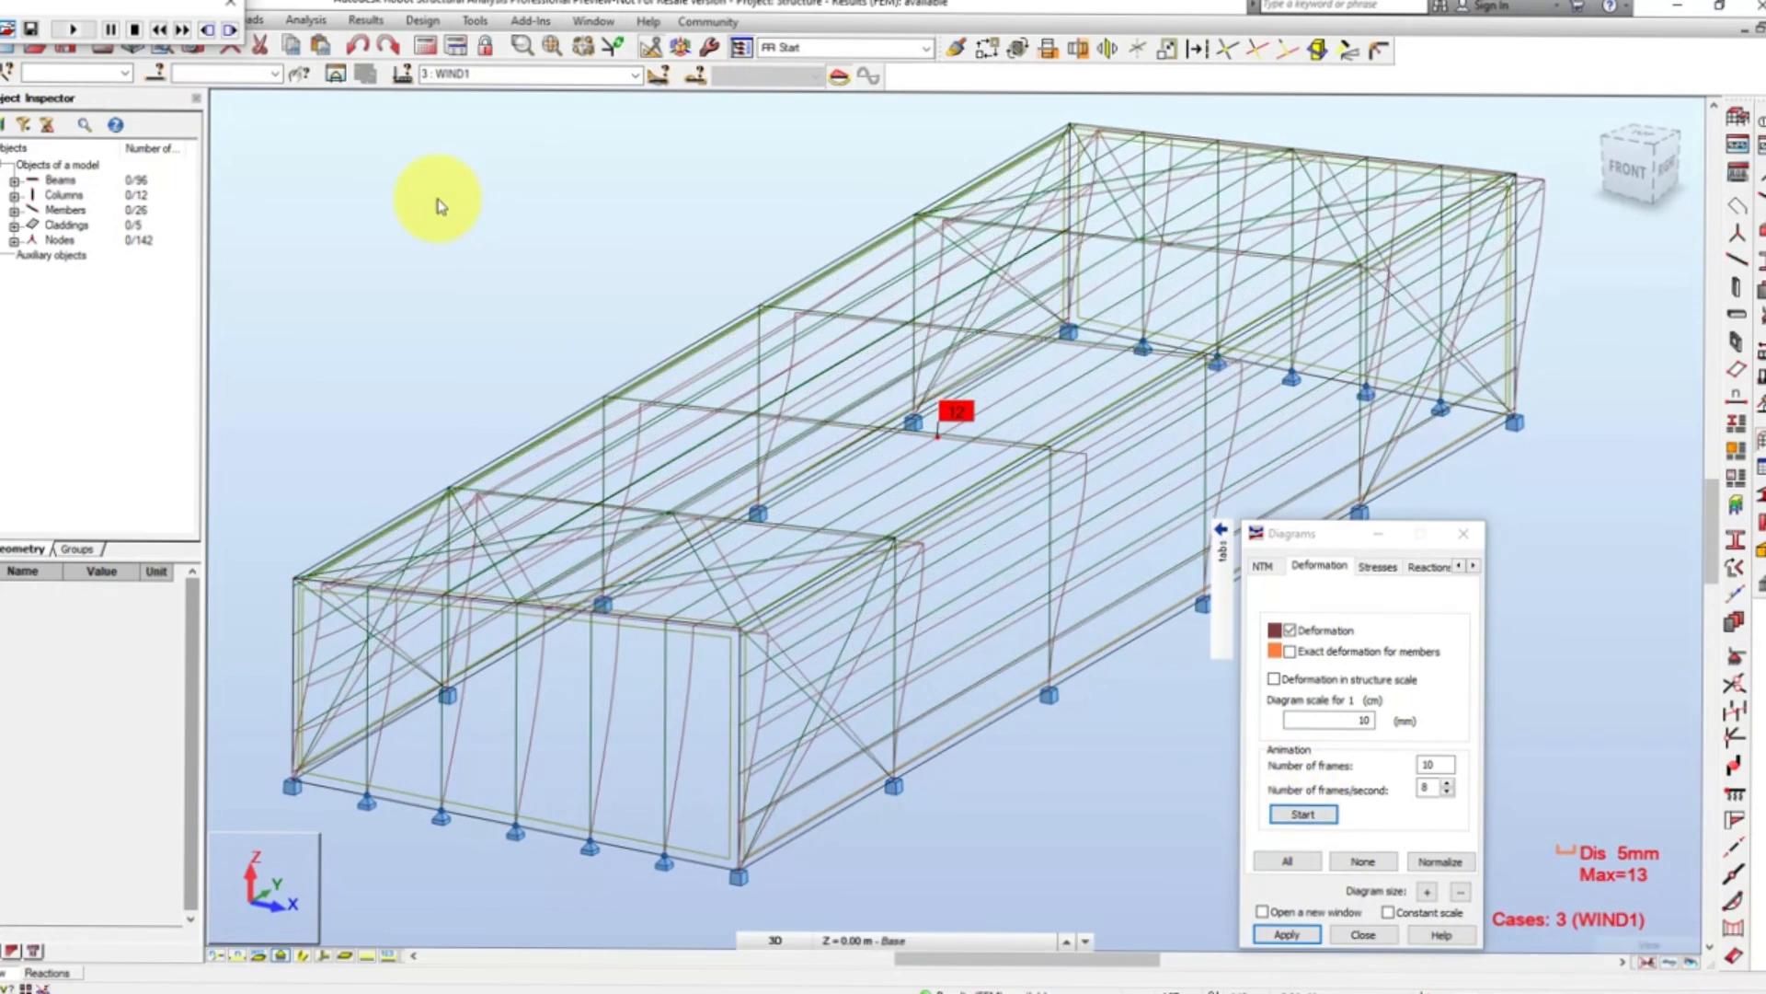
pyautogui.click(225, 7)
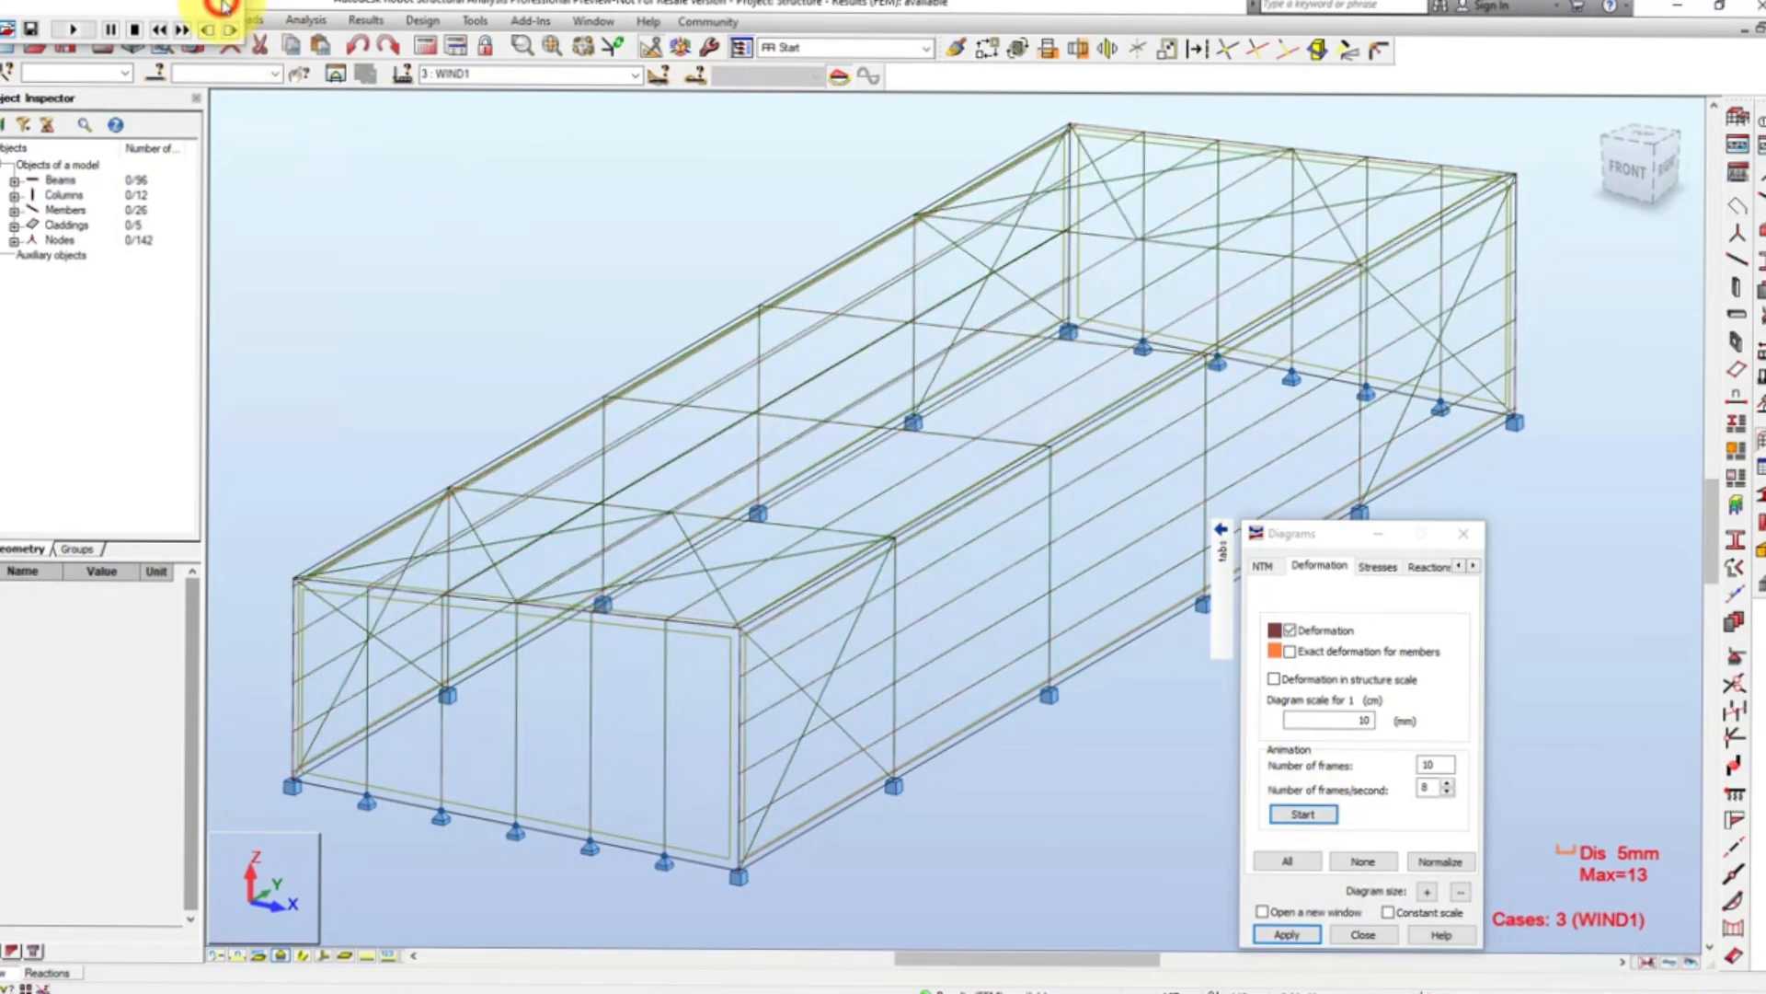
# - Turn off the Deformation diagram and display the Maximum - S max normal stress diagram on the members
pyautogui.click(1291, 632)
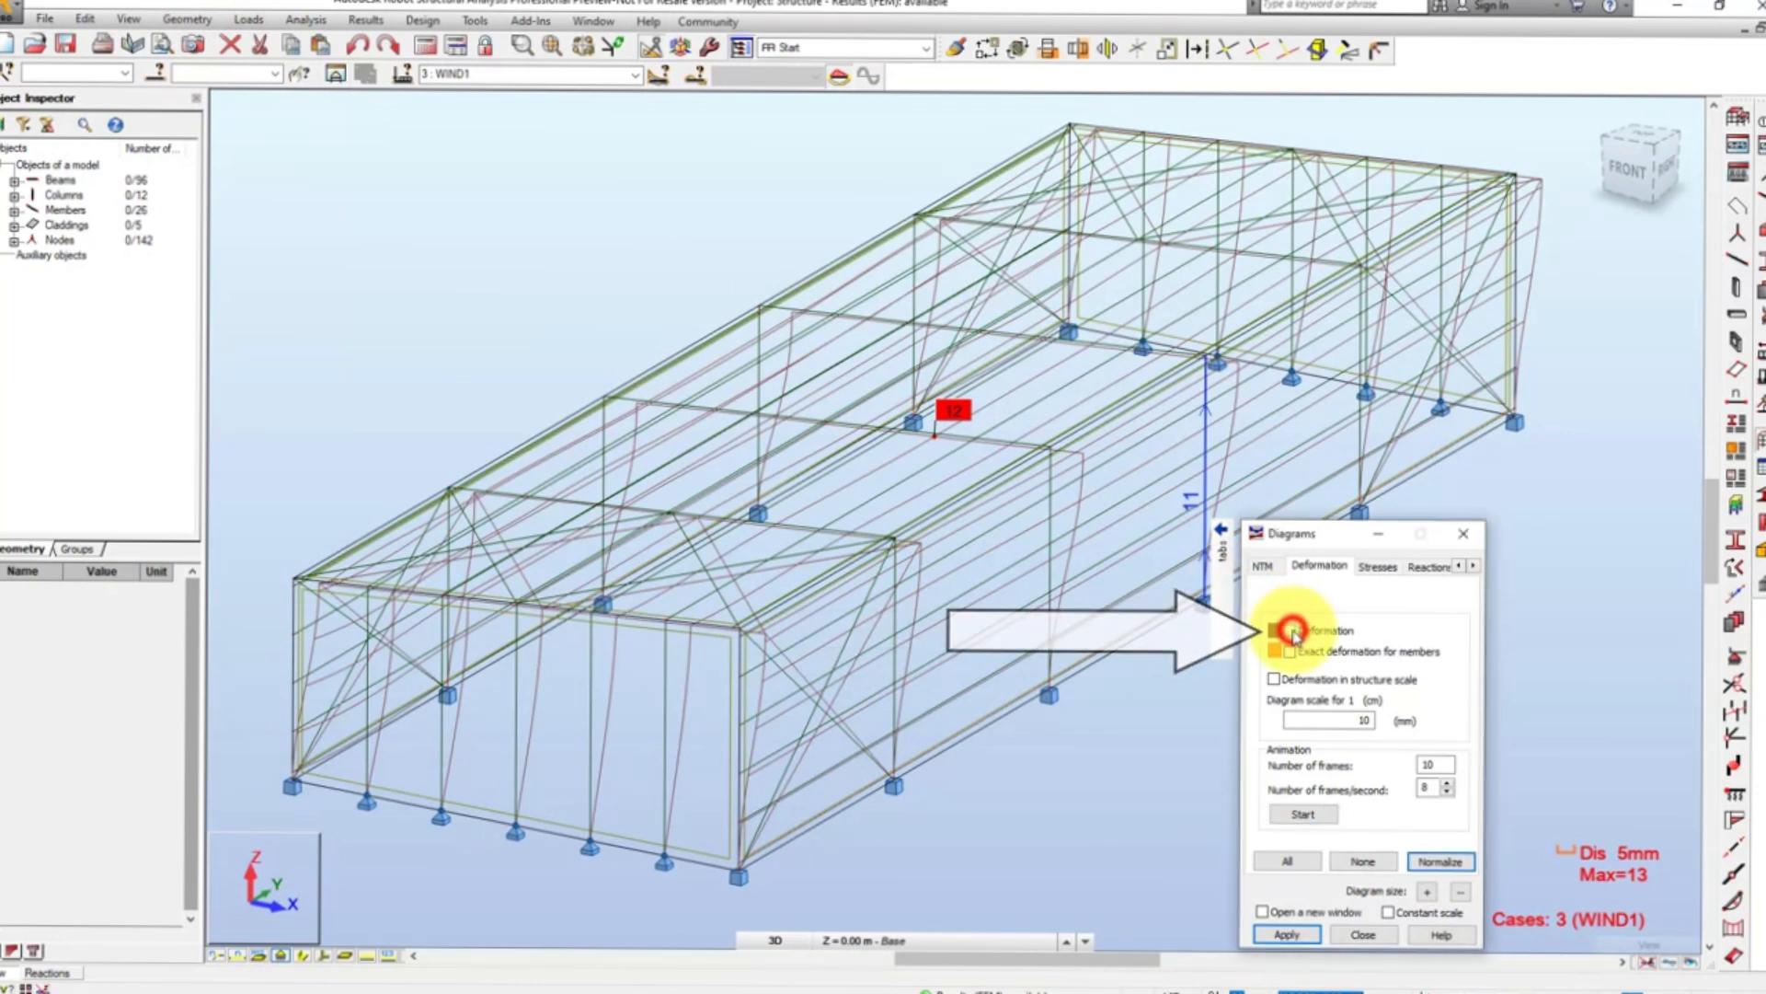
pyautogui.click(1379, 567)
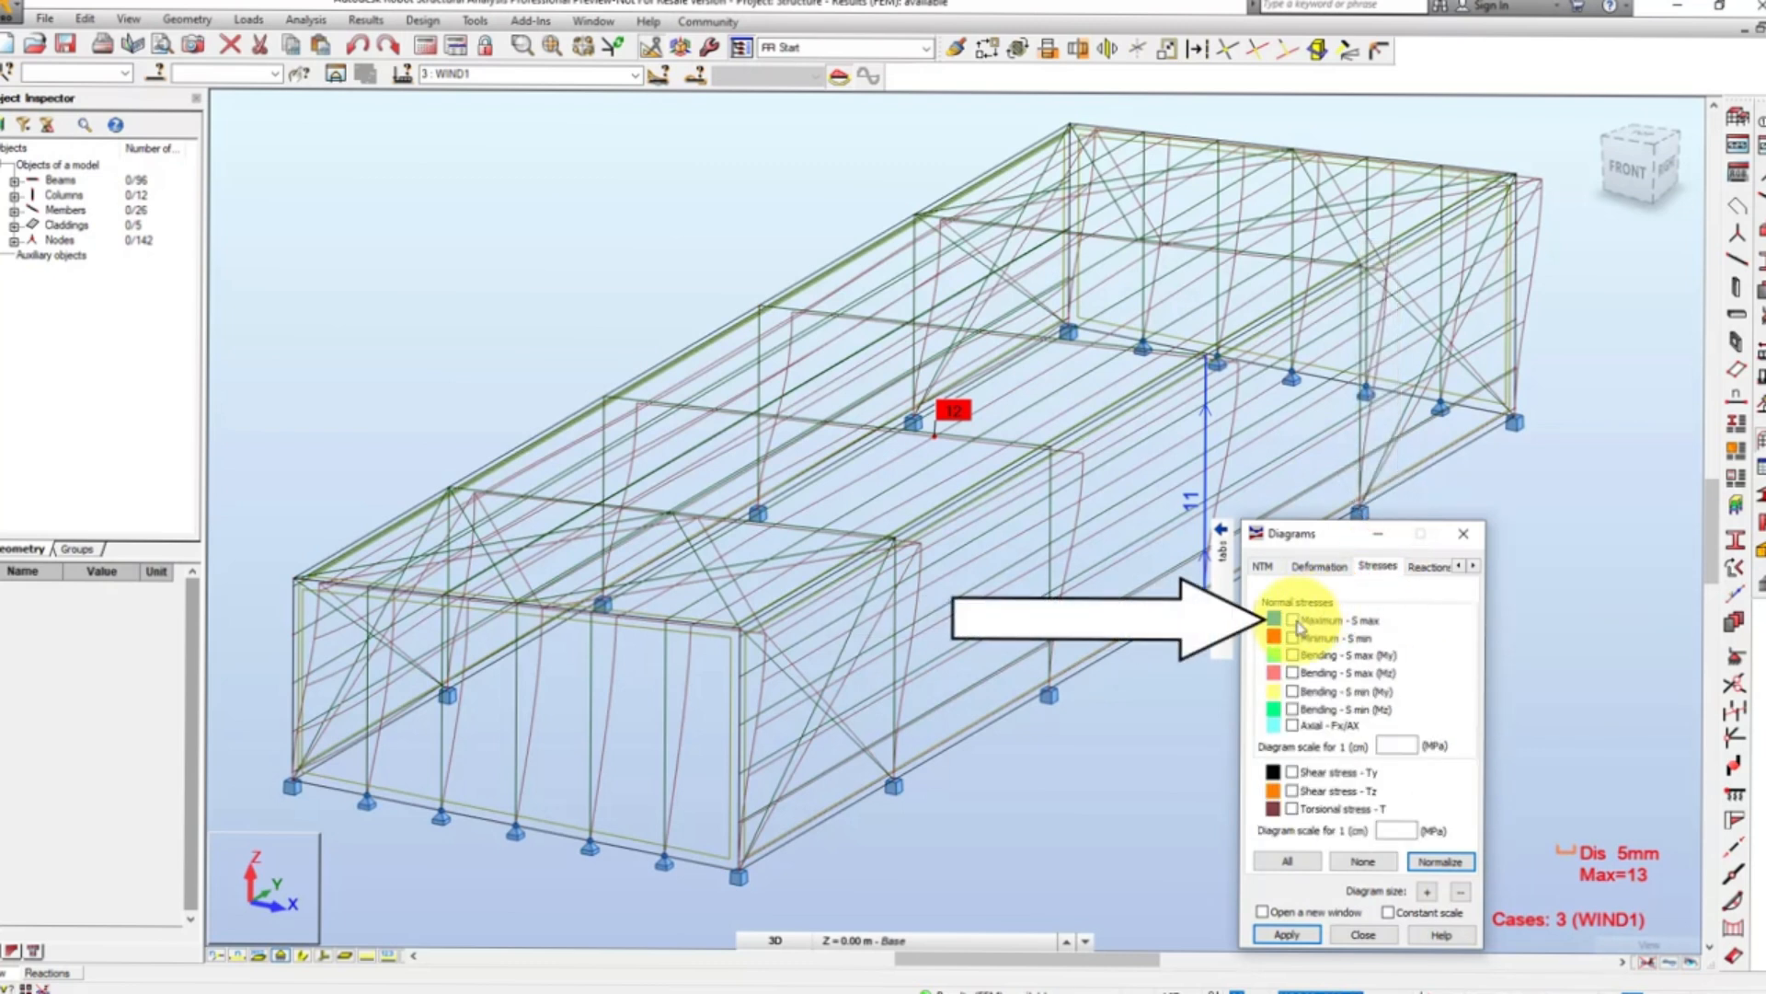
pyautogui.click(1294, 621)
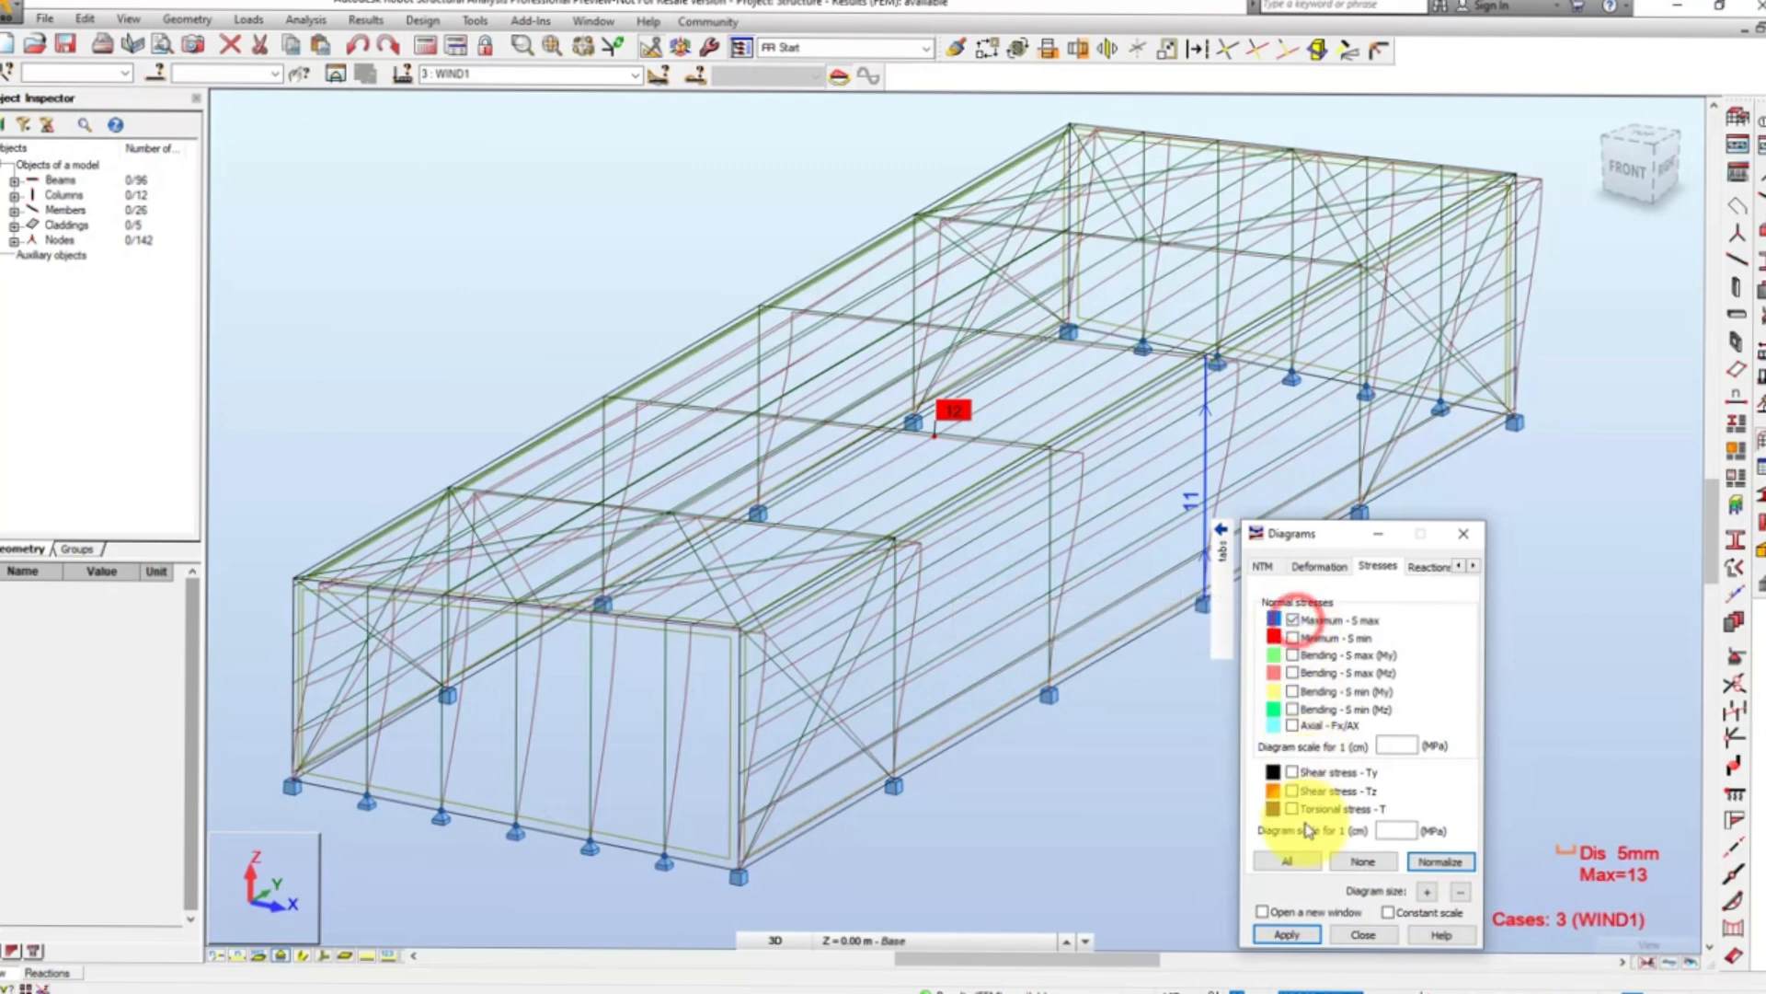
pyautogui.click(1307, 935)
pyautogui.click(1306, 935)
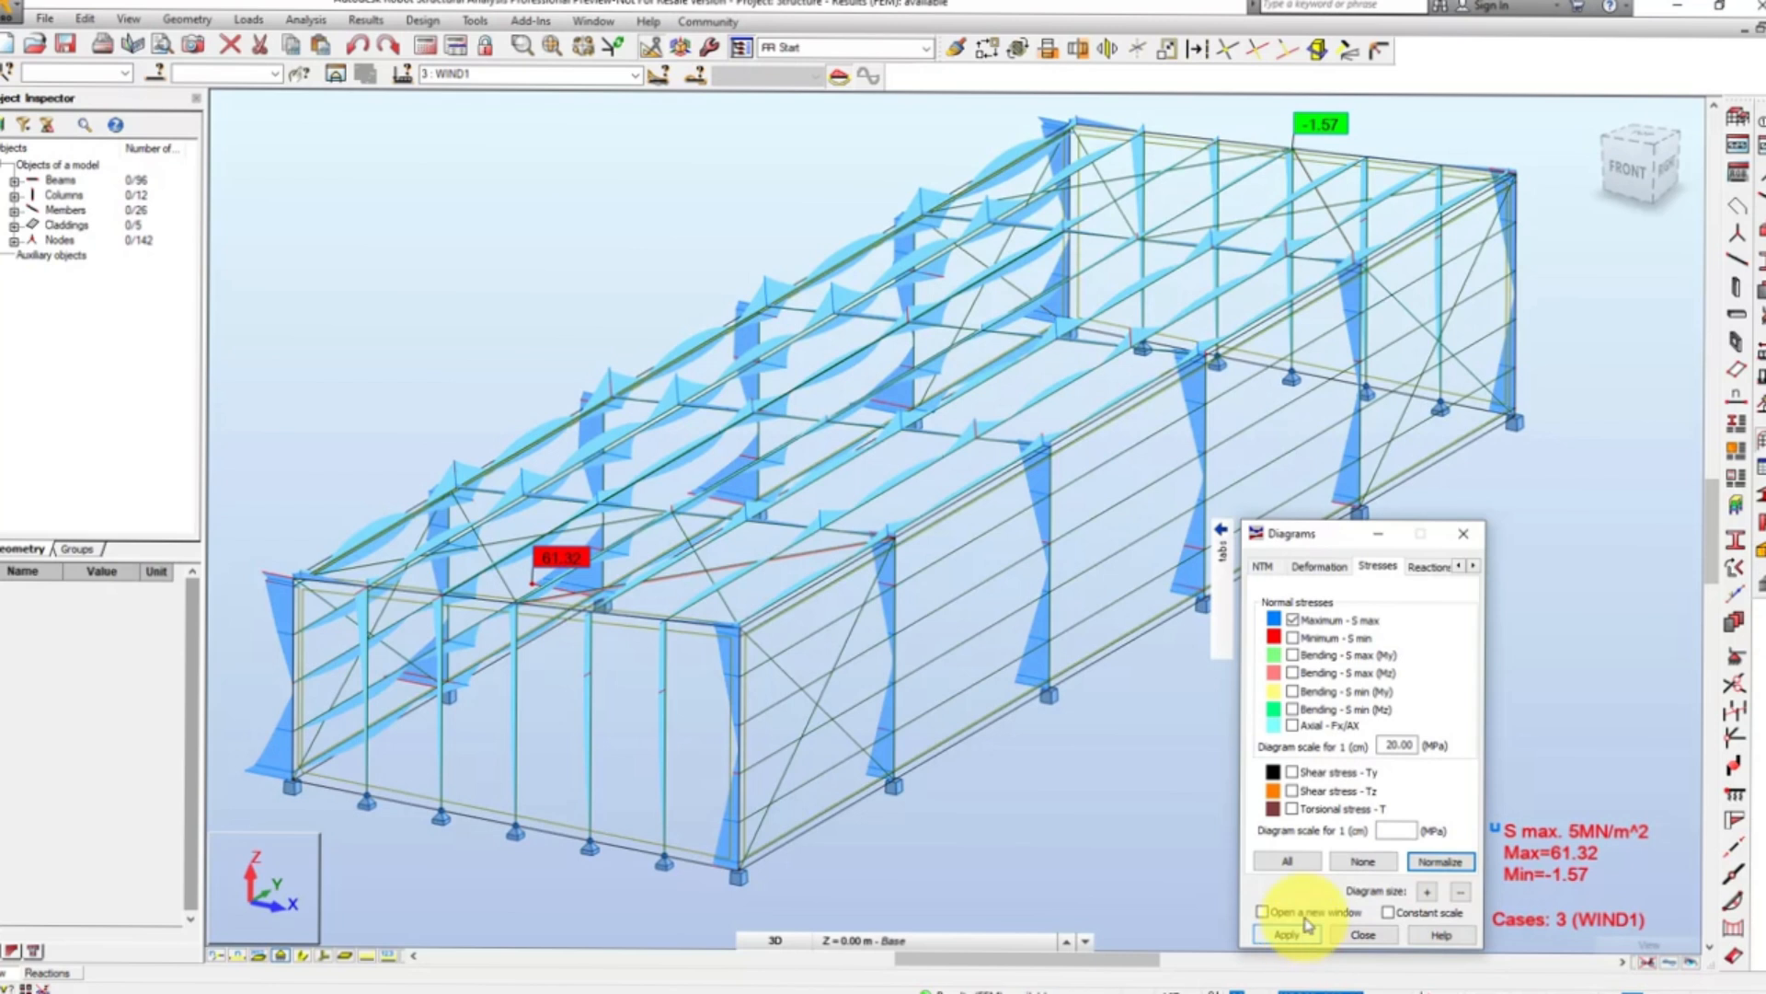
# - Replace the maximum stress diagram with the Minimum - S min normal stress diagram
pyautogui.click(1292, 620)
pyautogui.click(1294, 638)
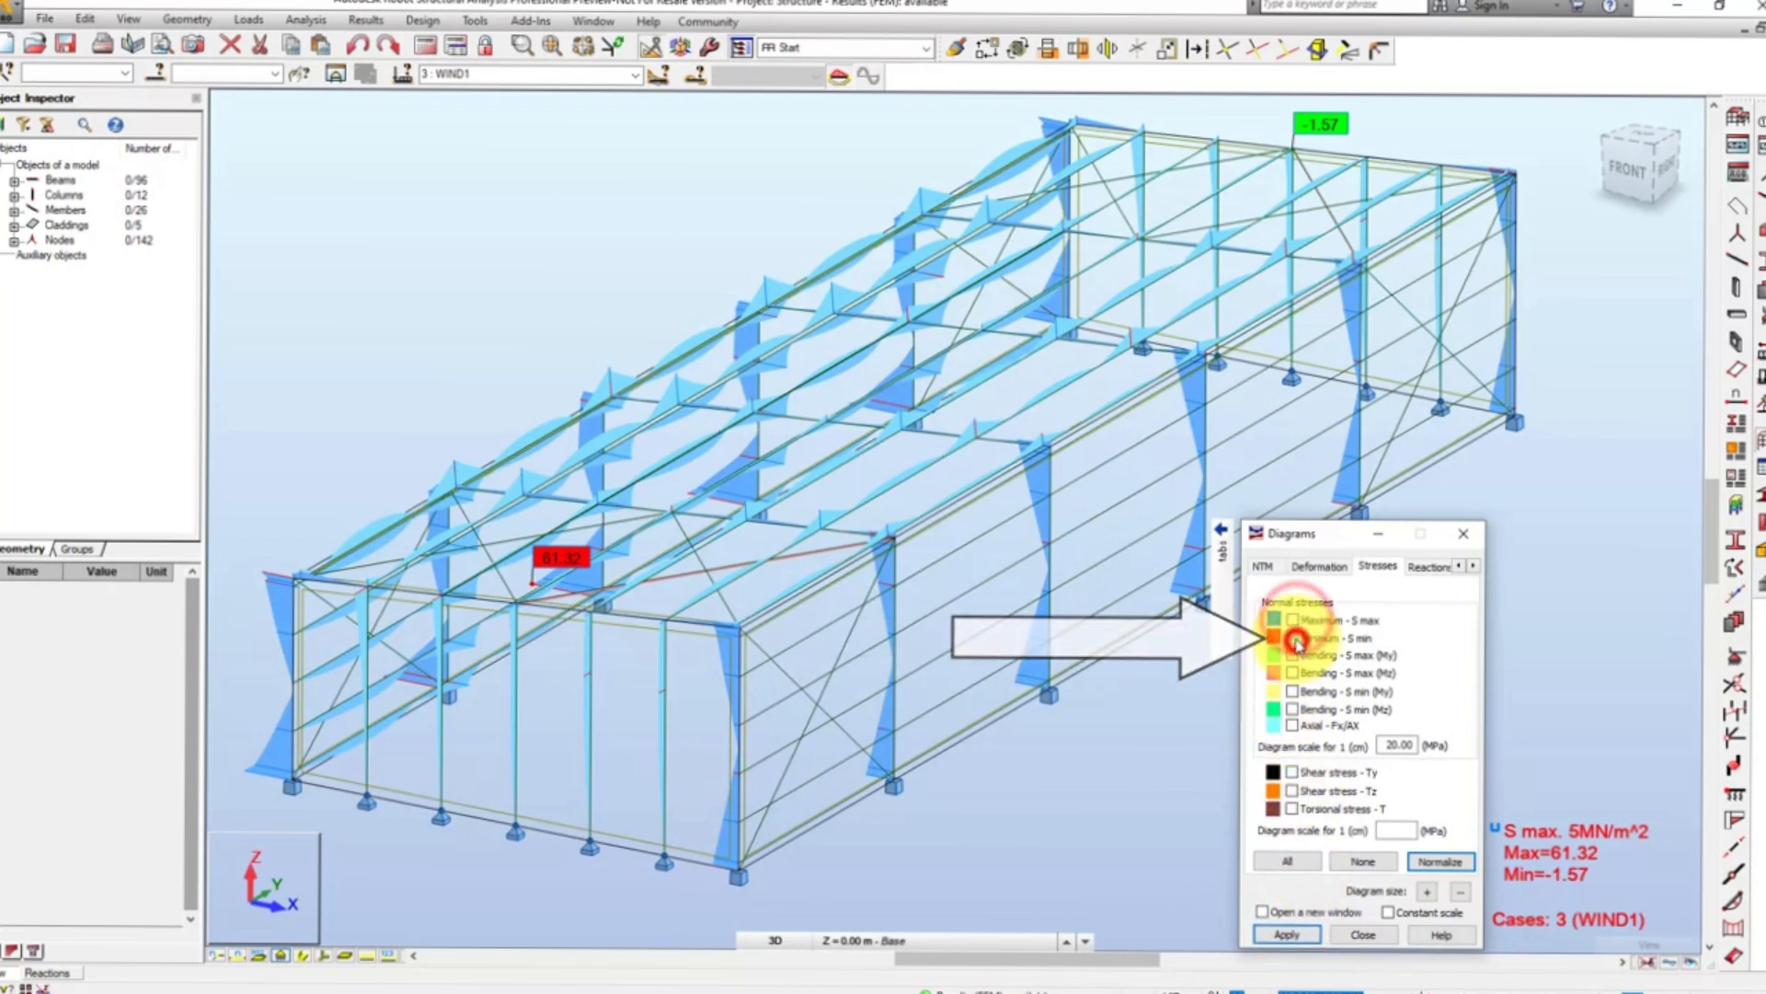
pyautogui.click(1288, 935)
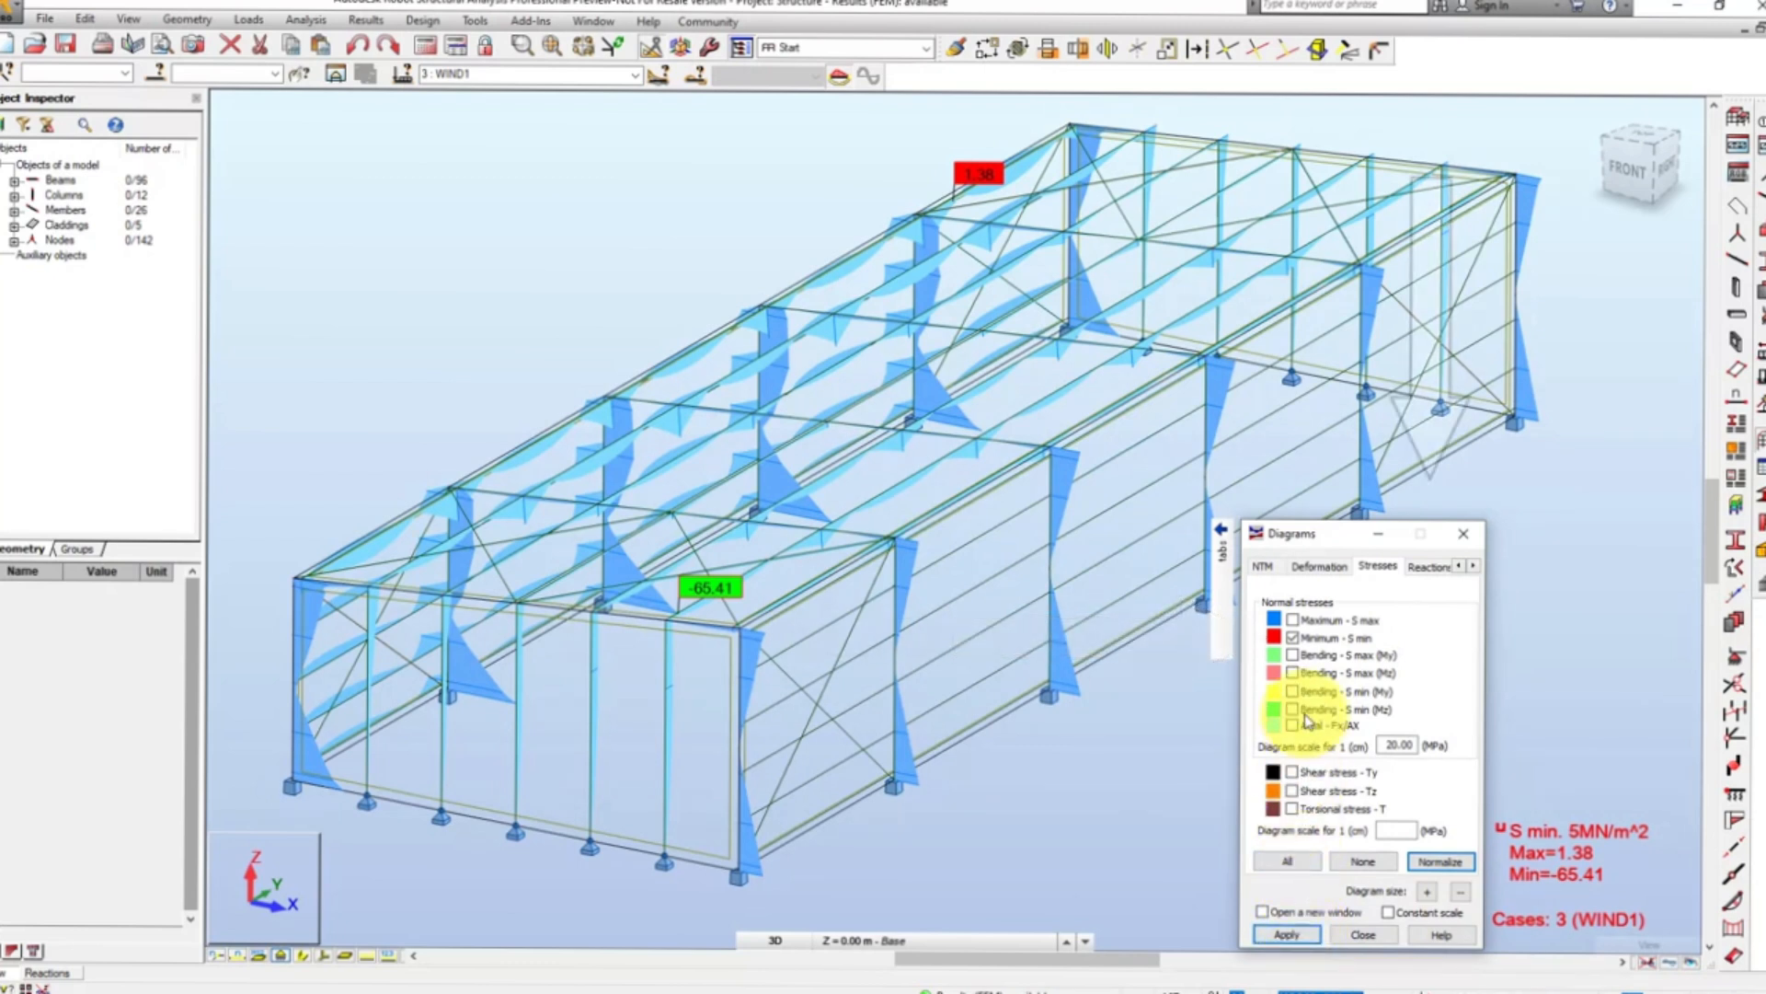
# - Display the FX, FY and FZ support reactions with their descriptions
pyautogui.click(1428, 566)
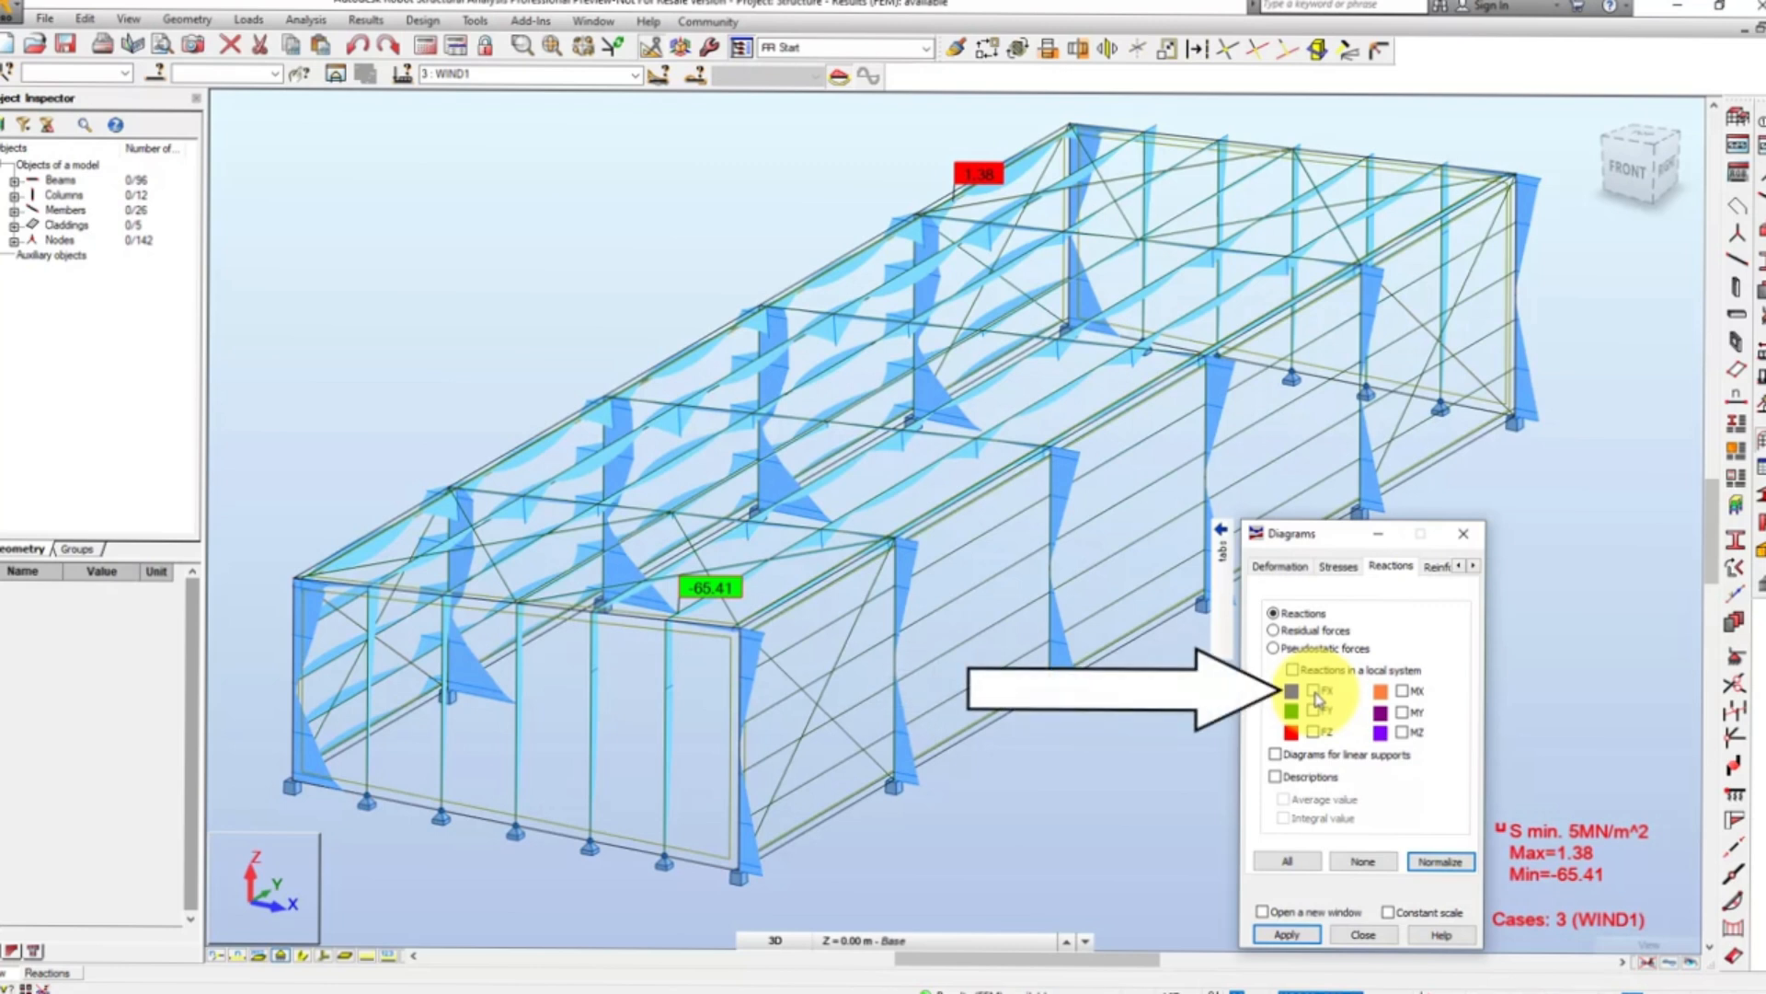
pyautogui.click(1314, 690)
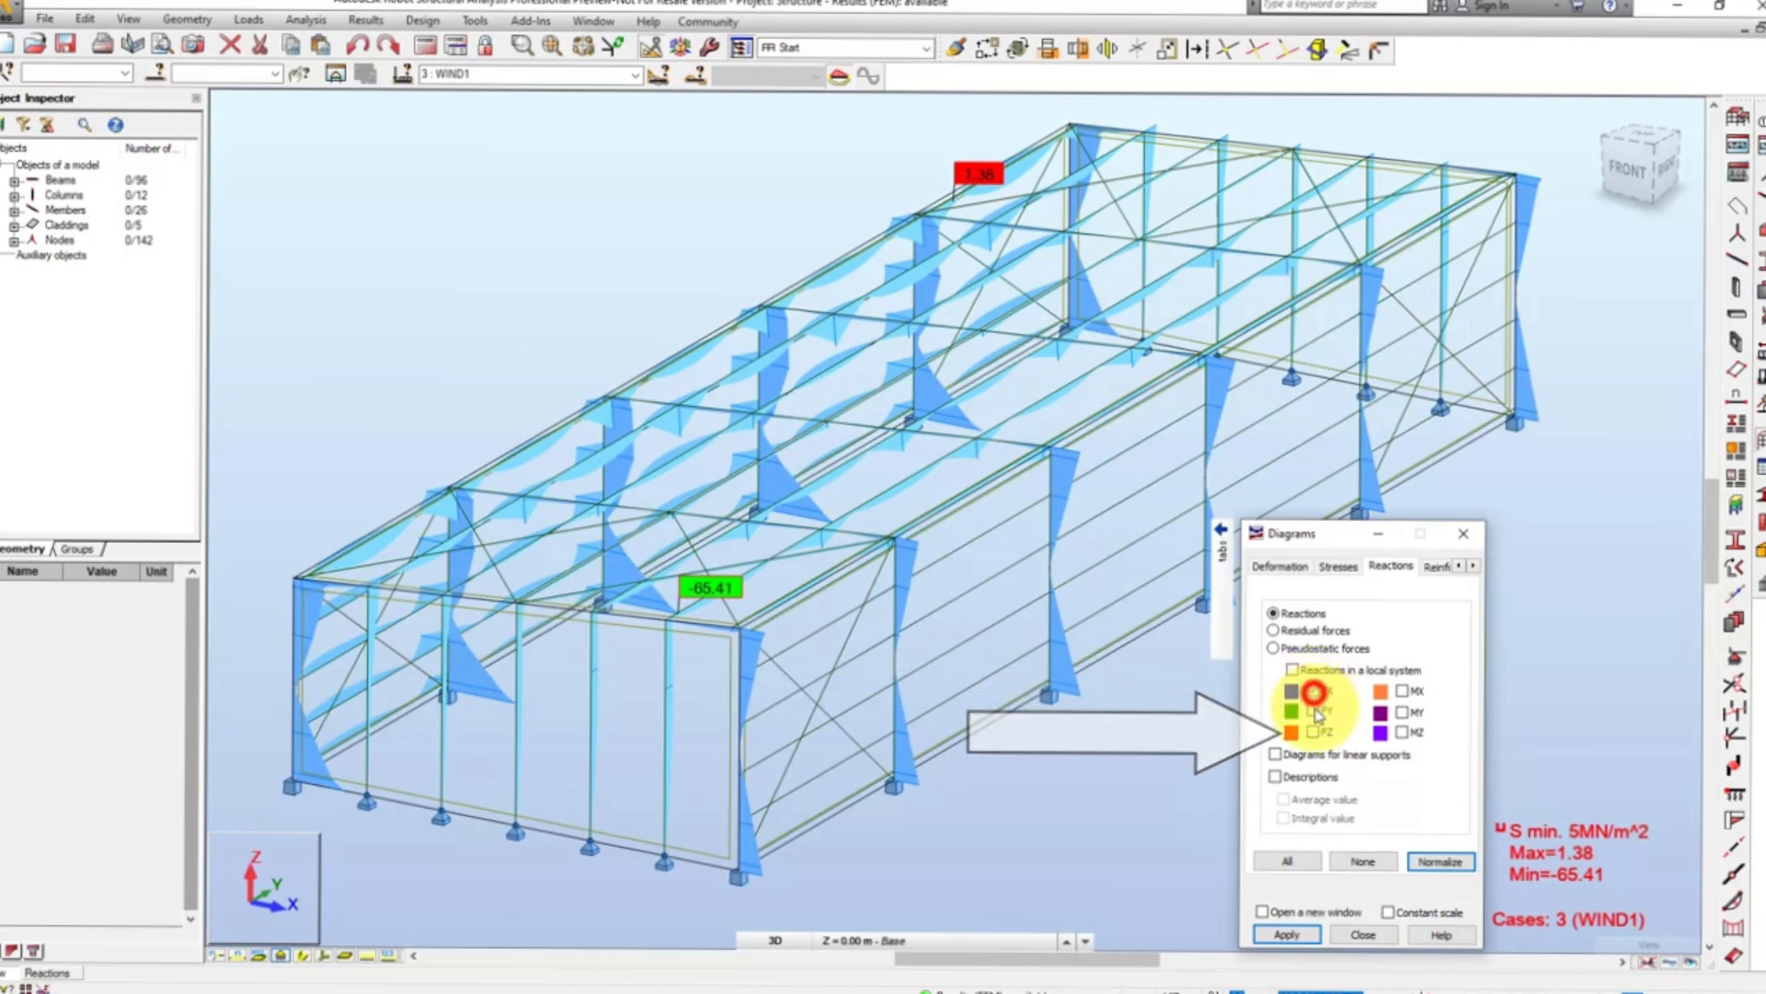
pyautogui.click(1313, 710)
pyautogui.click(1315, 731)
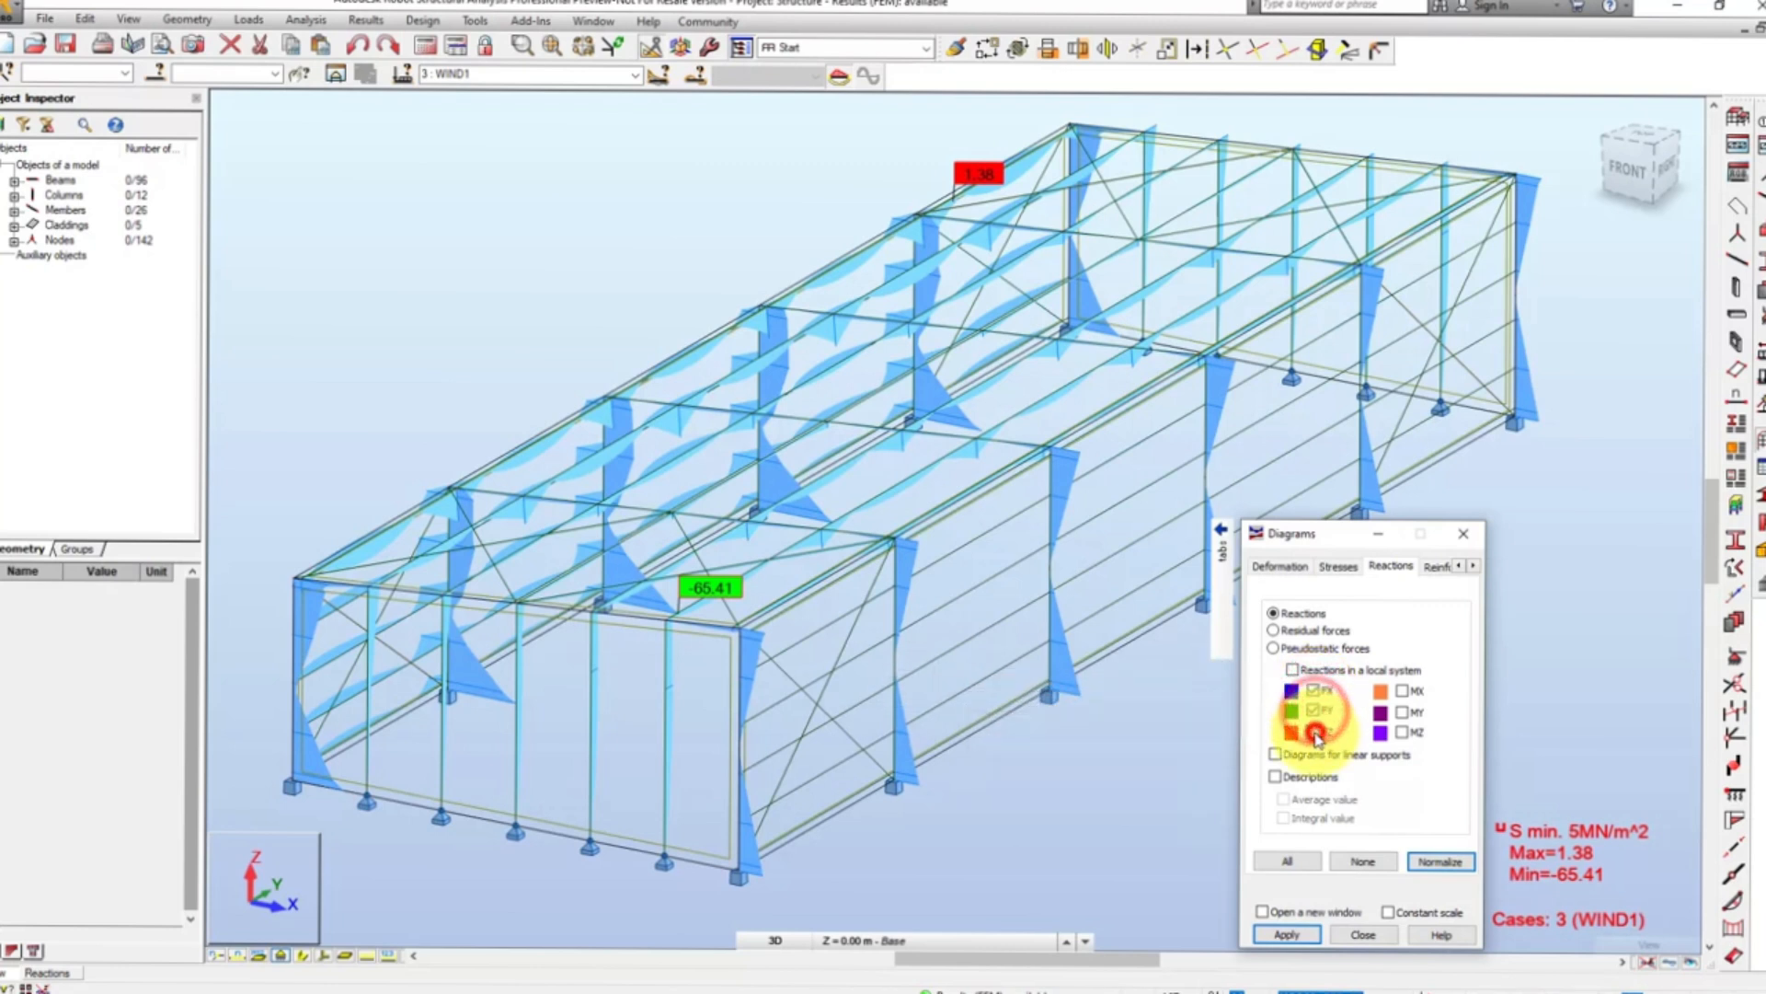
pyautogui.click(1275, 777)
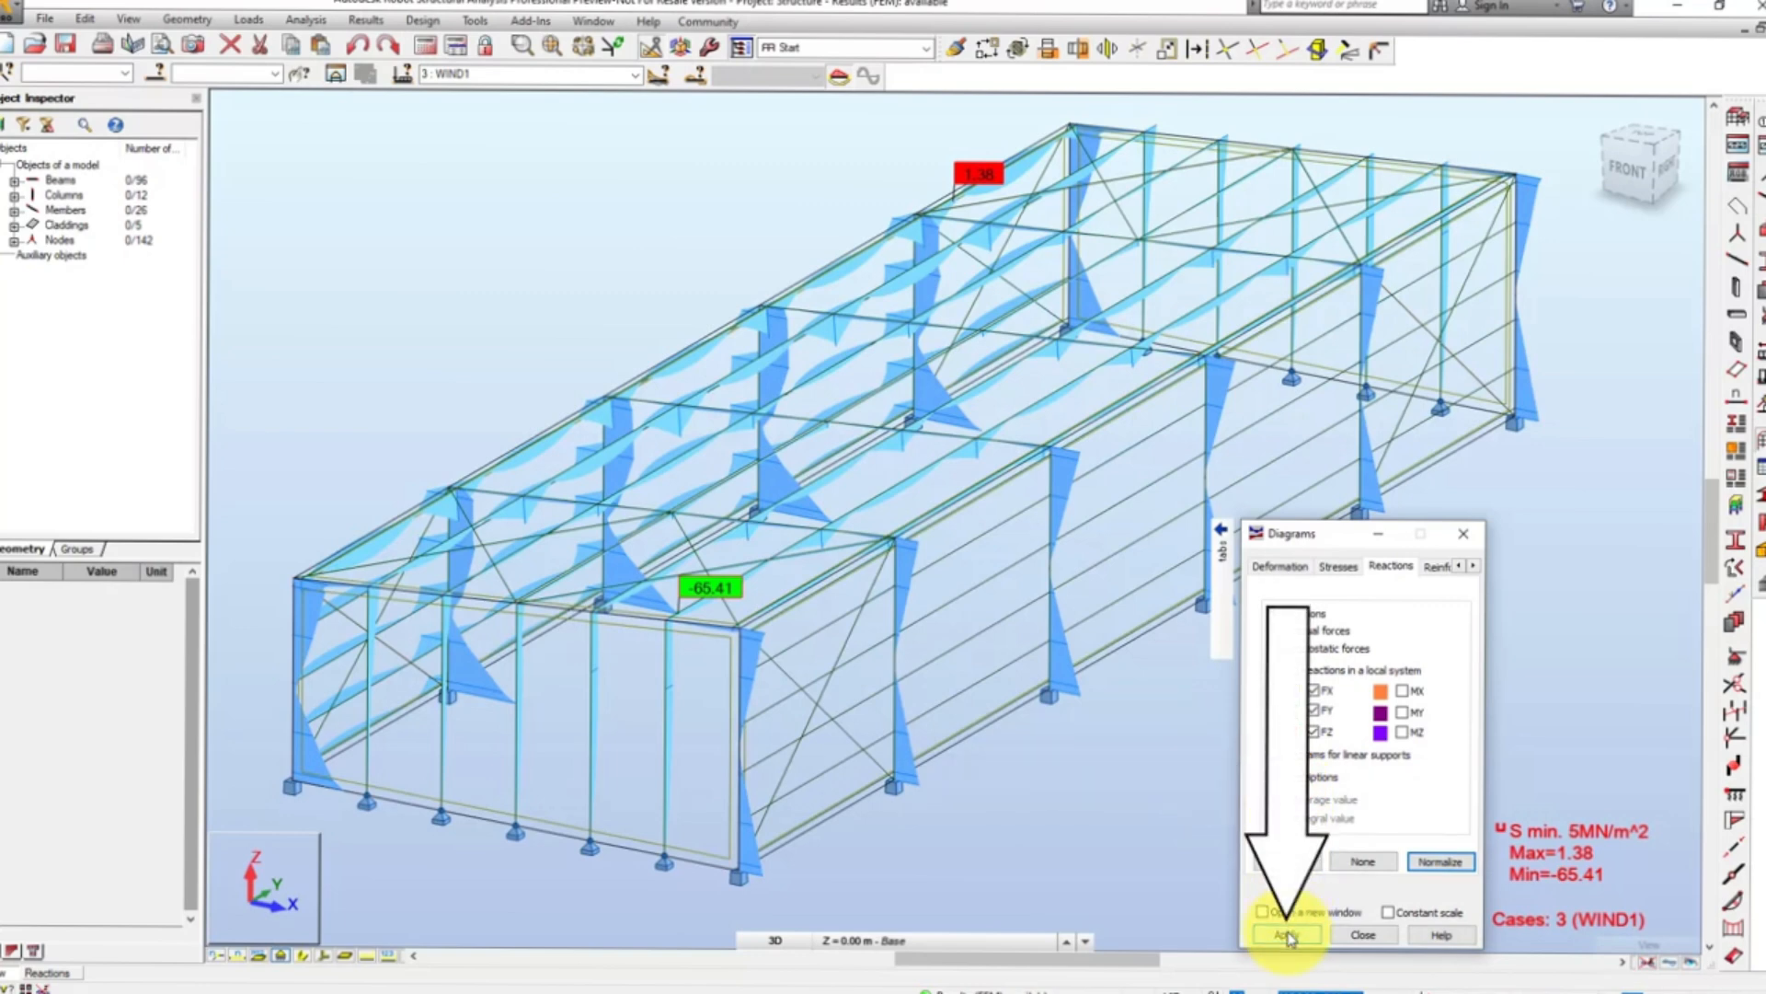
pyautogui.click(1288, 935)
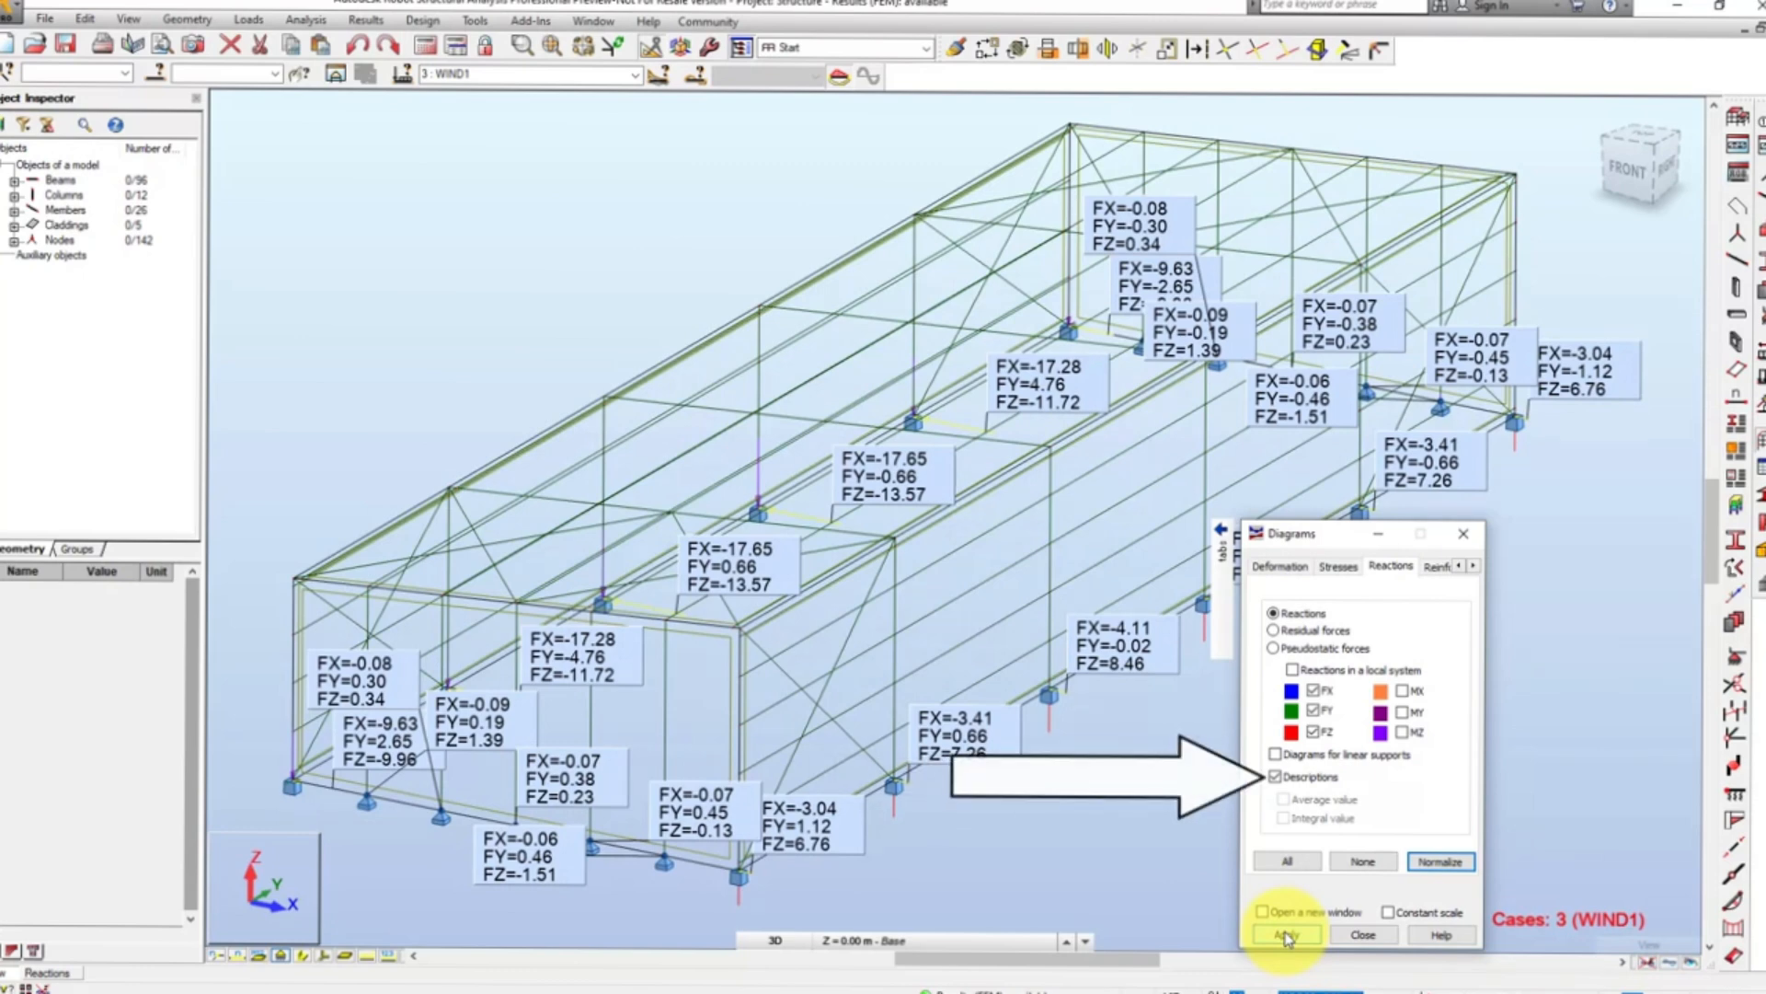
# - Turn off the reaction descriptions and clear all displayed diagrams from the structure
pyautogui.click(1275, 777)
pyautogui.click(1358, 860)
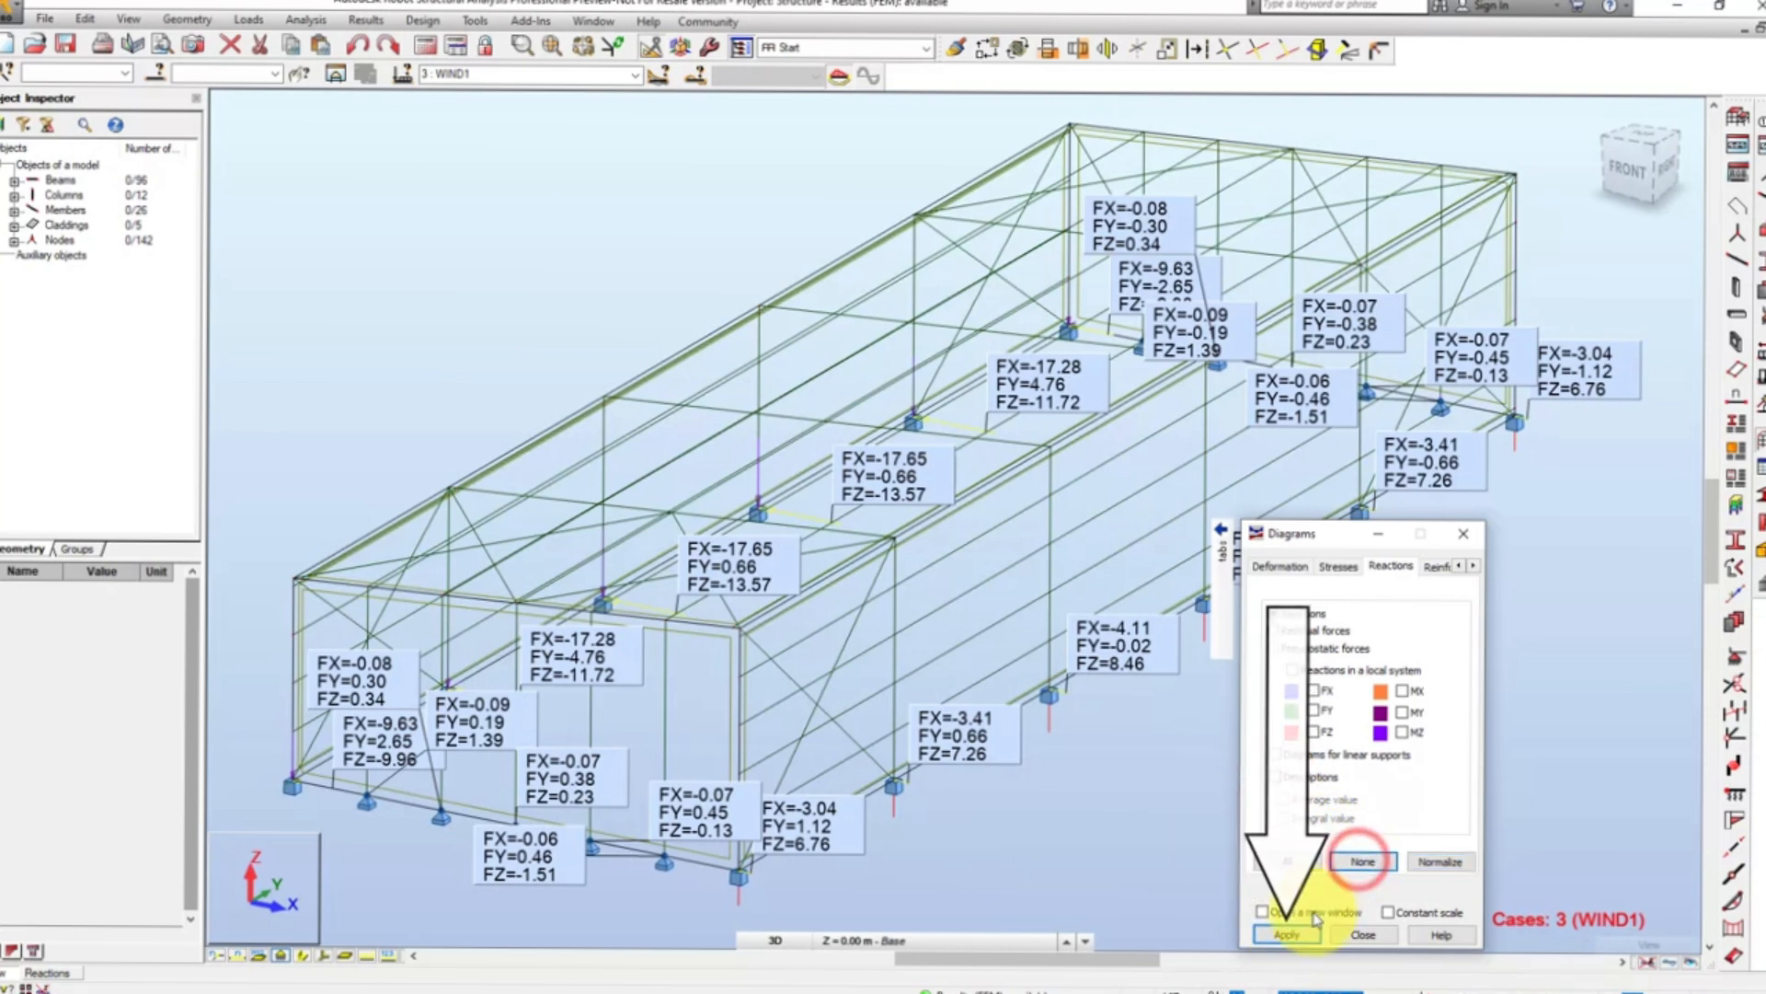
pyautogui.click(1287, 933)
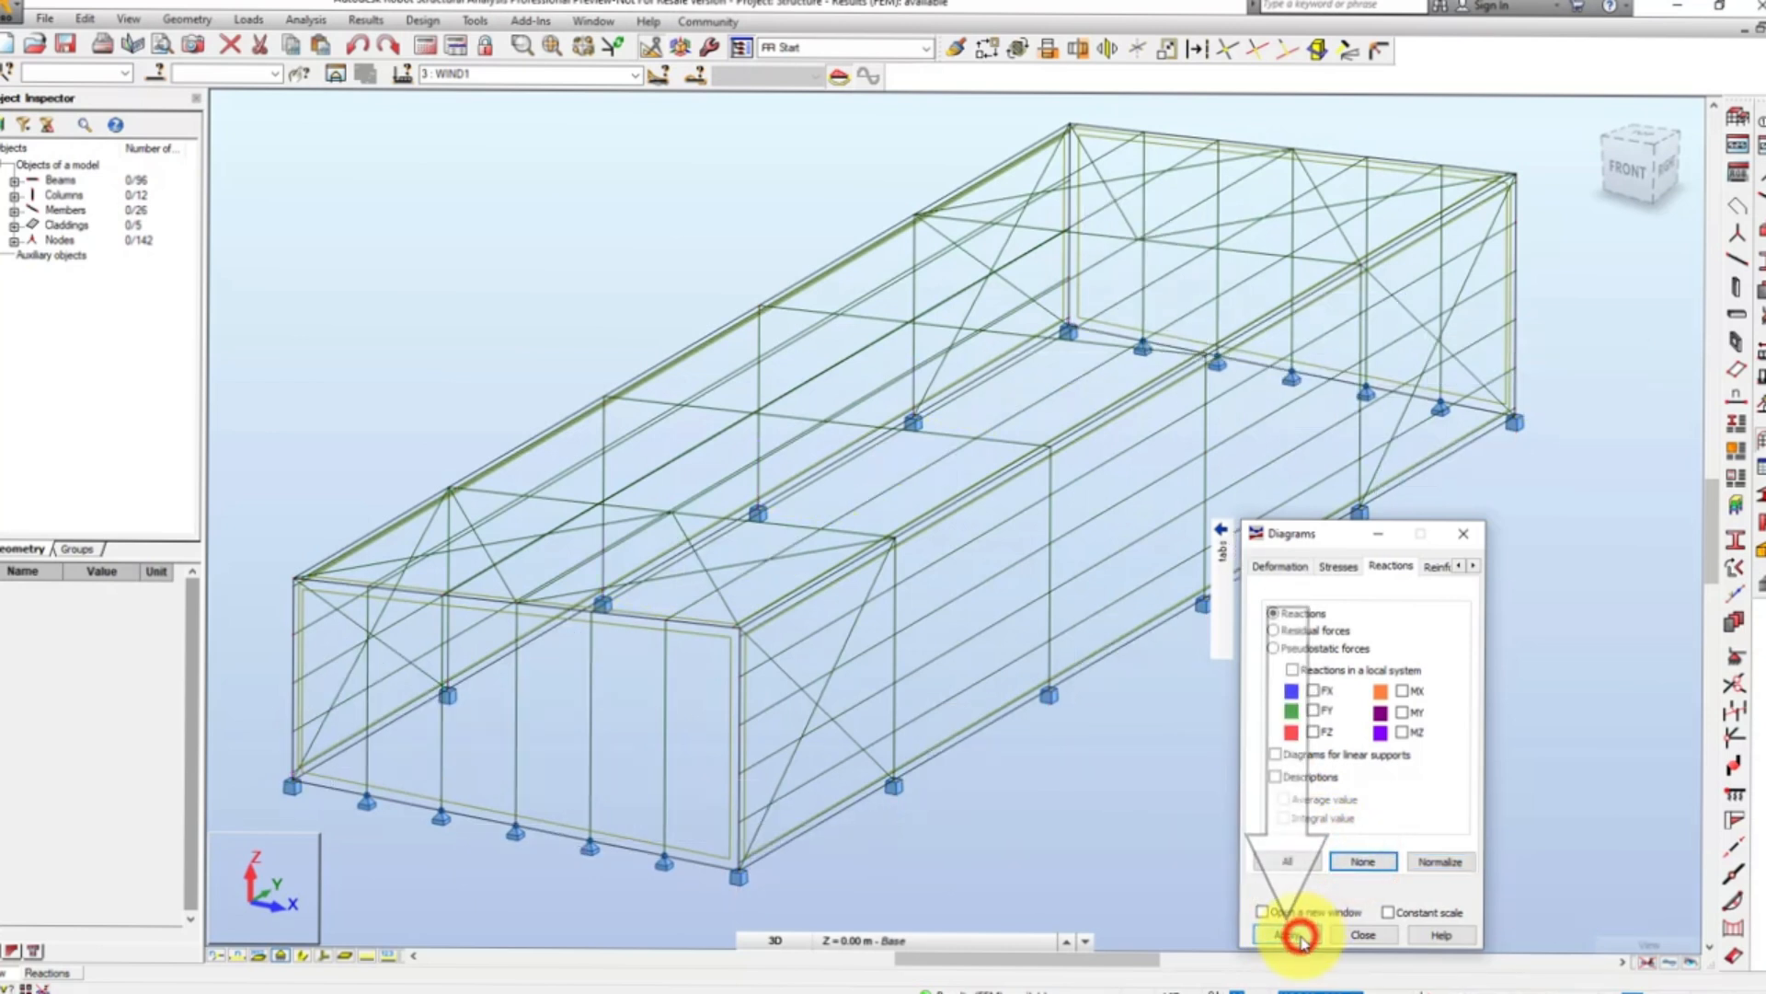
# - Set the diagram parameters to undifferentiated positive and negative values with fence filling
pyautogui.click(1477, 567)
pyautogui.click(1476, 567)
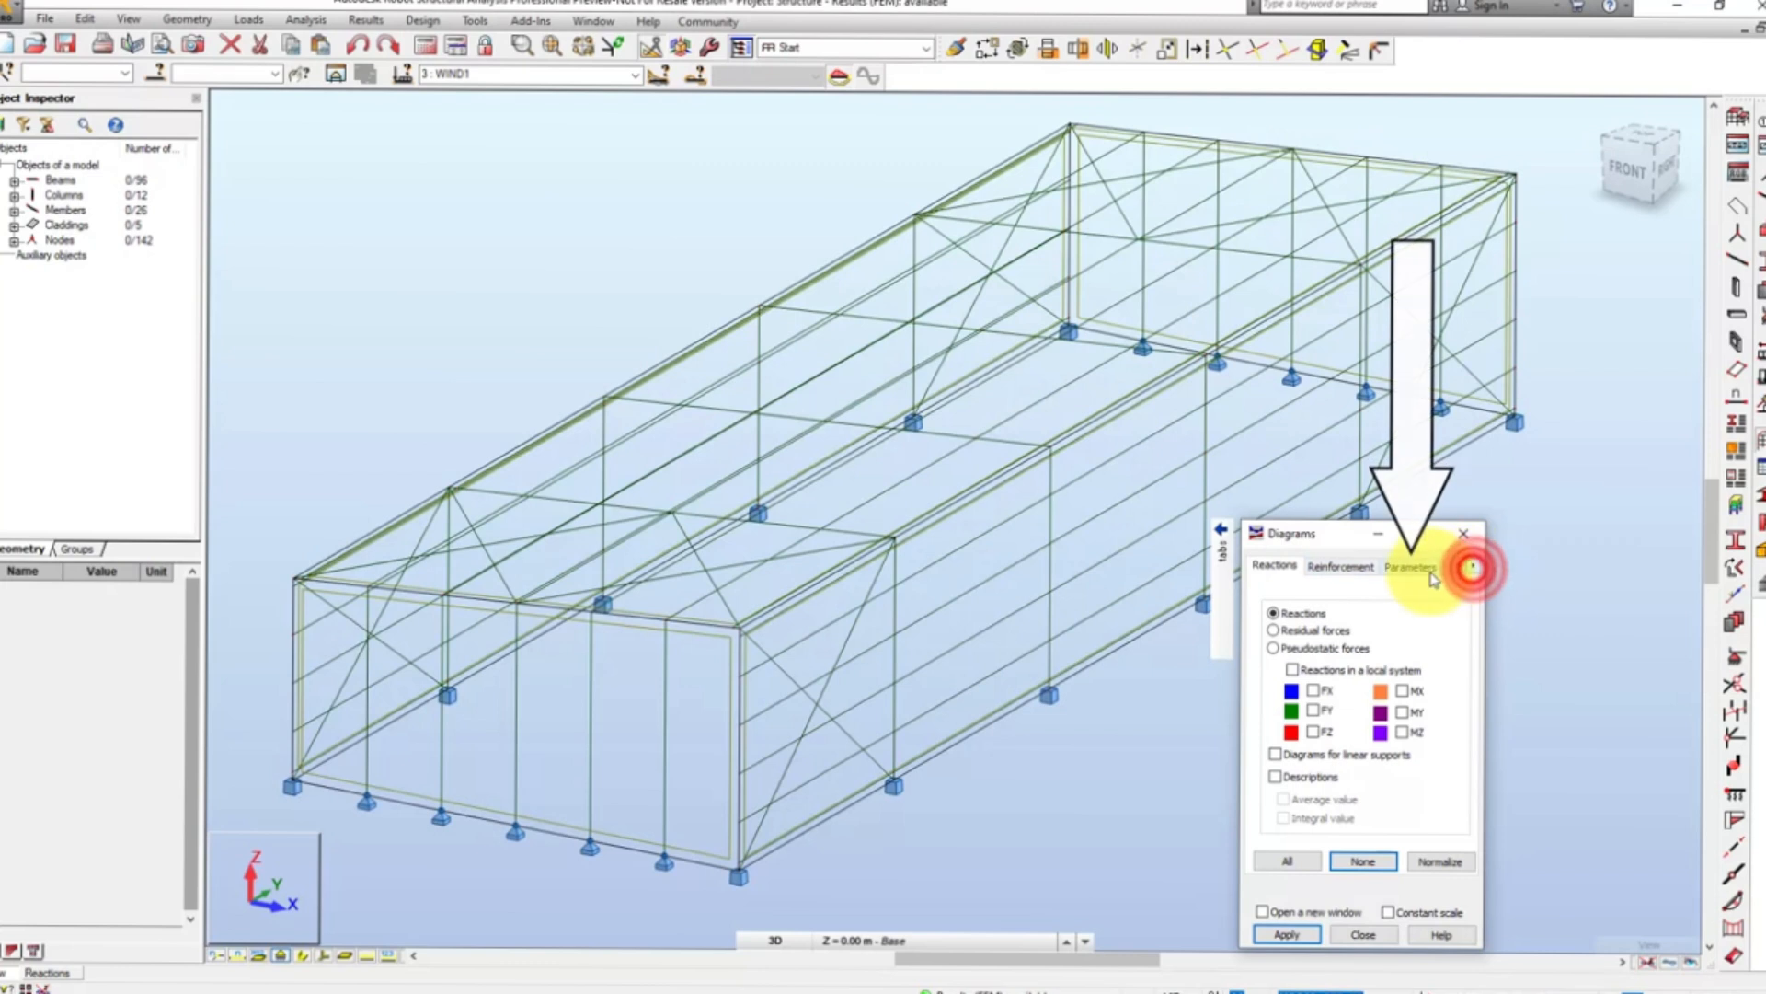
pyautogui.click(1413, 566)
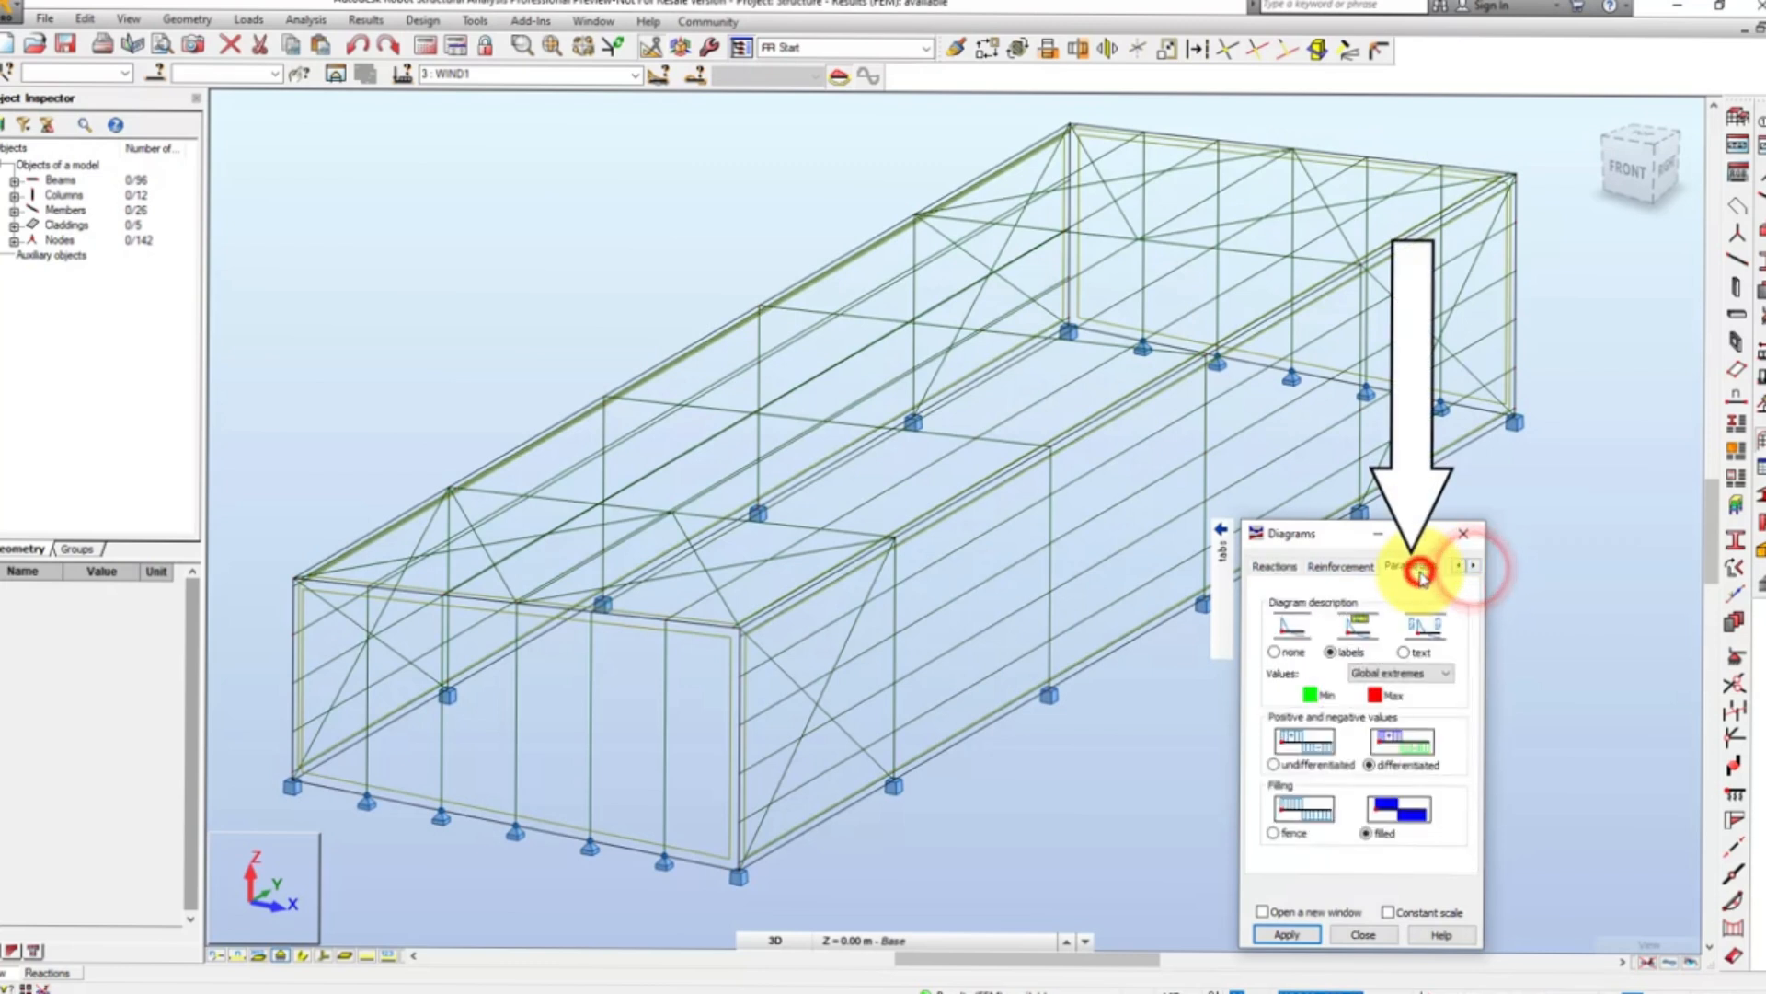
pyautogui.click(1274, 765)
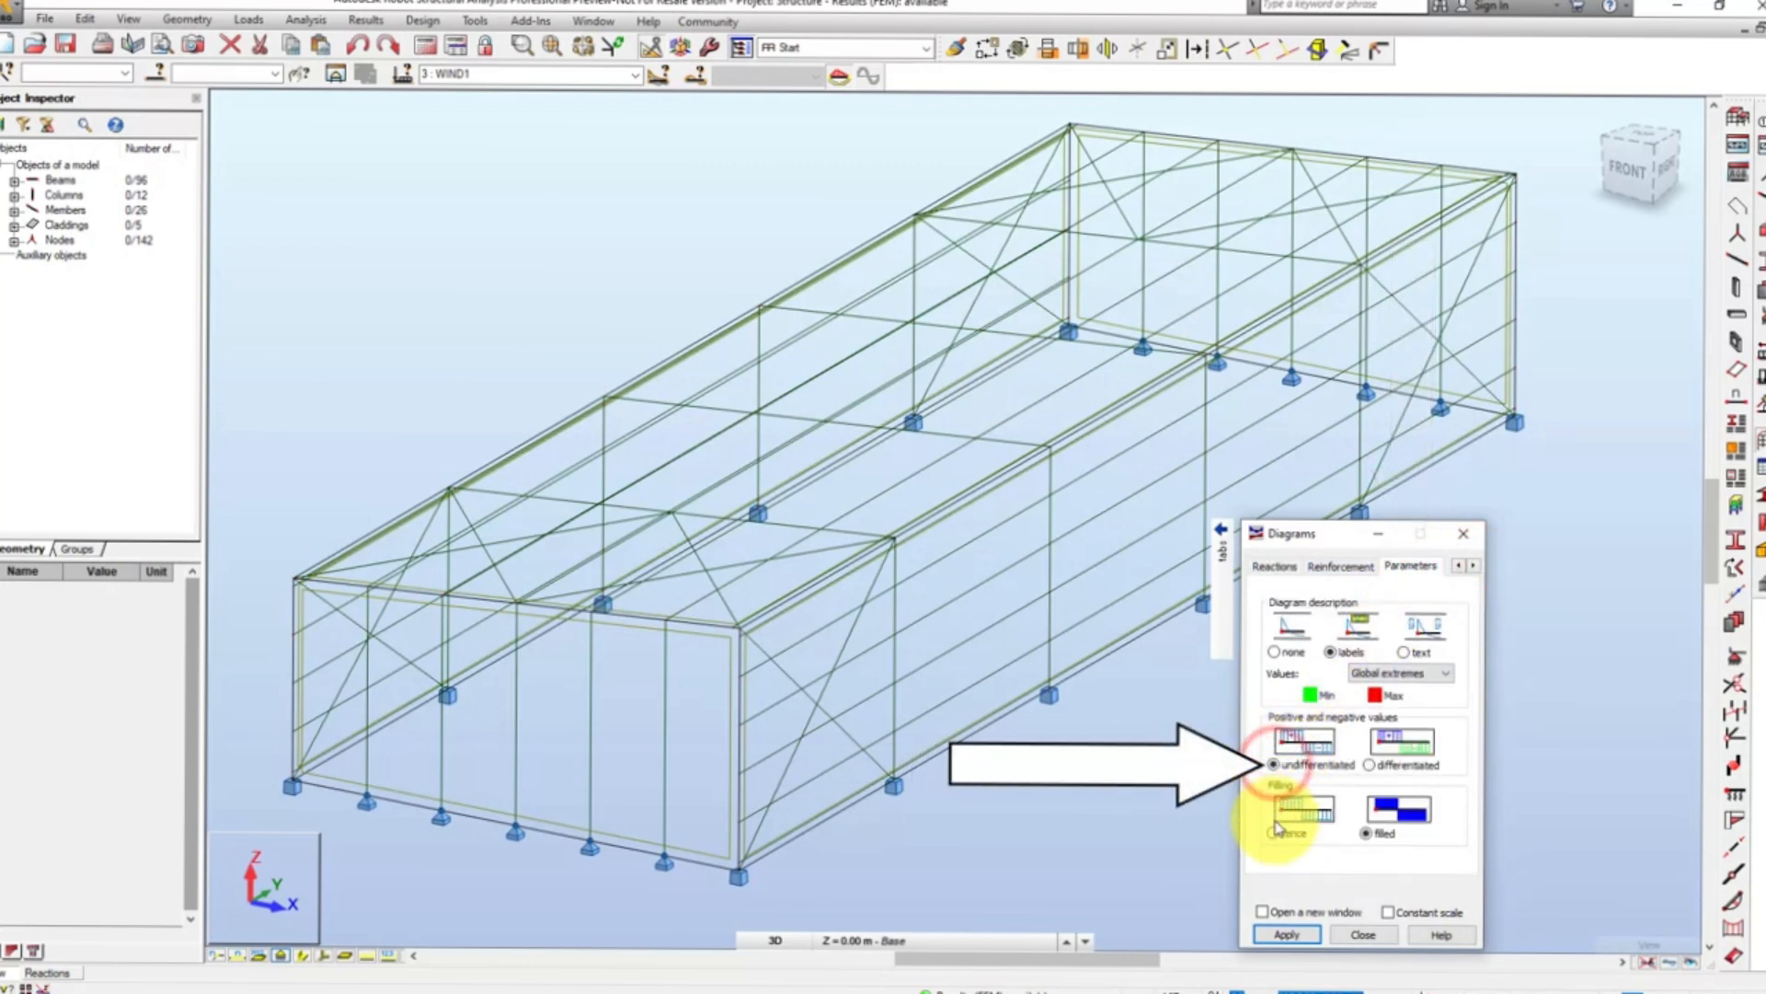
pyautogui.click(1274, 833)
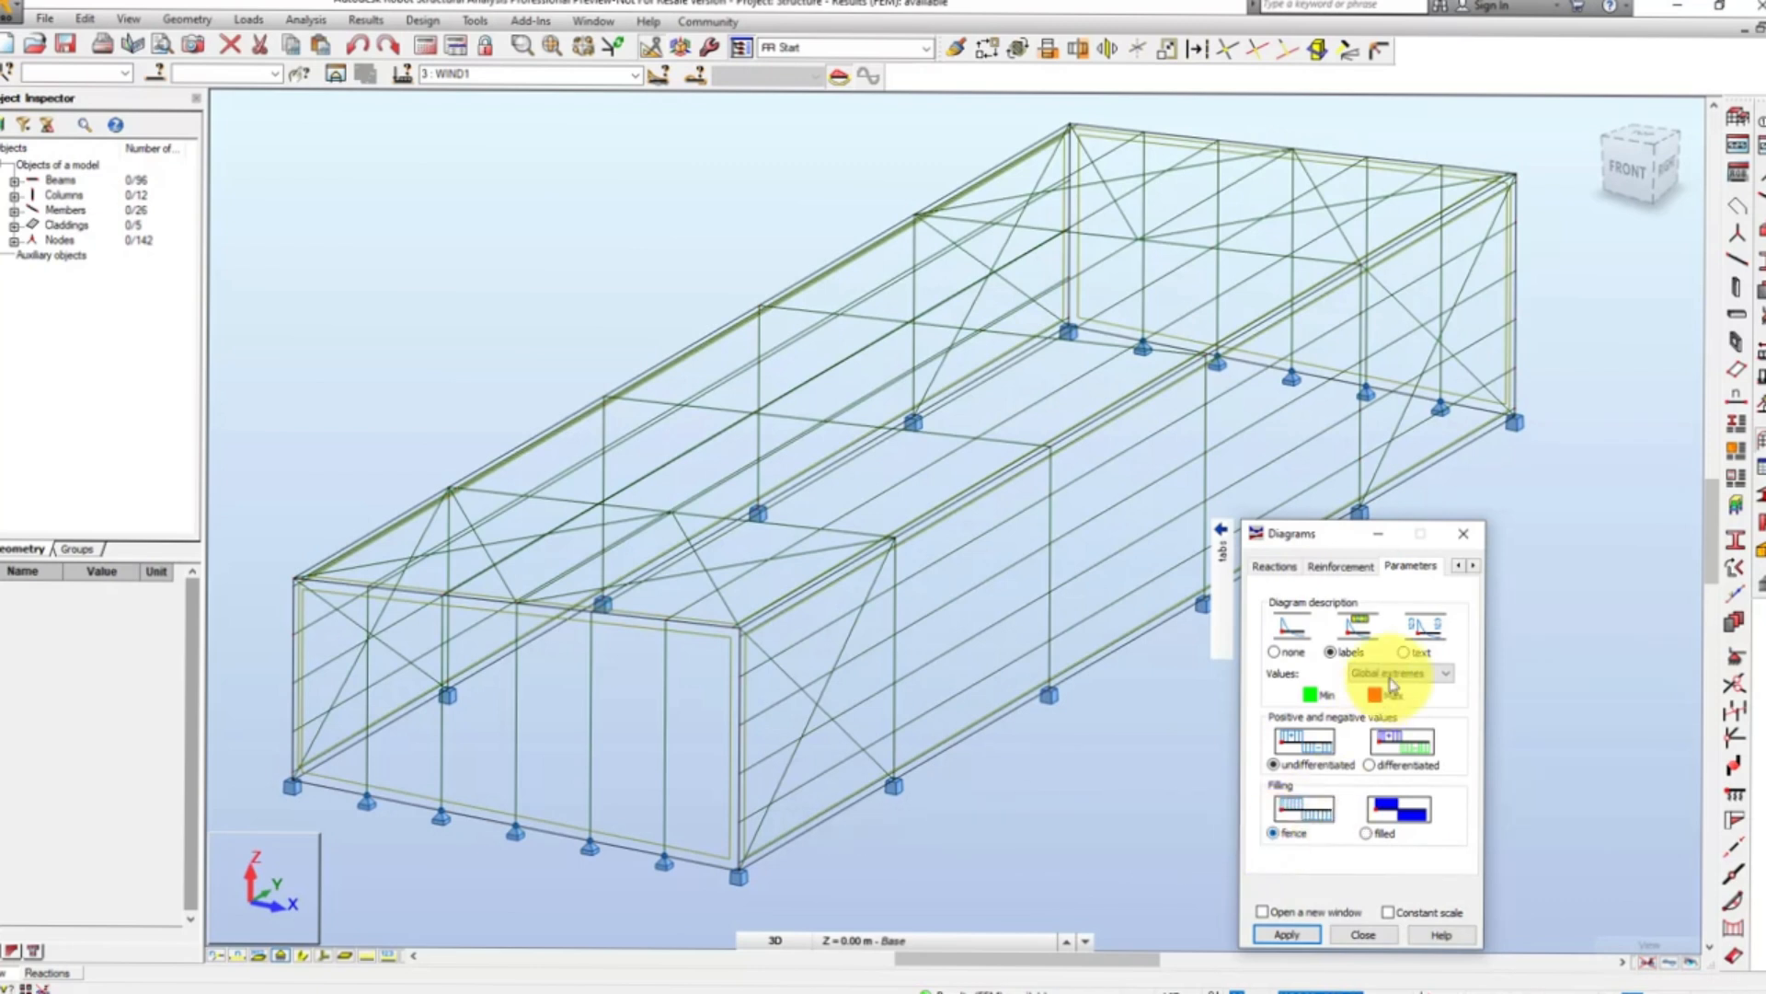
# - Display the Mx, My and Mz moment diagrams together on the members with normalized scales
pyautogui.click(1458, 568)
pyautogui.click(1458, 568)
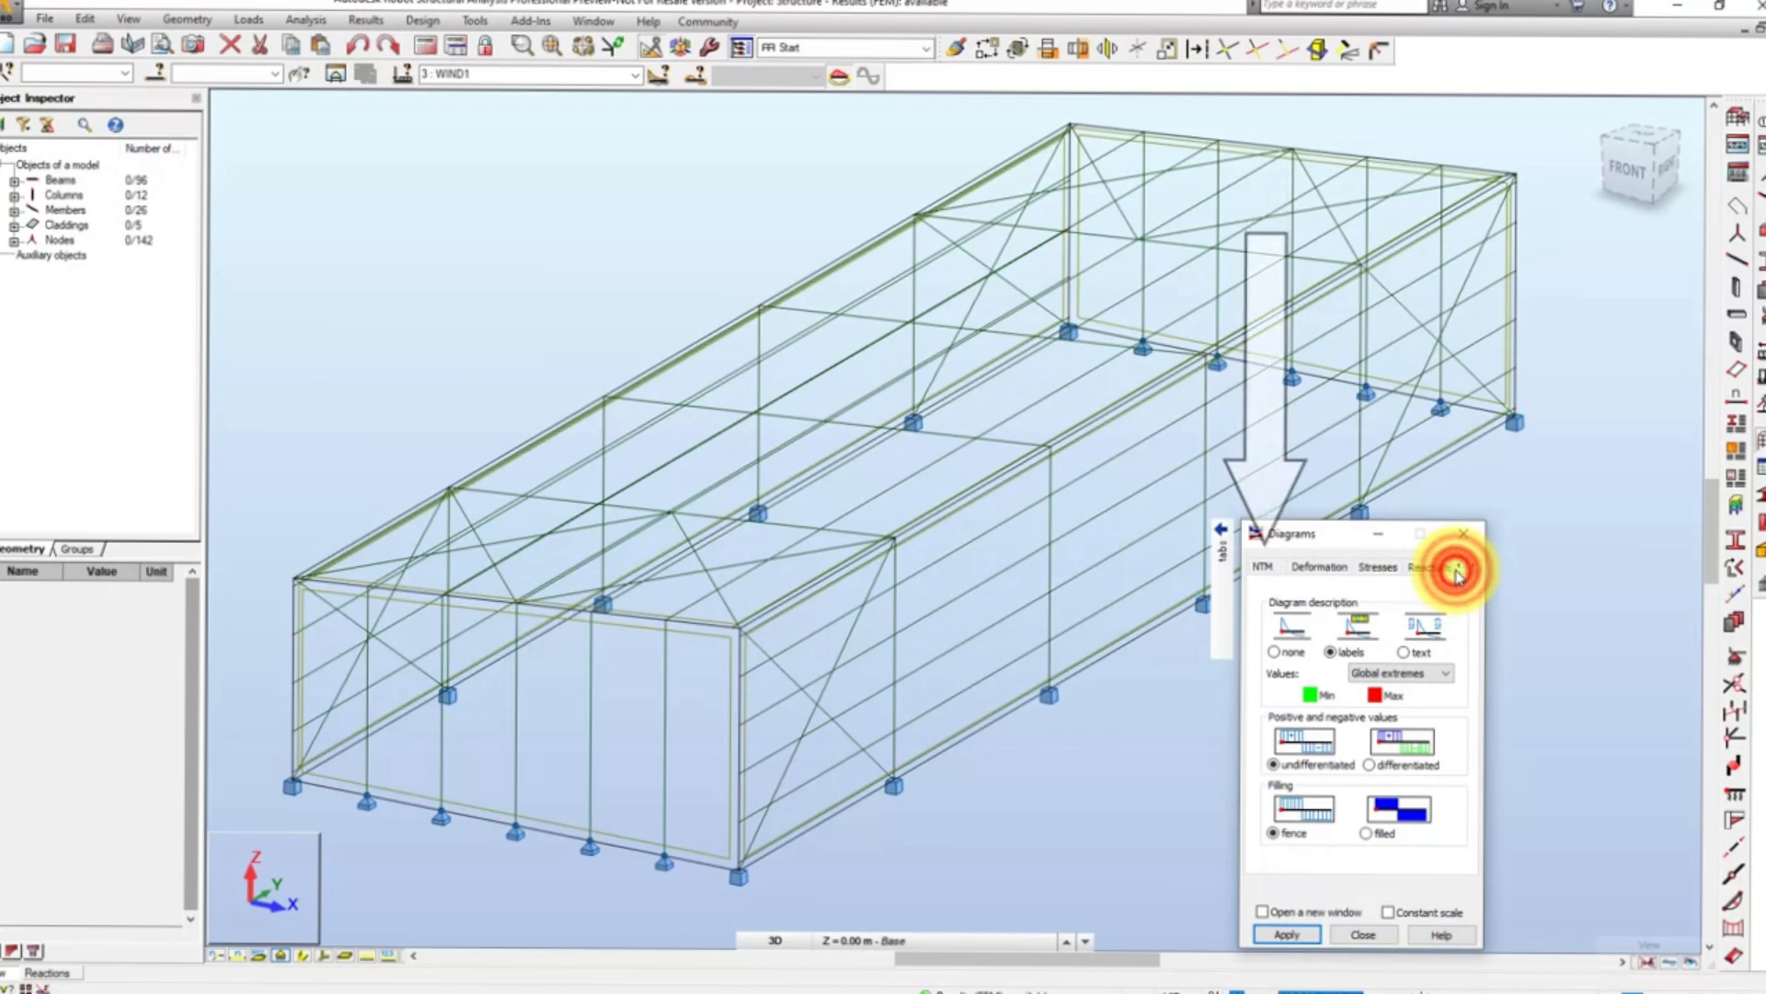
pyautogui.click(1284, 570)
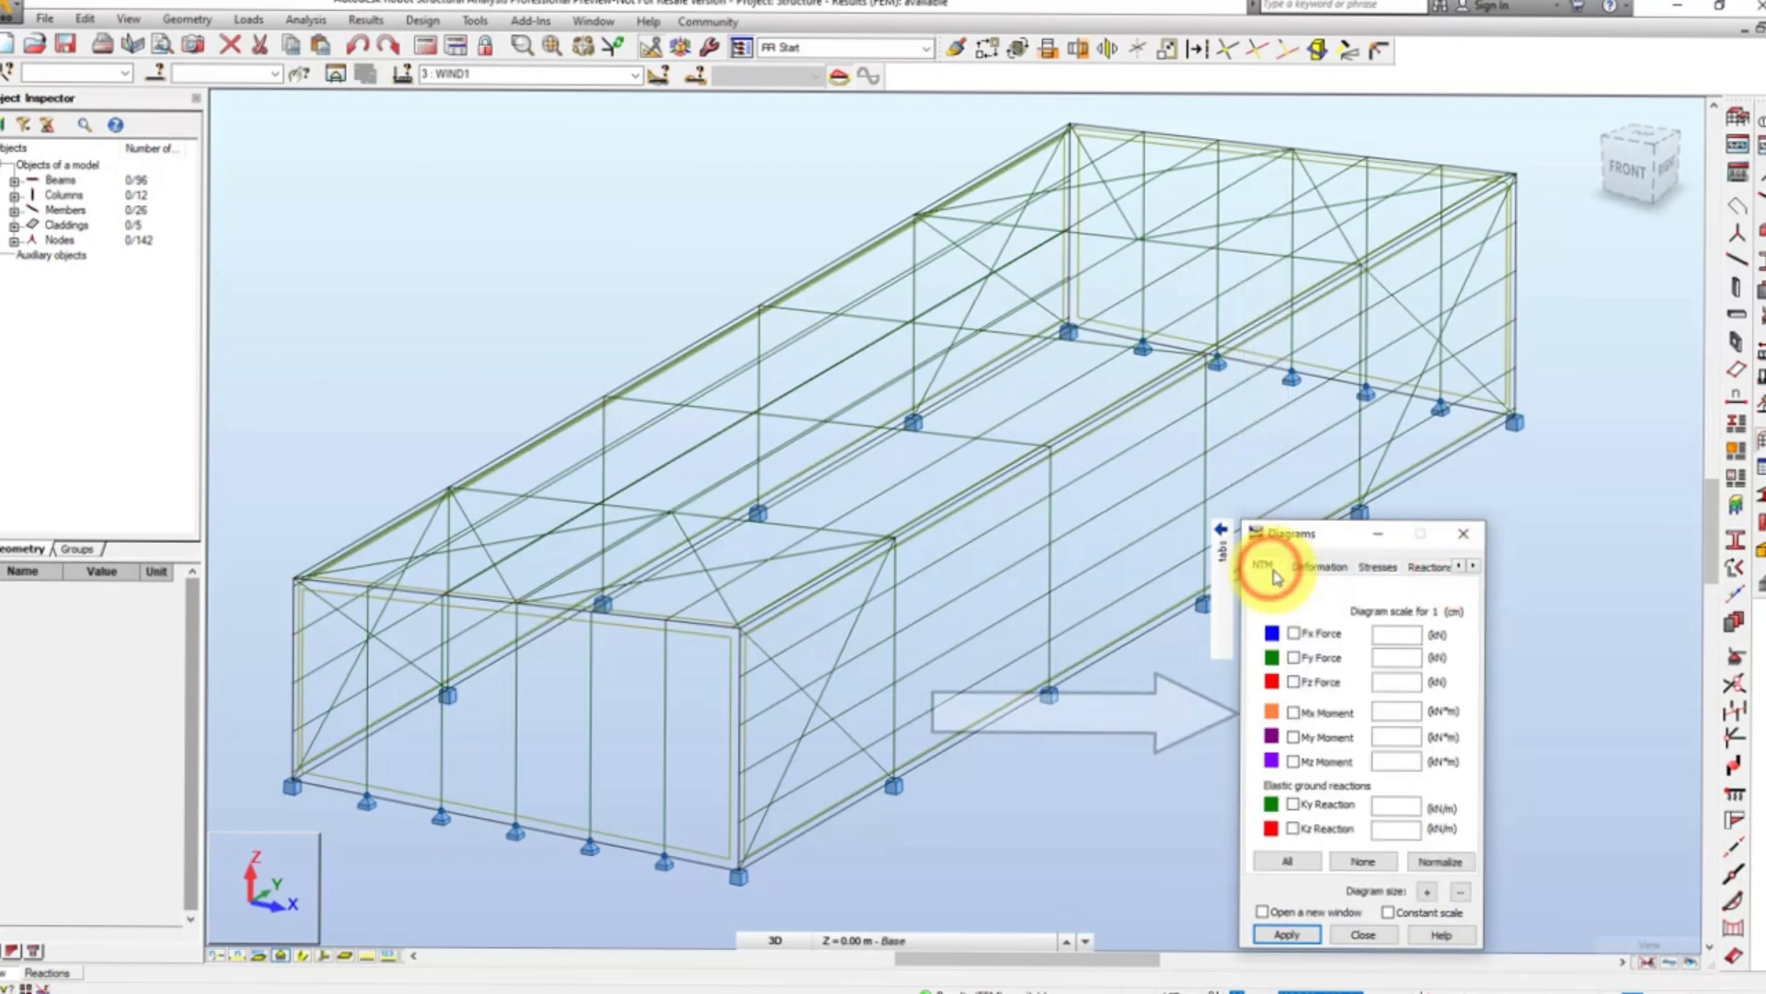
pyautogui.click(1294, 712)
pyautogui.click(1293, 737)
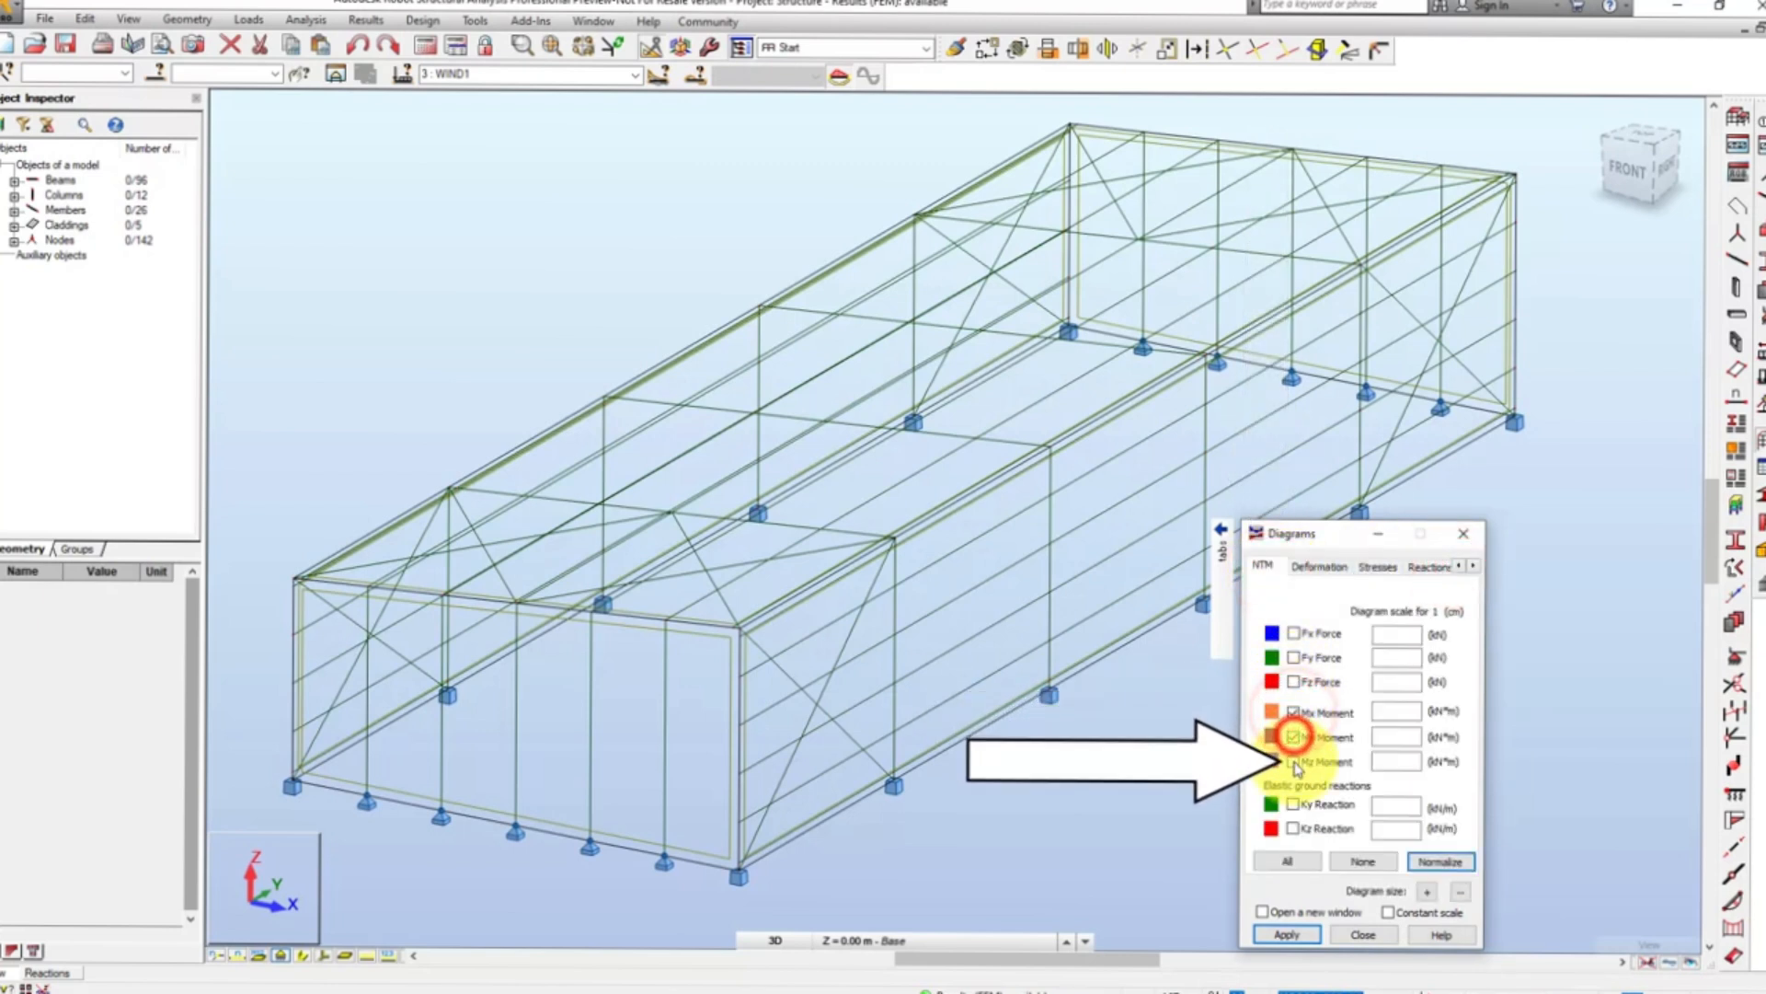
pyautogui.click(1294, 762)
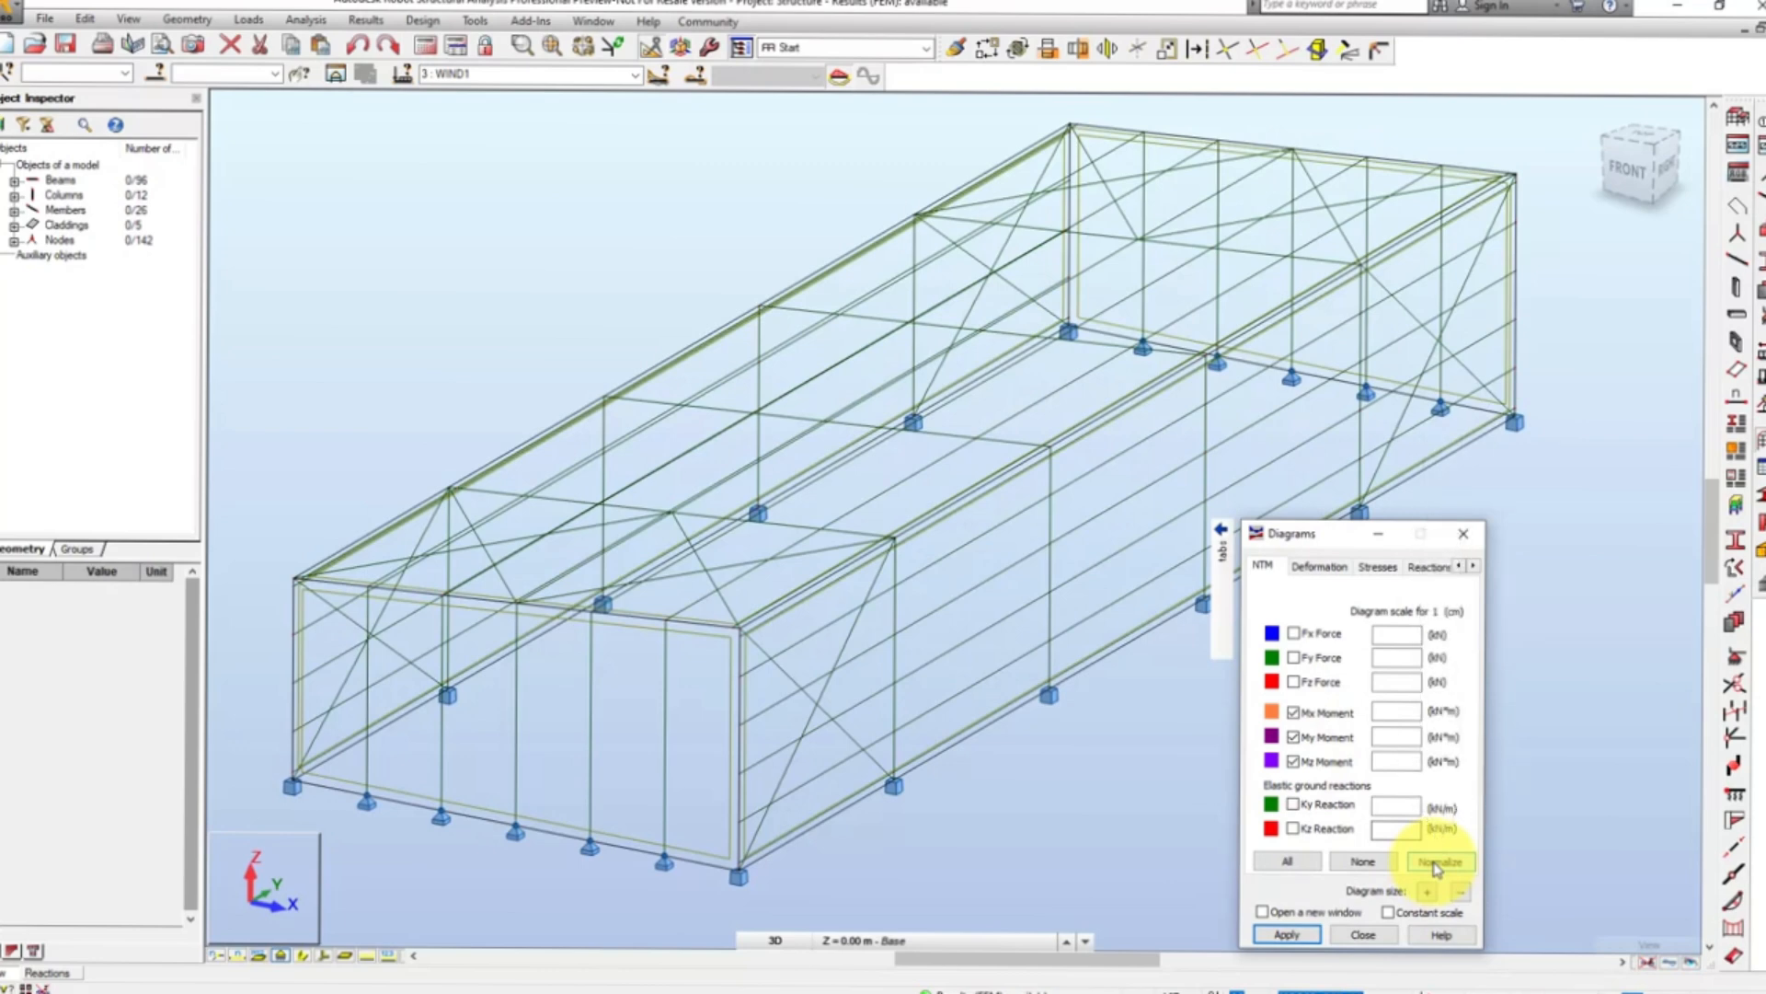
pyautogui.click(1438, 862)
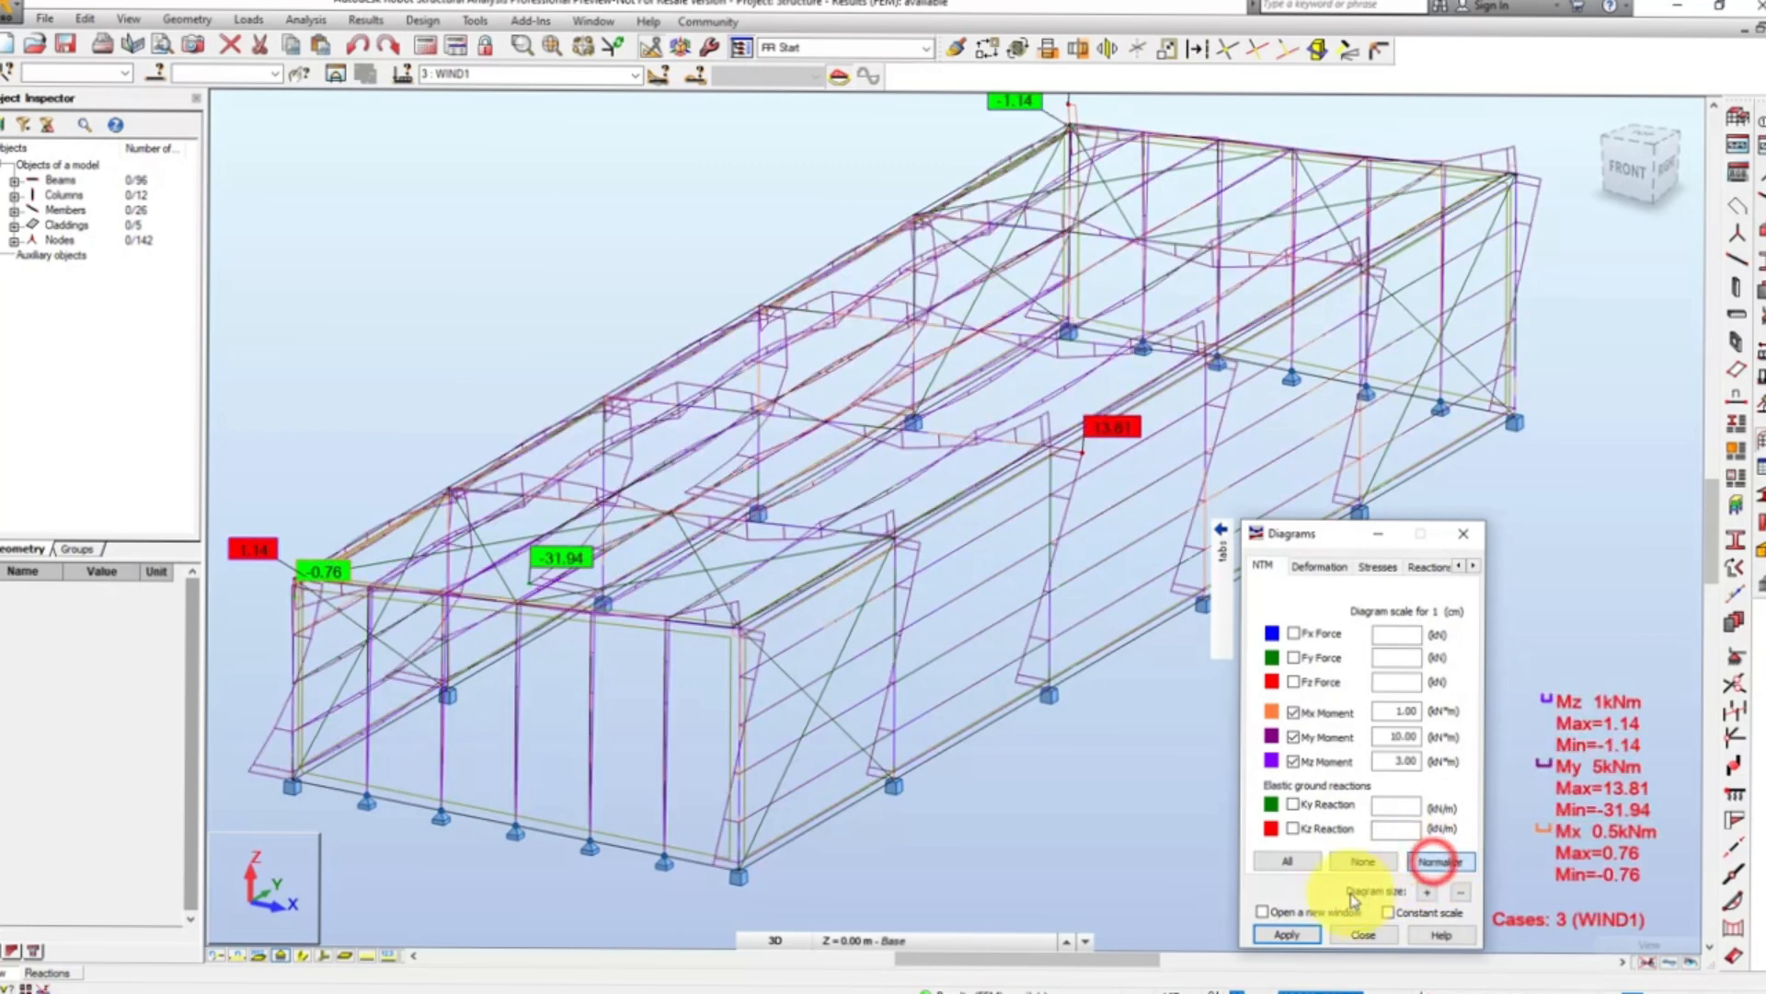
pyautogui.click(1312, 934)
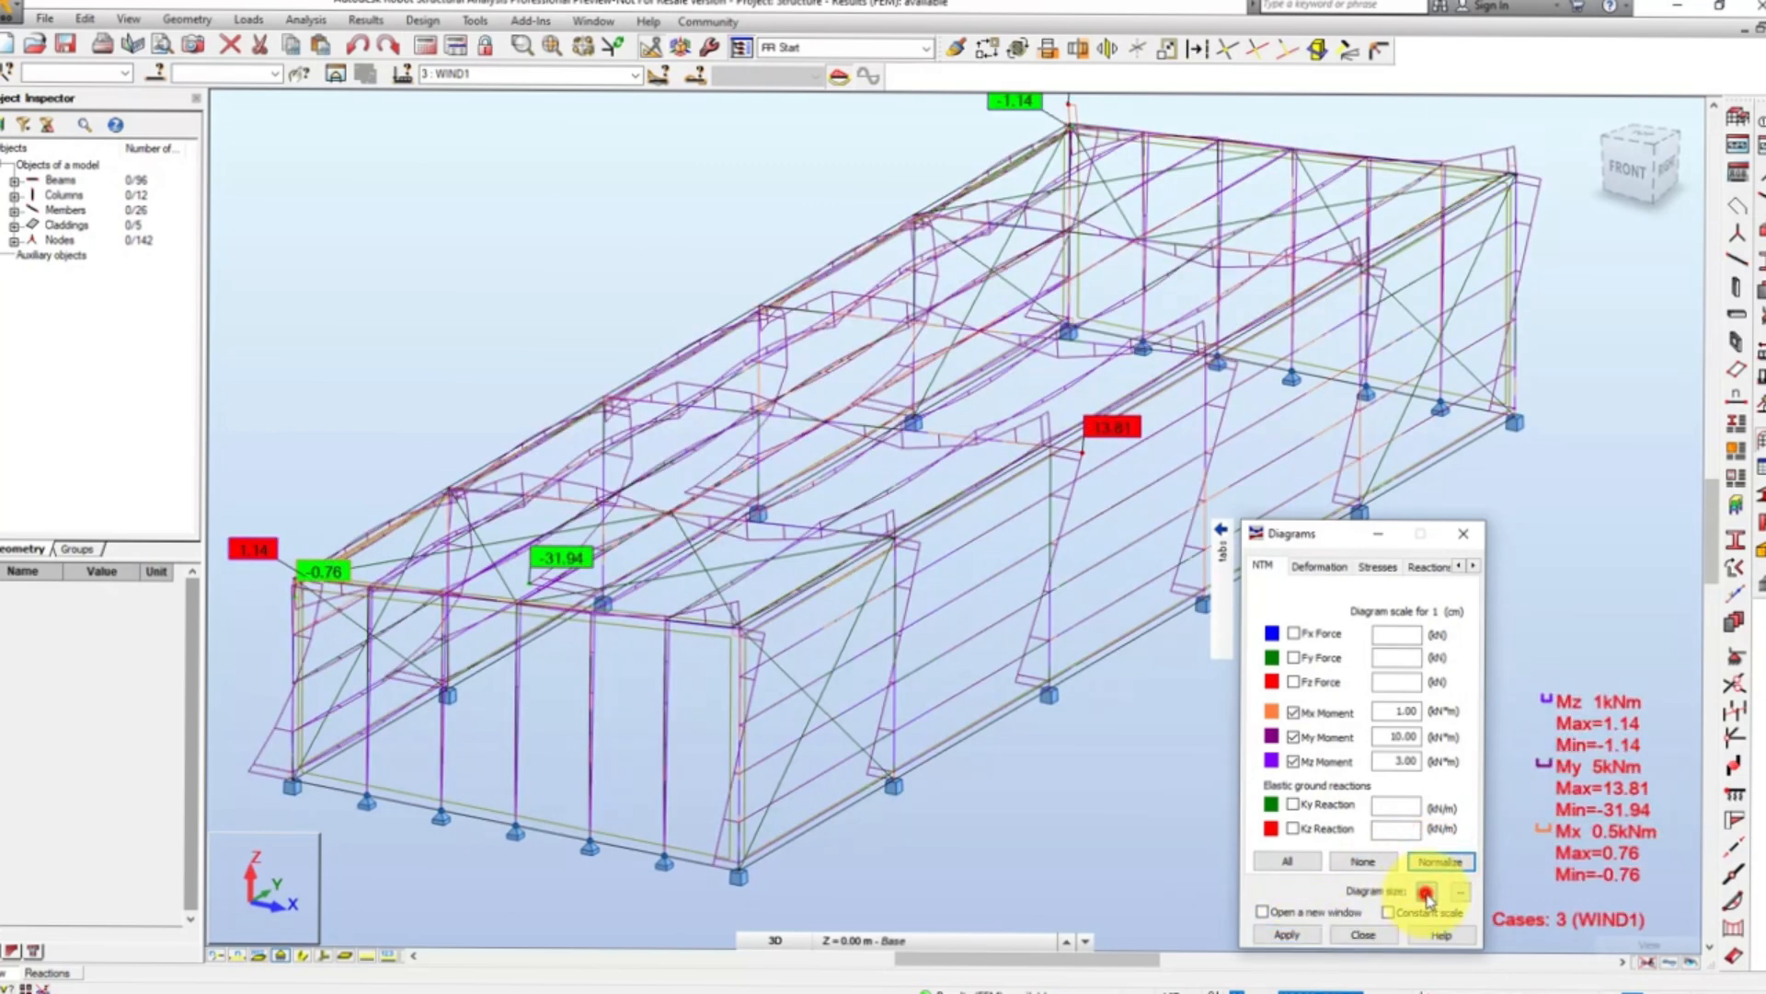
# - Increase the moment diagram size one increment and set the Mx Moment scale to 1.0 kN*m per cm
pyautogui.click(1426, 893)
pyautogui.click(1287, 934)
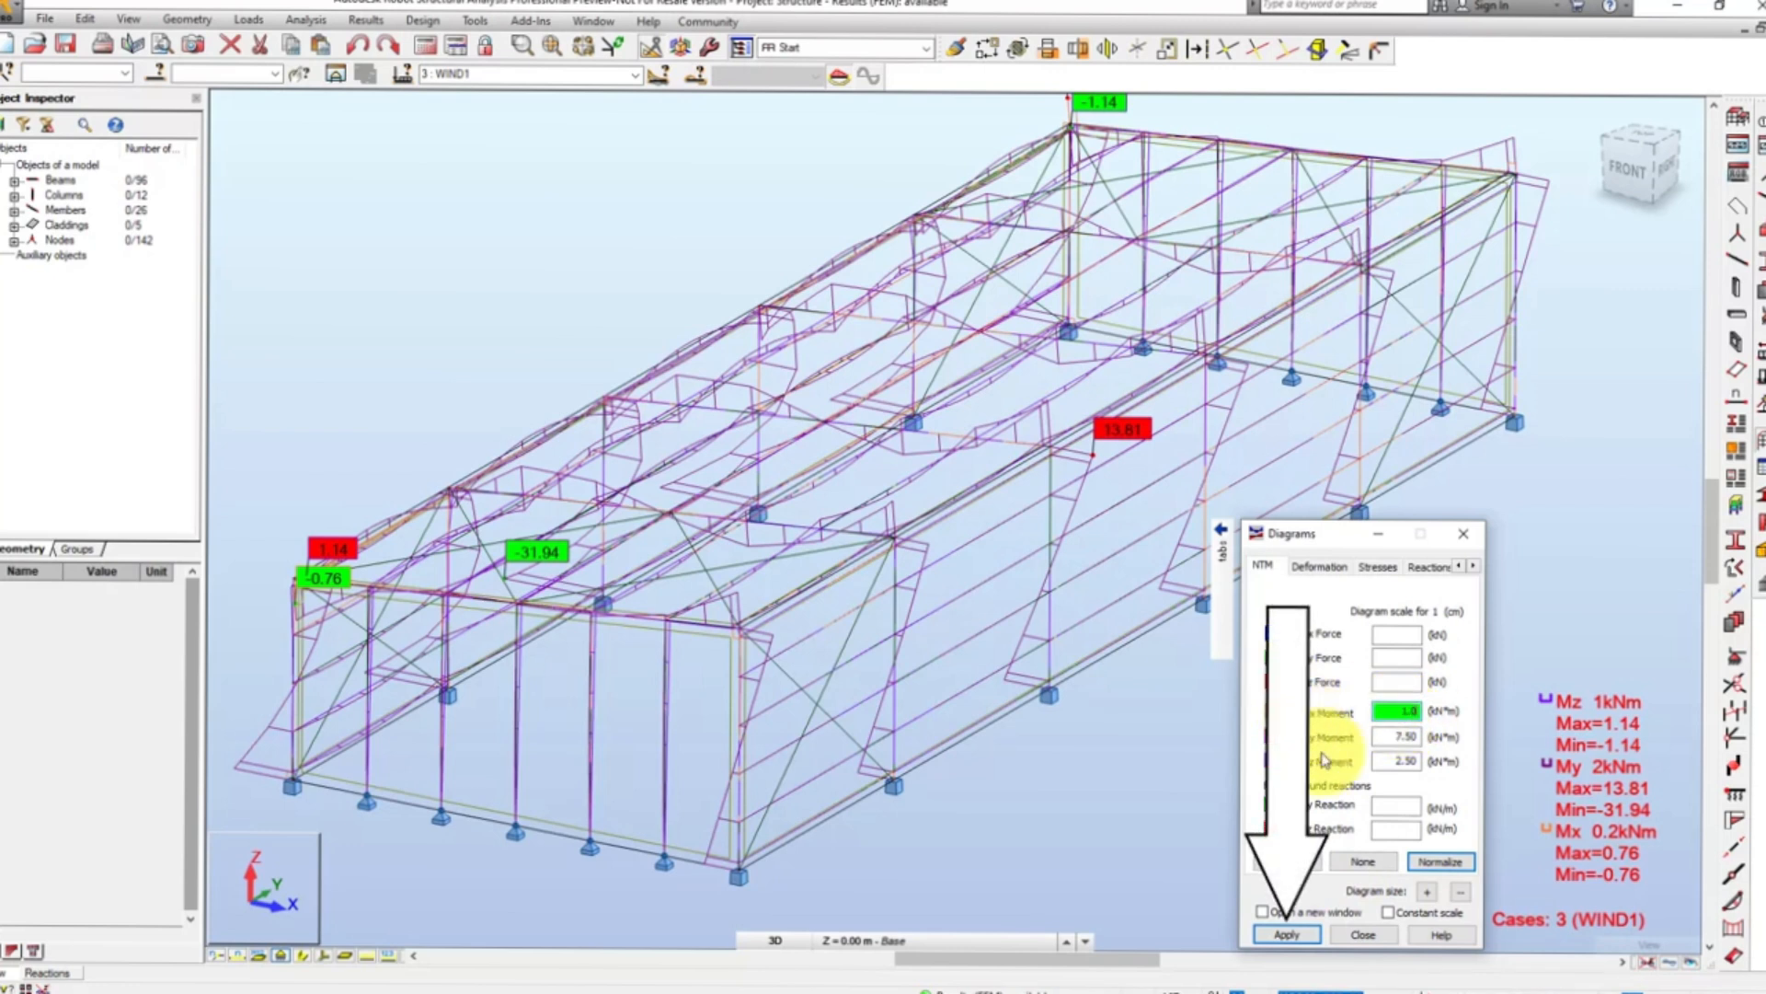
pyautogui.click(1288, 935)
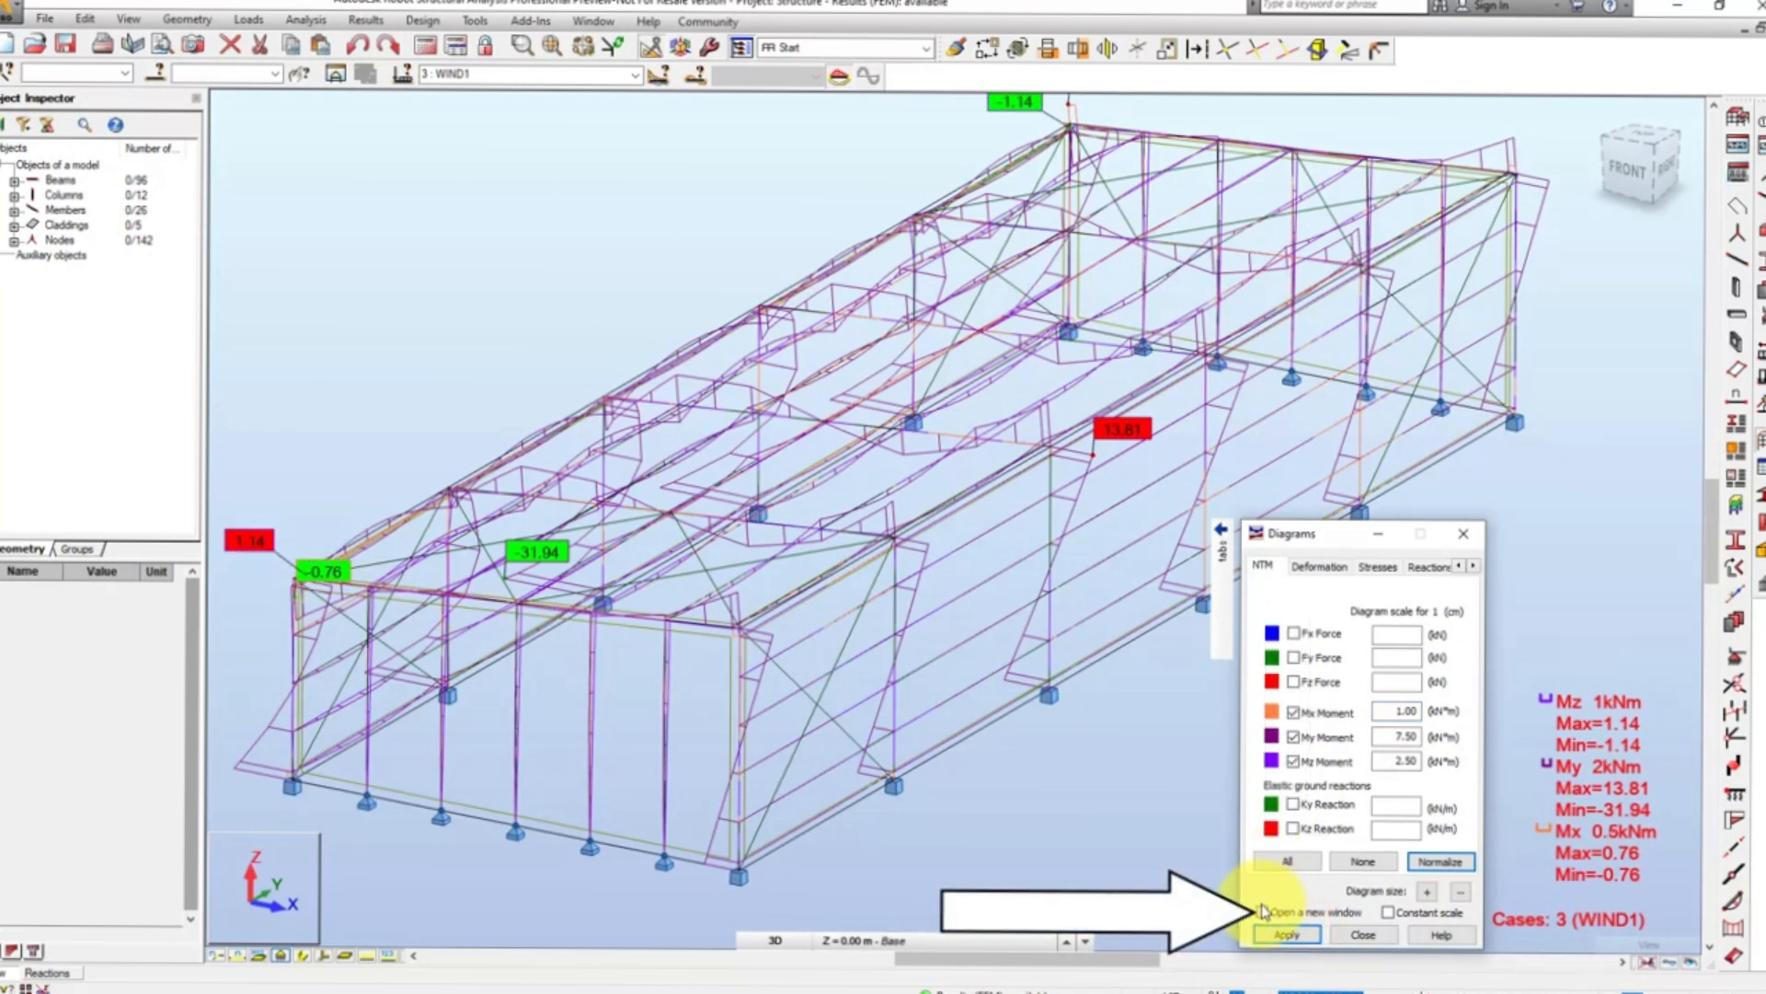
# - Open the moment diagrams in a new window with the extremes table, and enlarge the 3D view area above it
pyautogui.click(1263, 911)
pyautogui.click(1283, 934)
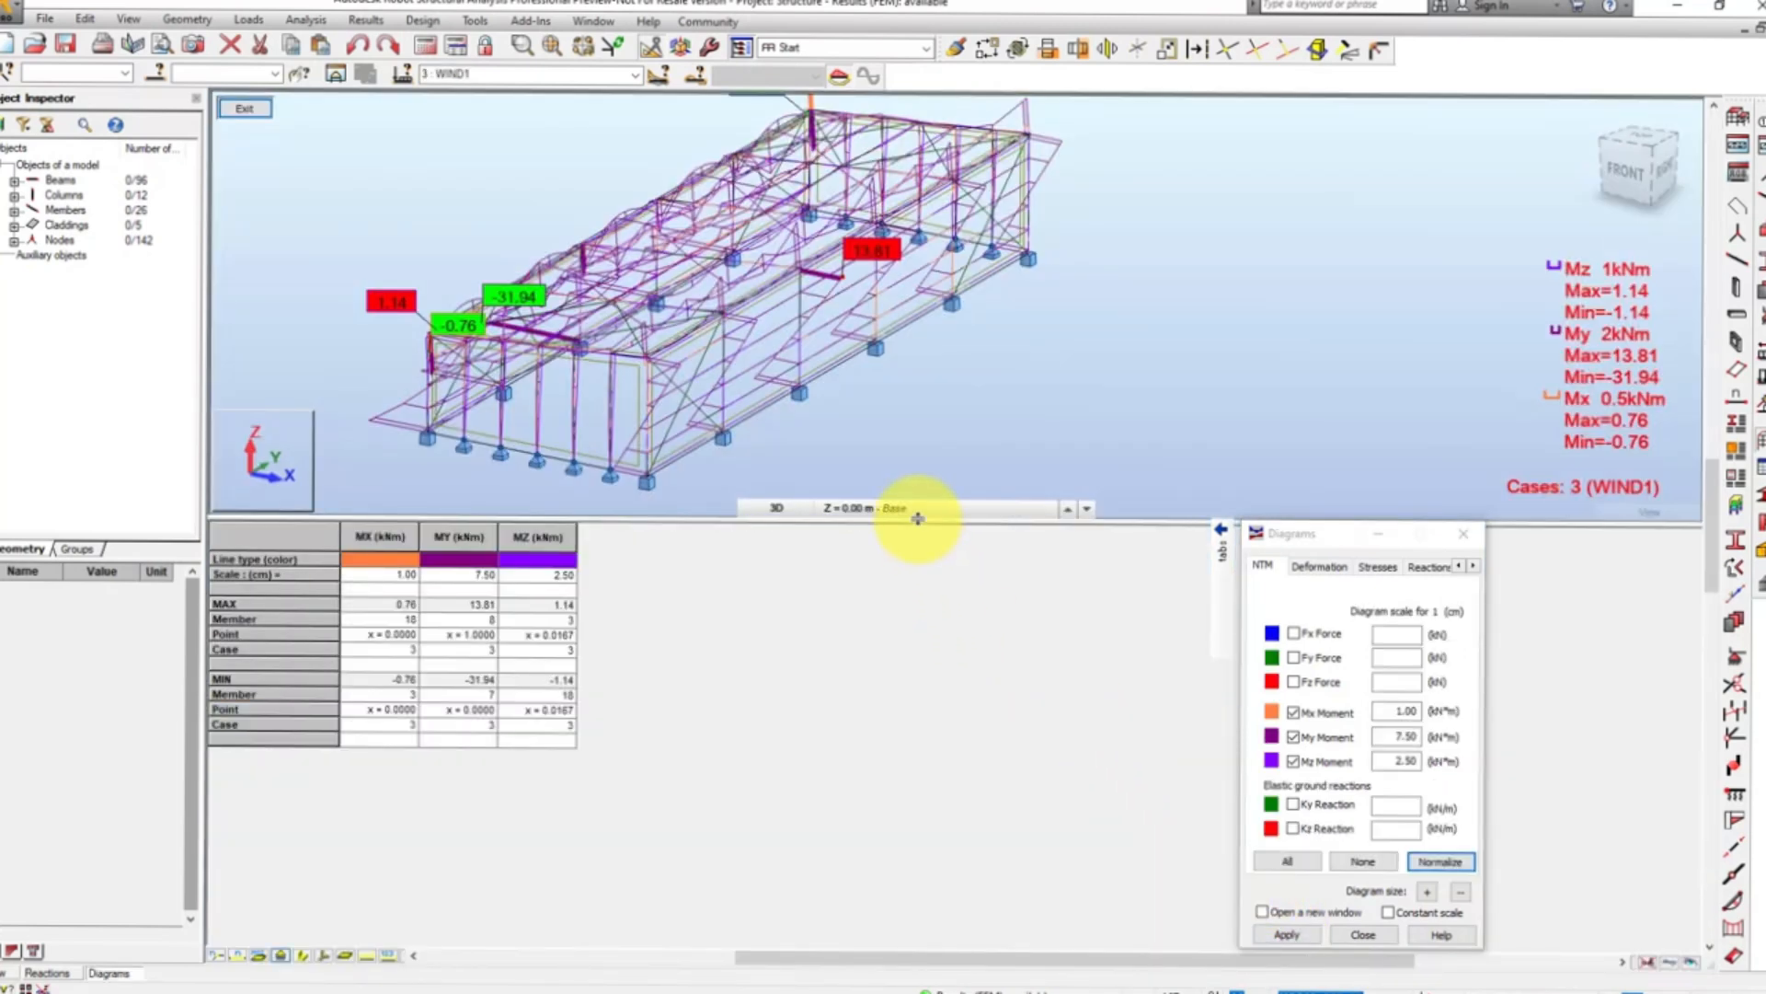
pyautogui.moveTo(917, 518); pyautogui.dragTo(885, 688)
pyautogui.scroll(1, 683, 372)
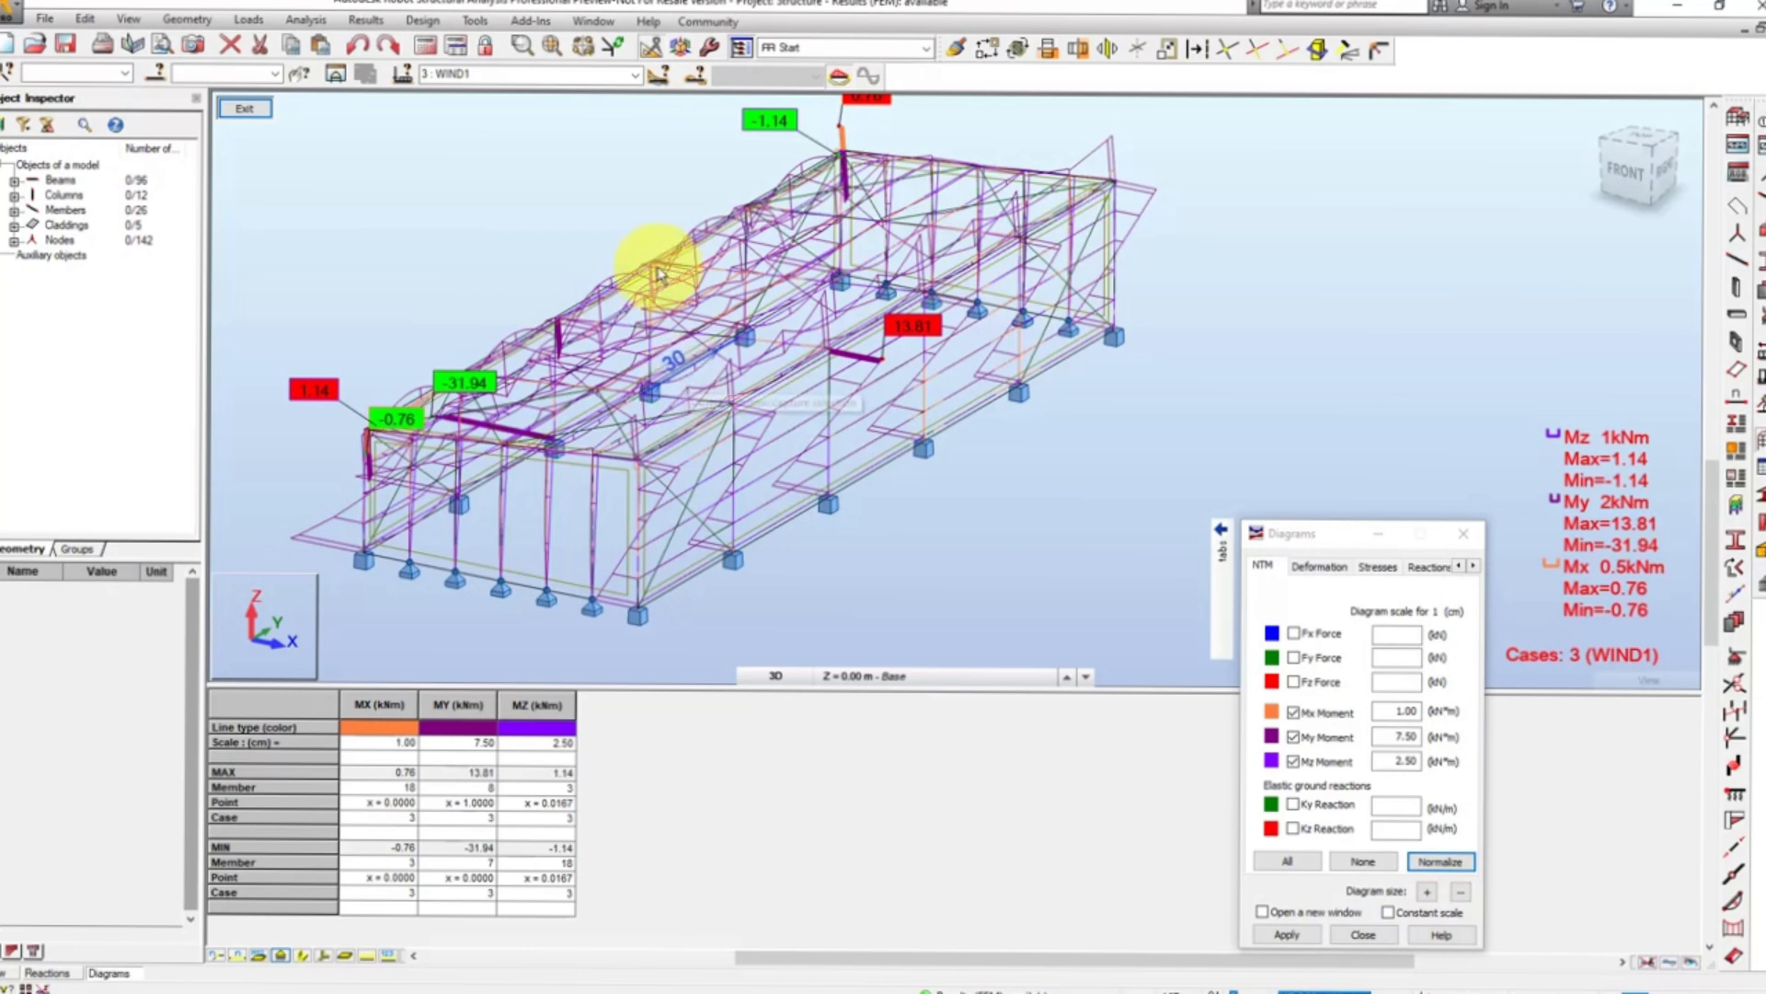
# - Review the moment diagrams for load case WIND2, followed by load case LL1
pyautogui.click(635, 76)
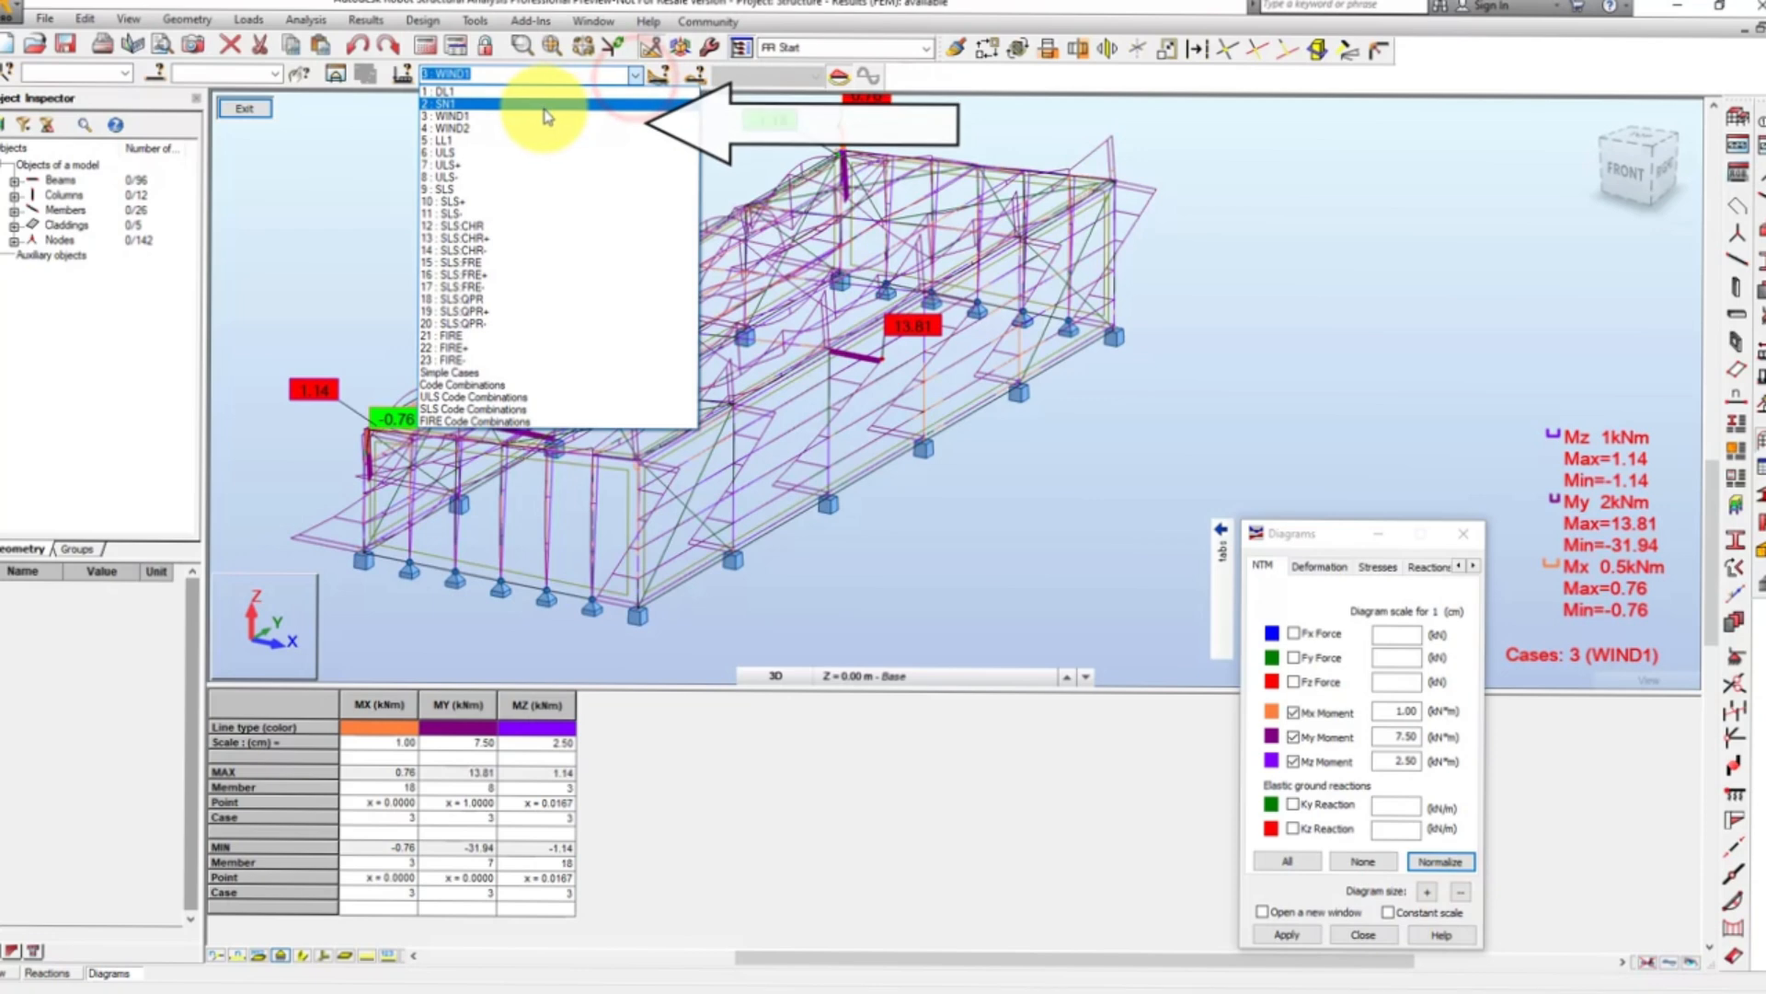
pyautogui.click(523, 129)
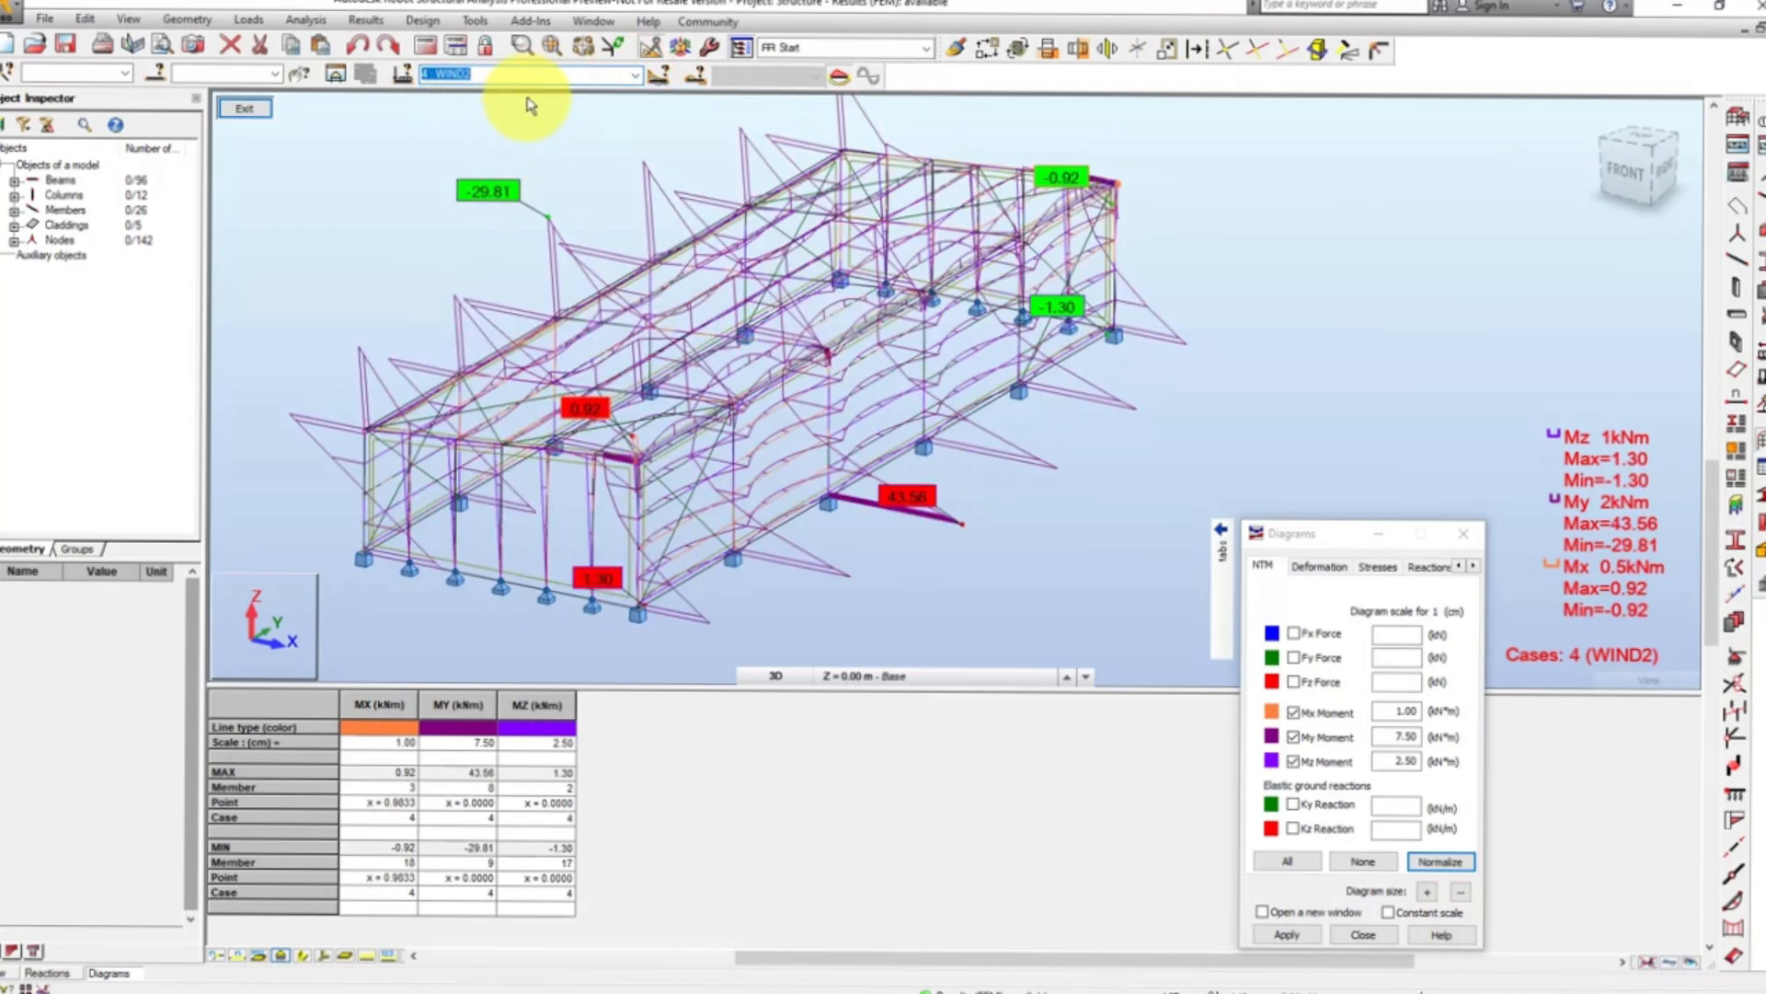
pyautogui.click(635, 76)
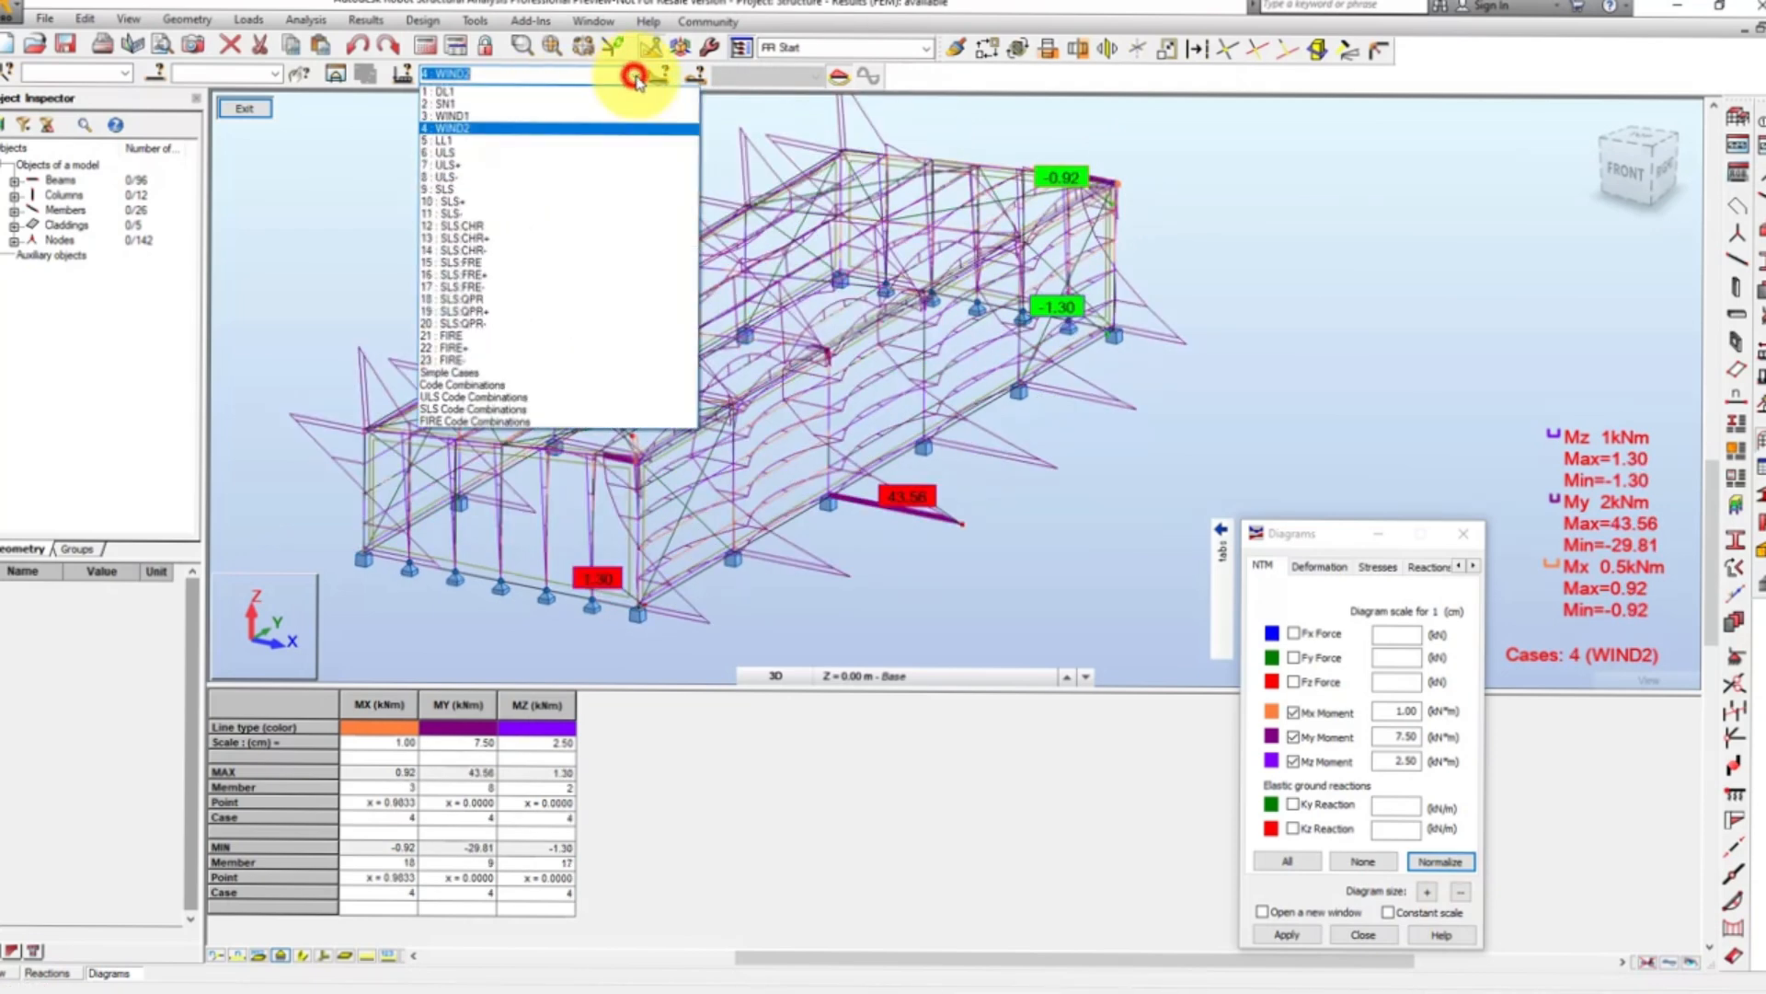
pyautogui.click(508, 141)
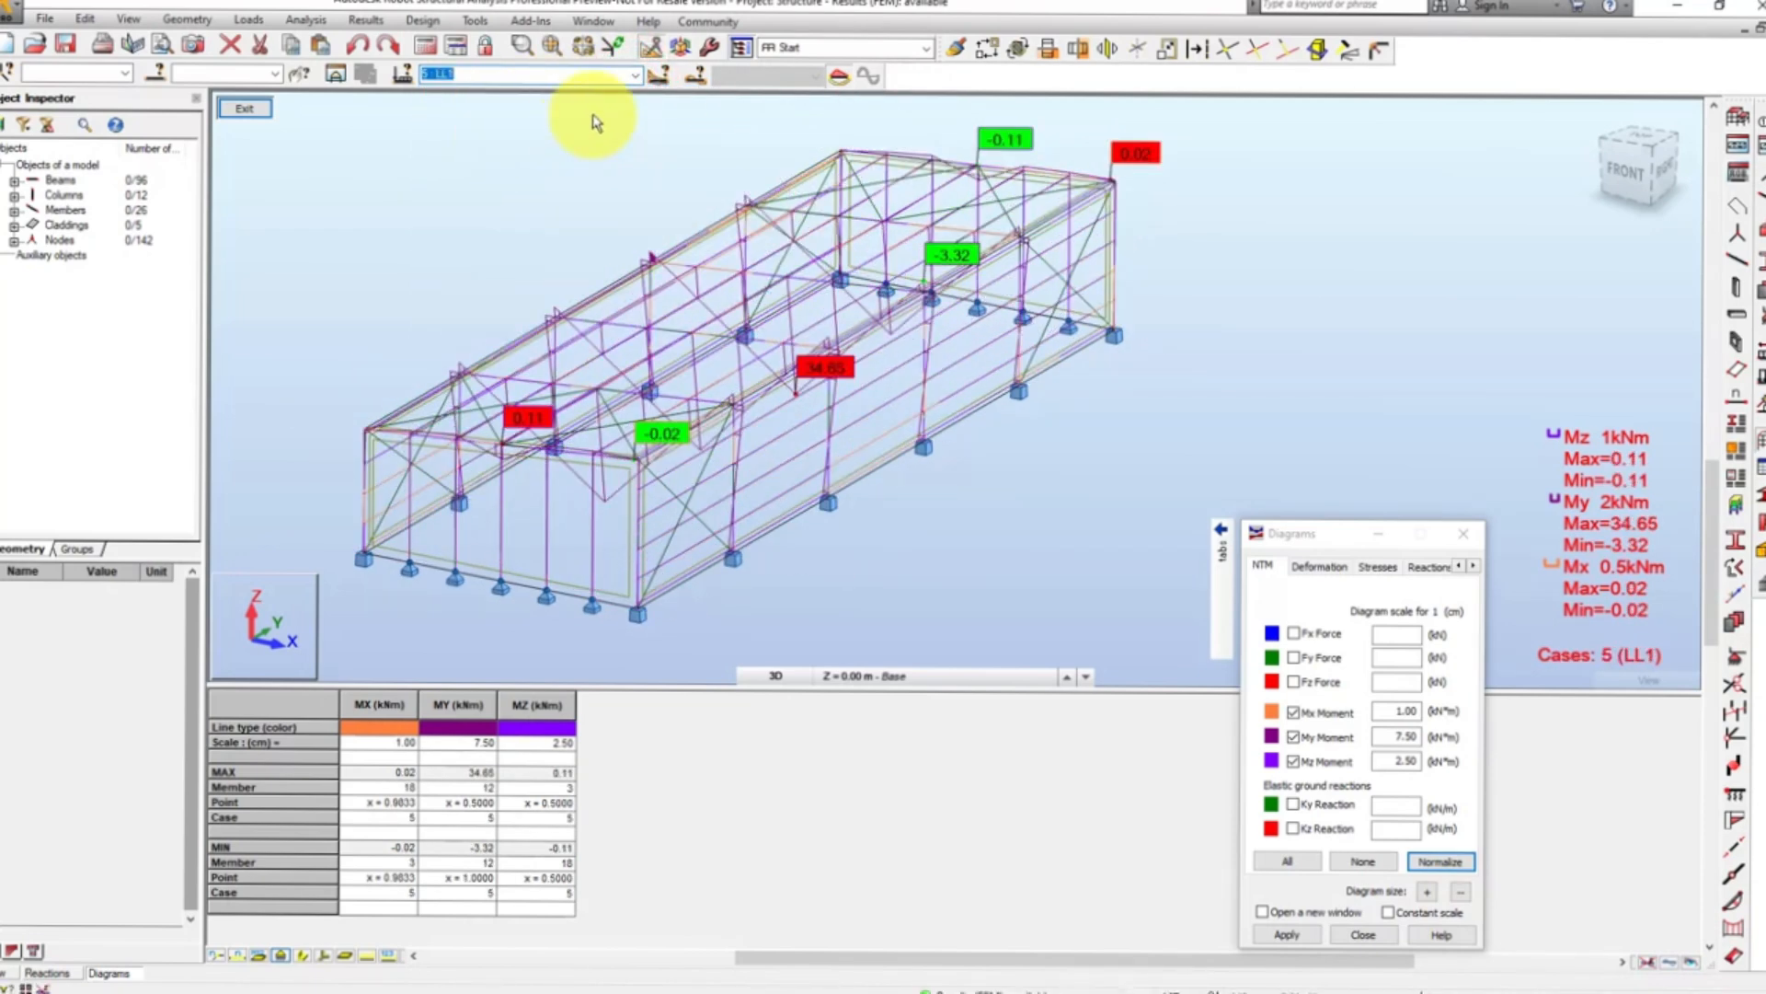
# - Display the moment diagrams for the ULS combination and normalize their scales
pyautogui.click(635, 75)
pyautogui.click(523, 153)
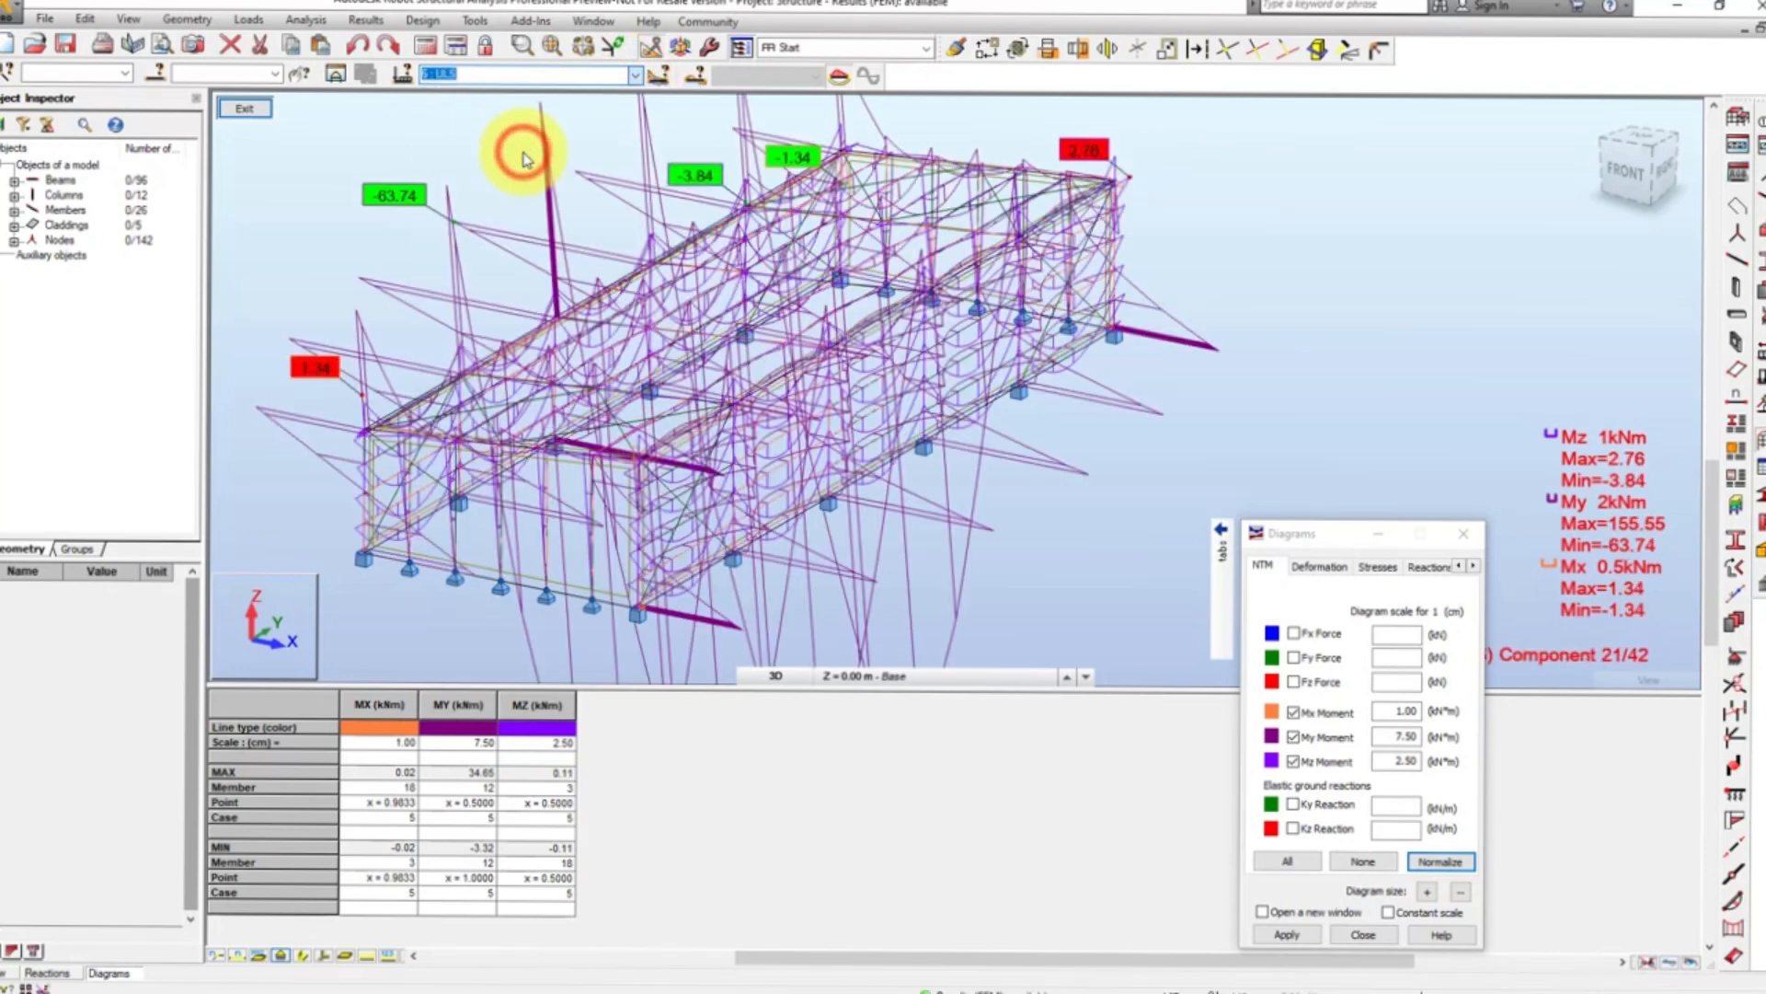
pyautogui.click(1440, 861)
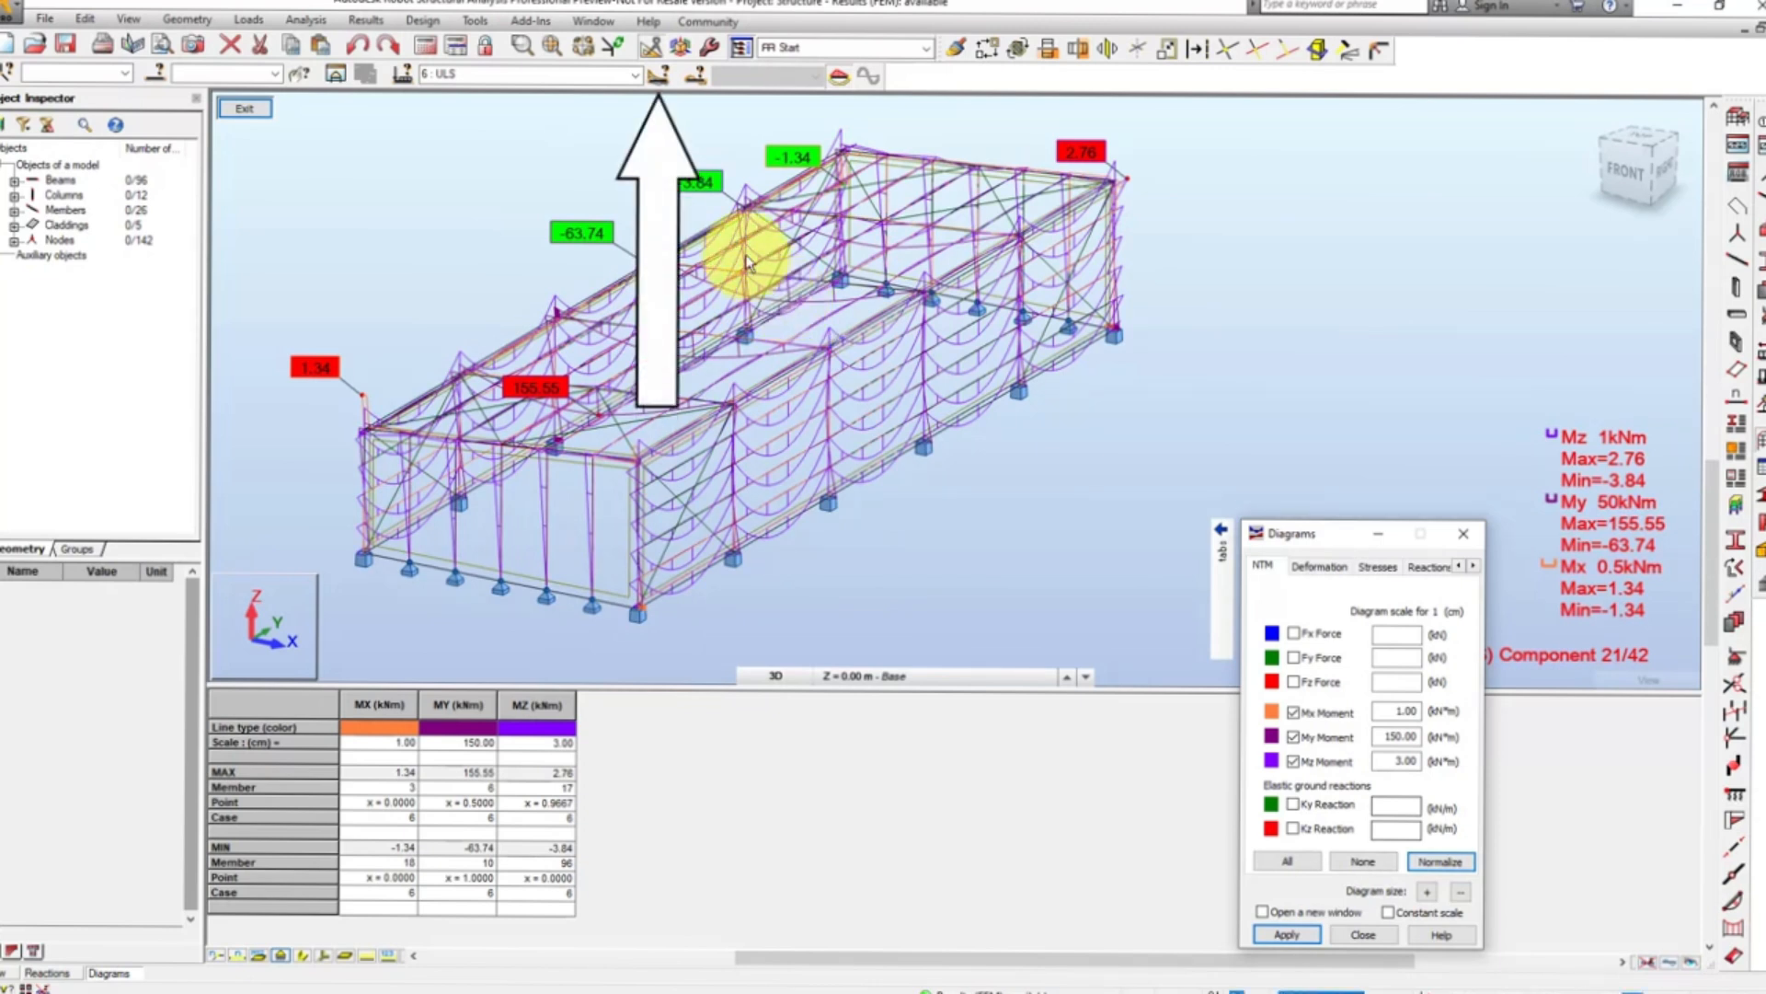
# - Review the moment diagrams for component 8 of the ULS combination, then exit the separate diagram view
pyautogui.click(658, 75)
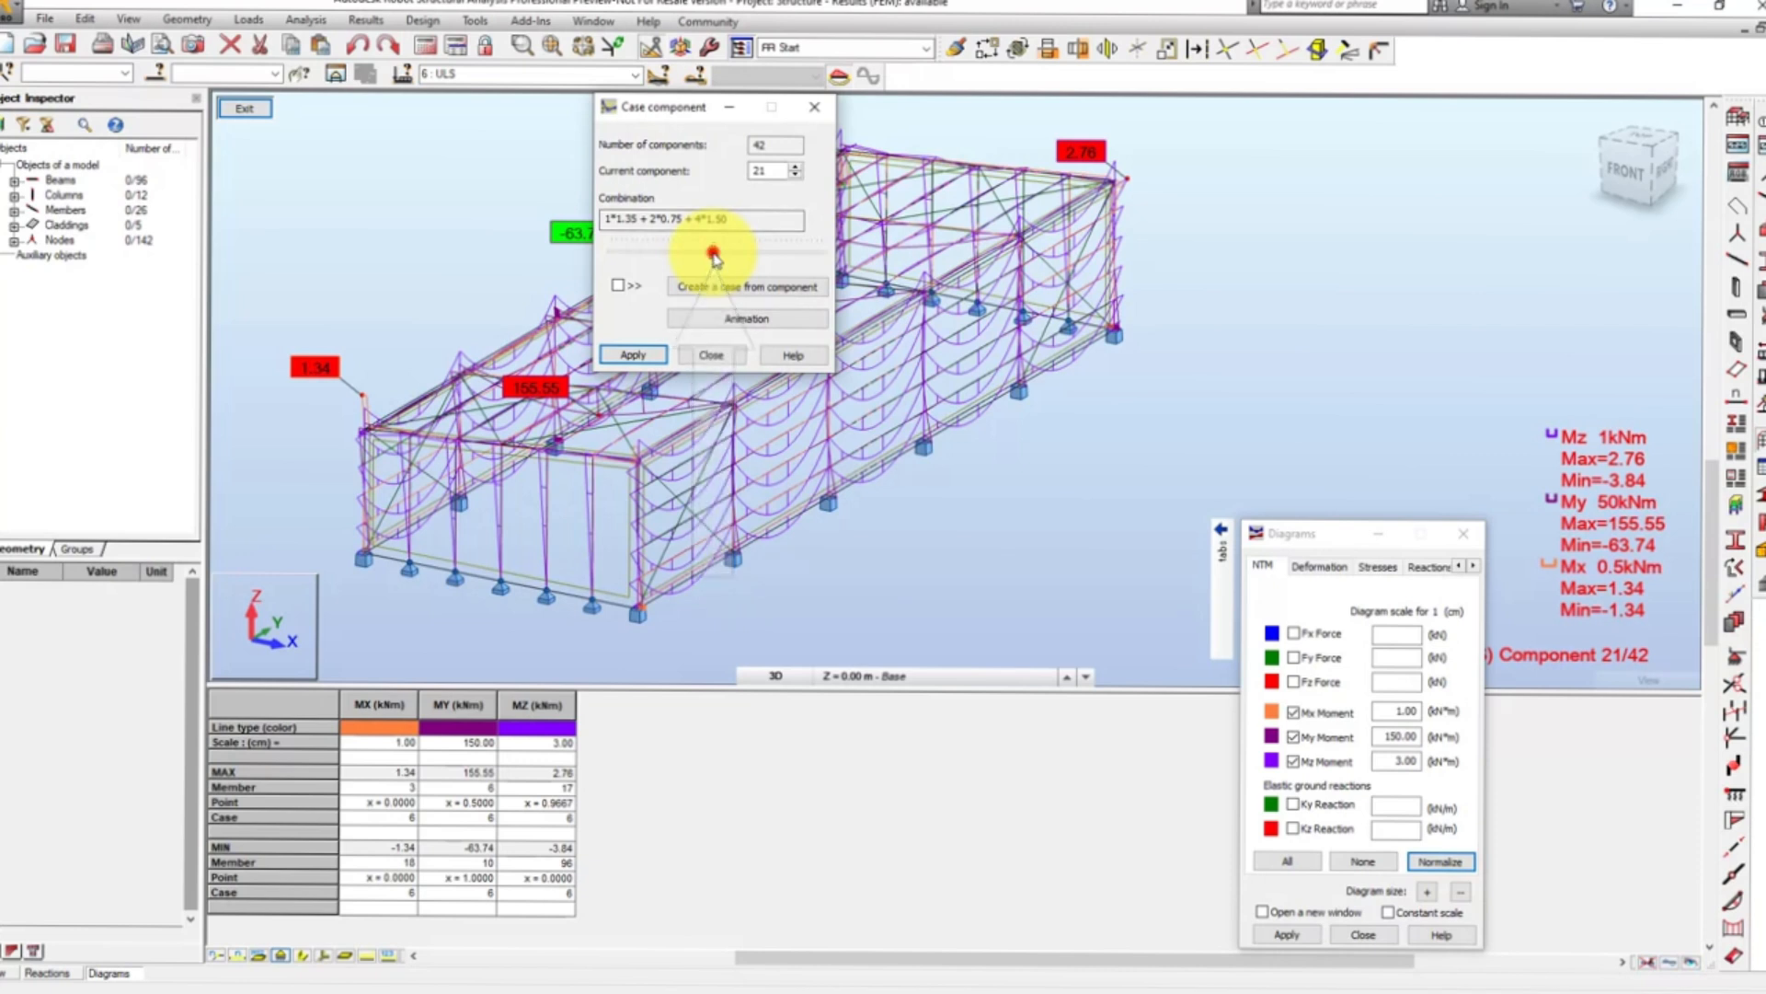
pyautogui.moveTo(714, 257); pyautogui.dragTo(648, 256)
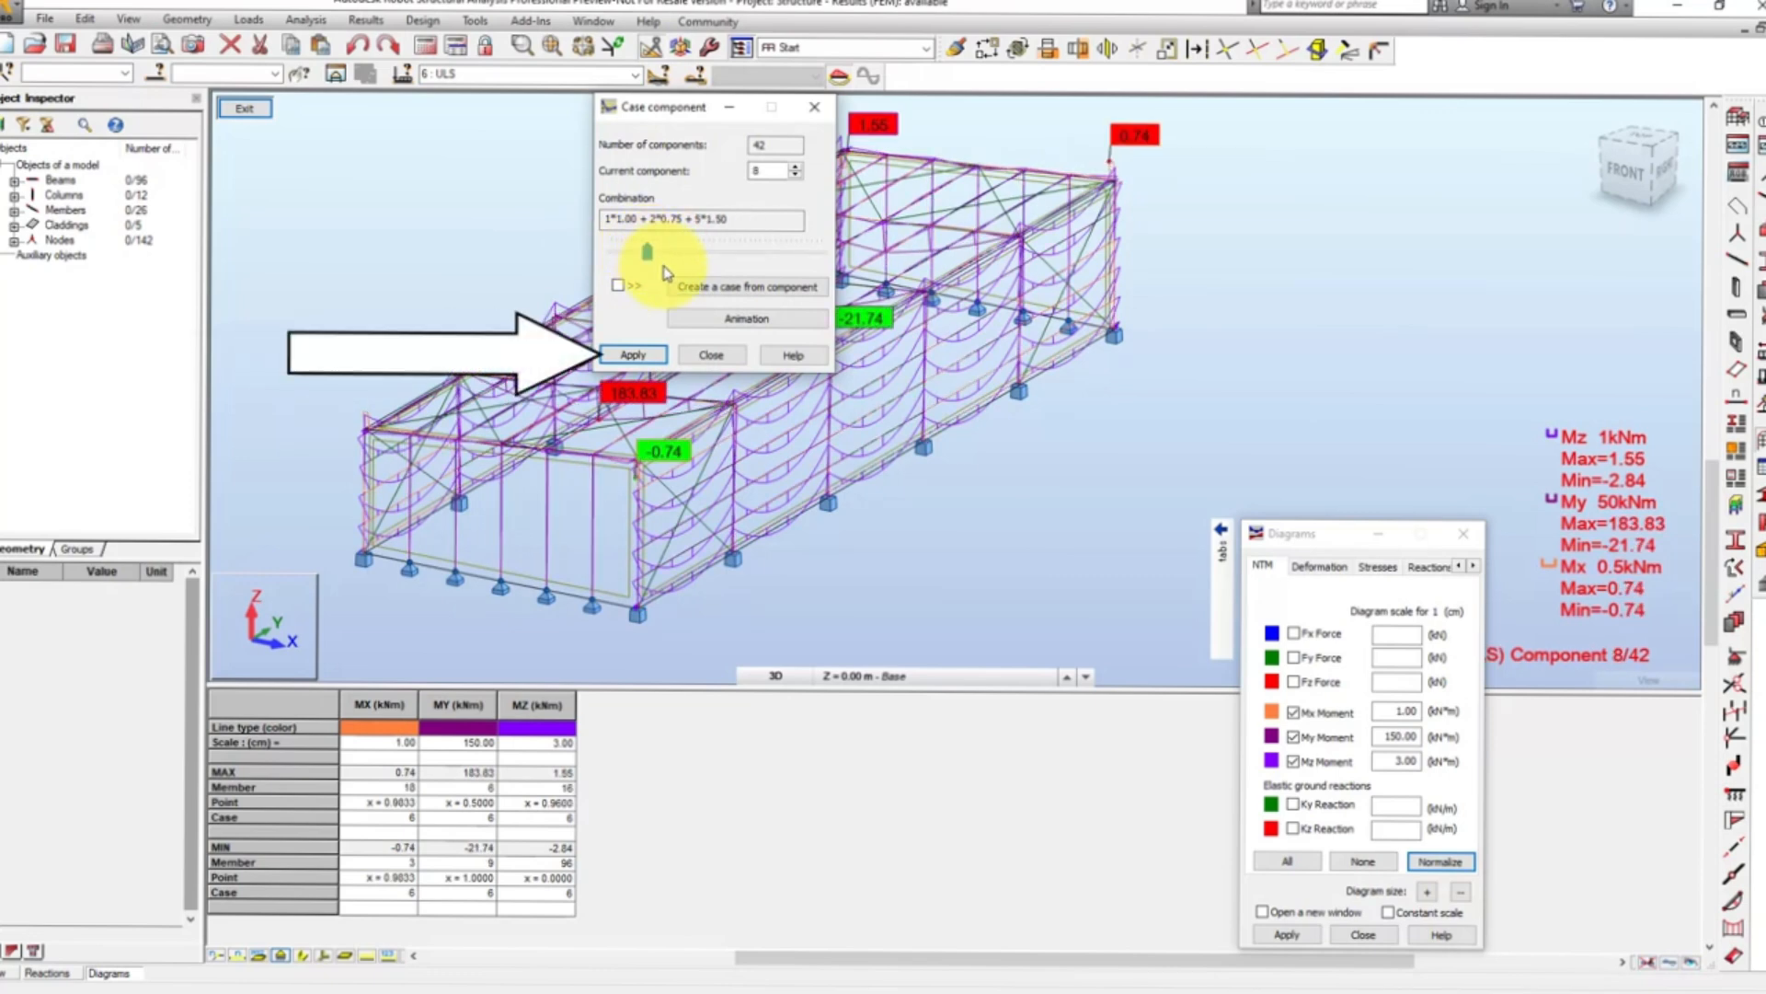
pyautogui.click(632, 357)
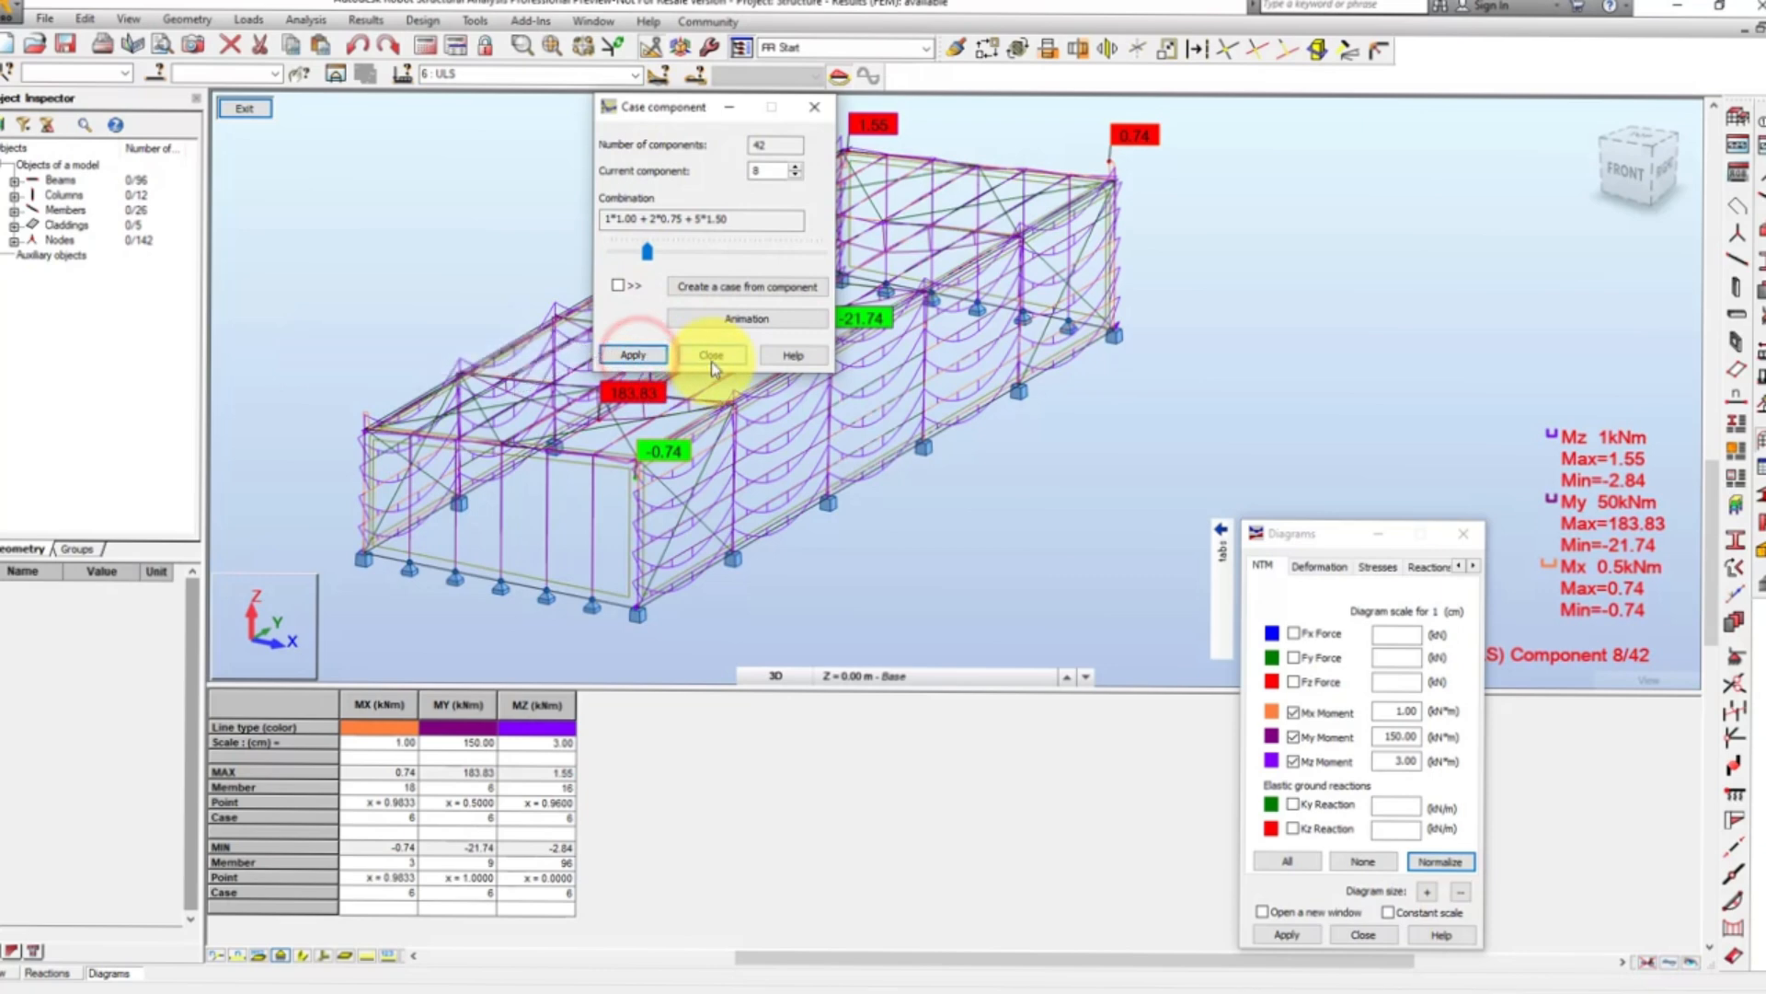
pyautogui.click(711, 357)
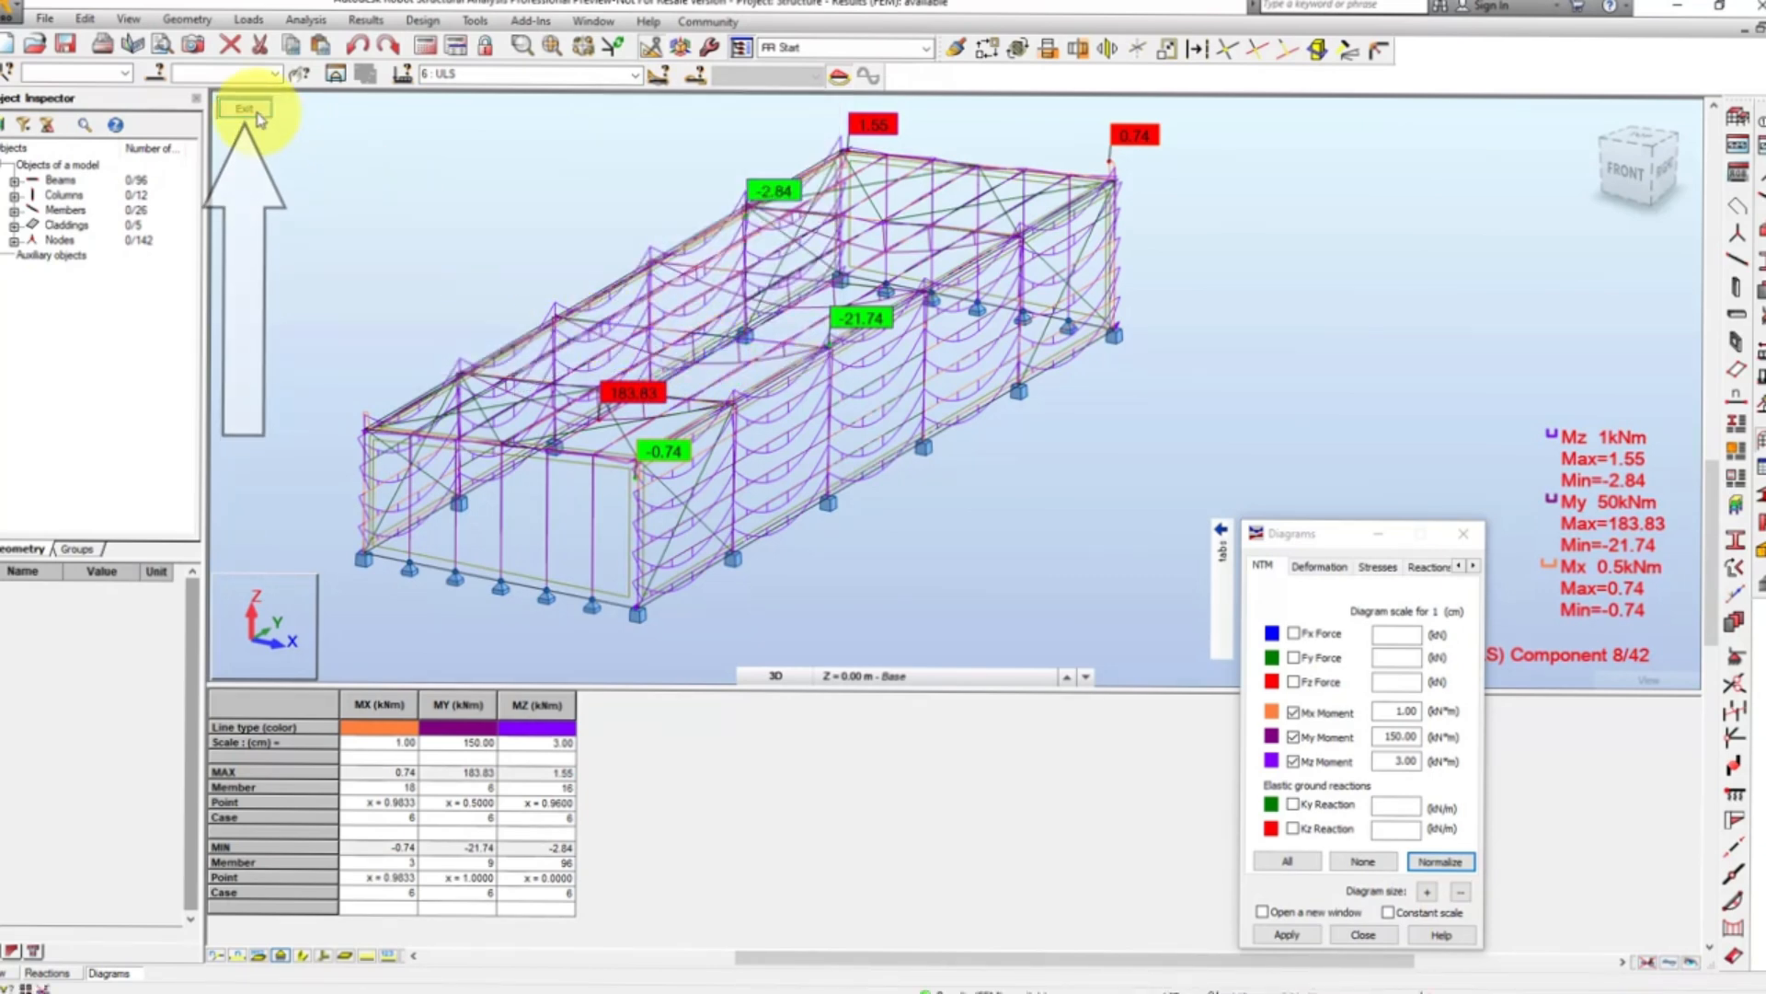
pyautogui.click(256, 114)
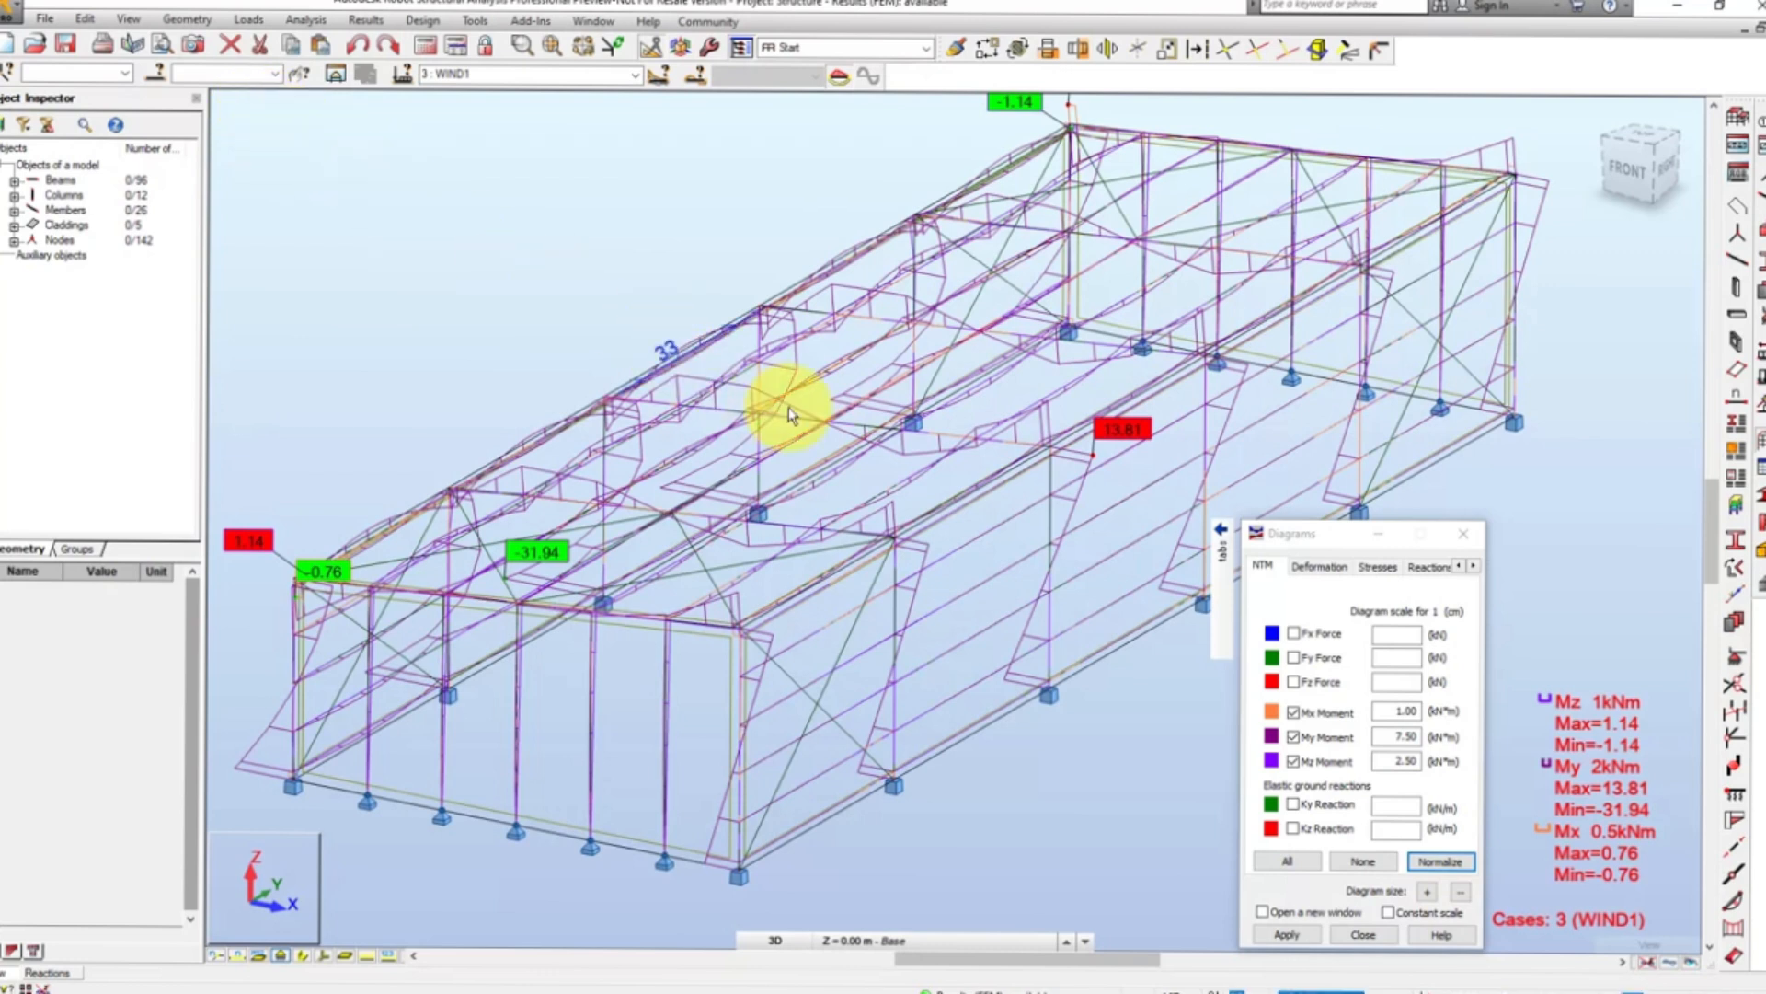
# - Turn off the Mx, My and Mz moment diagrams on the full hall model and close the diagram settings
pyautogui.click(1294, 713)
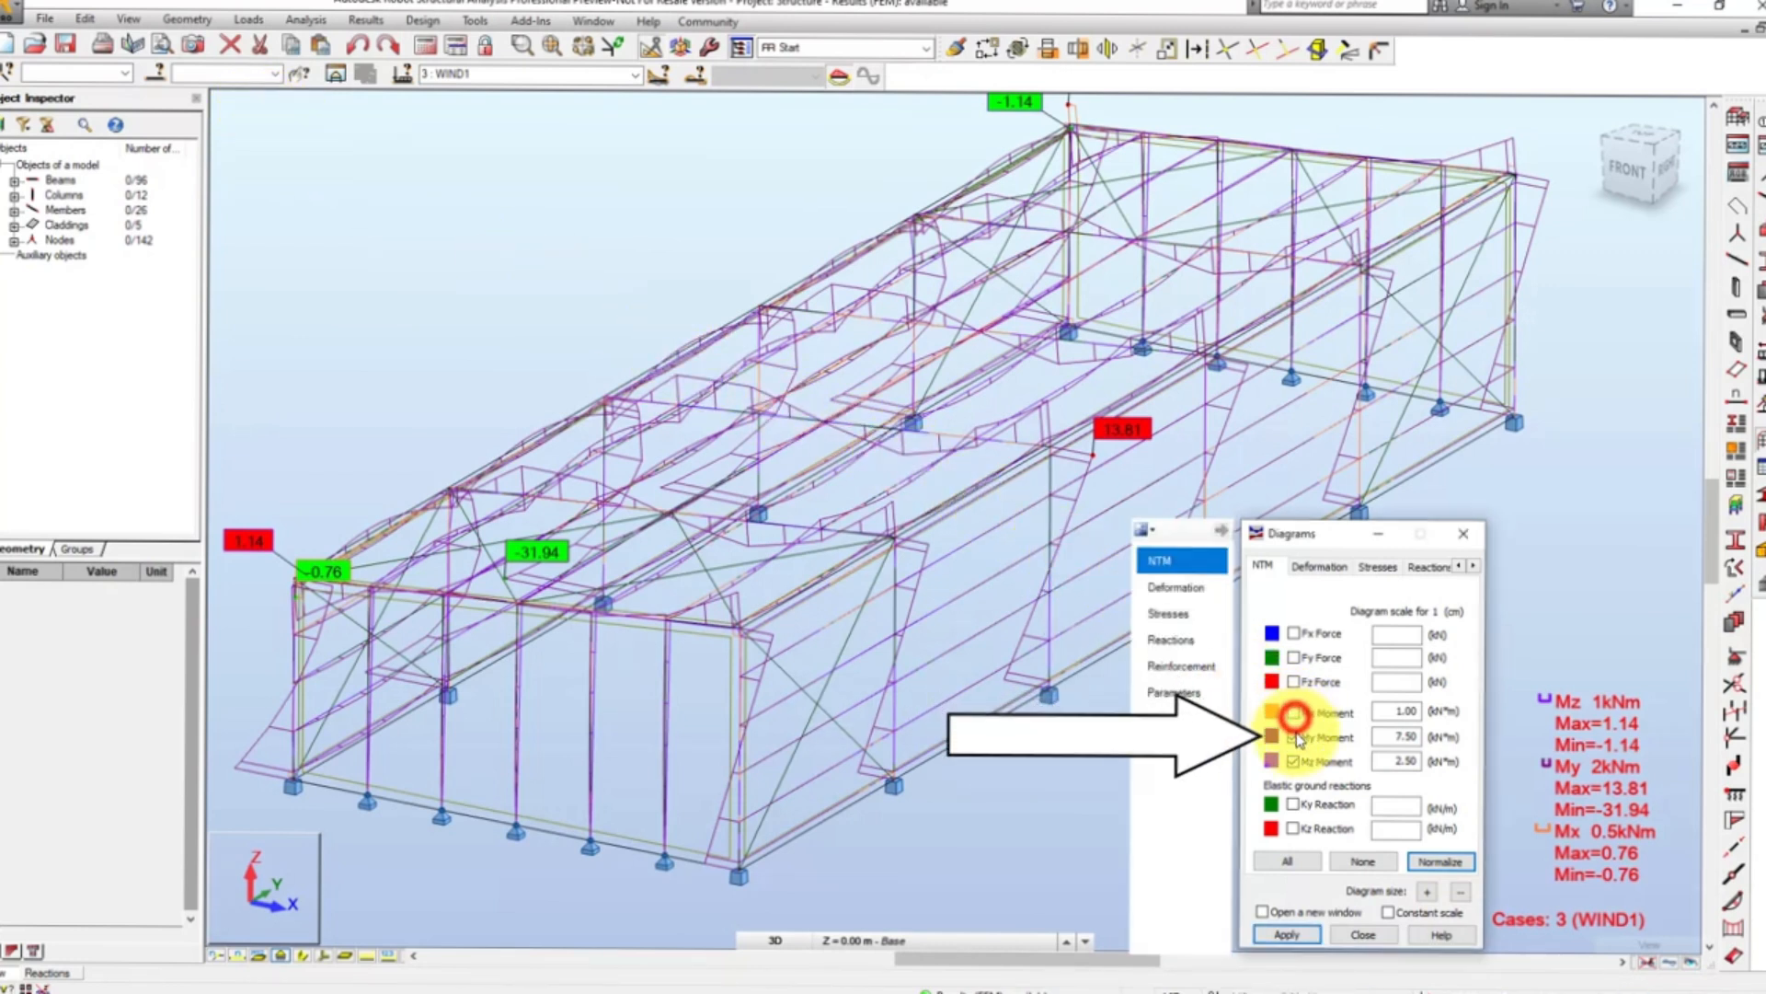
pyautogui.click(1294, 737)
pyautogui.click(1295, 762)
pyautogui.click(1288, 934)
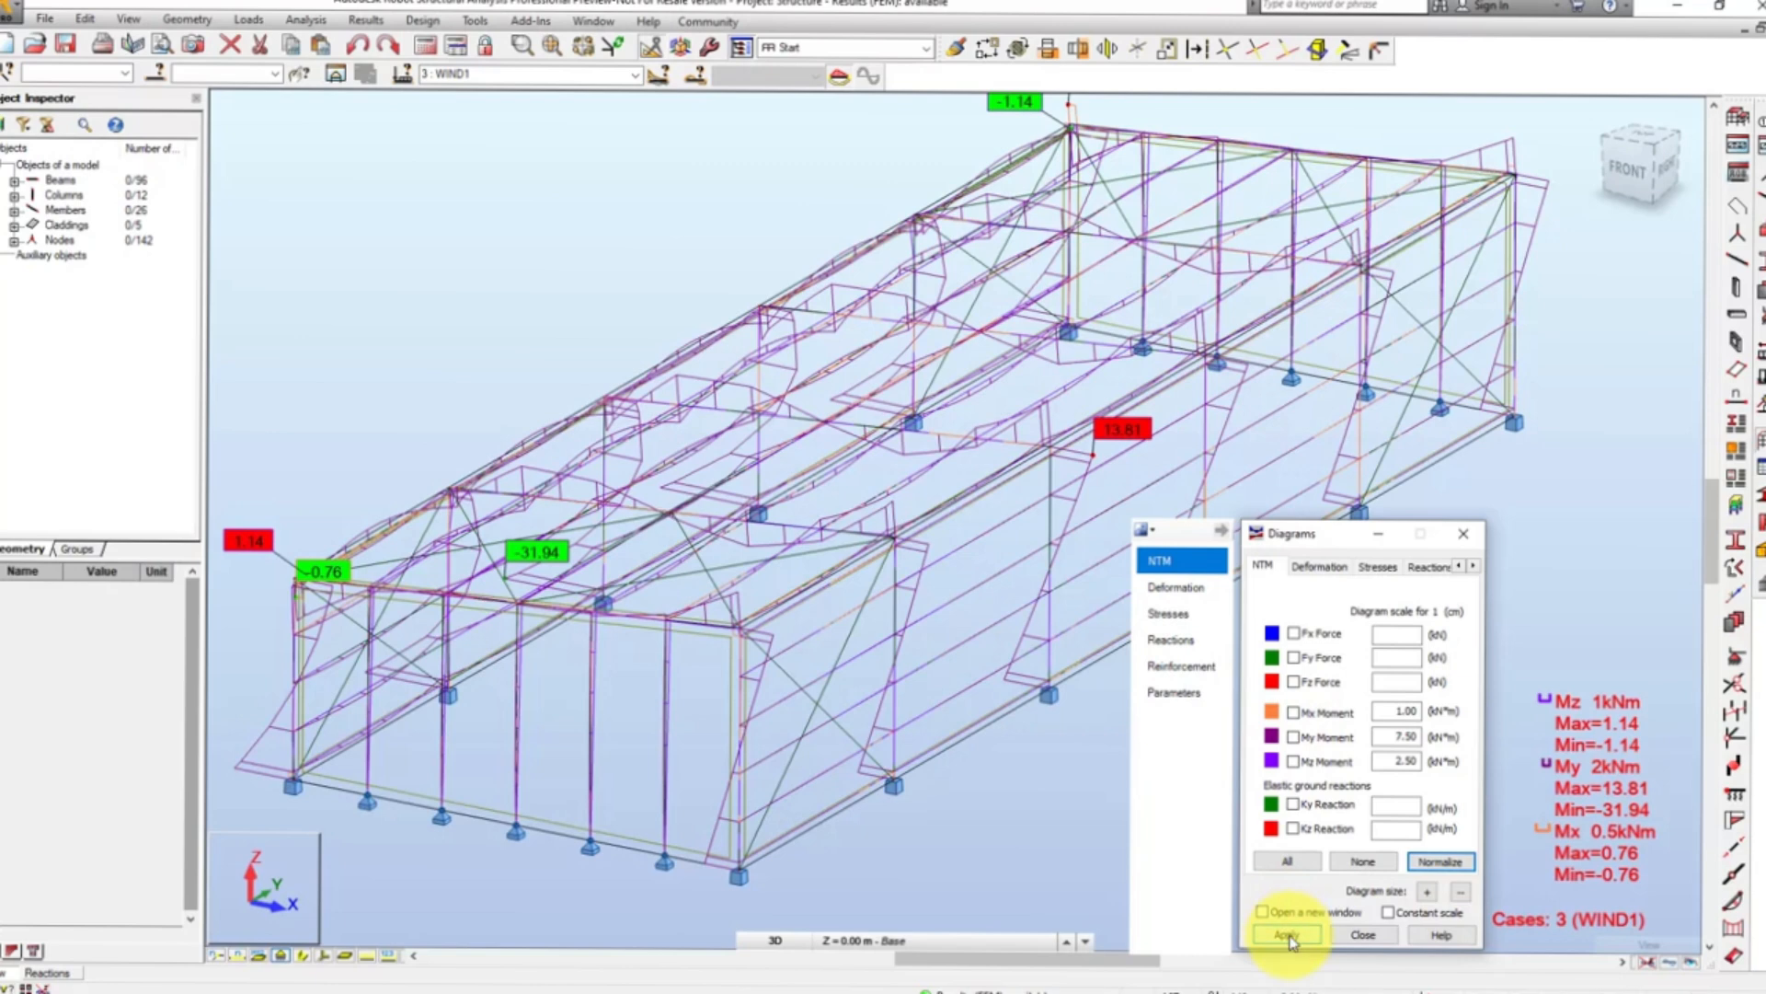
pyautogui.click(1363, 934)
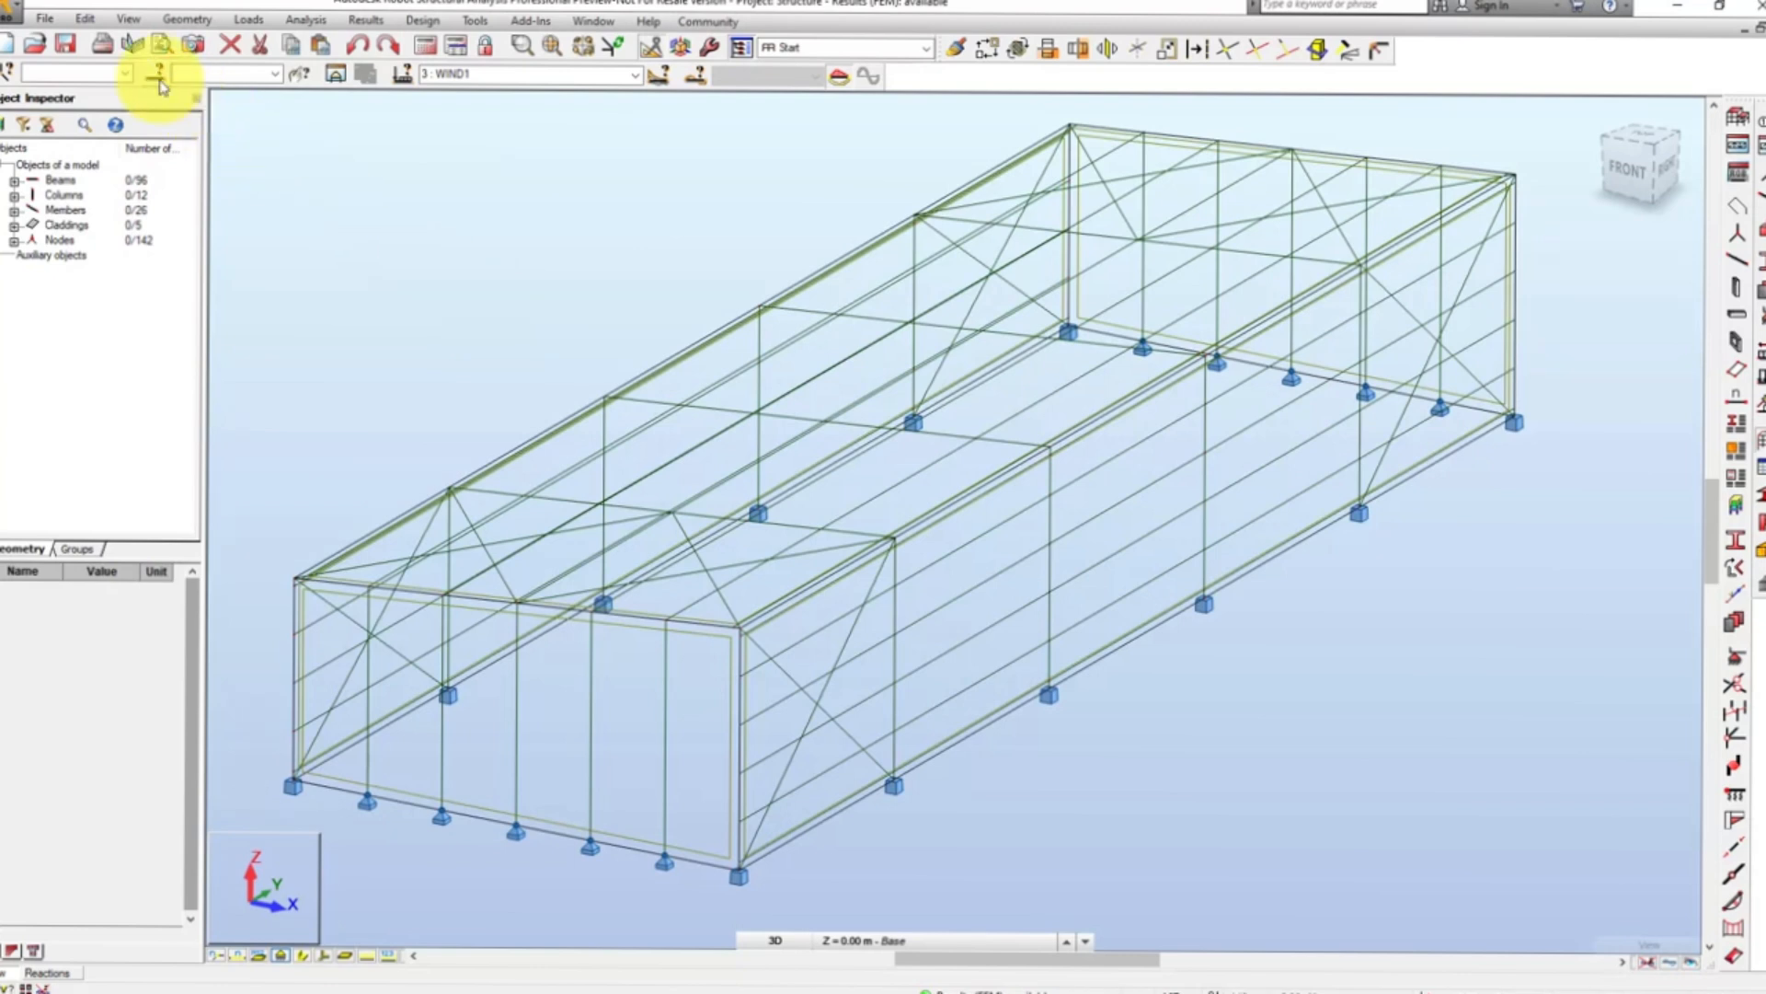
# - Set the view's display options to show attributes only for selected objects
pyautogui.click(137, 24)
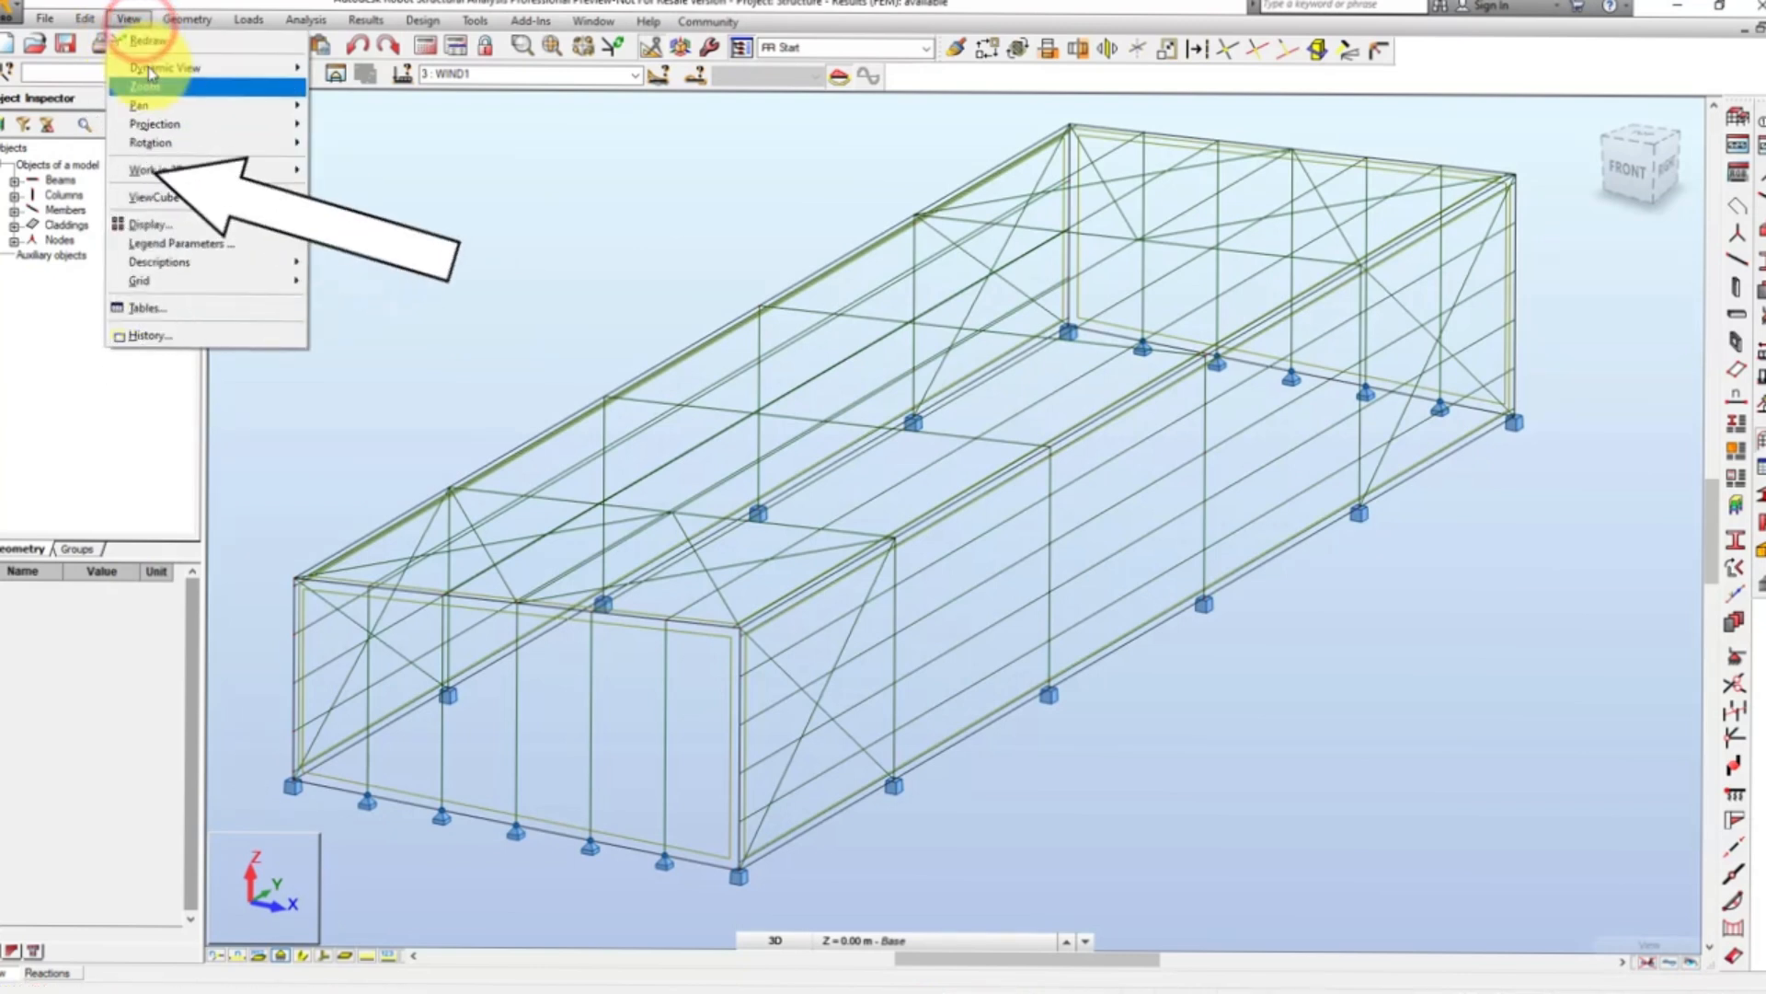
pyautogui.click(178, 225)
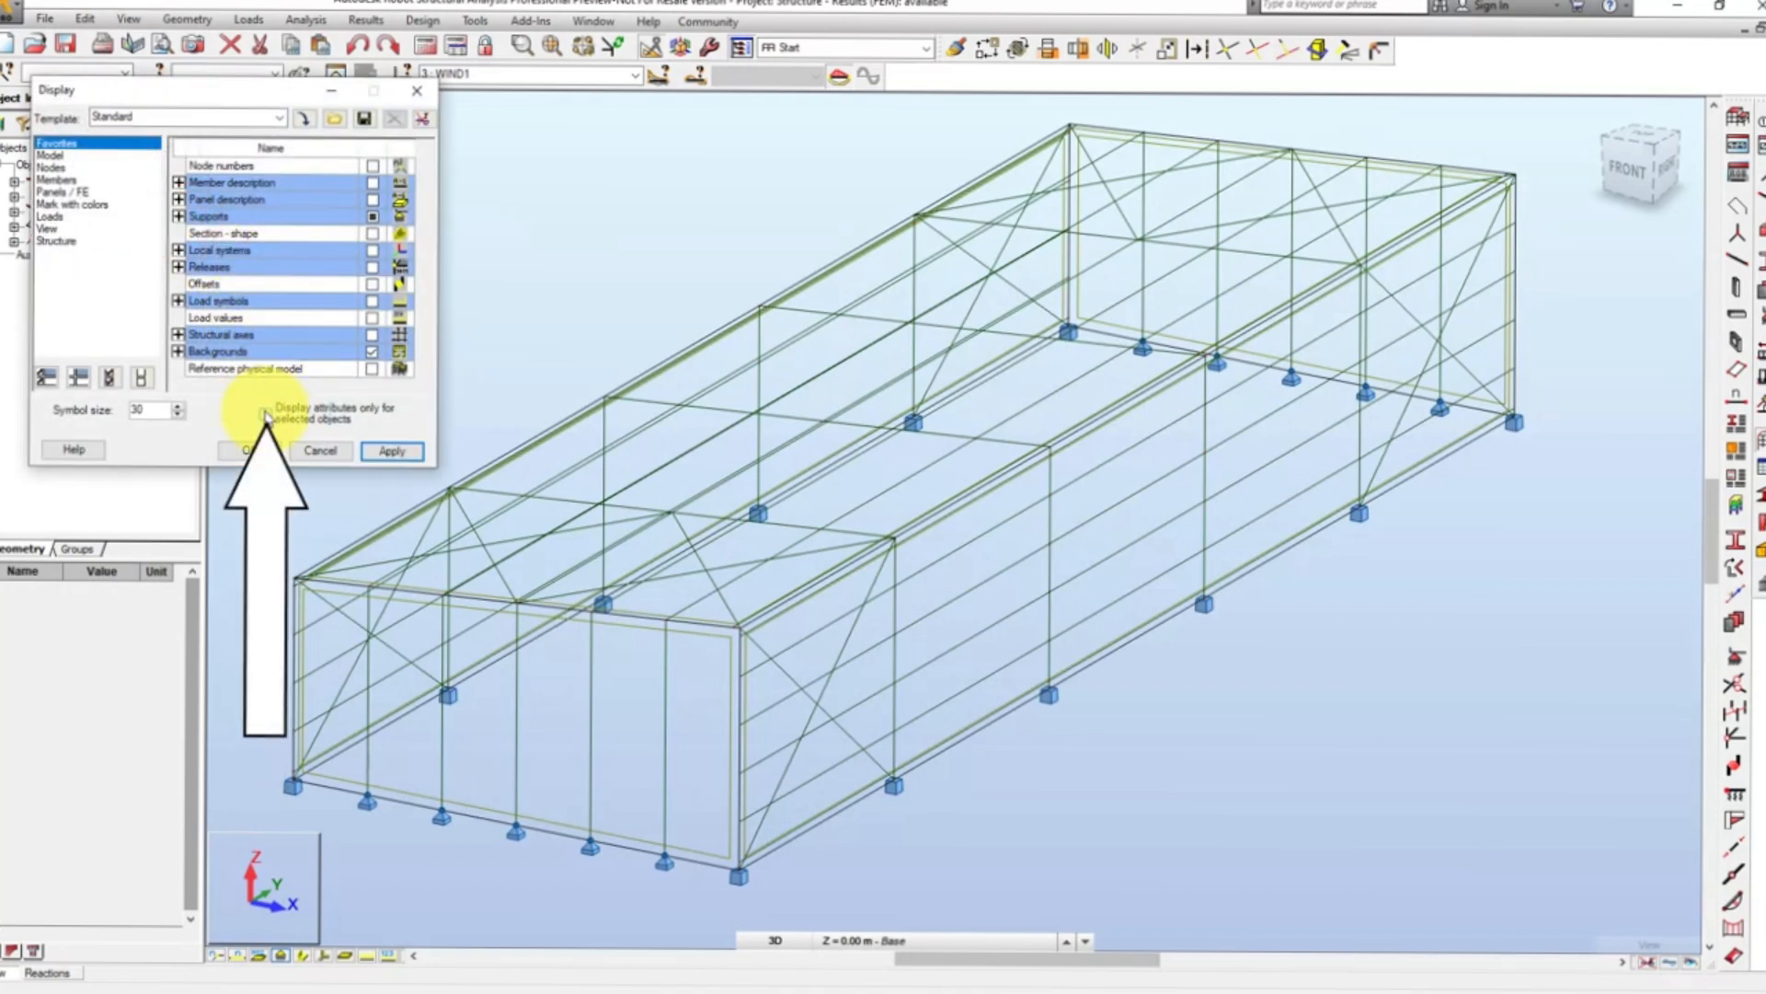
pyautogui.click(266, 414)
pyautogui.click(392, 450)
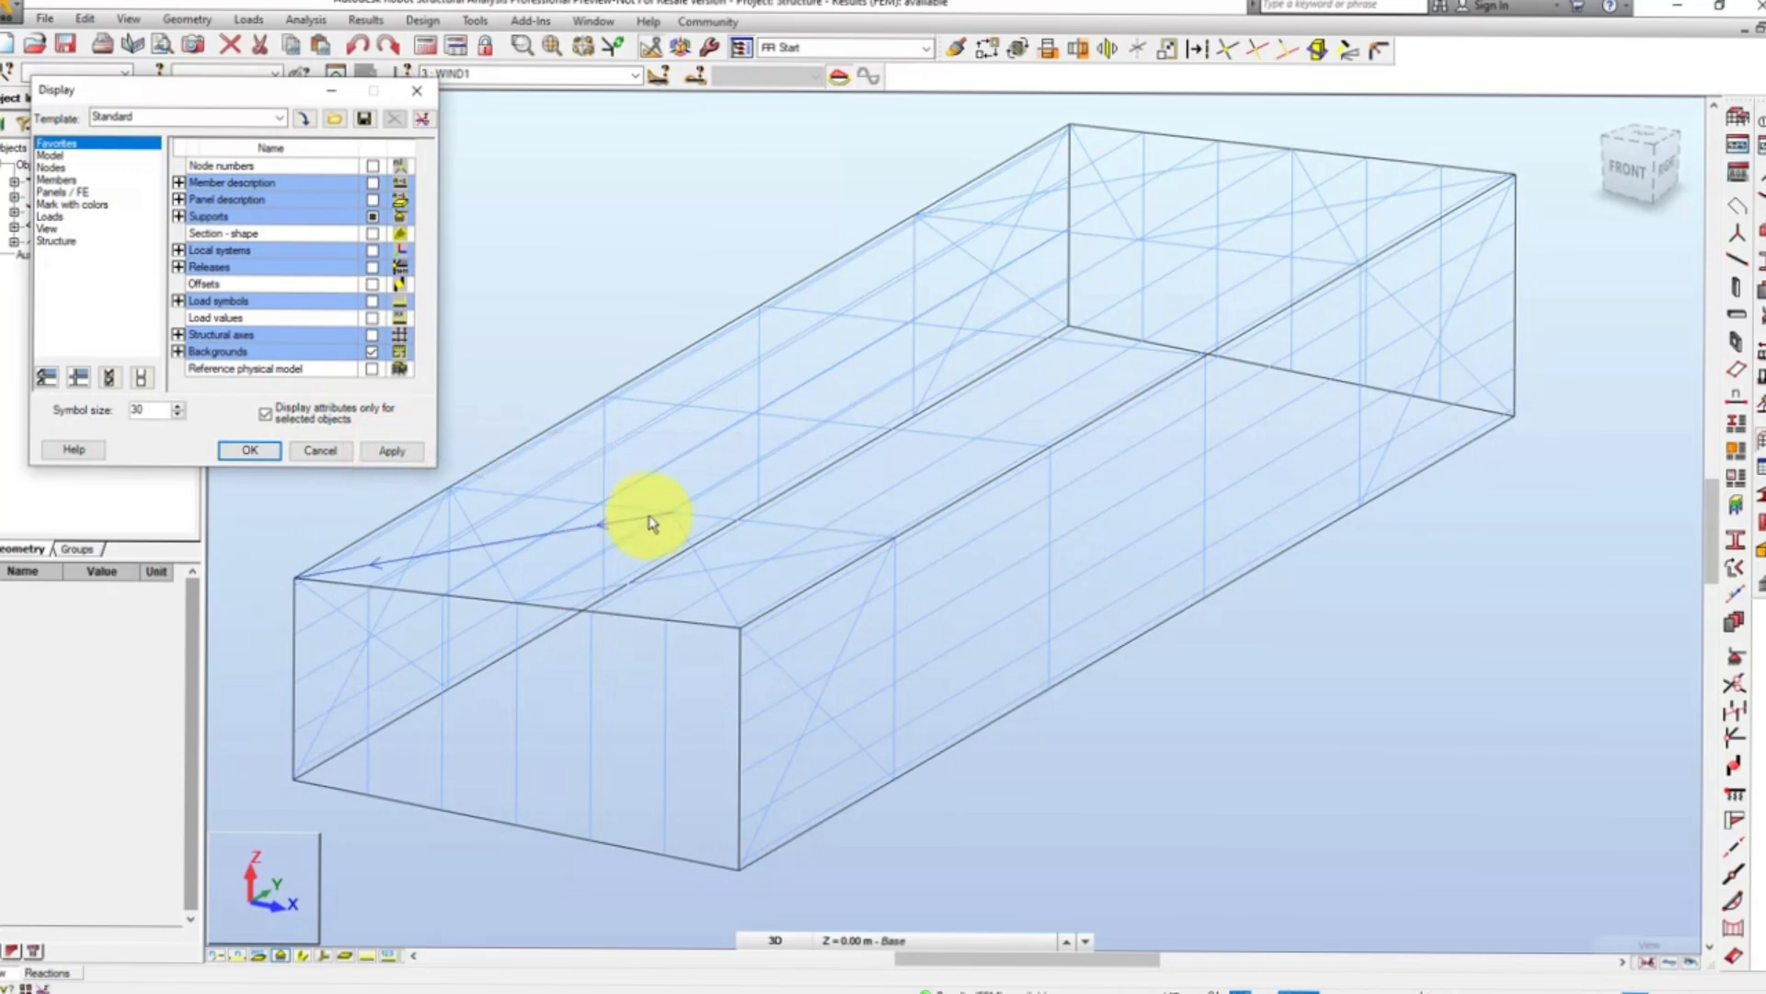
# - Select rafter member 6 and extend the selection to all members with the same cross-section
pyautogui.click(698, 520)
pyautogui.rightClick(697, 514)
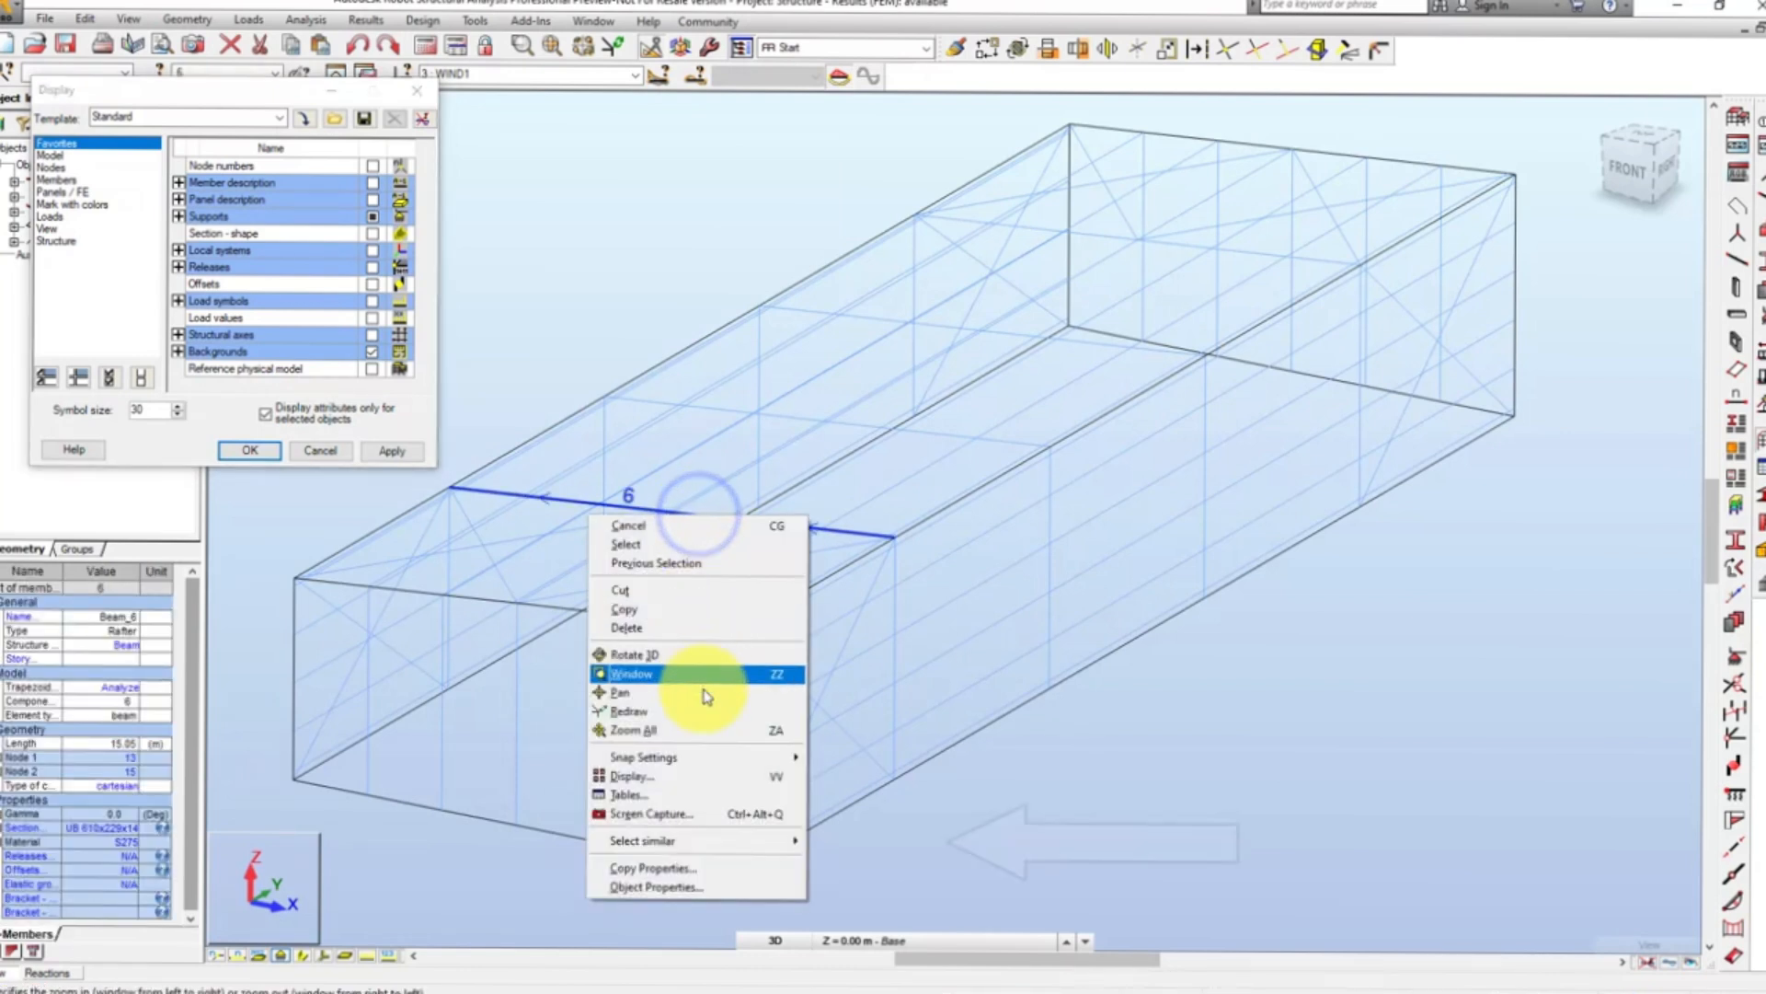
pyautogui.moveTo(690, 840)
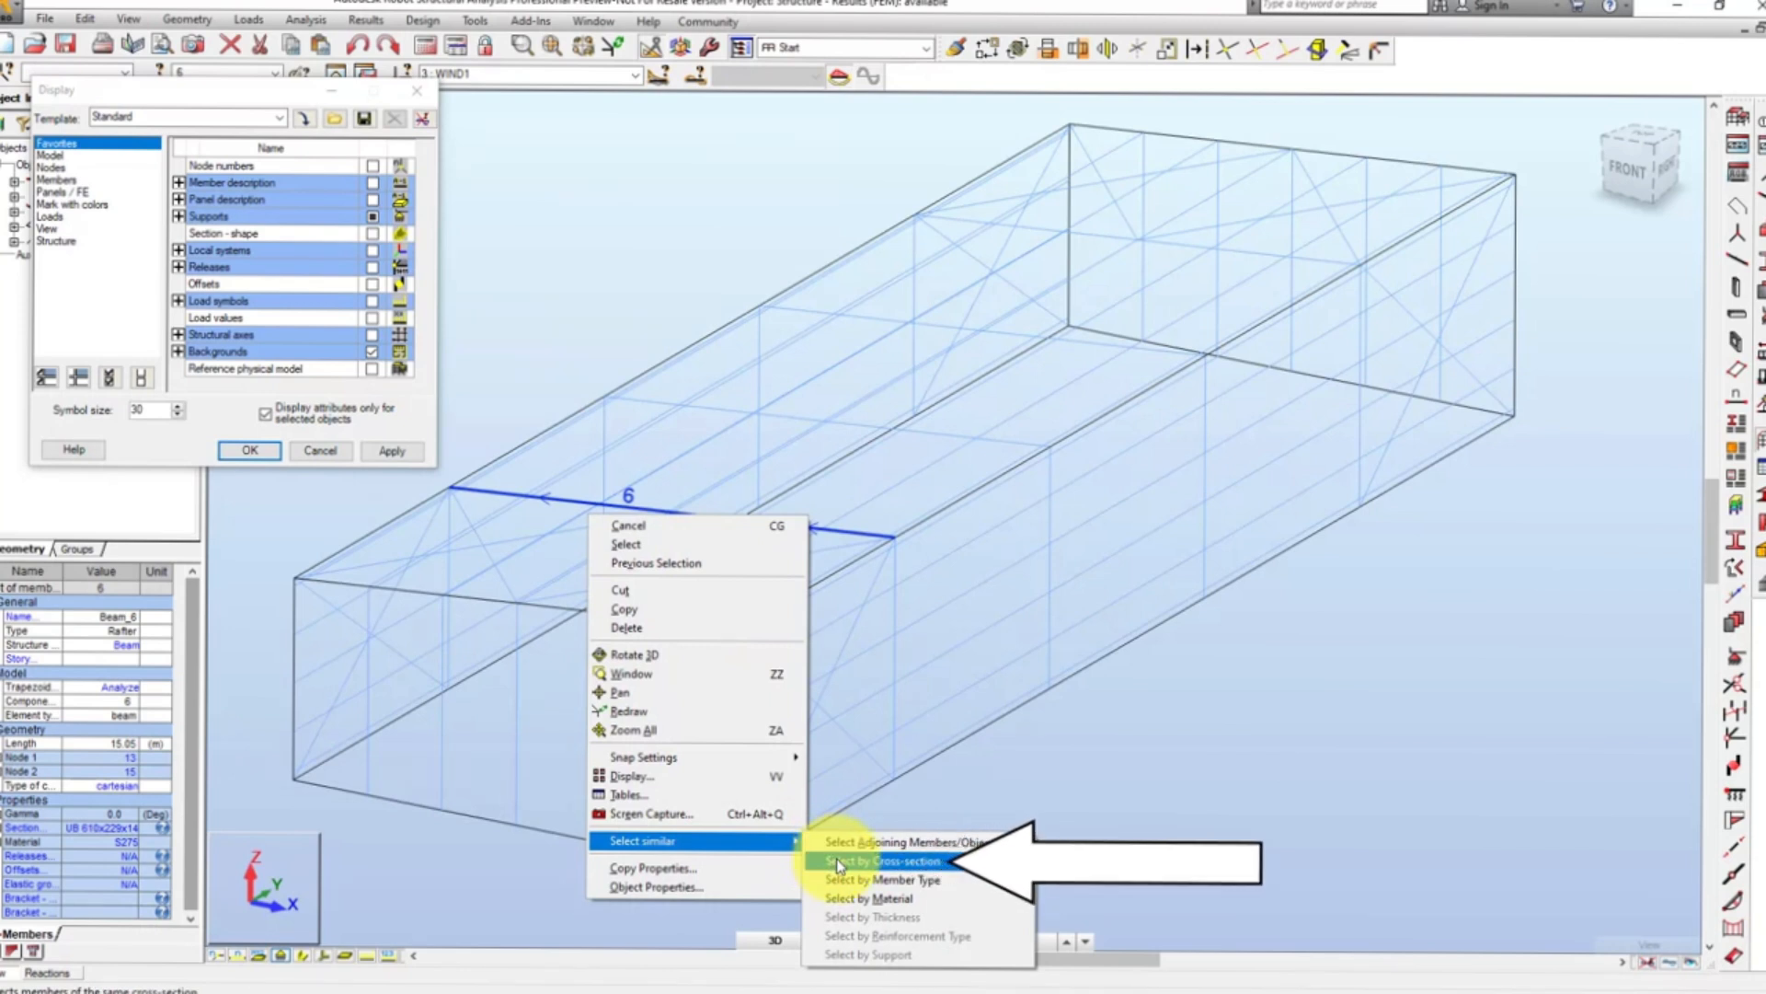
pyautogui.click(839, 863)
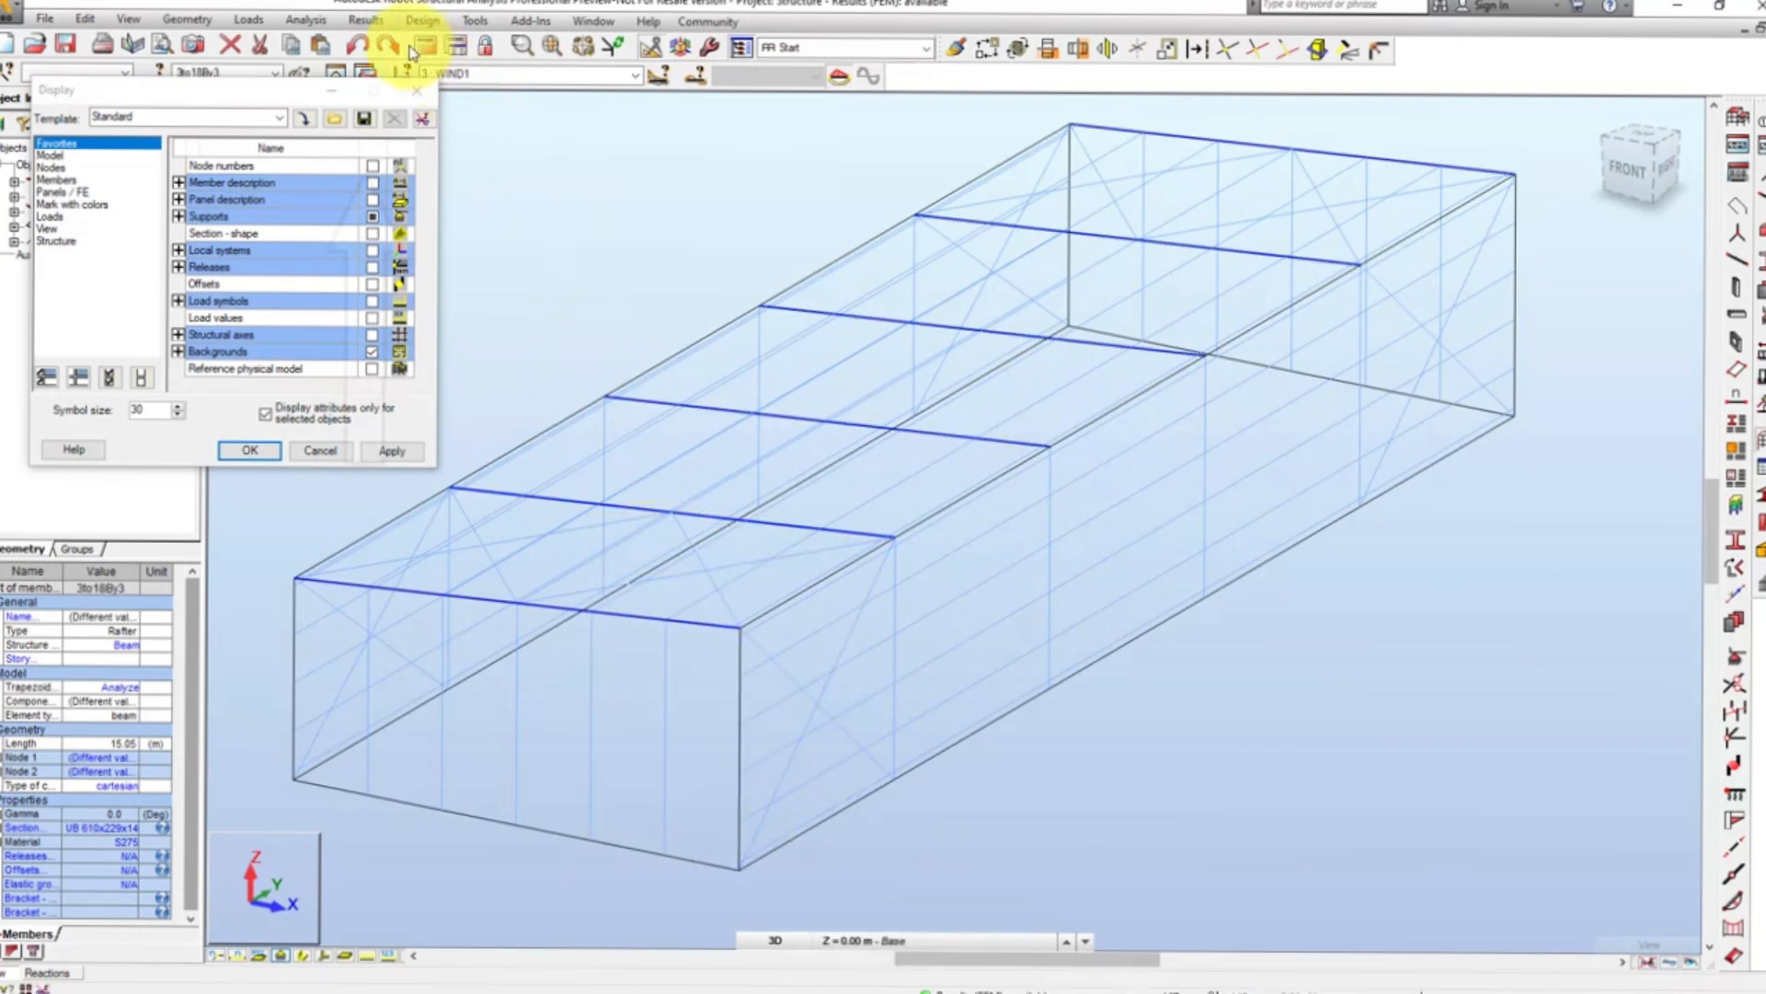
# - Display the My Moment diagrams for the selected rafters
pyautogui.click(365, 20)
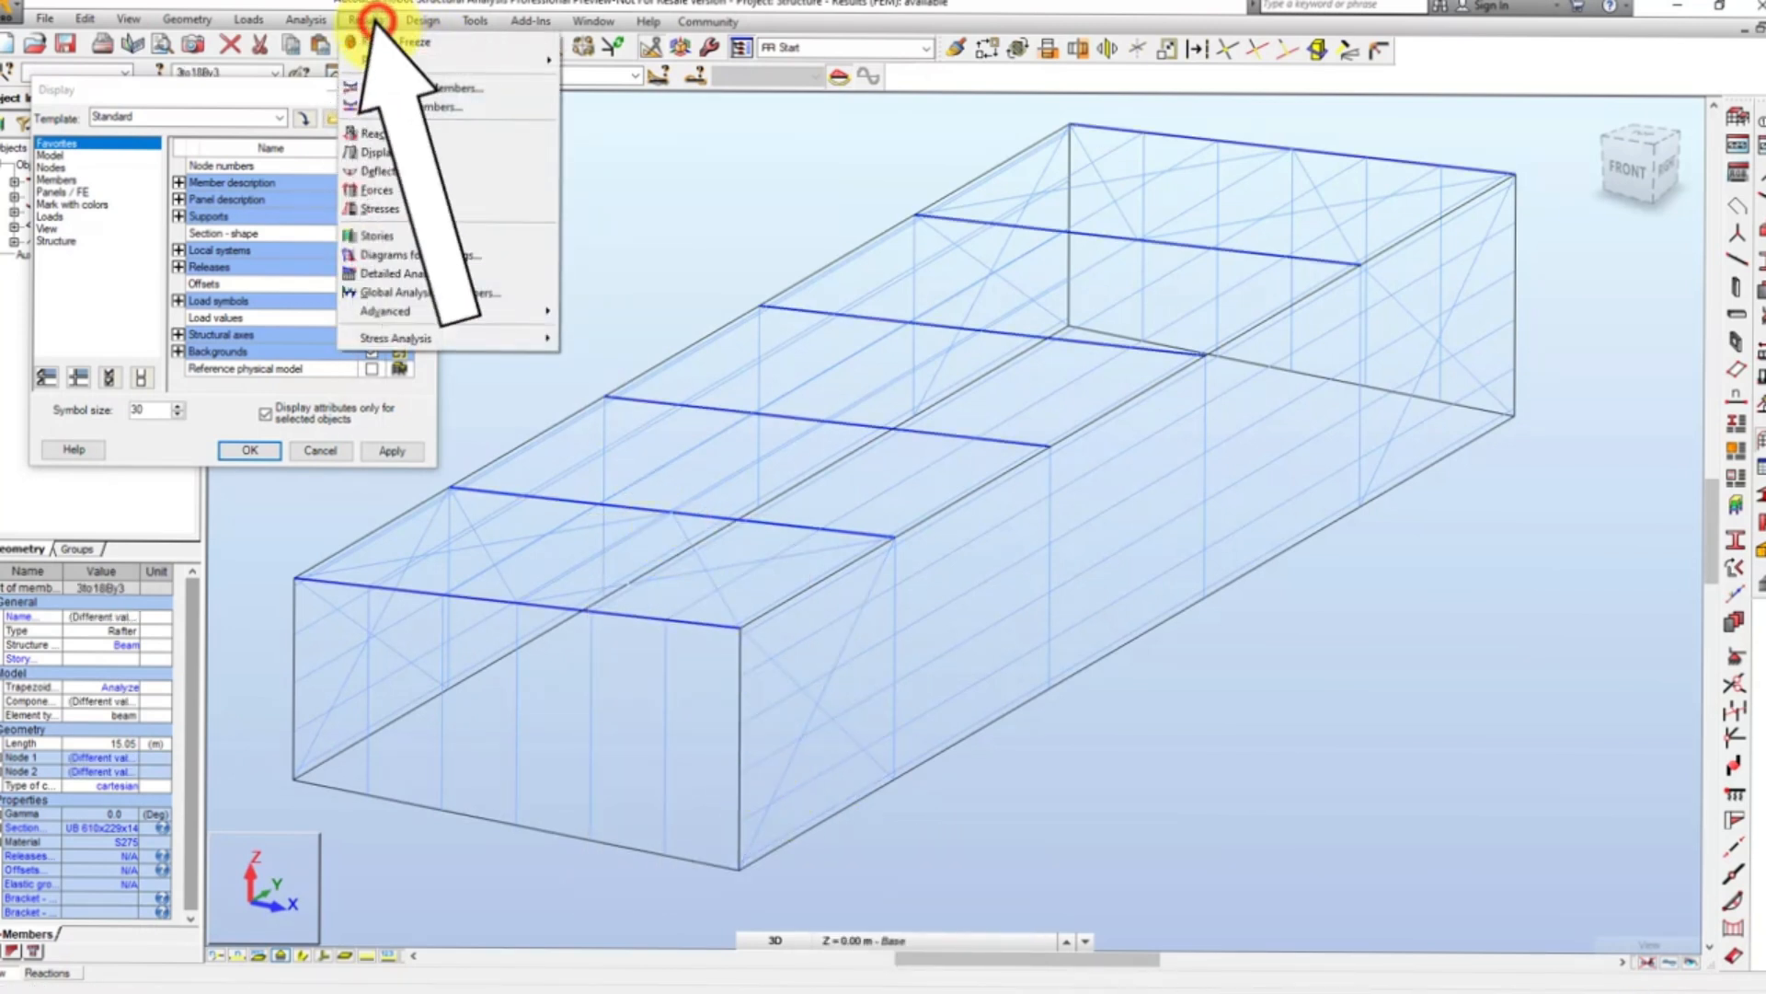
pyautogui.click(405, 88)
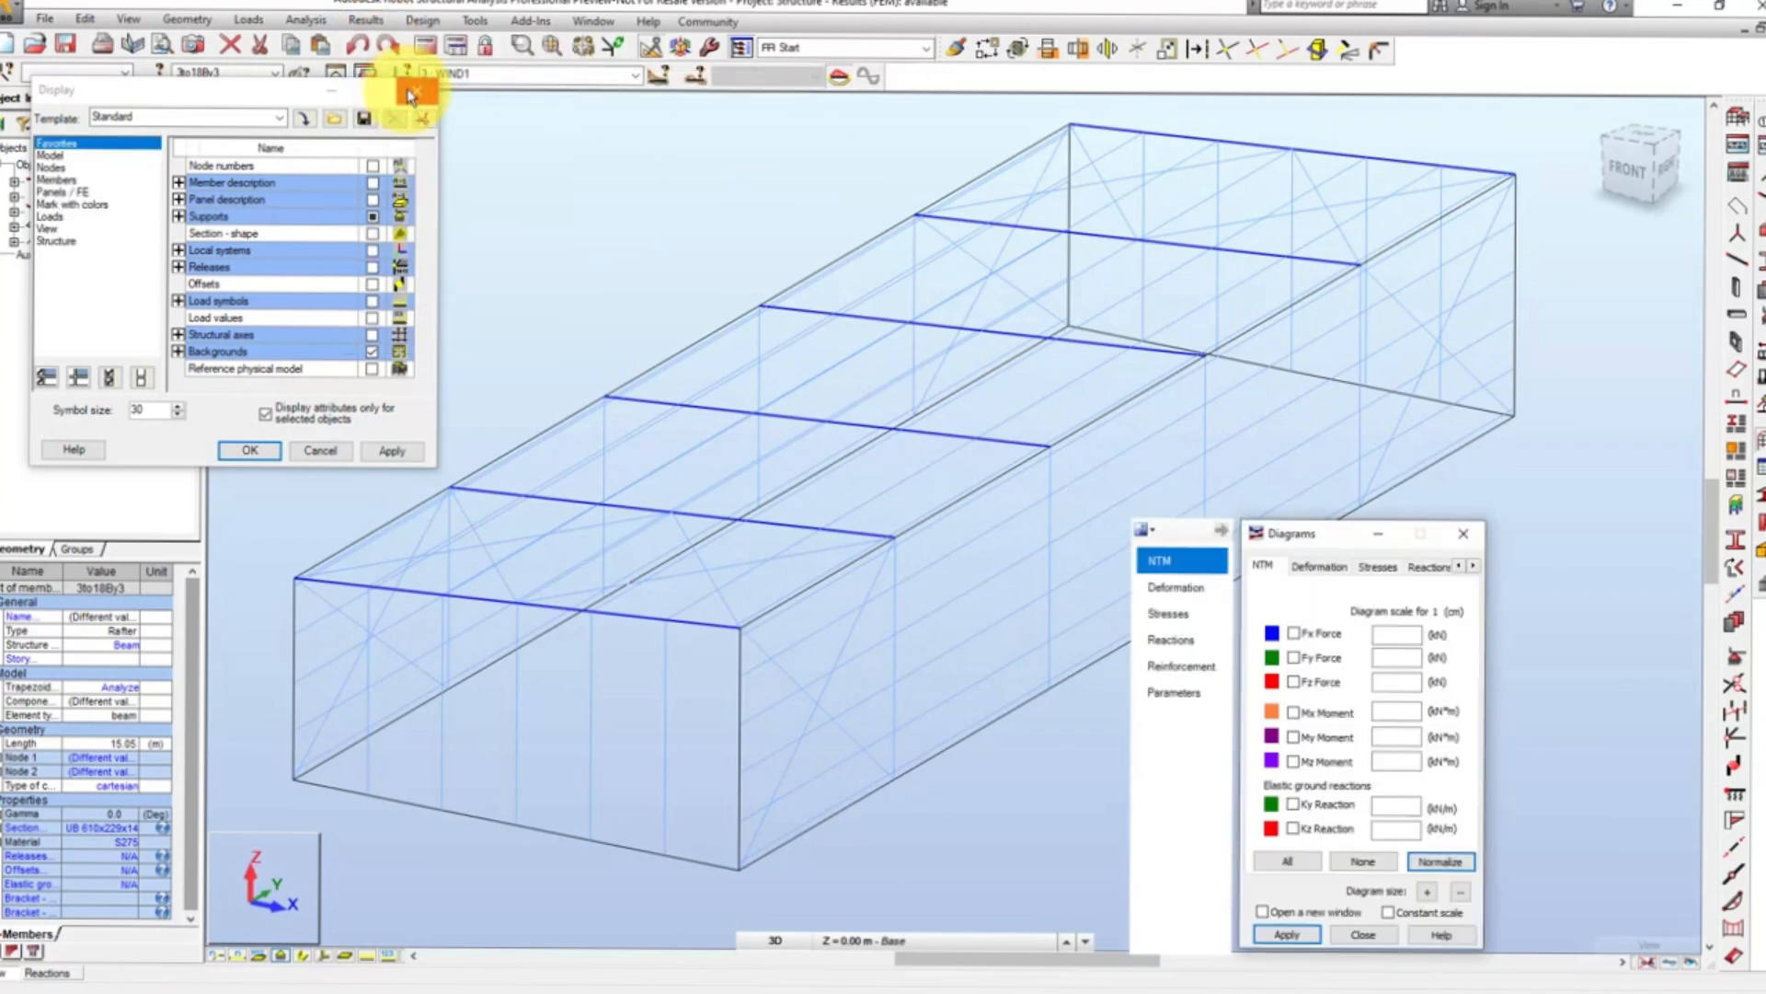
pyautogui.click(1292, 737)
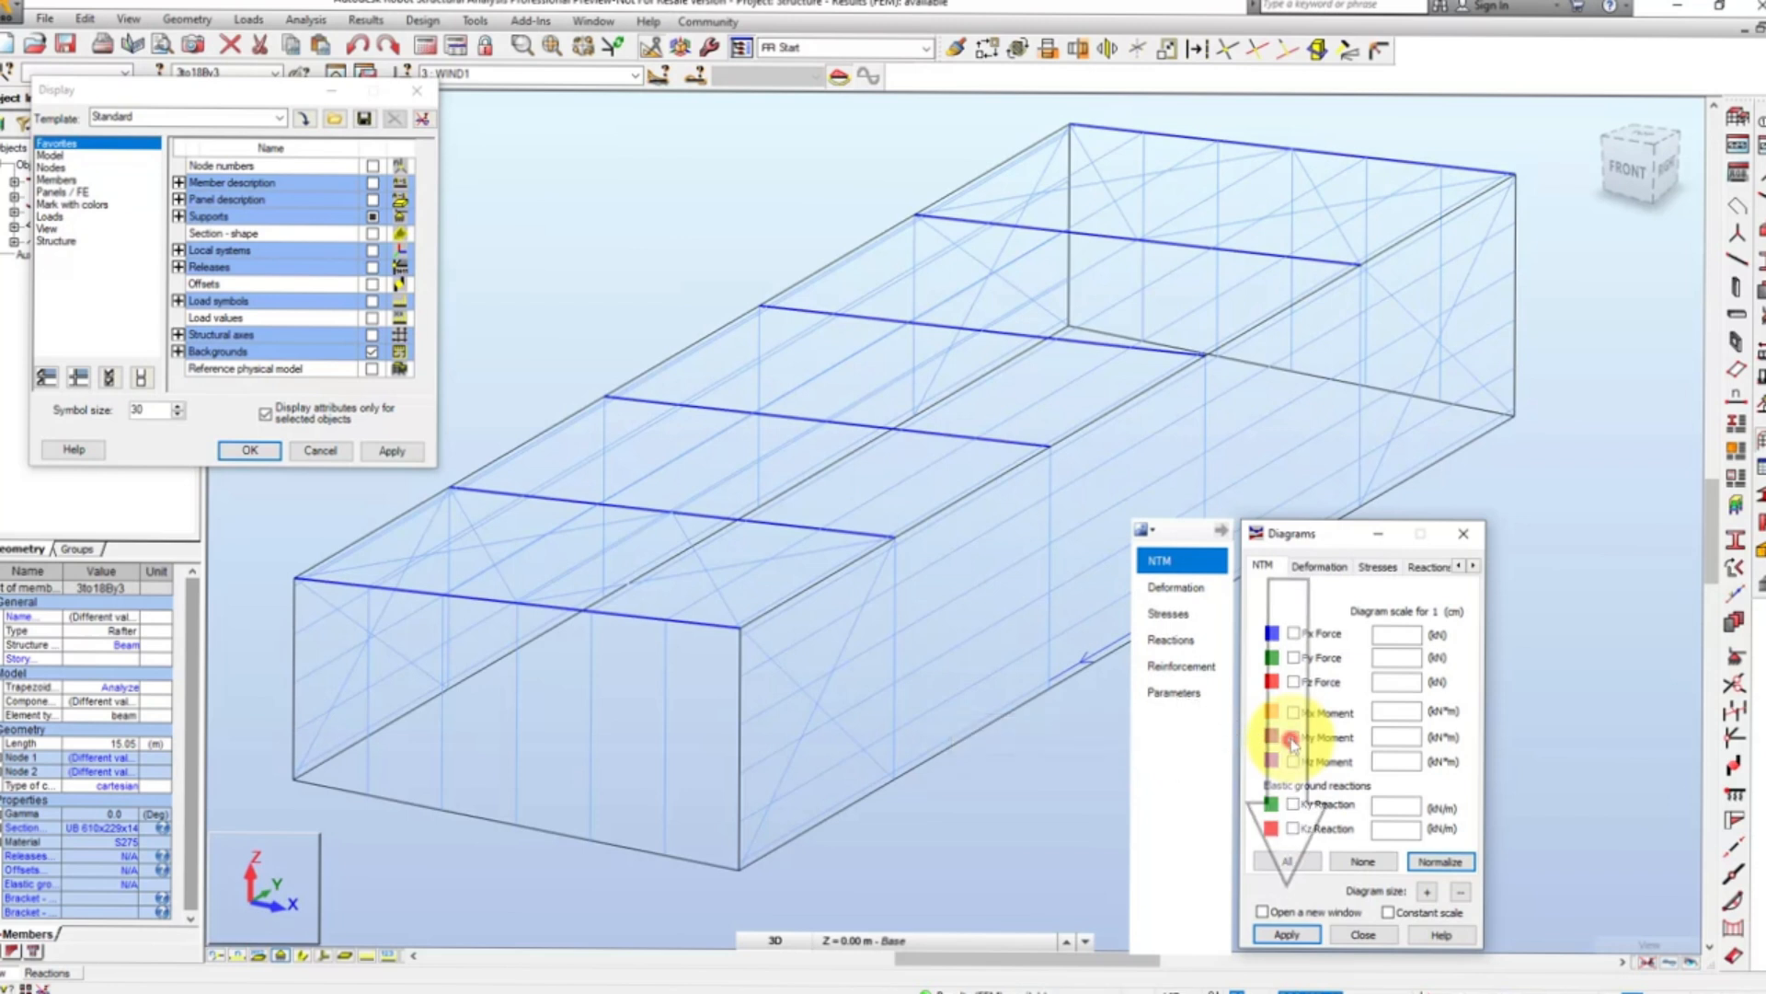
pyautogui.click(1287, 934)
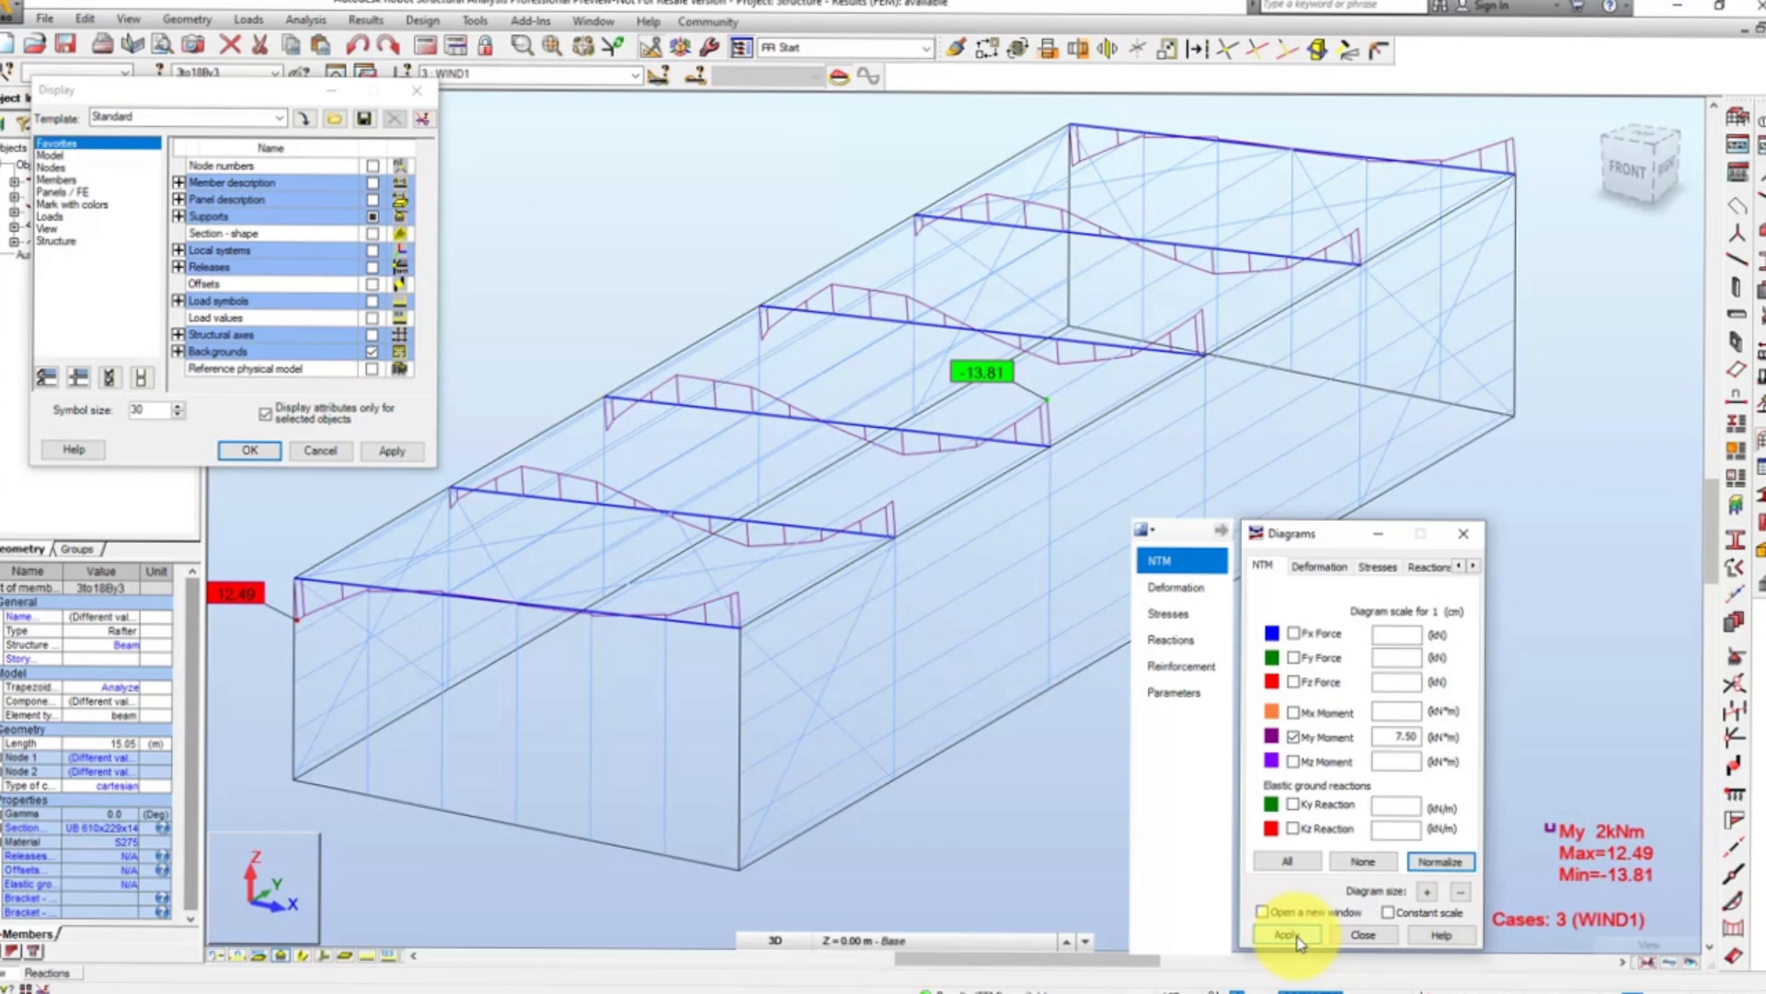
# - Review the rafters' My diagrams for load case WIND2, followed by load case LL1
pyautogui.click(638, 76)
pyautogui.click(497, 132)
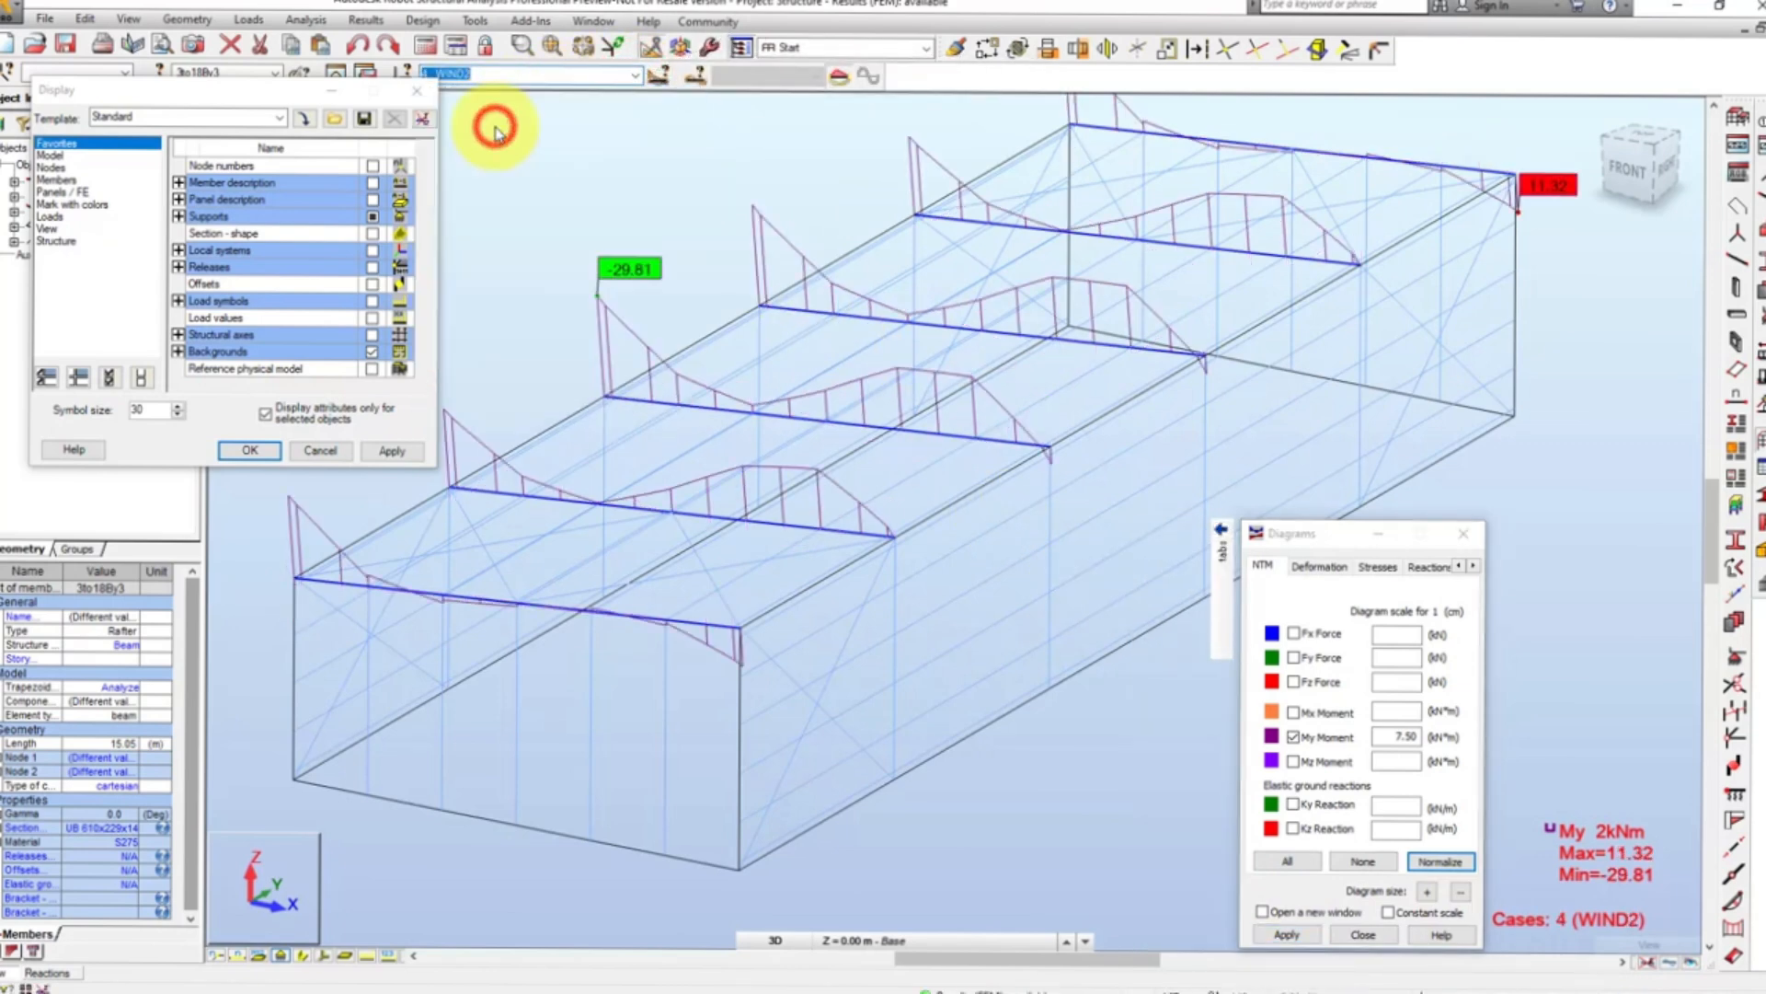
pyautogui.click(634, 76)
pyautogui.click(529, 140)
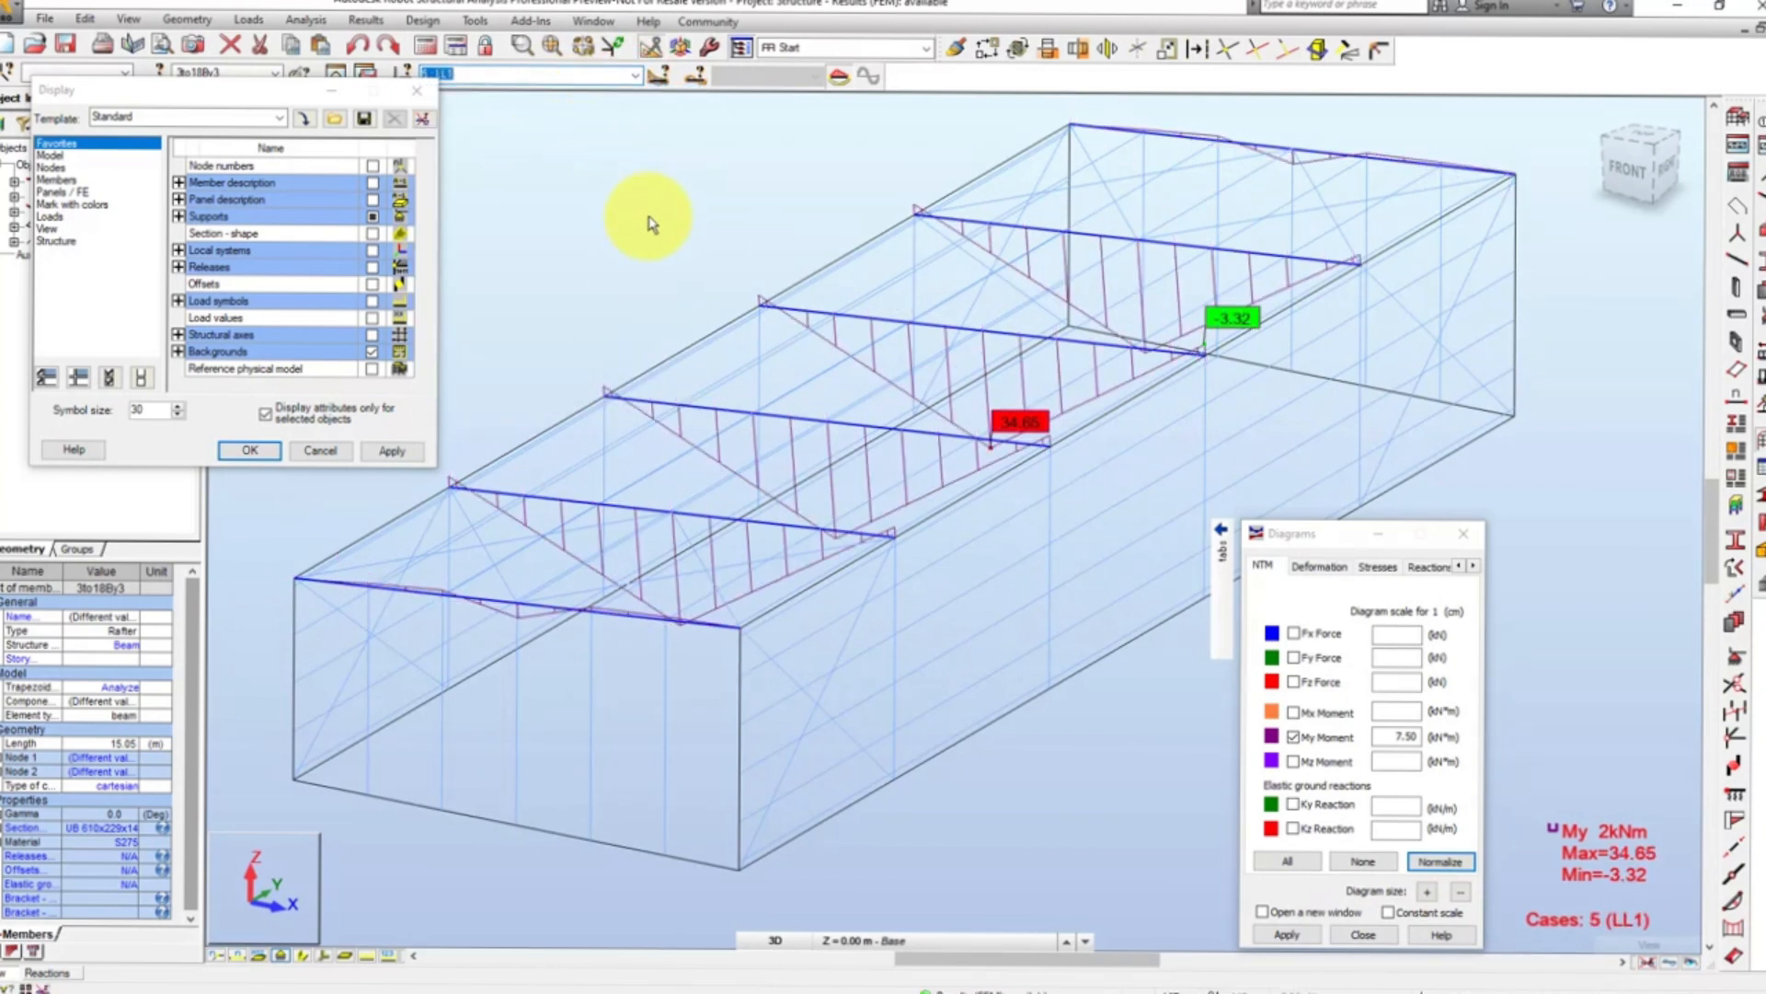
# - Turn off the rafters' My diagrams and restore attribute display for all objects, clearing the member selection
pyautogui.click(1295, 737)
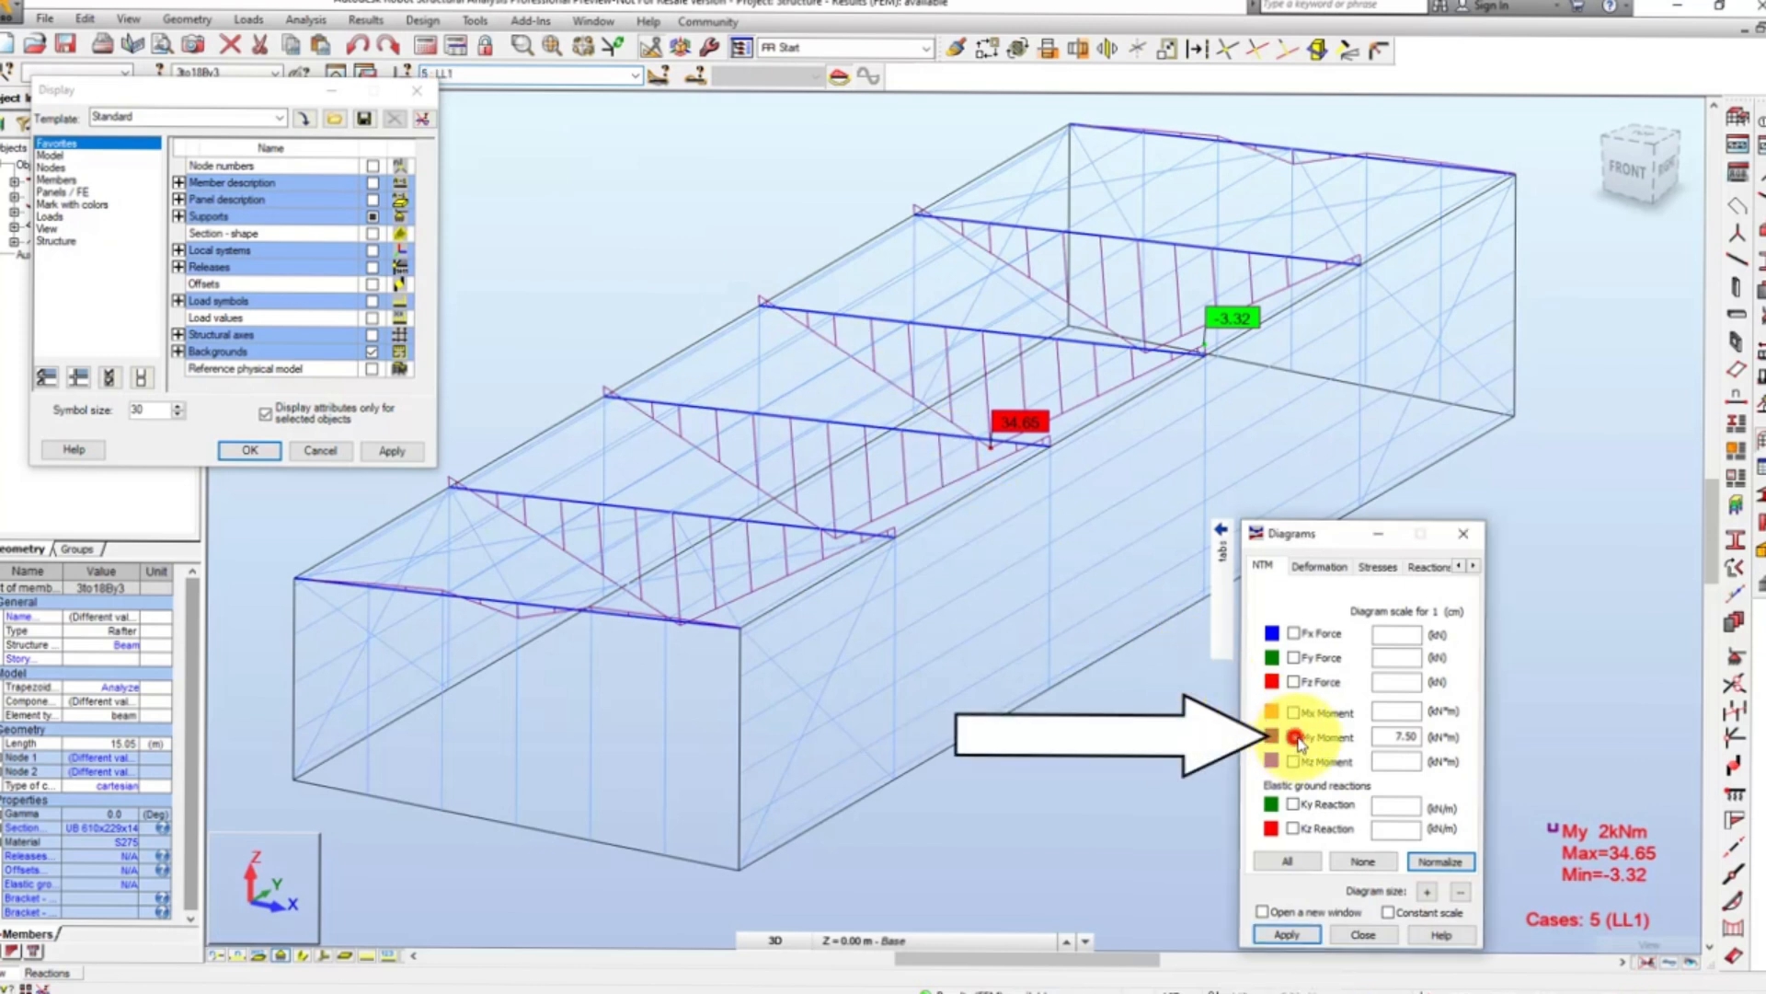
pyautogui.click(1288, 935)
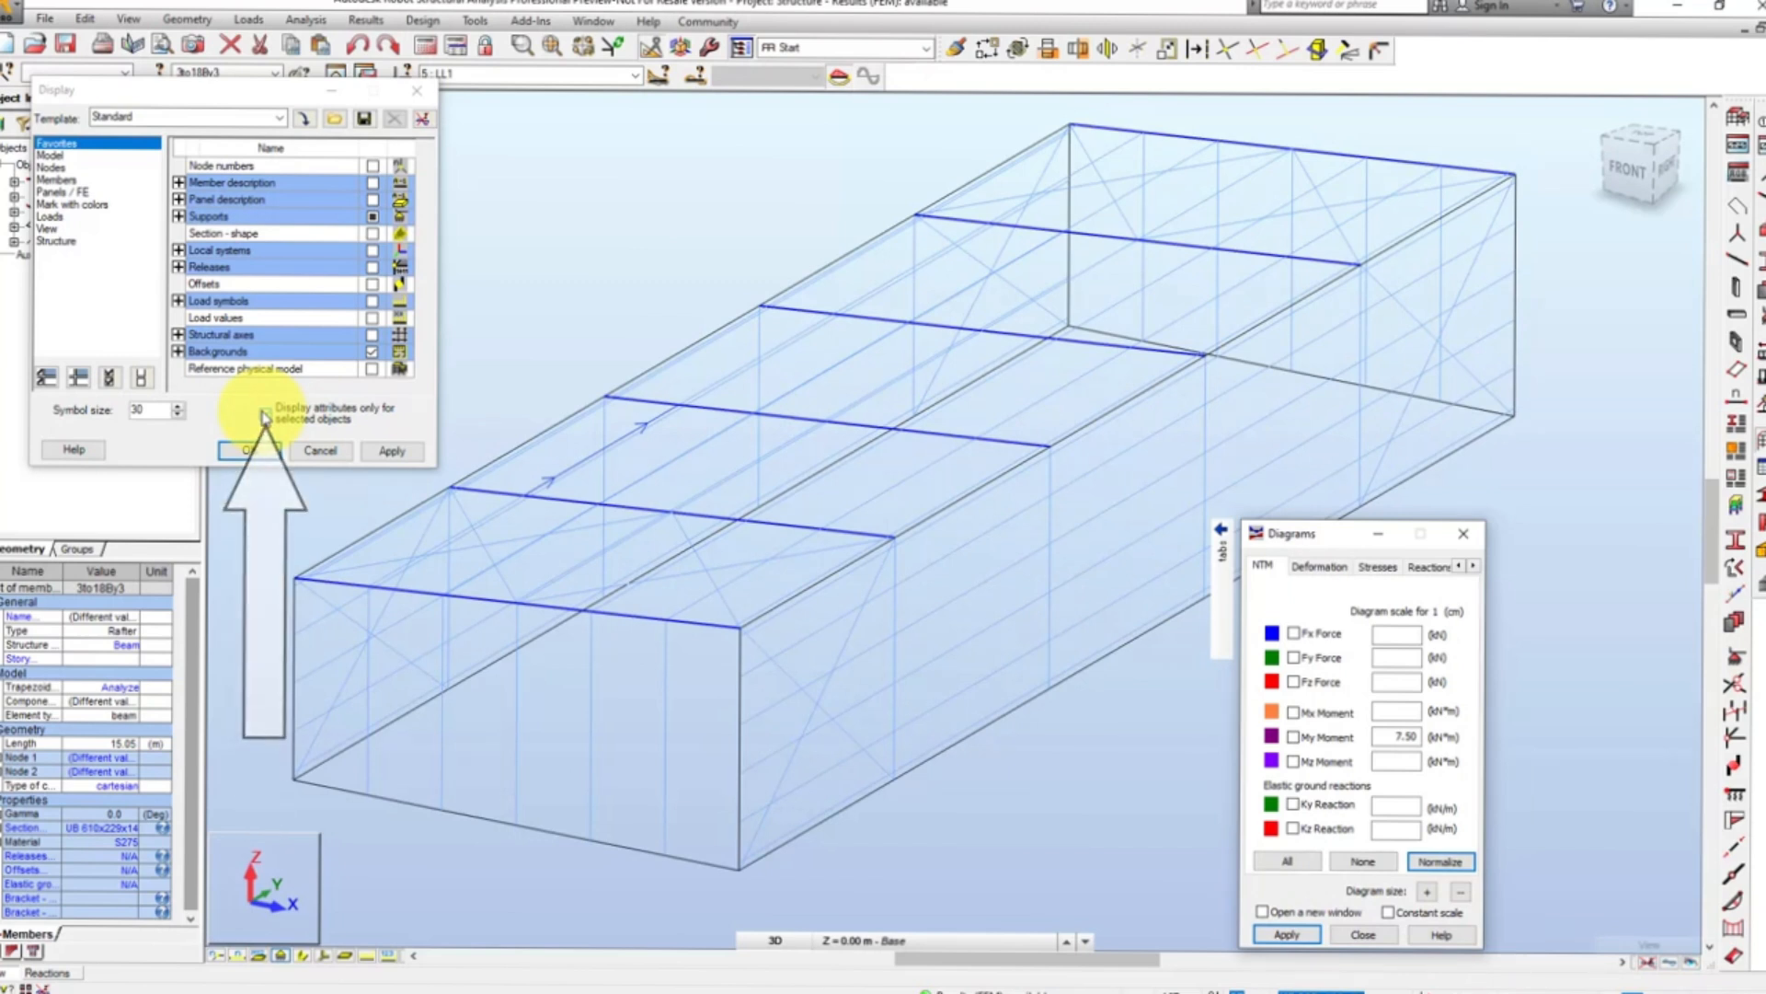
pyautogui.click(265, 414)
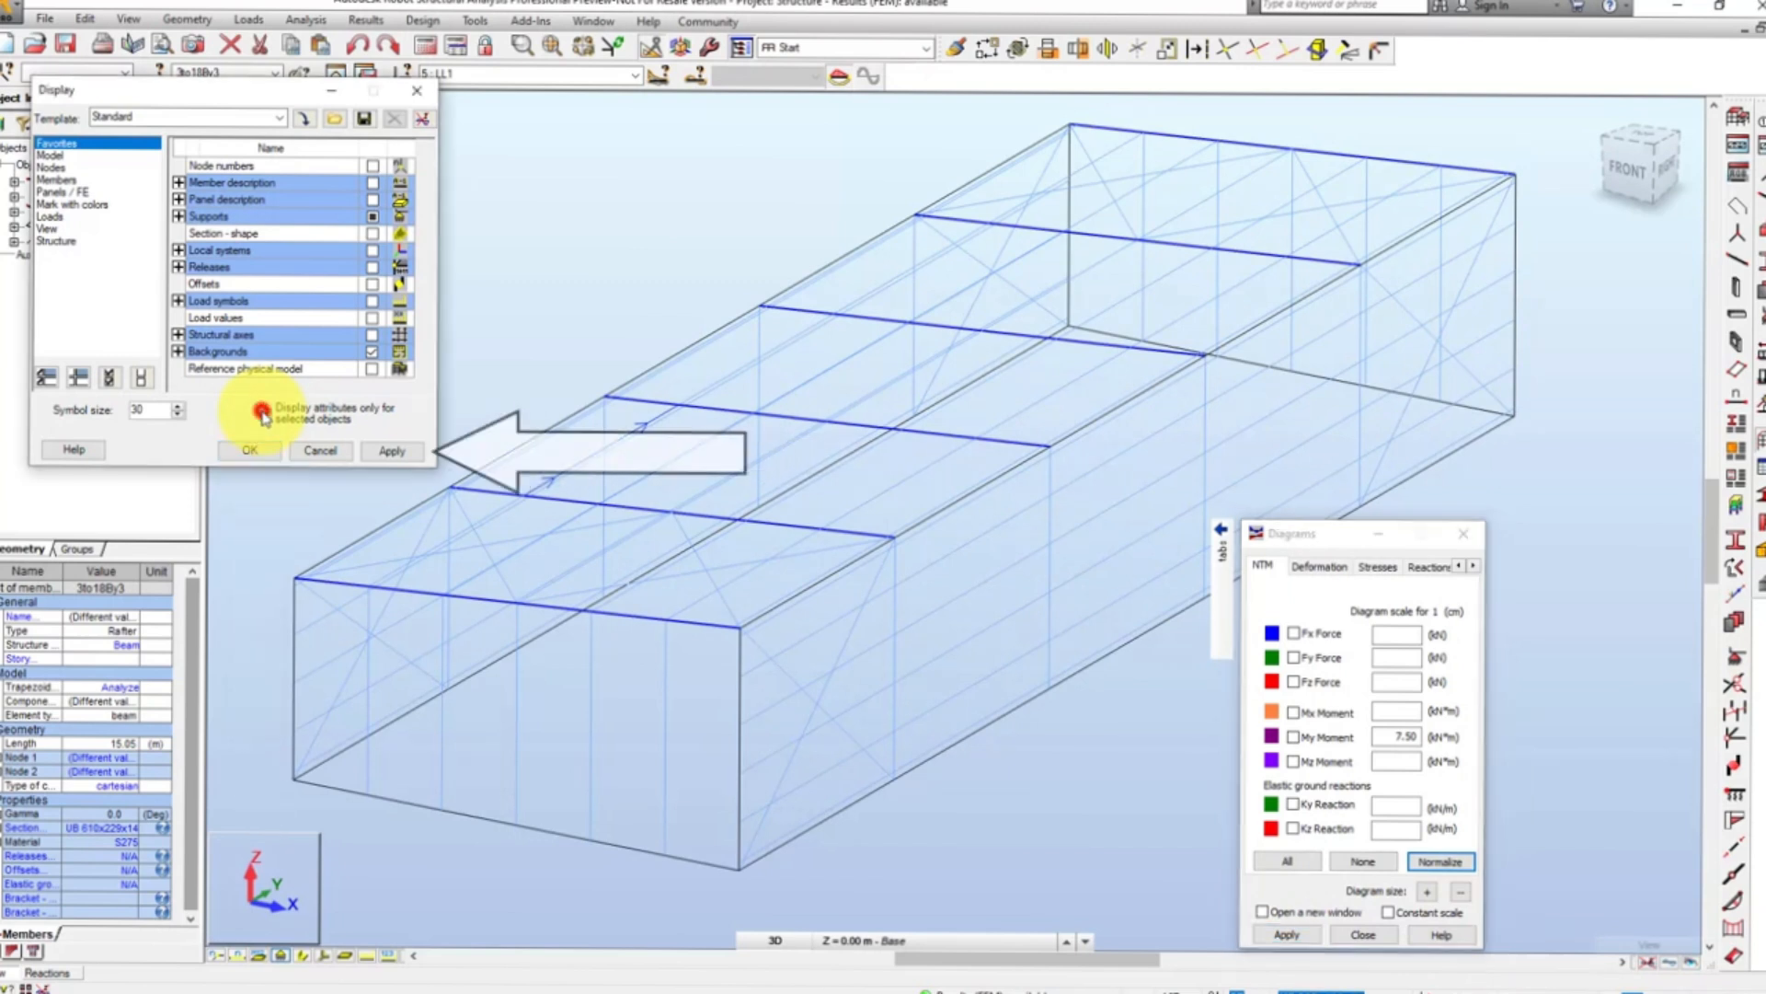
pyautogui.click(393, 453)
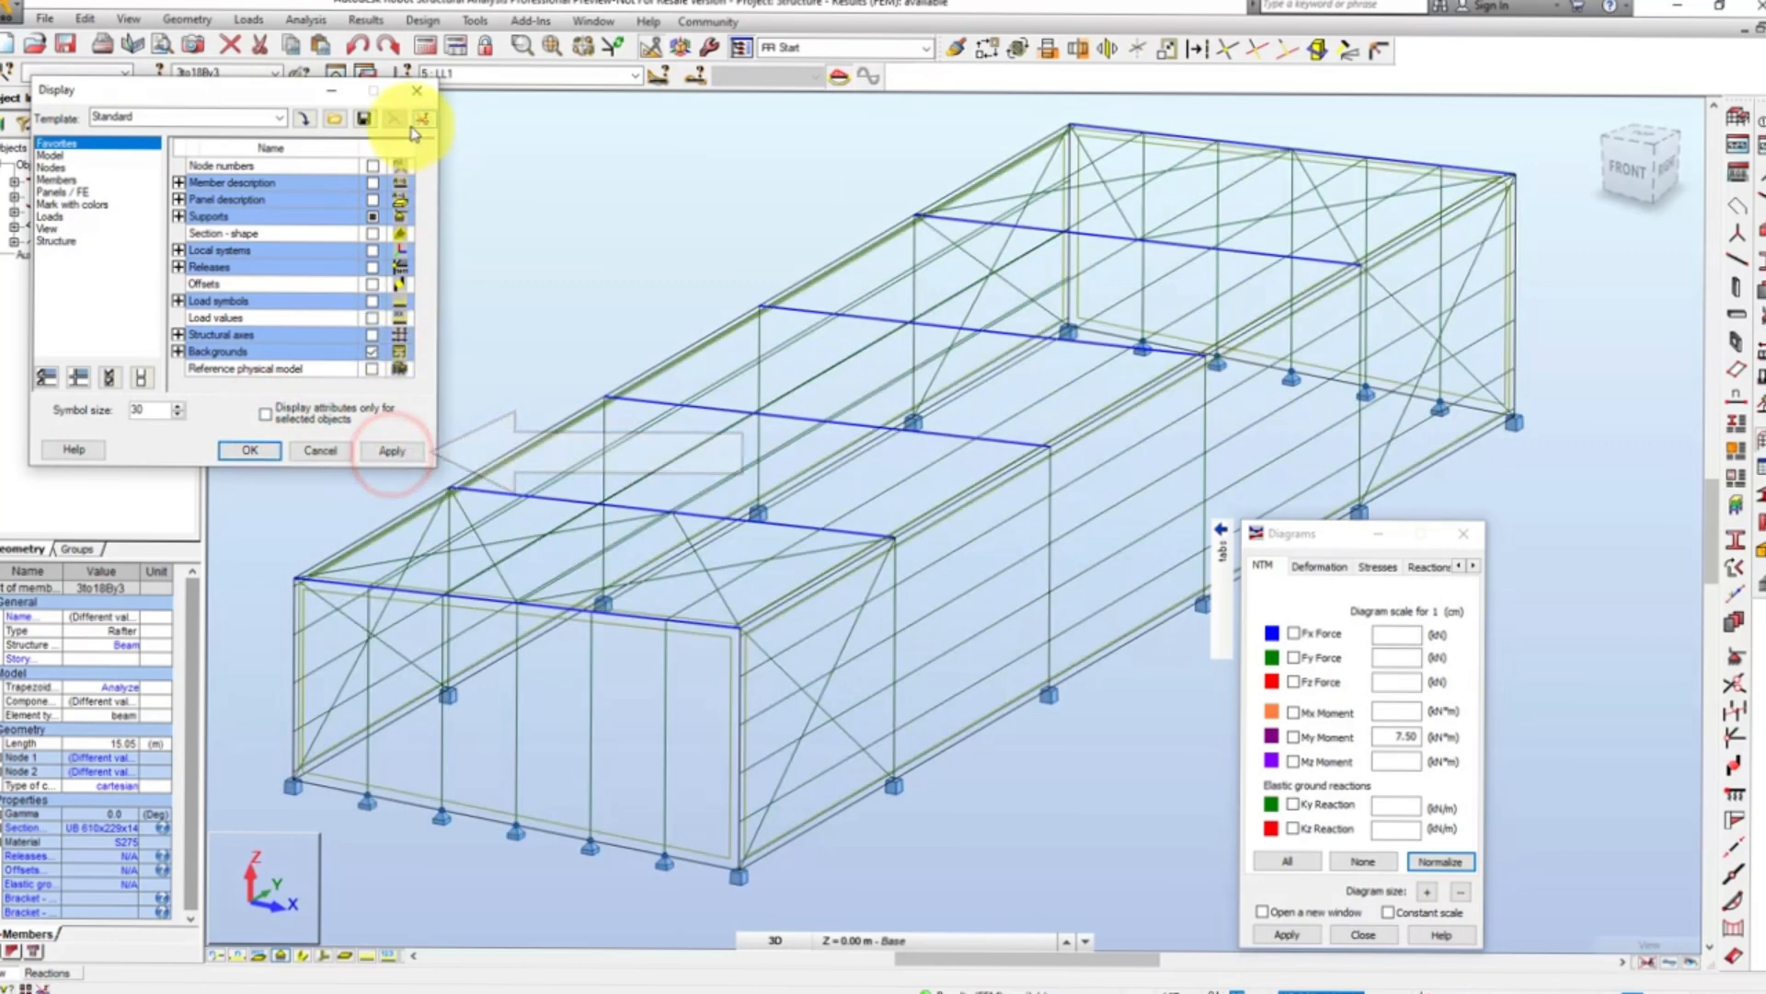
pyautogui.click(417, 90)
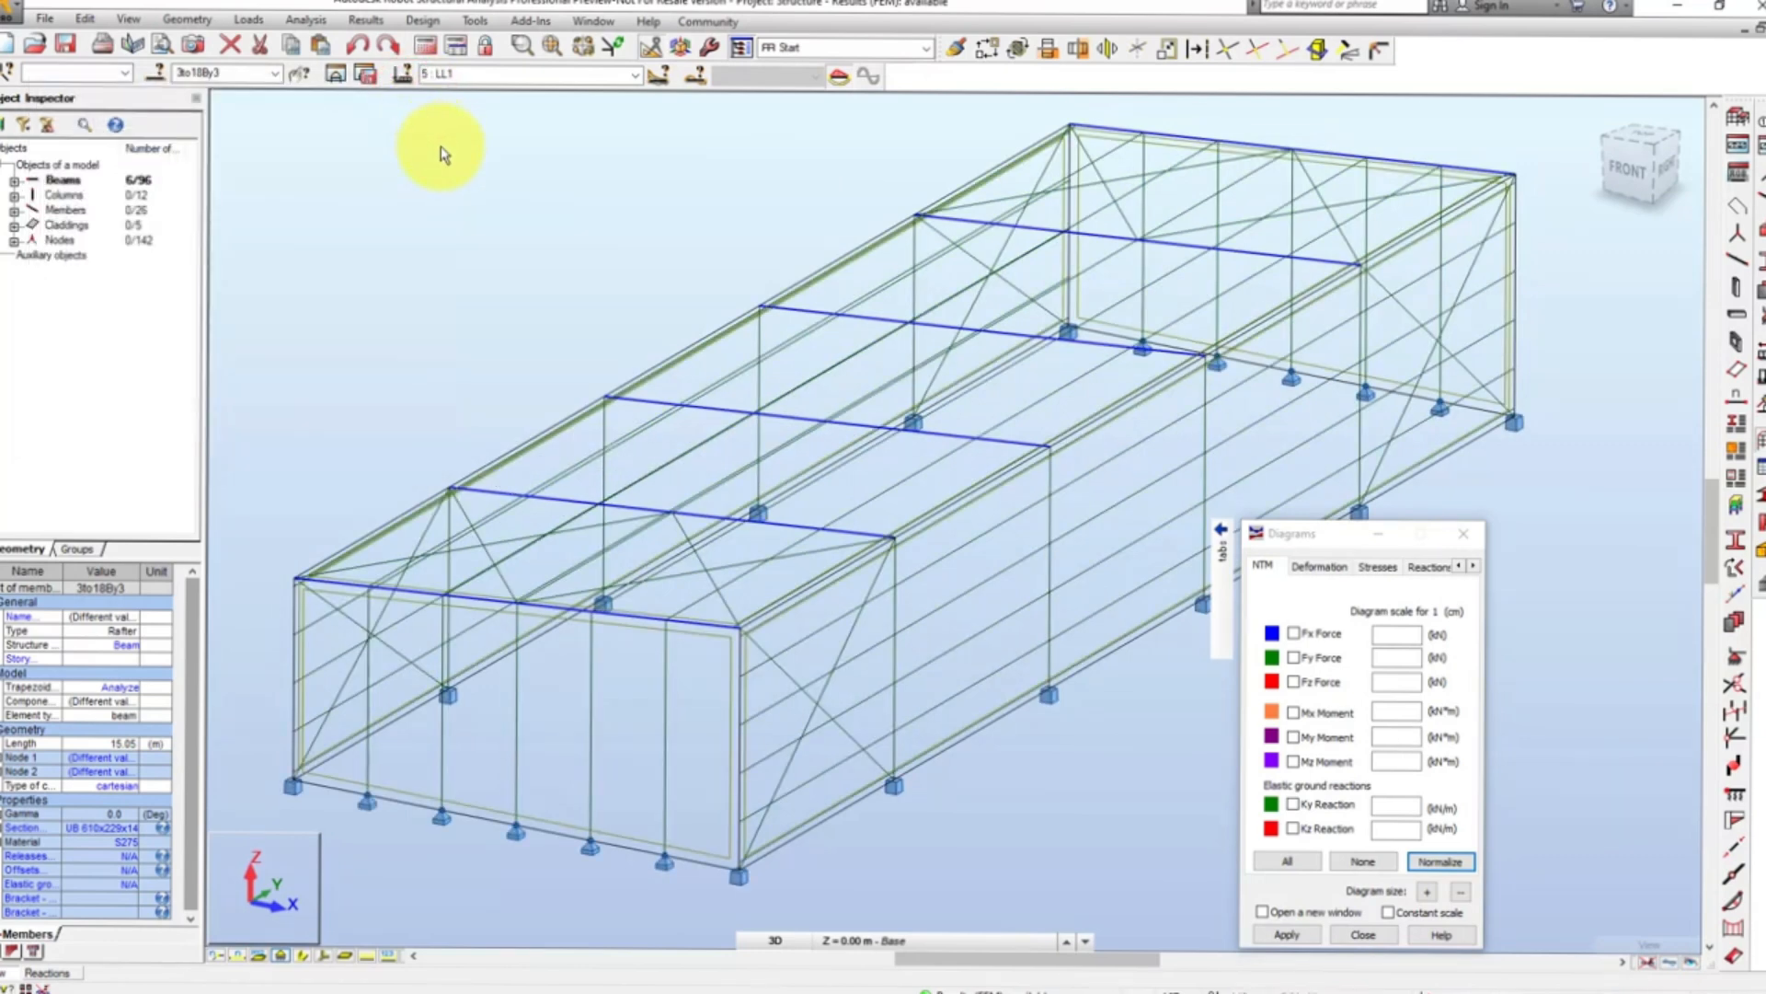
pyautogui.click(460, 235)
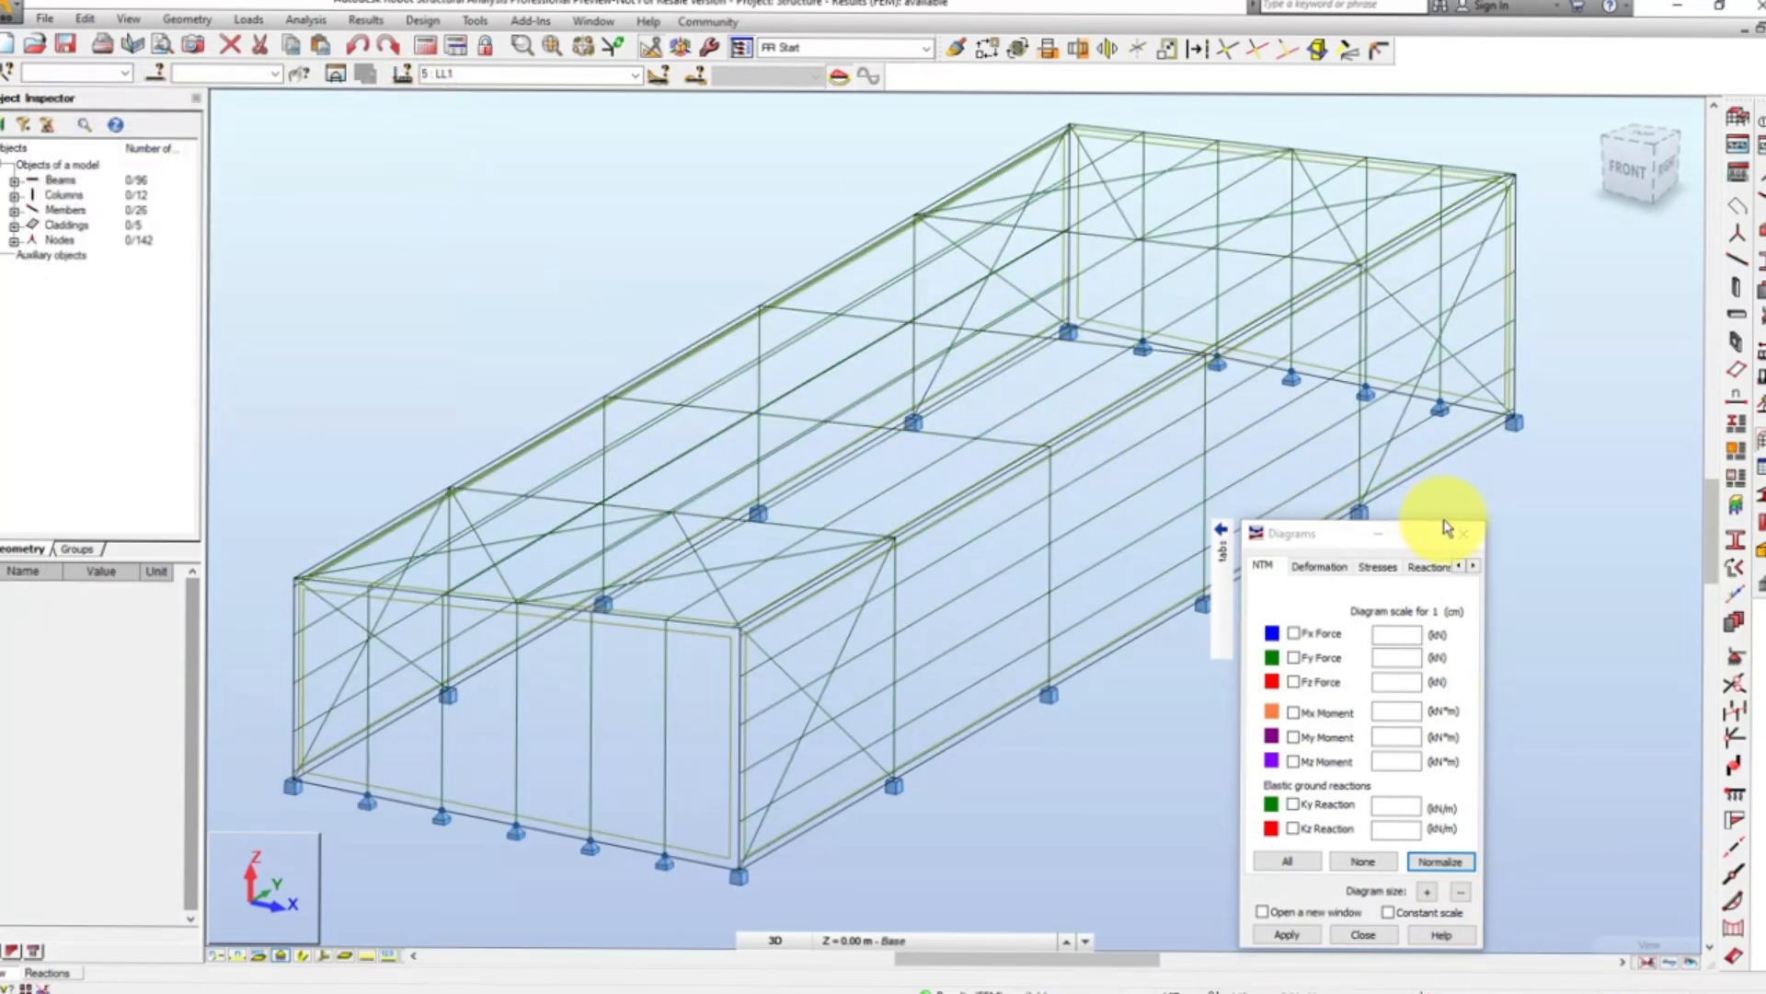
pyautogui.click(1463, 538)
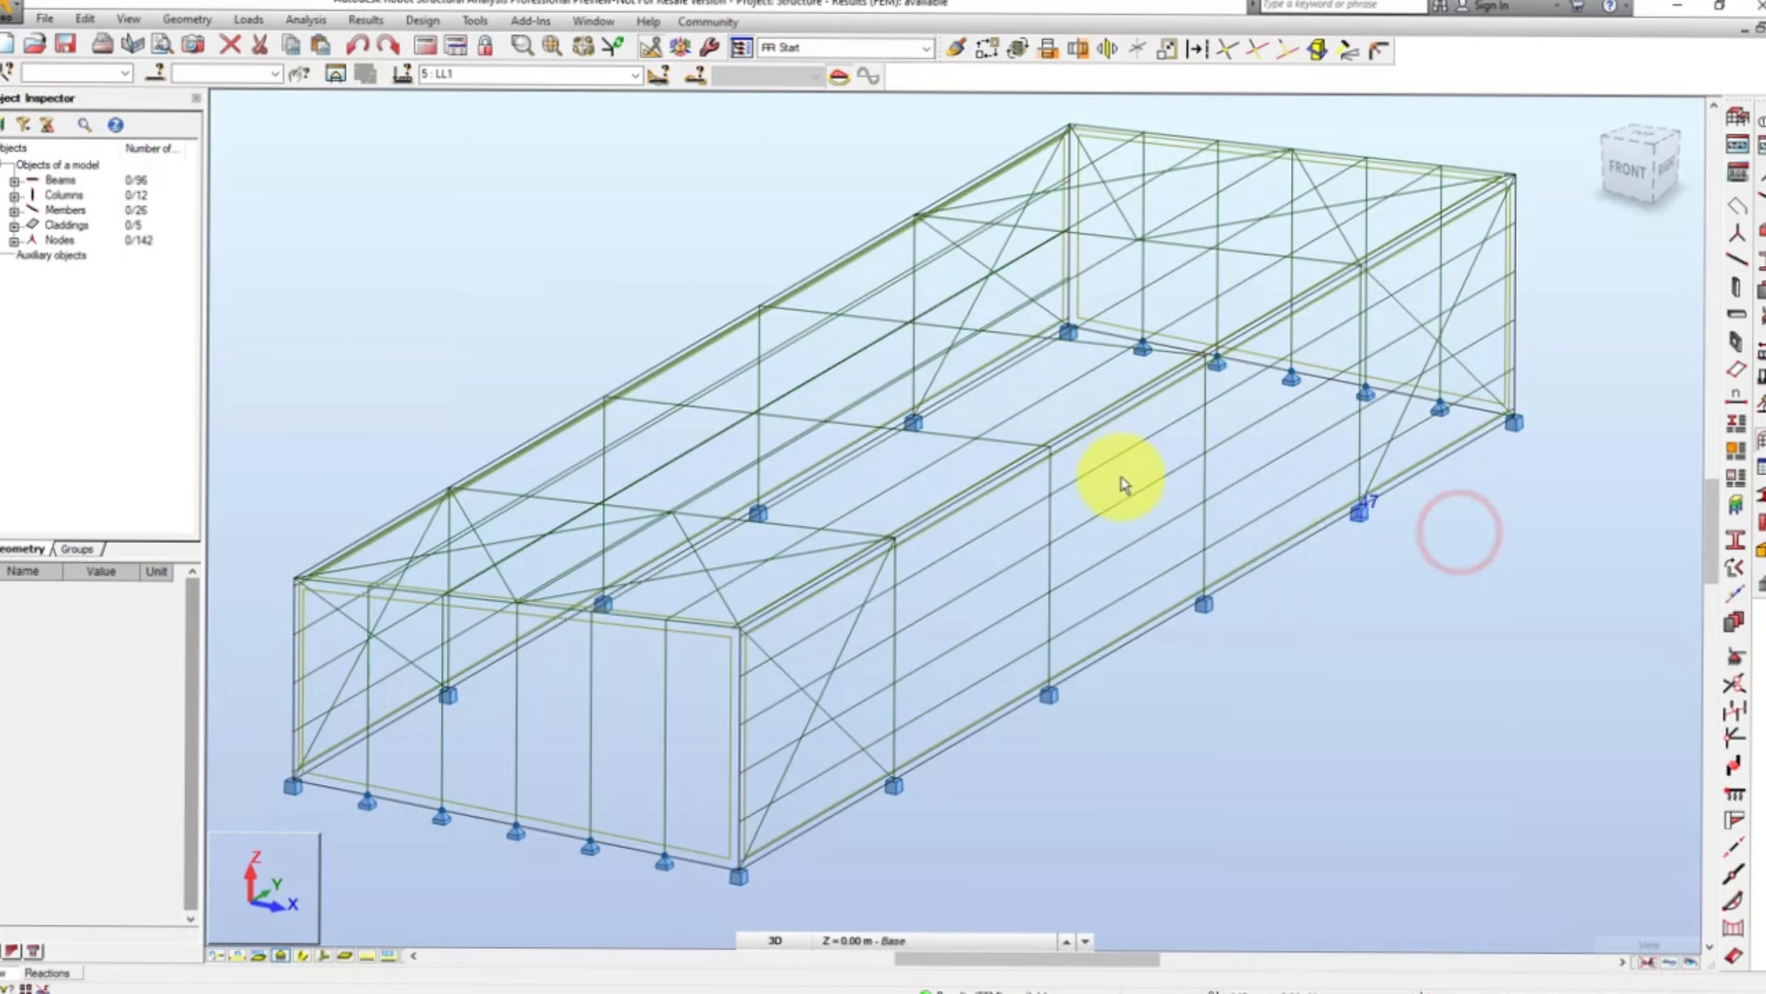
# - Open the Detailed Analysis of rafter member 6 and enlarge the diagram area above the results table
pyautogui.click(775, 529)
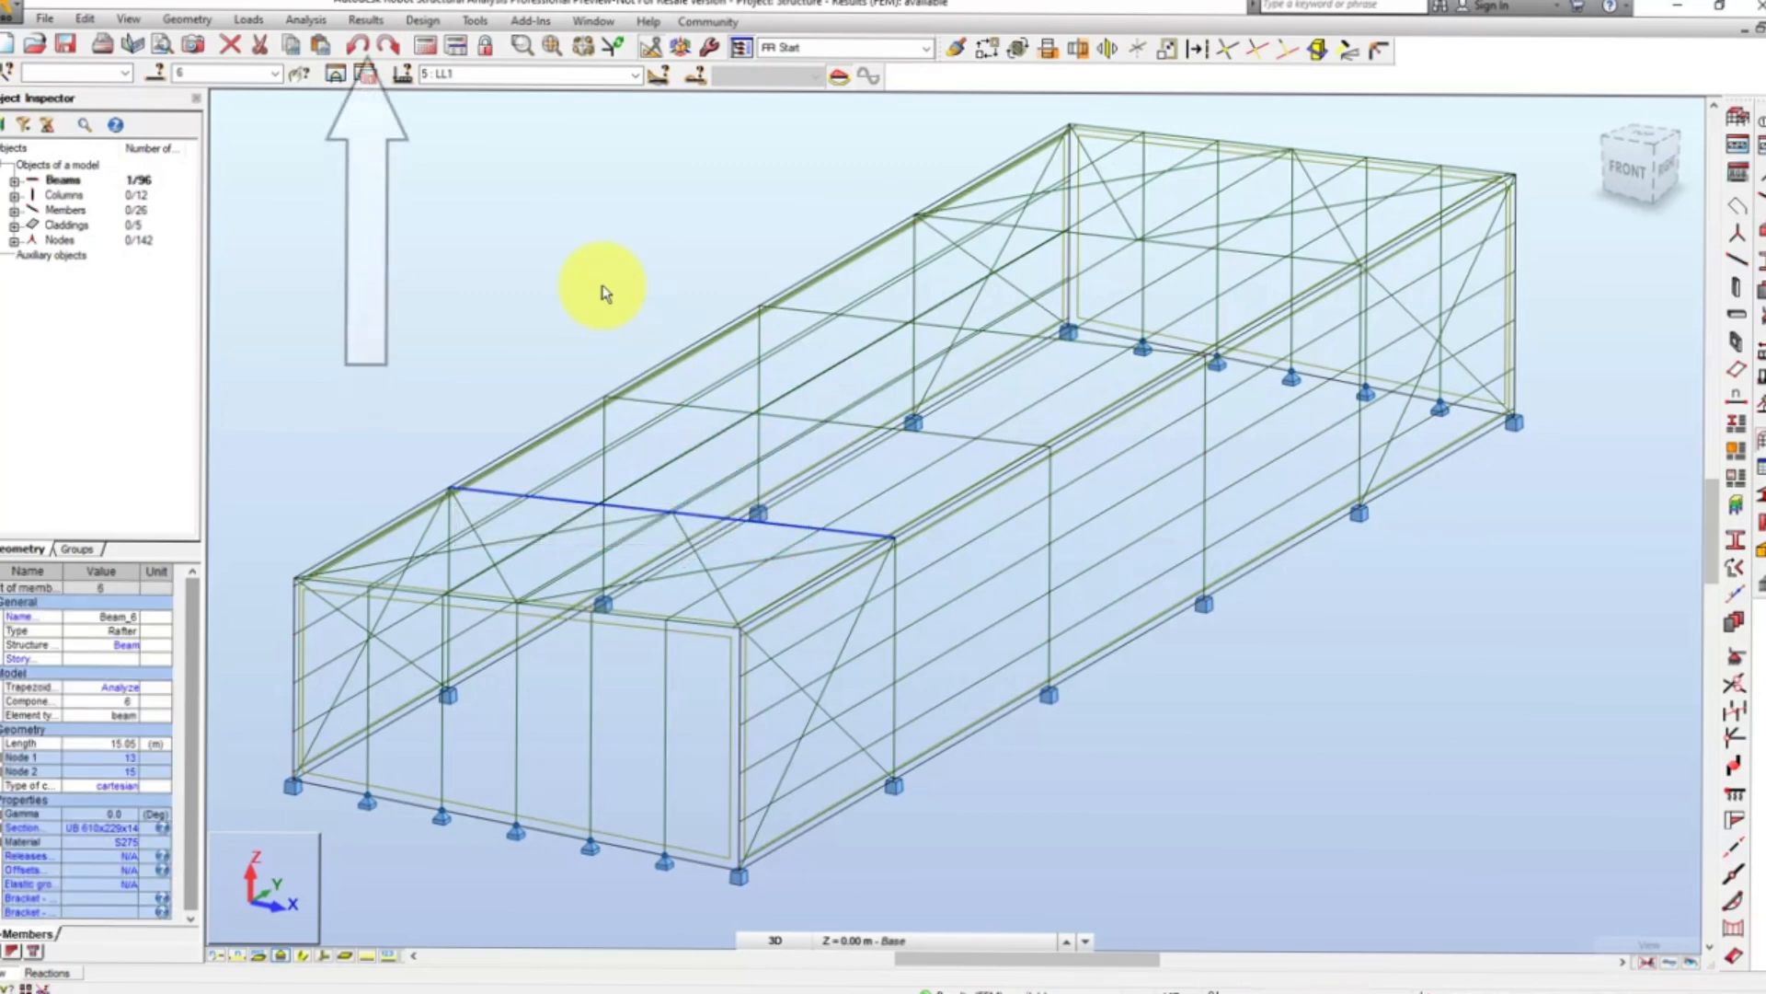
pyautogui.click(366, 20)
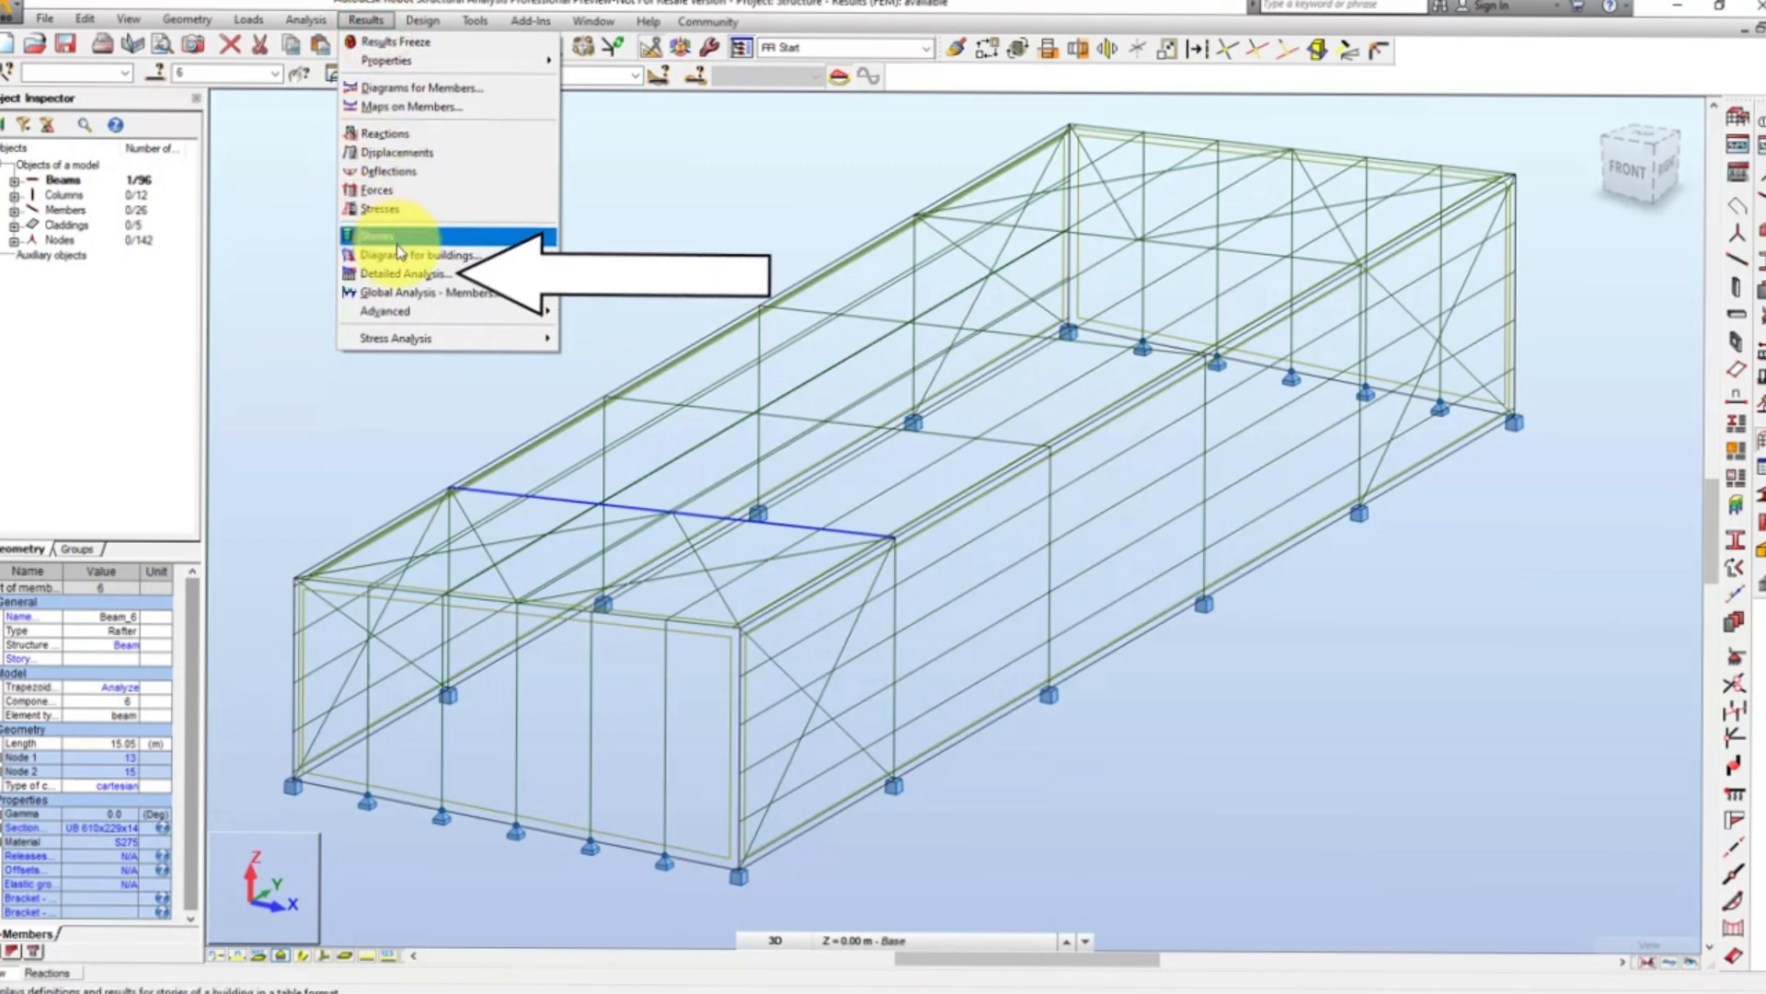
pyautogui.click(407, 273)
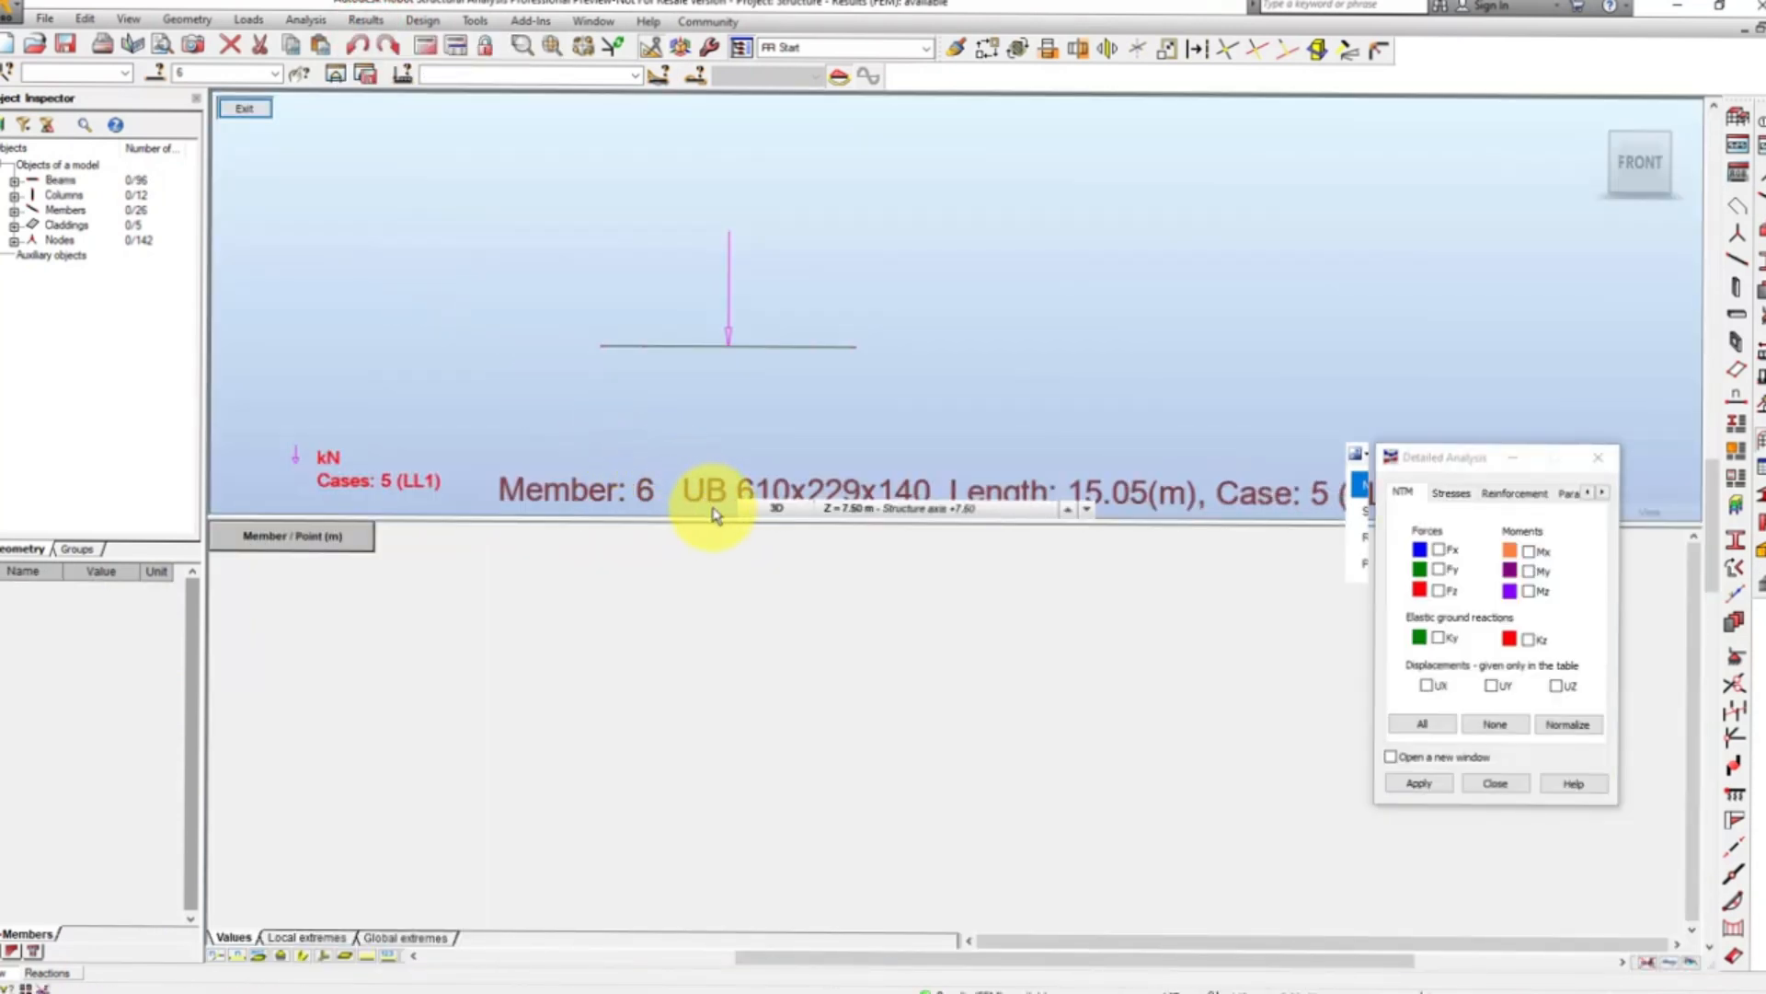
pyautogui.moveTo(718, 518); pyautogui.dragTo(741, 669)
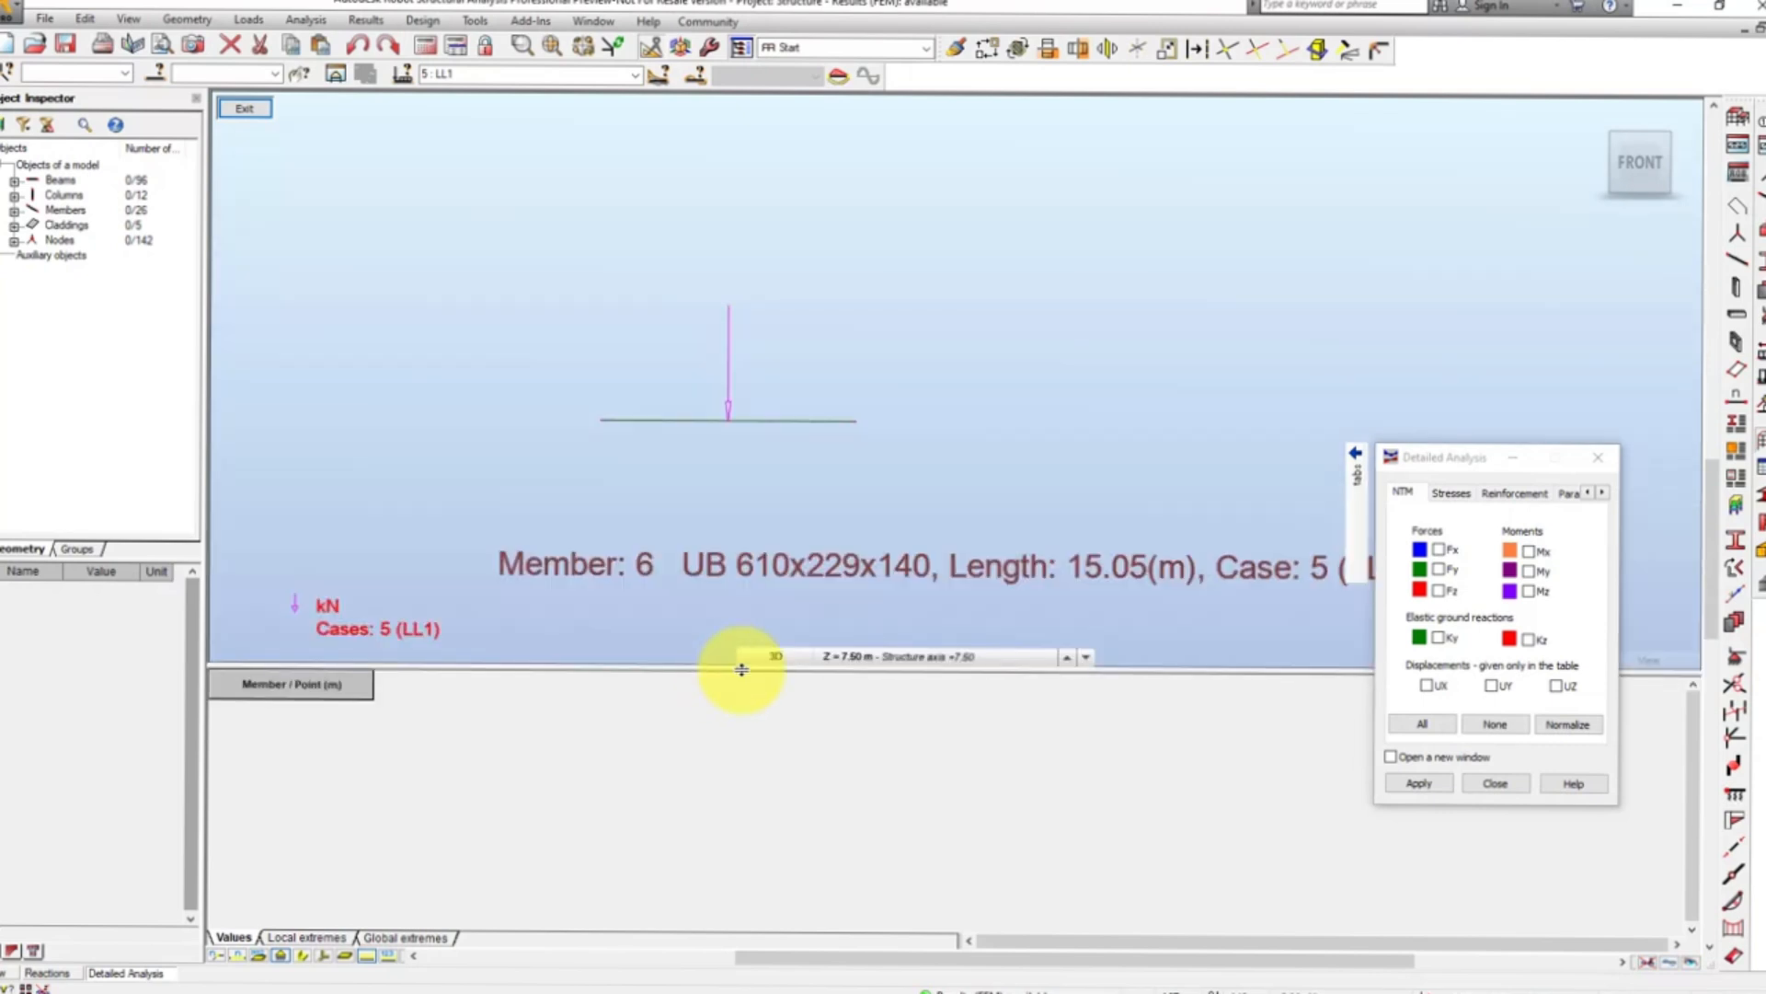
# - Display the Mx, My and Mz moment diagrams with their value table for rafter member 6
pyautogui.click(1529, 554)
pyautogui.click(1530, 571)
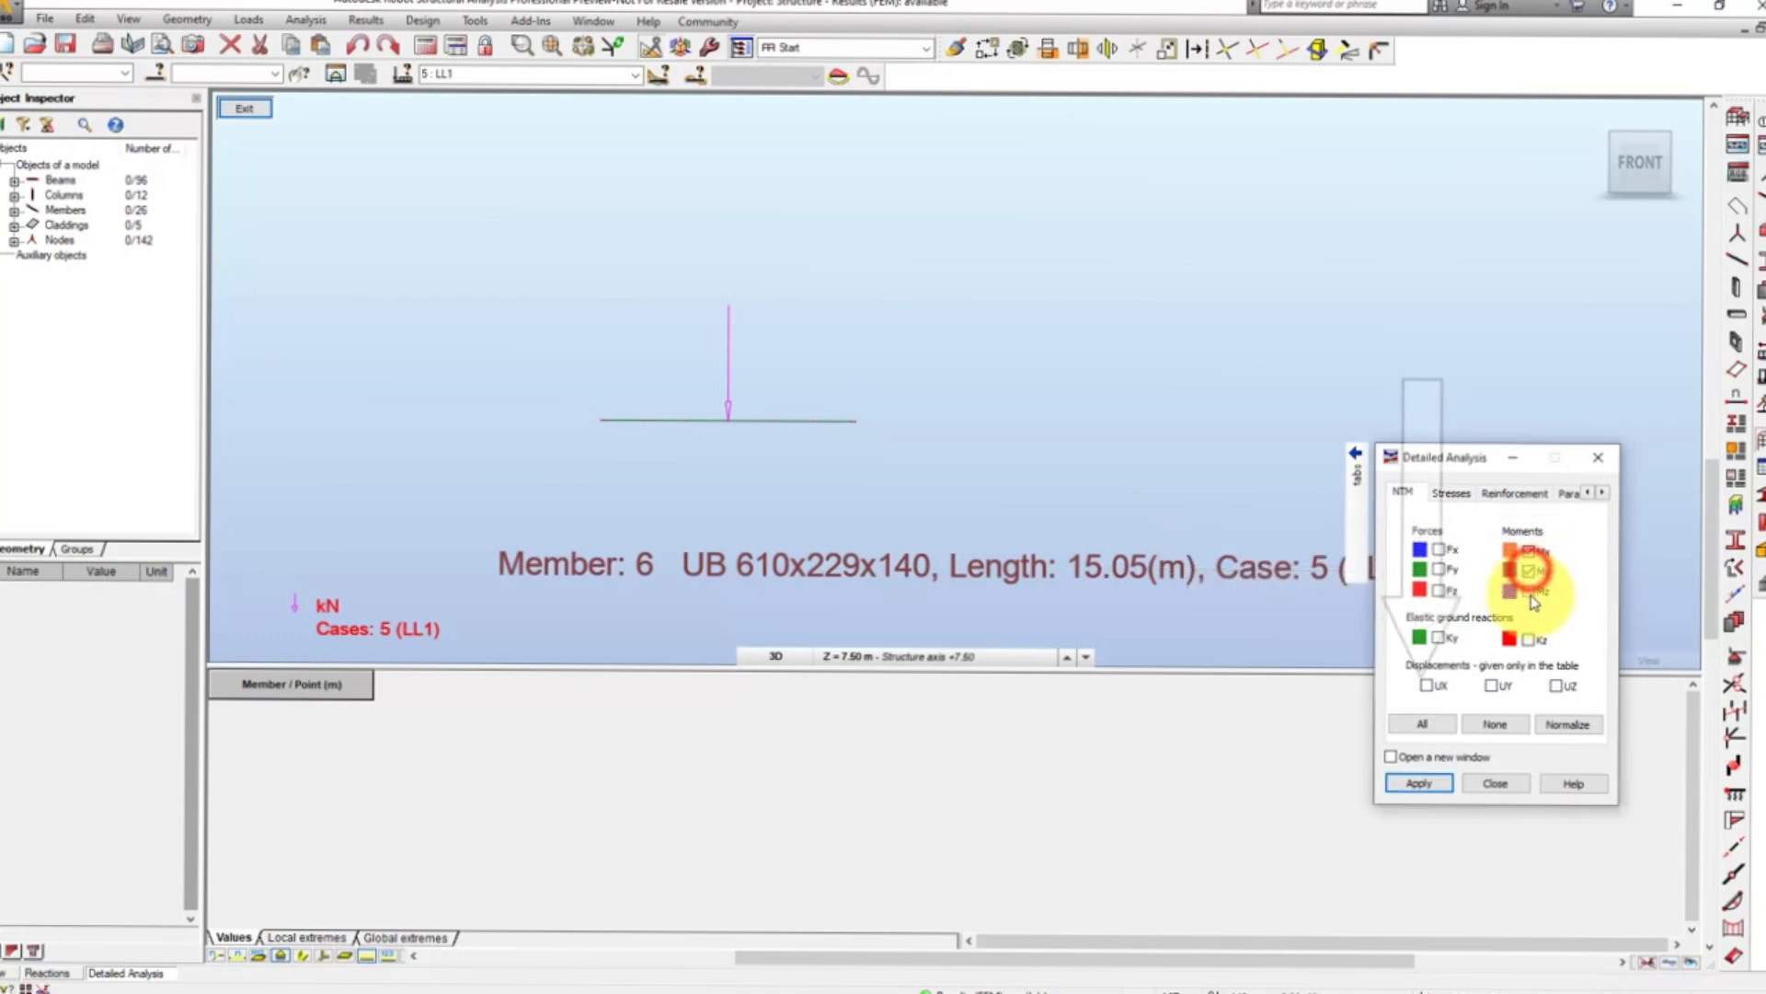
pyautogui.click(1529, 592)
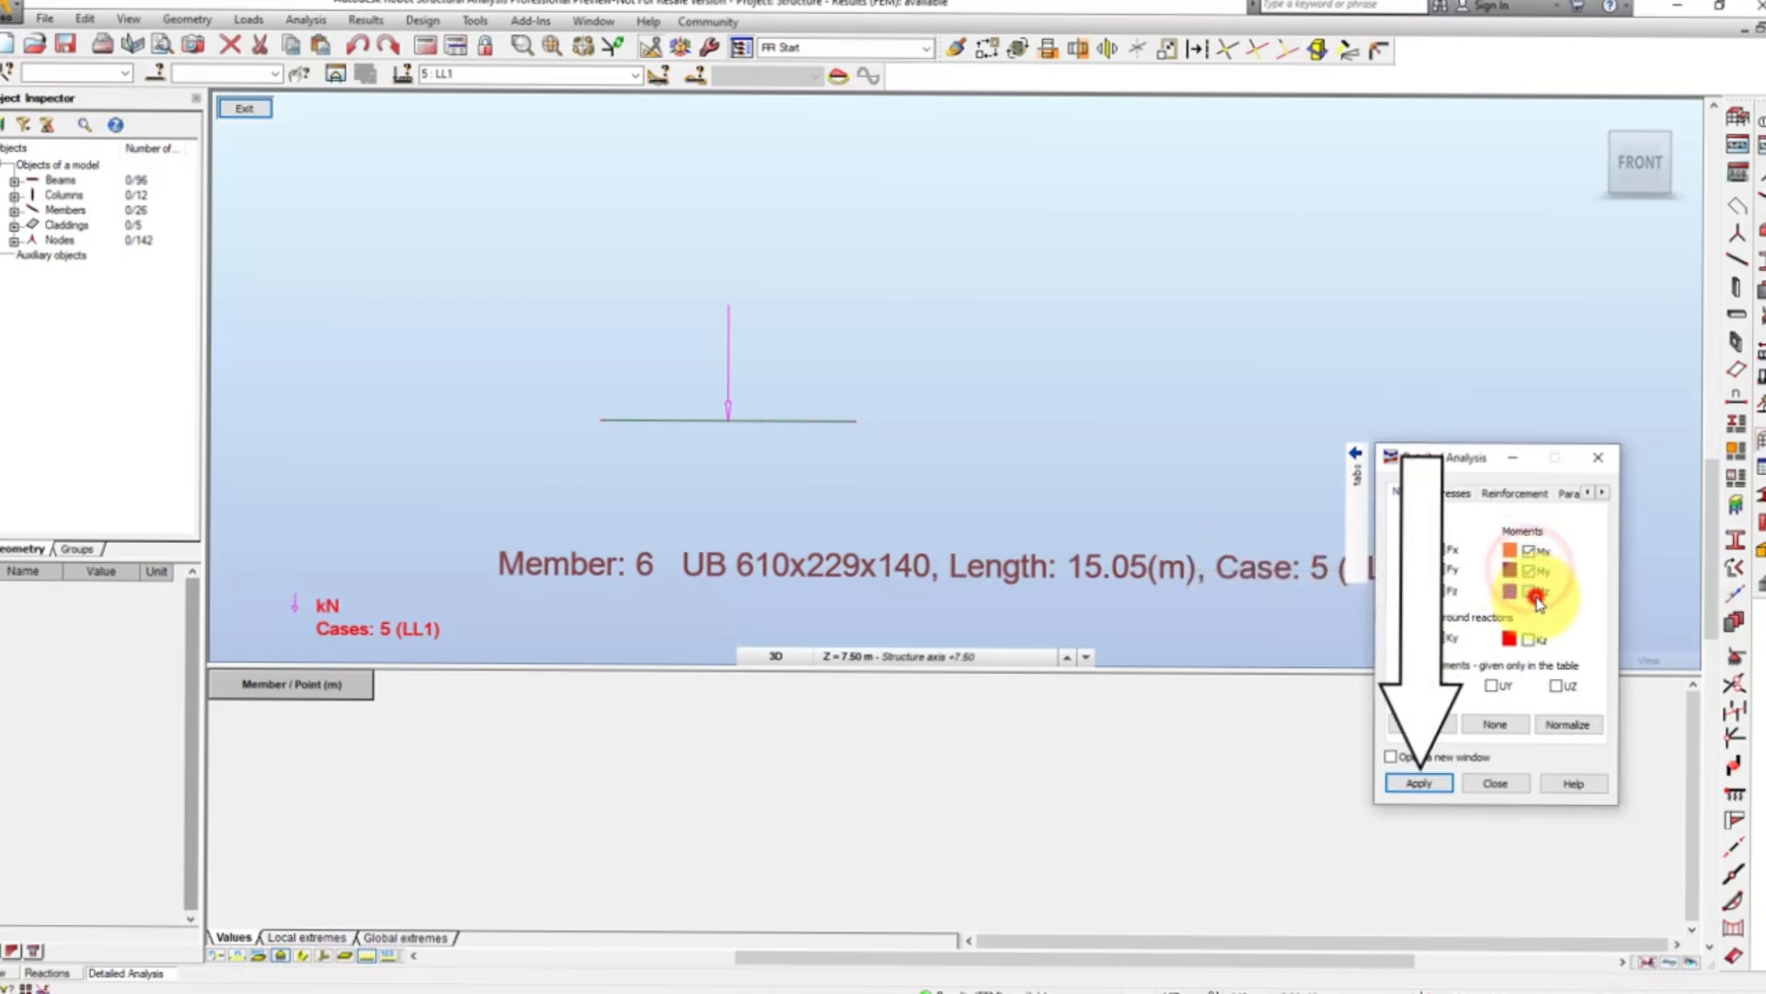
pyautogui.click(1420, 782)
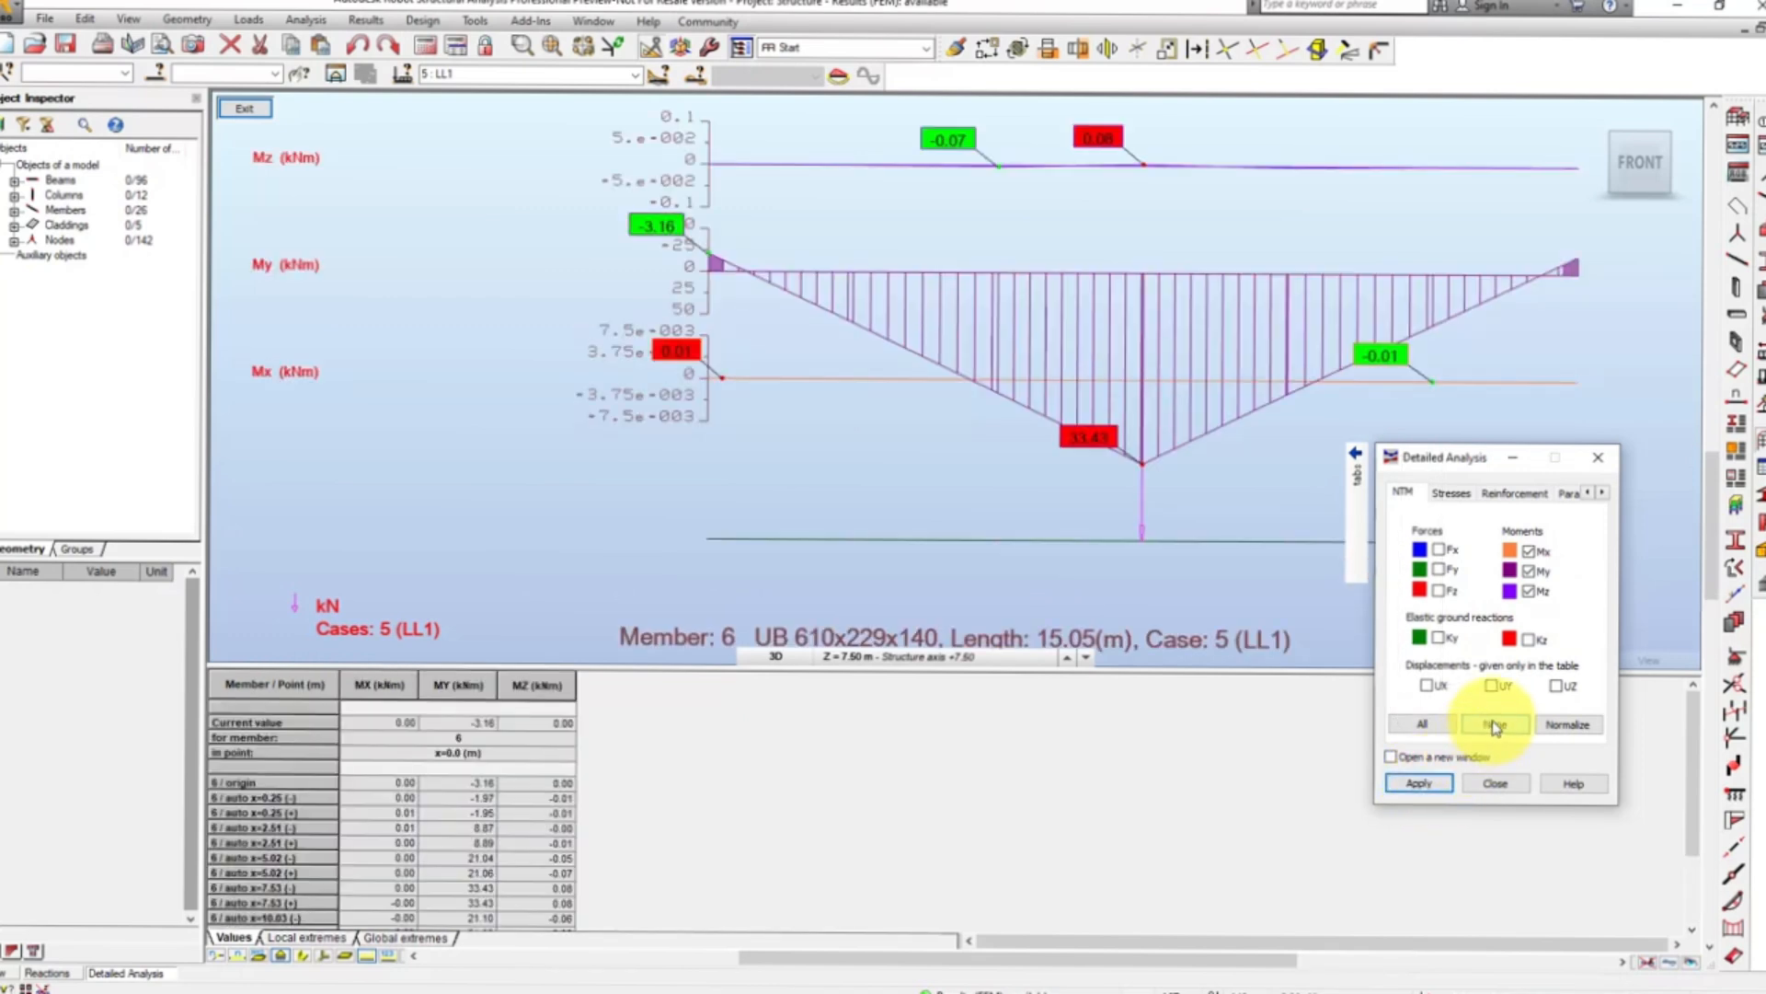
# - Label the member 6 moment diagrams with local extremes and enable reading current values at a chosen point along the member
pyautogui.click(1603, 494)
pyautogui.click(1602, 494)
pyautogui.click(1606, 496)
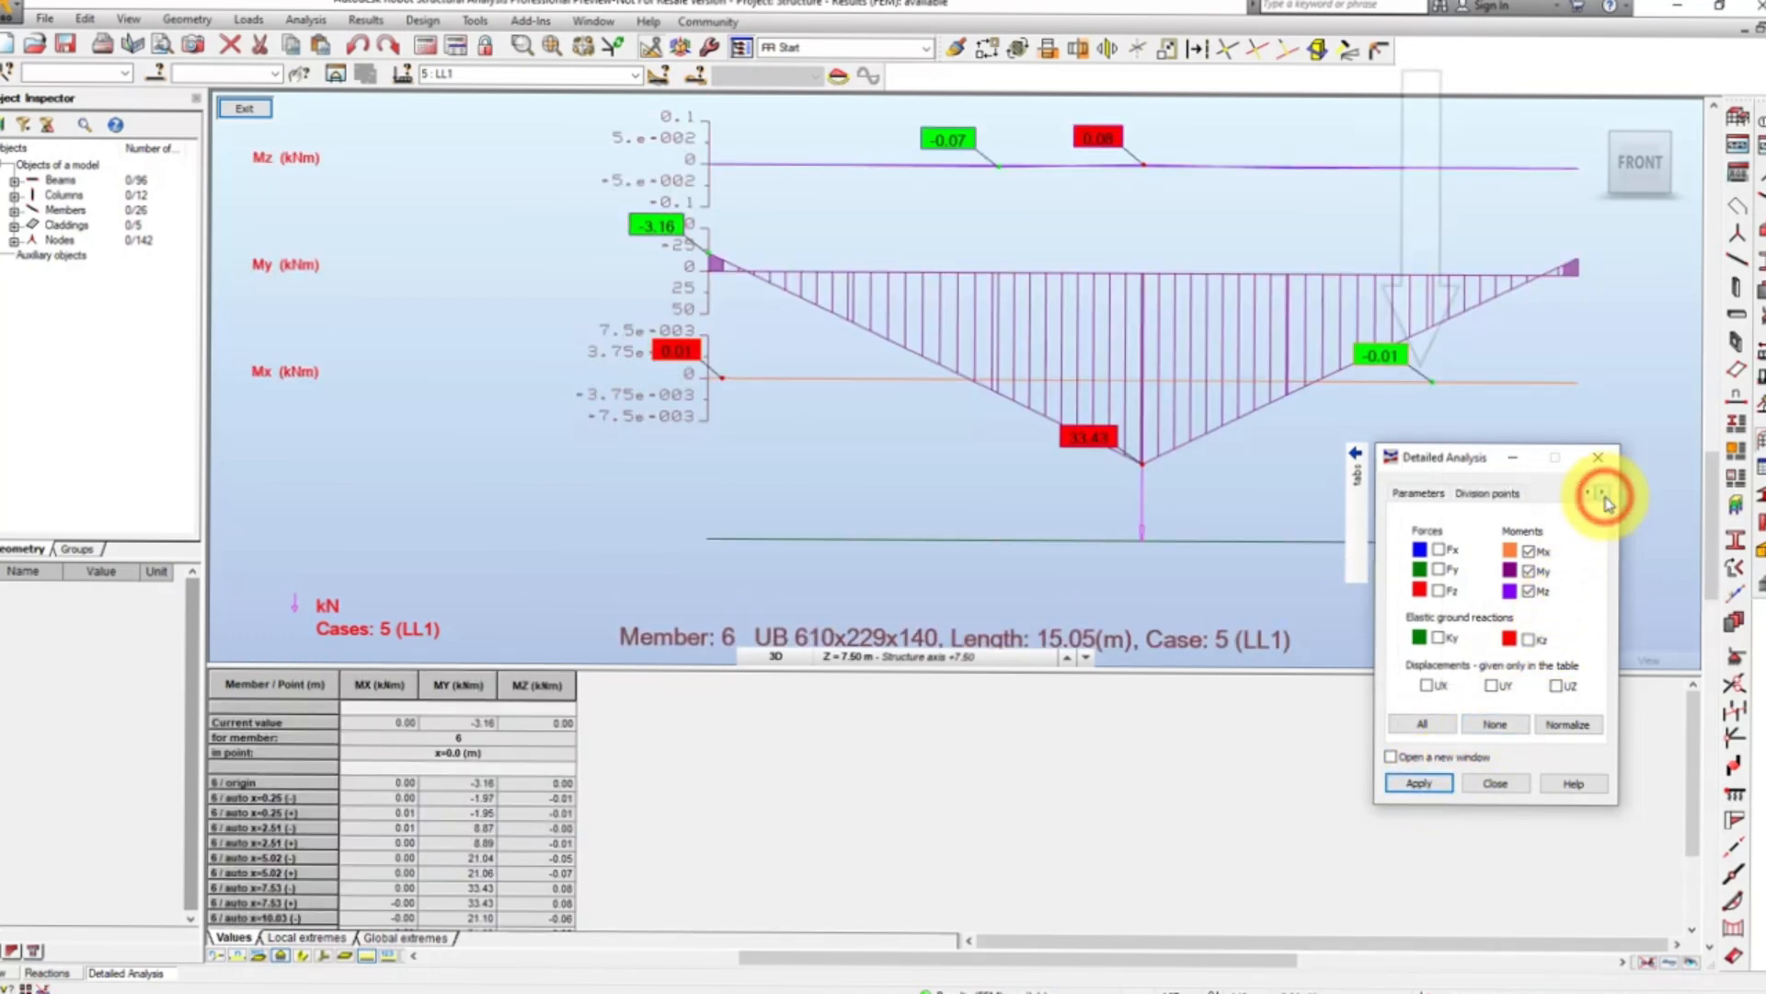
pyautogui.click(1429, 492)
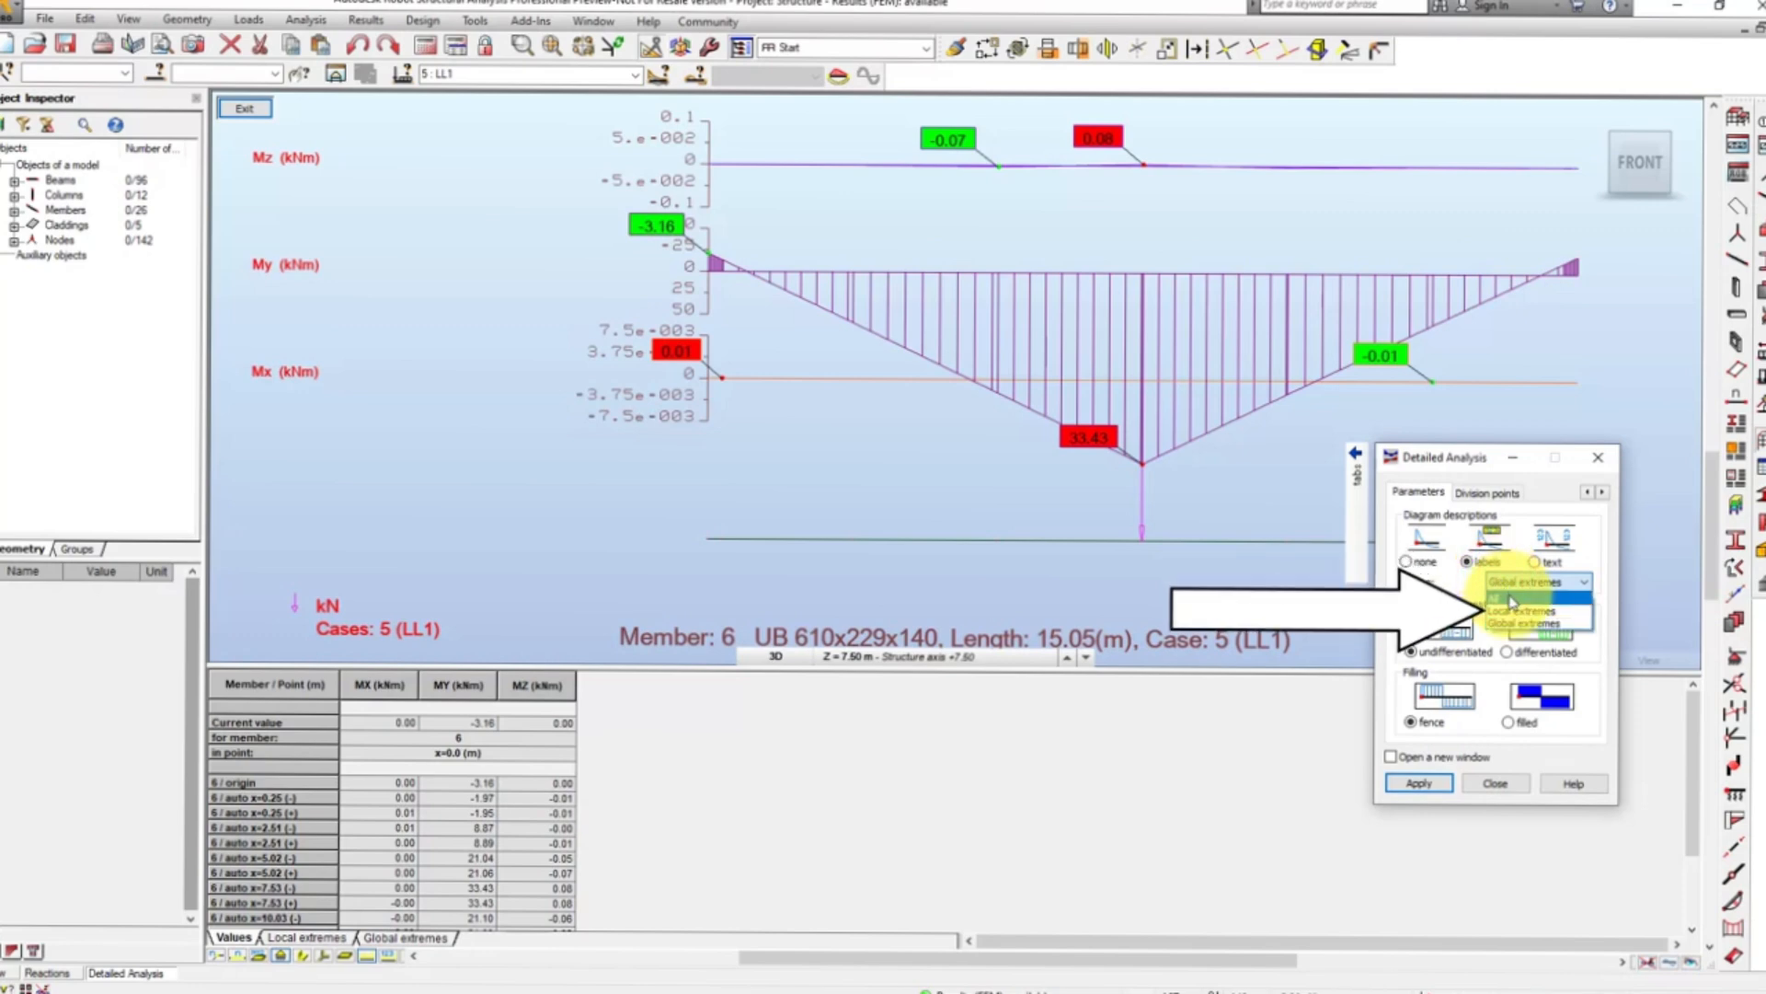
pyautogui.click(1513, 613)
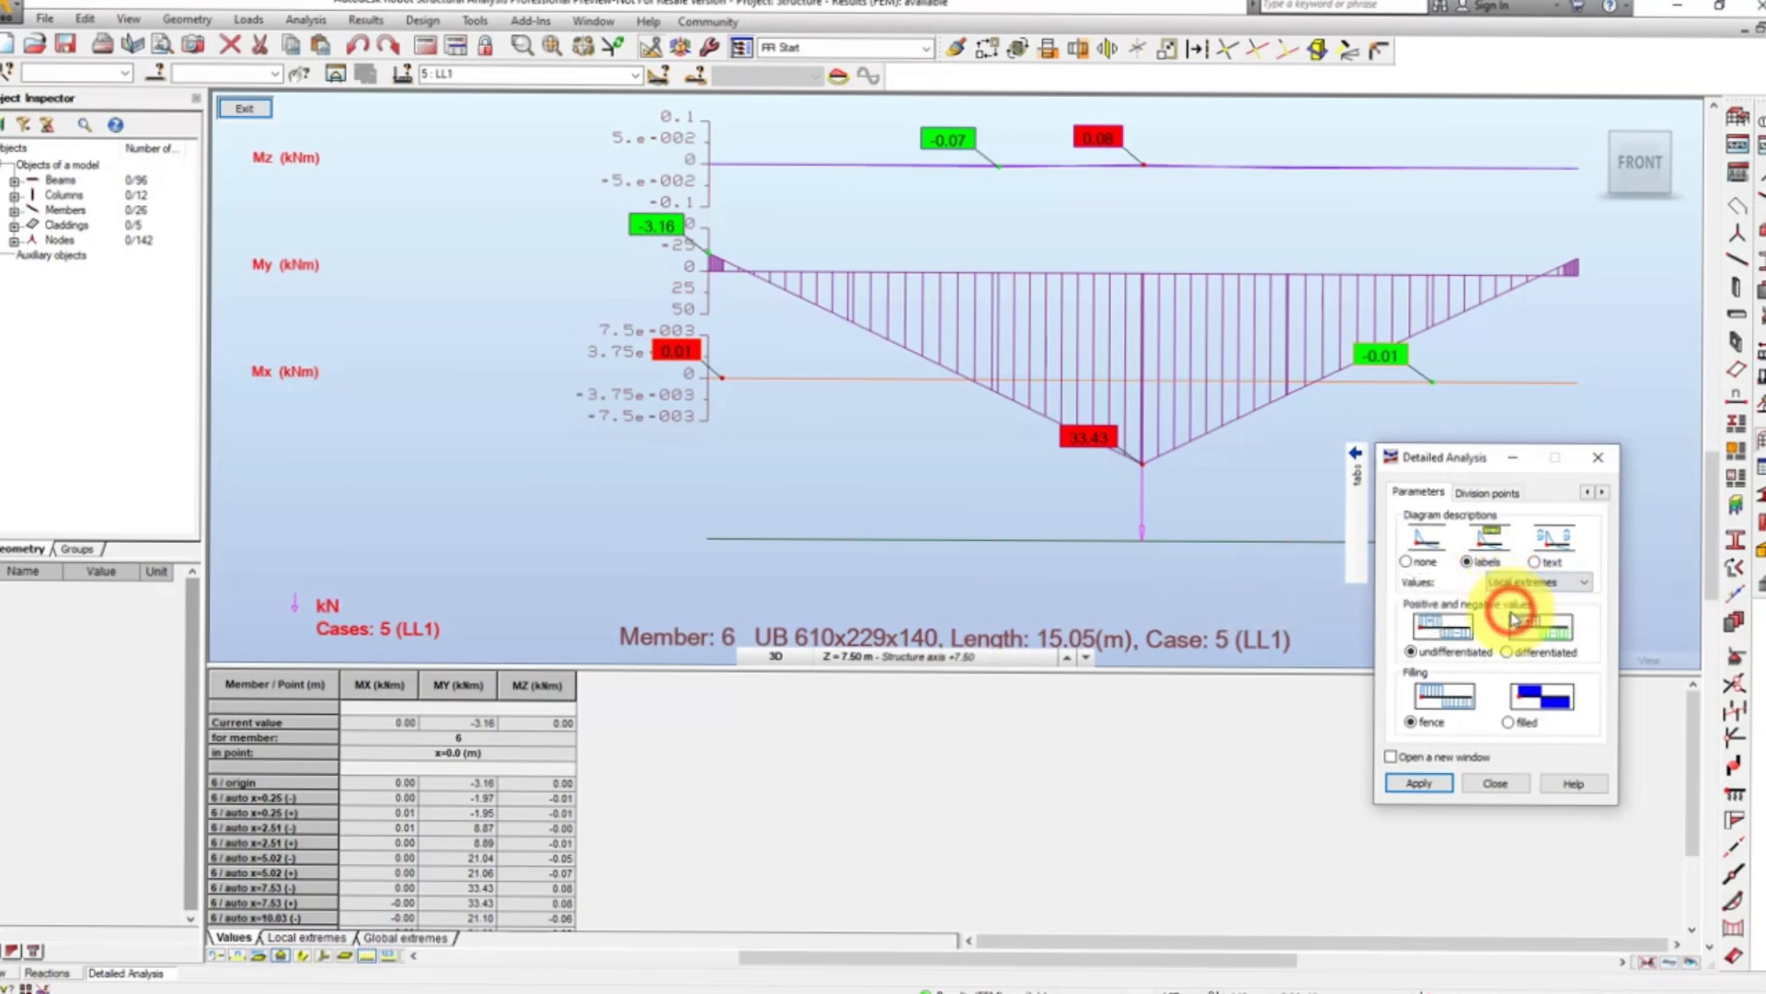
pyautogui.click(1418, 784)
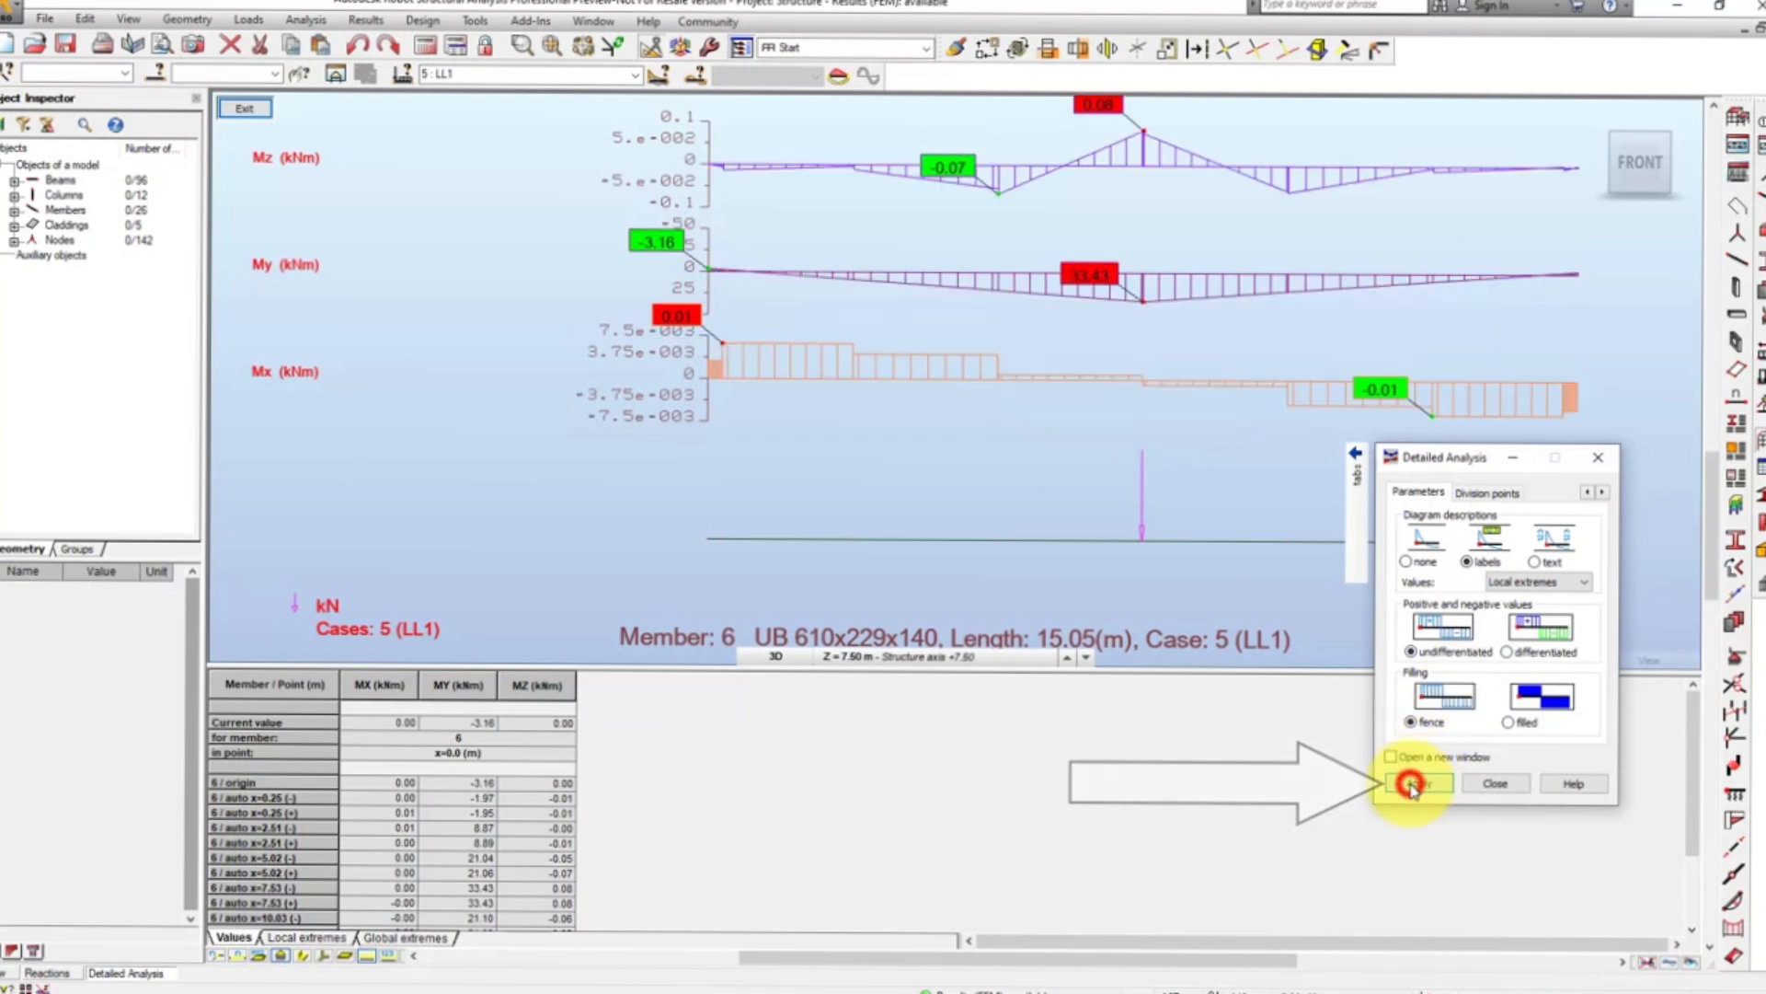
pyautogui.click(563, 753)
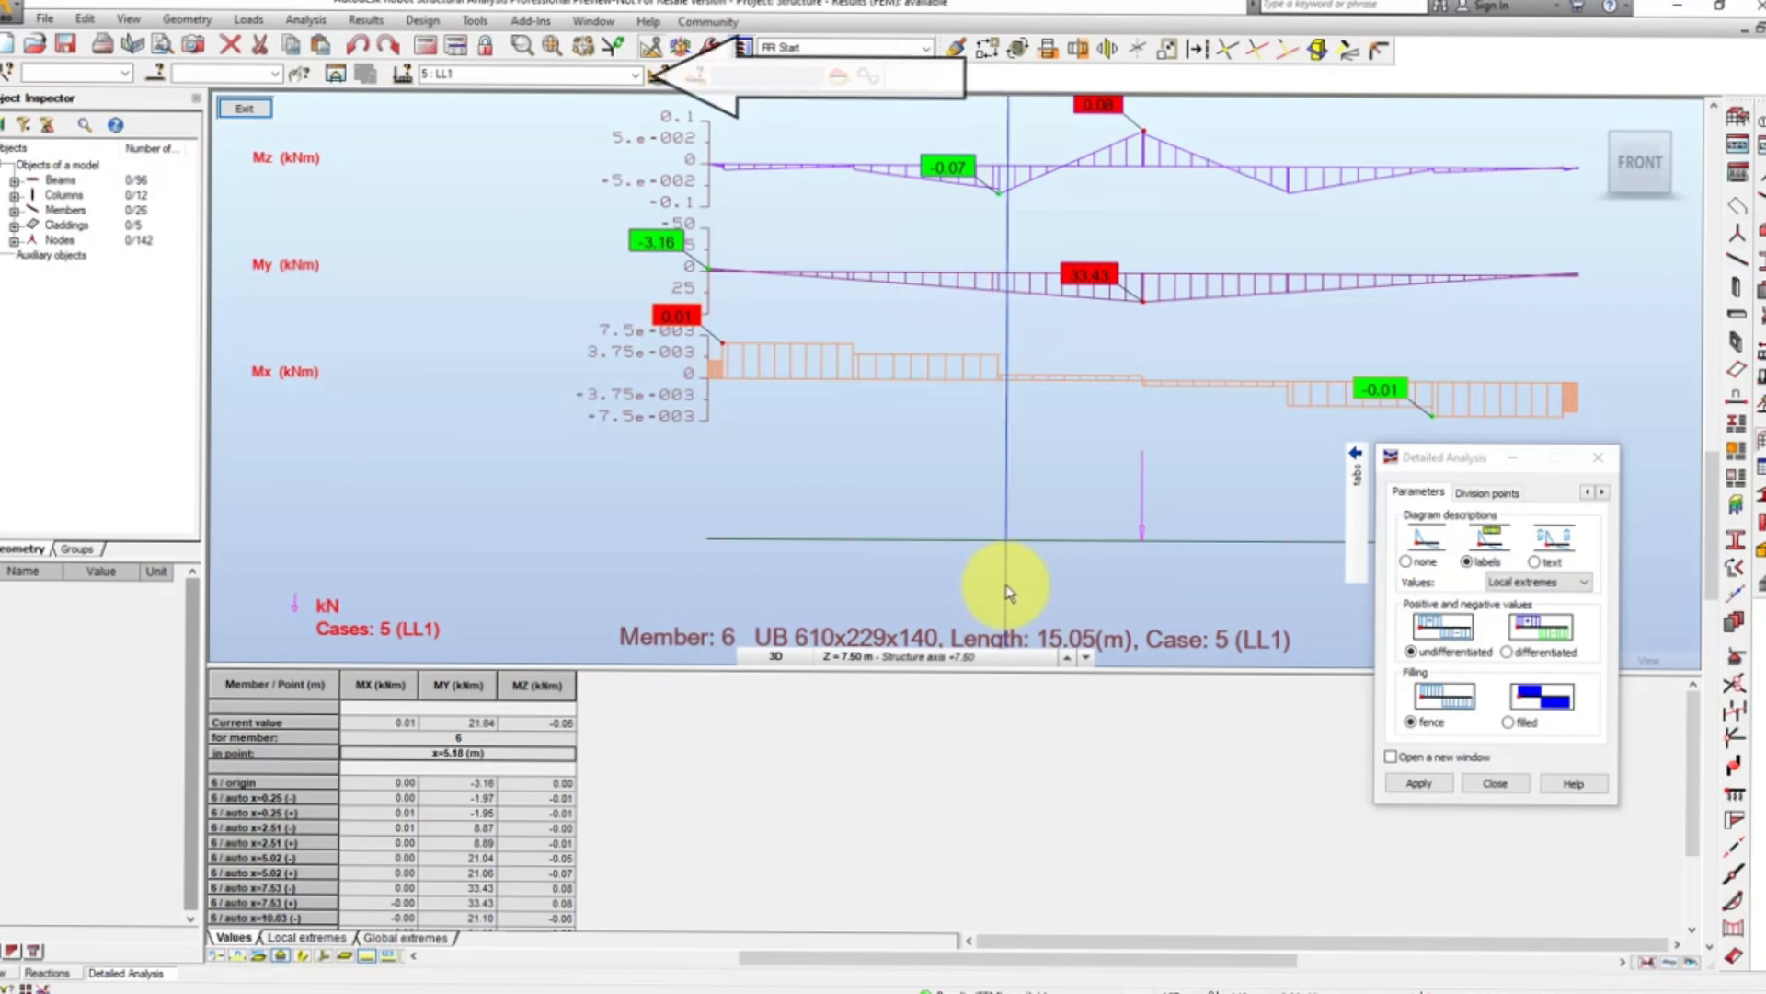
# - Review the moment diagrams of rafter member 6 for load case WIND1, followed by case ULS
pyautogui.click(634, 73)
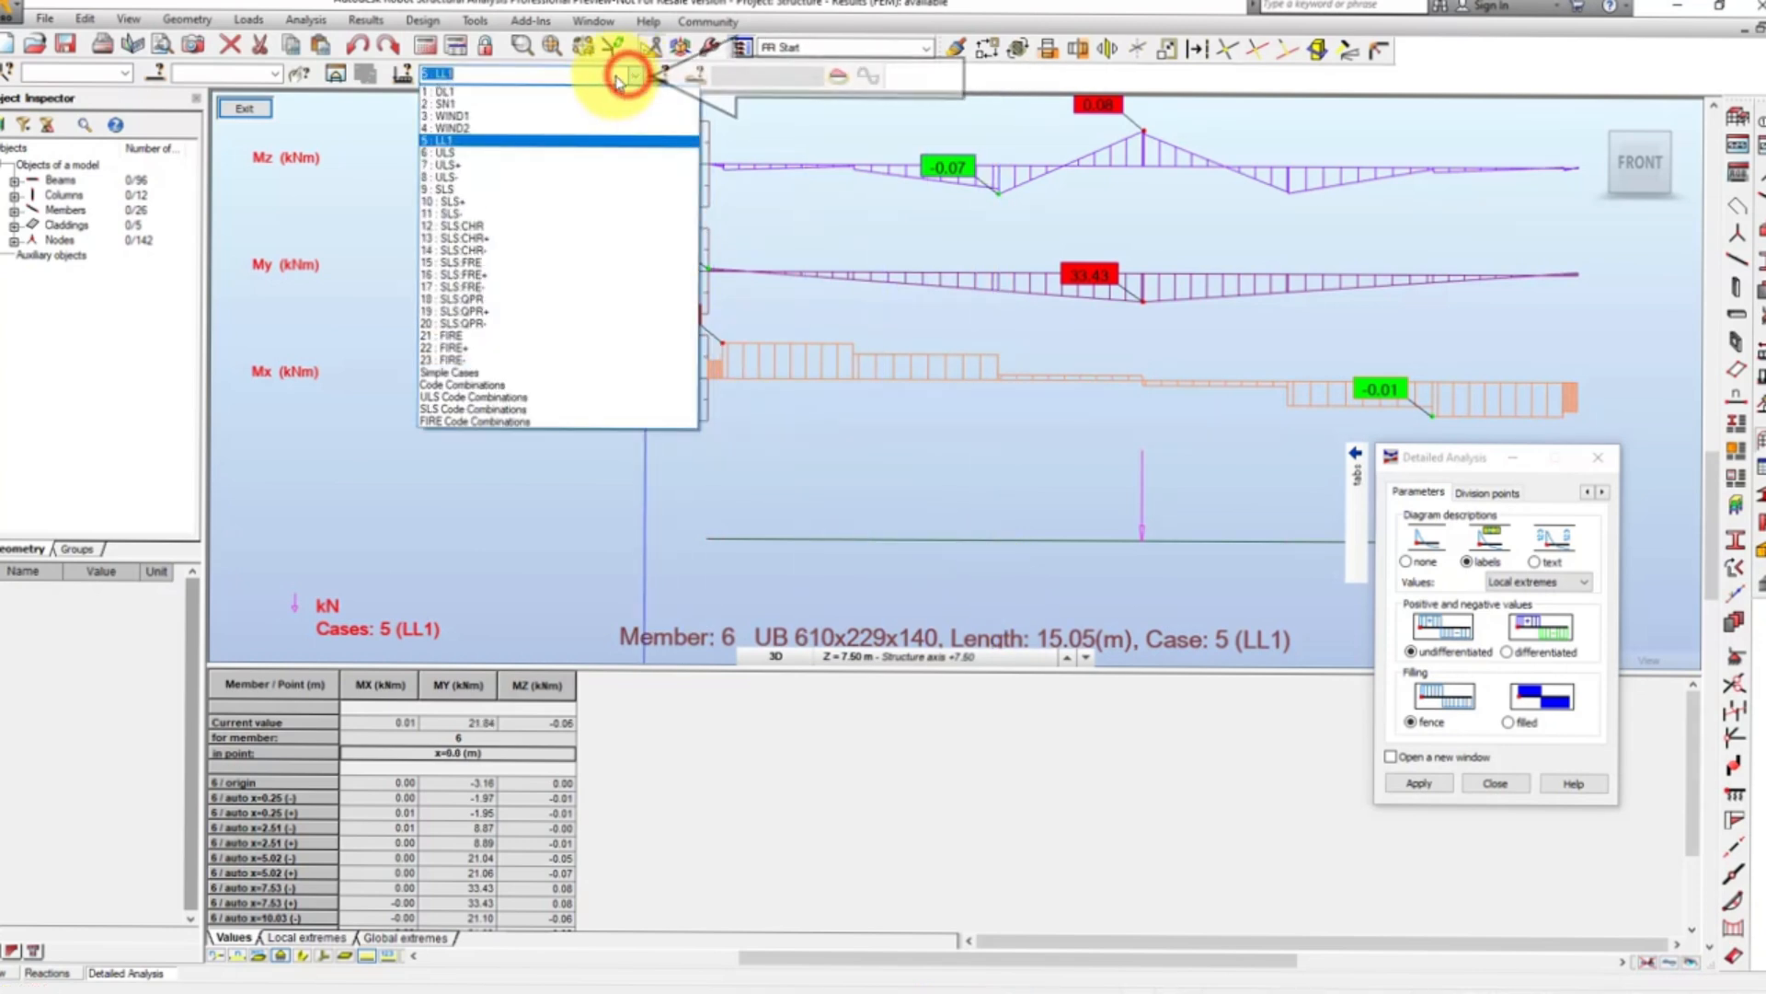
pyautogui.click(545, 118)
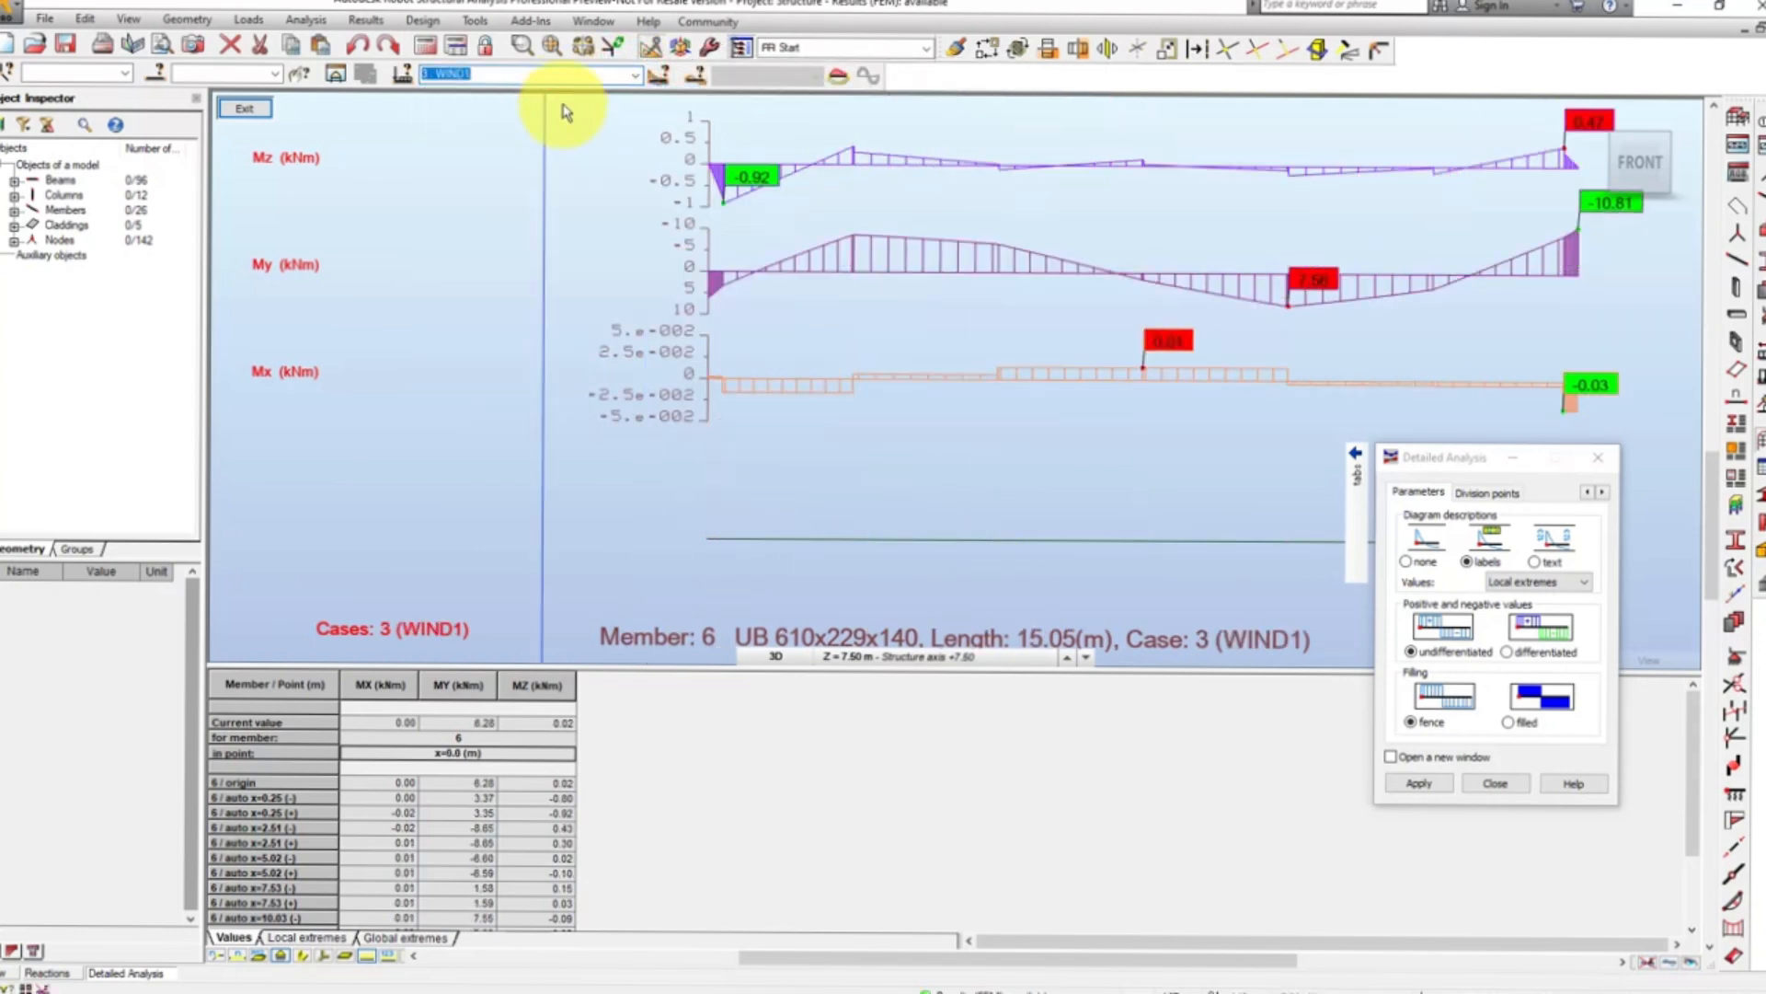
pyautogui.click(636, 76)
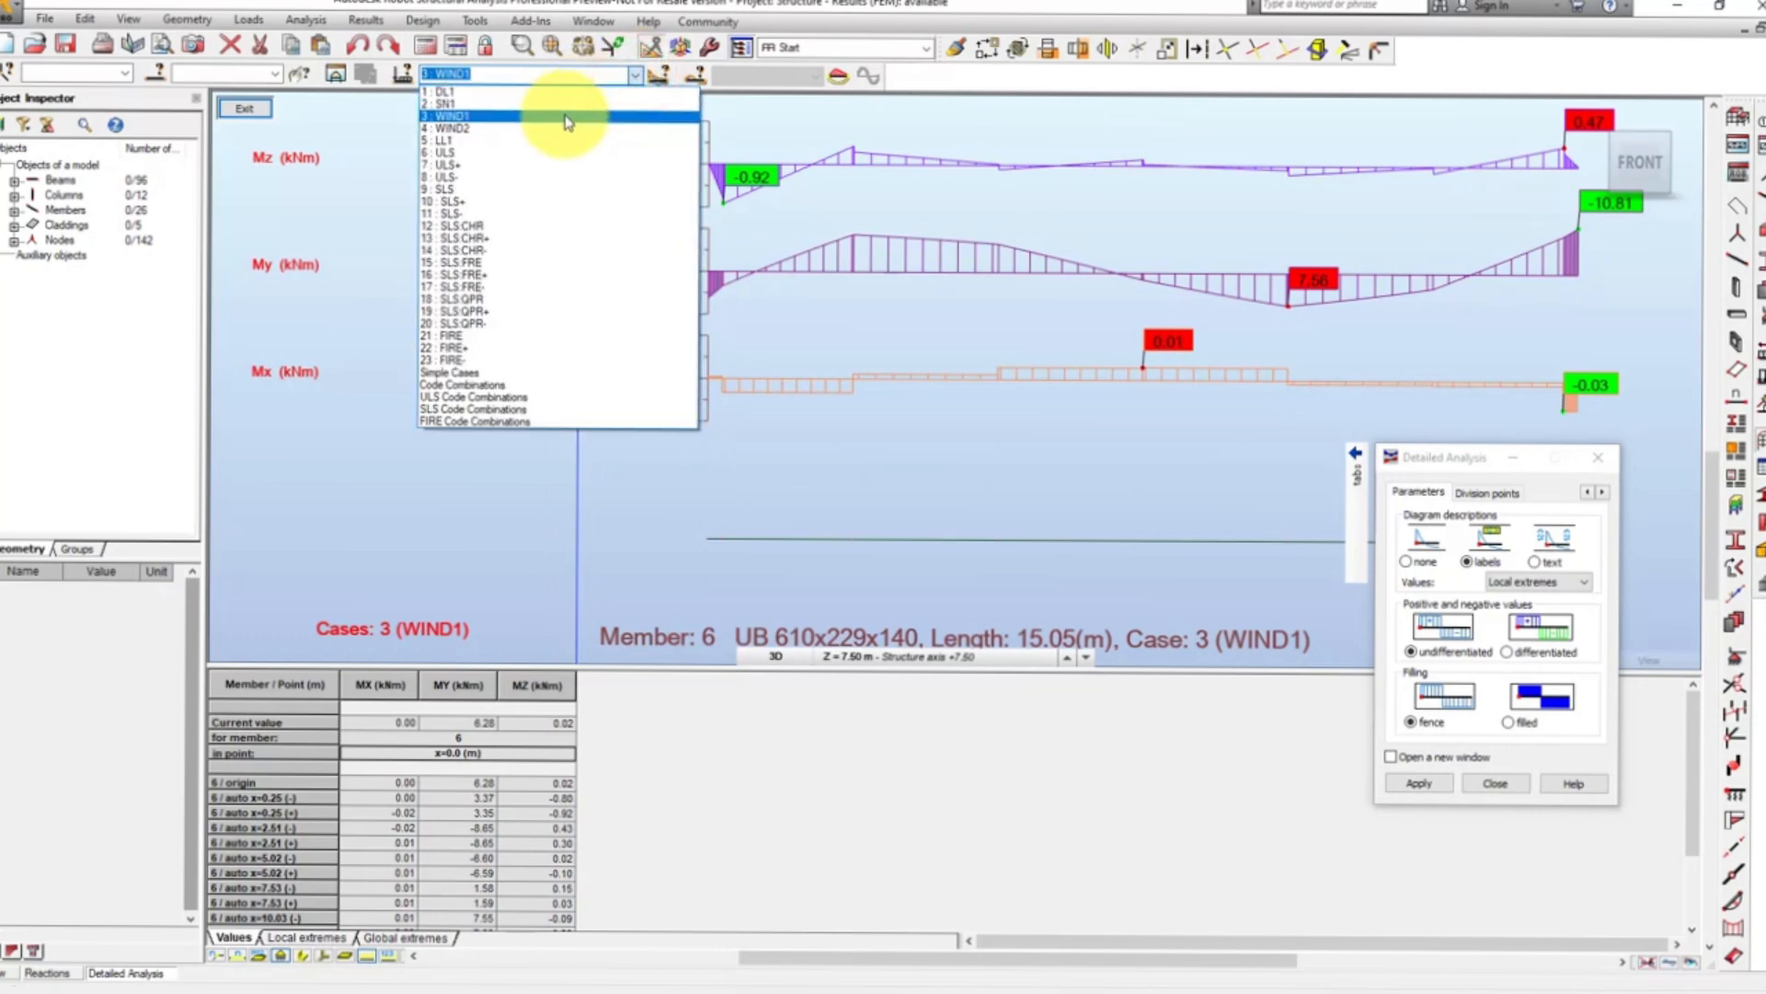
pyautogui.click(538, 152)
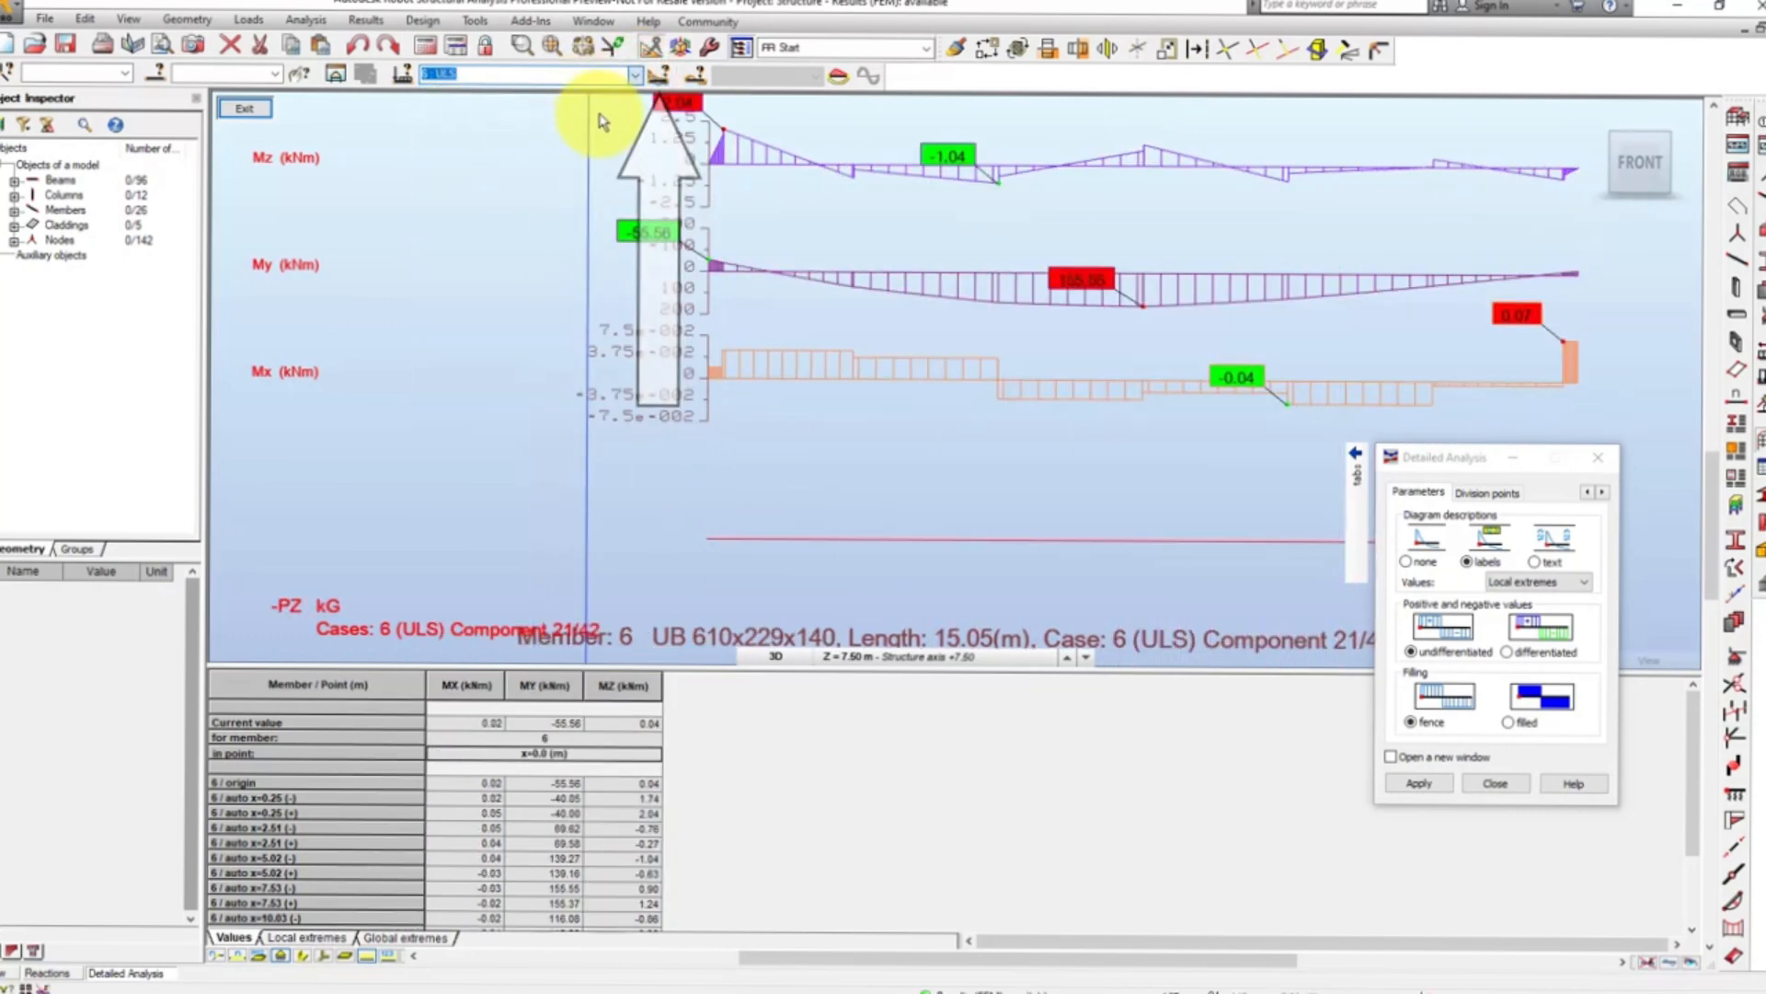
# - Display ULS component 14 in the member 6 moment diagrams and exit the Detailed Analysis
pyautogui.click(657, 77)
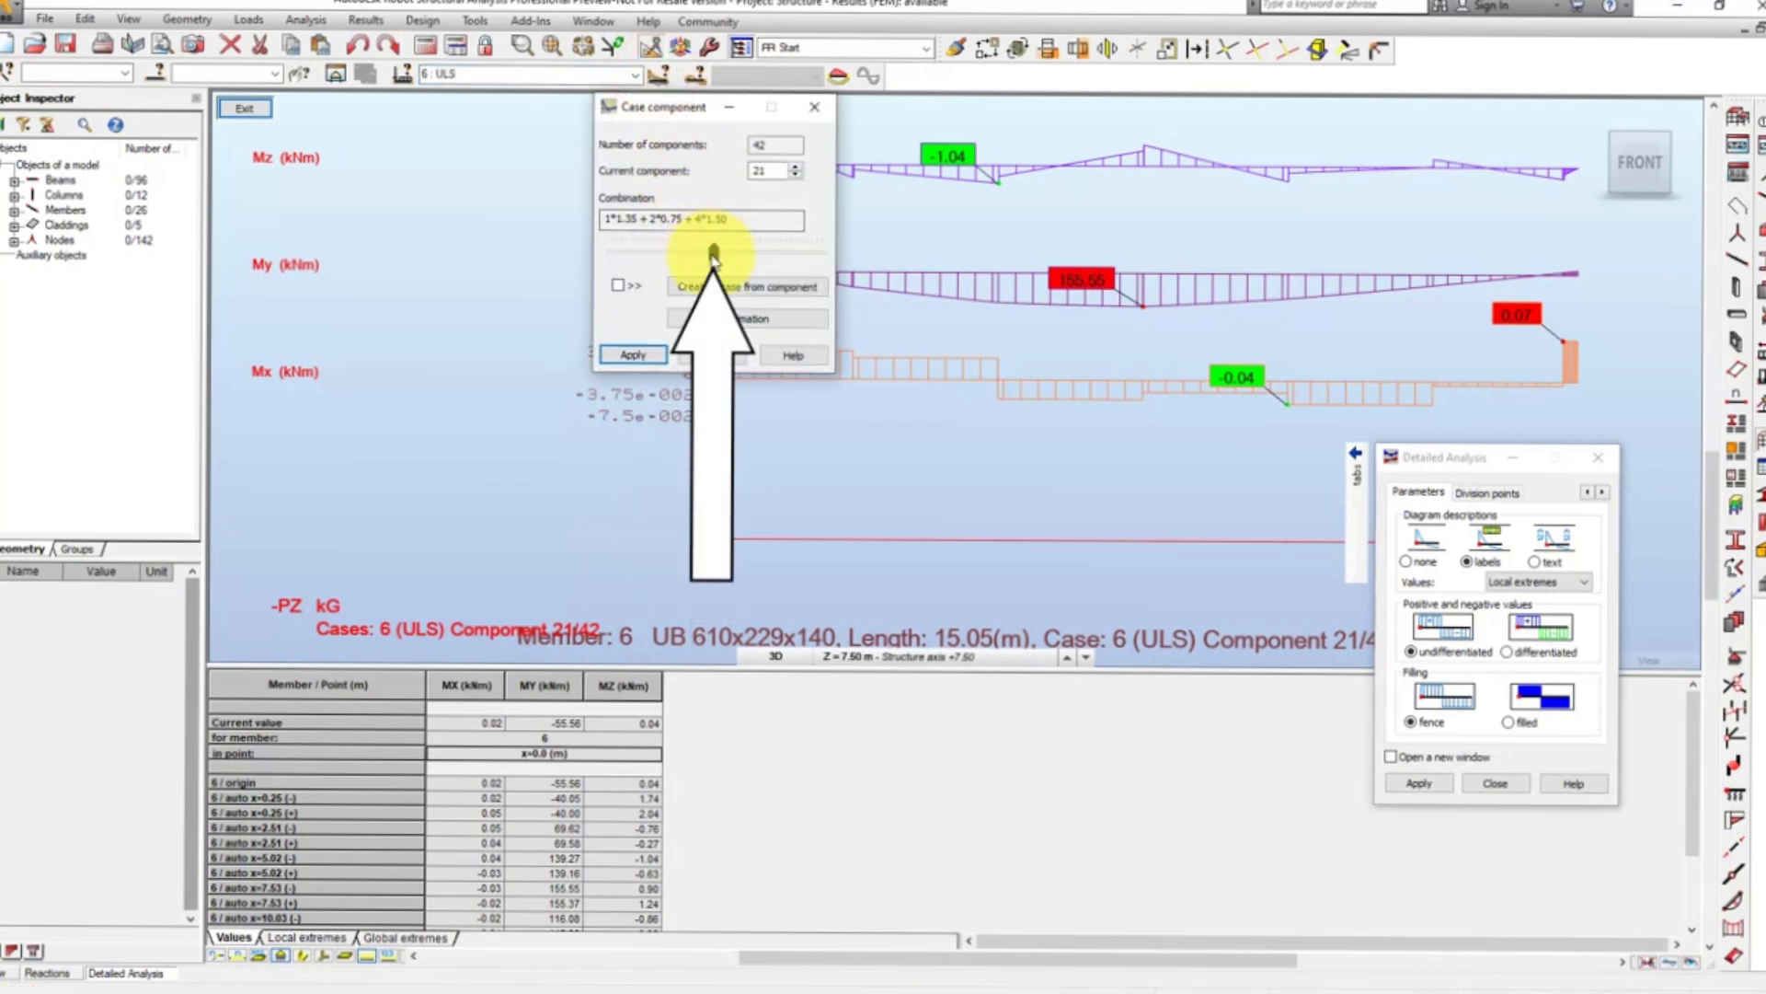
pyautogui.moveTo(714, 251); pyautogui.dragTo(680, 251)
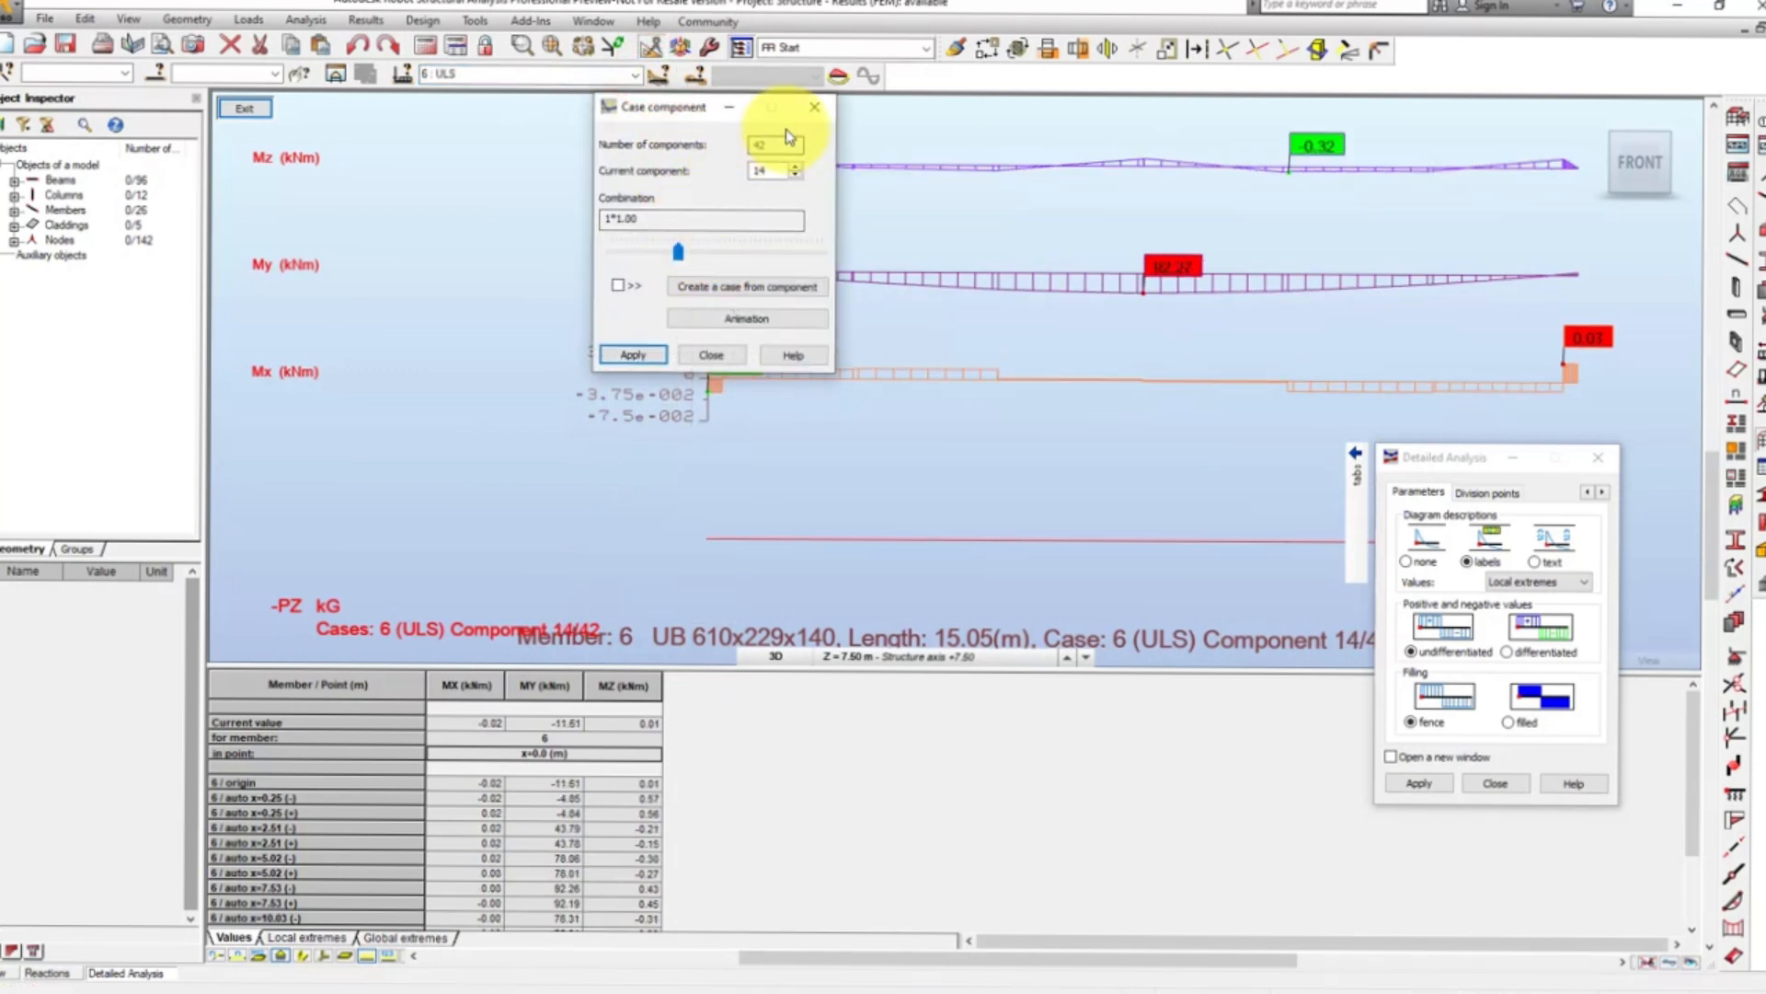
pyautogui.click(809, 112)
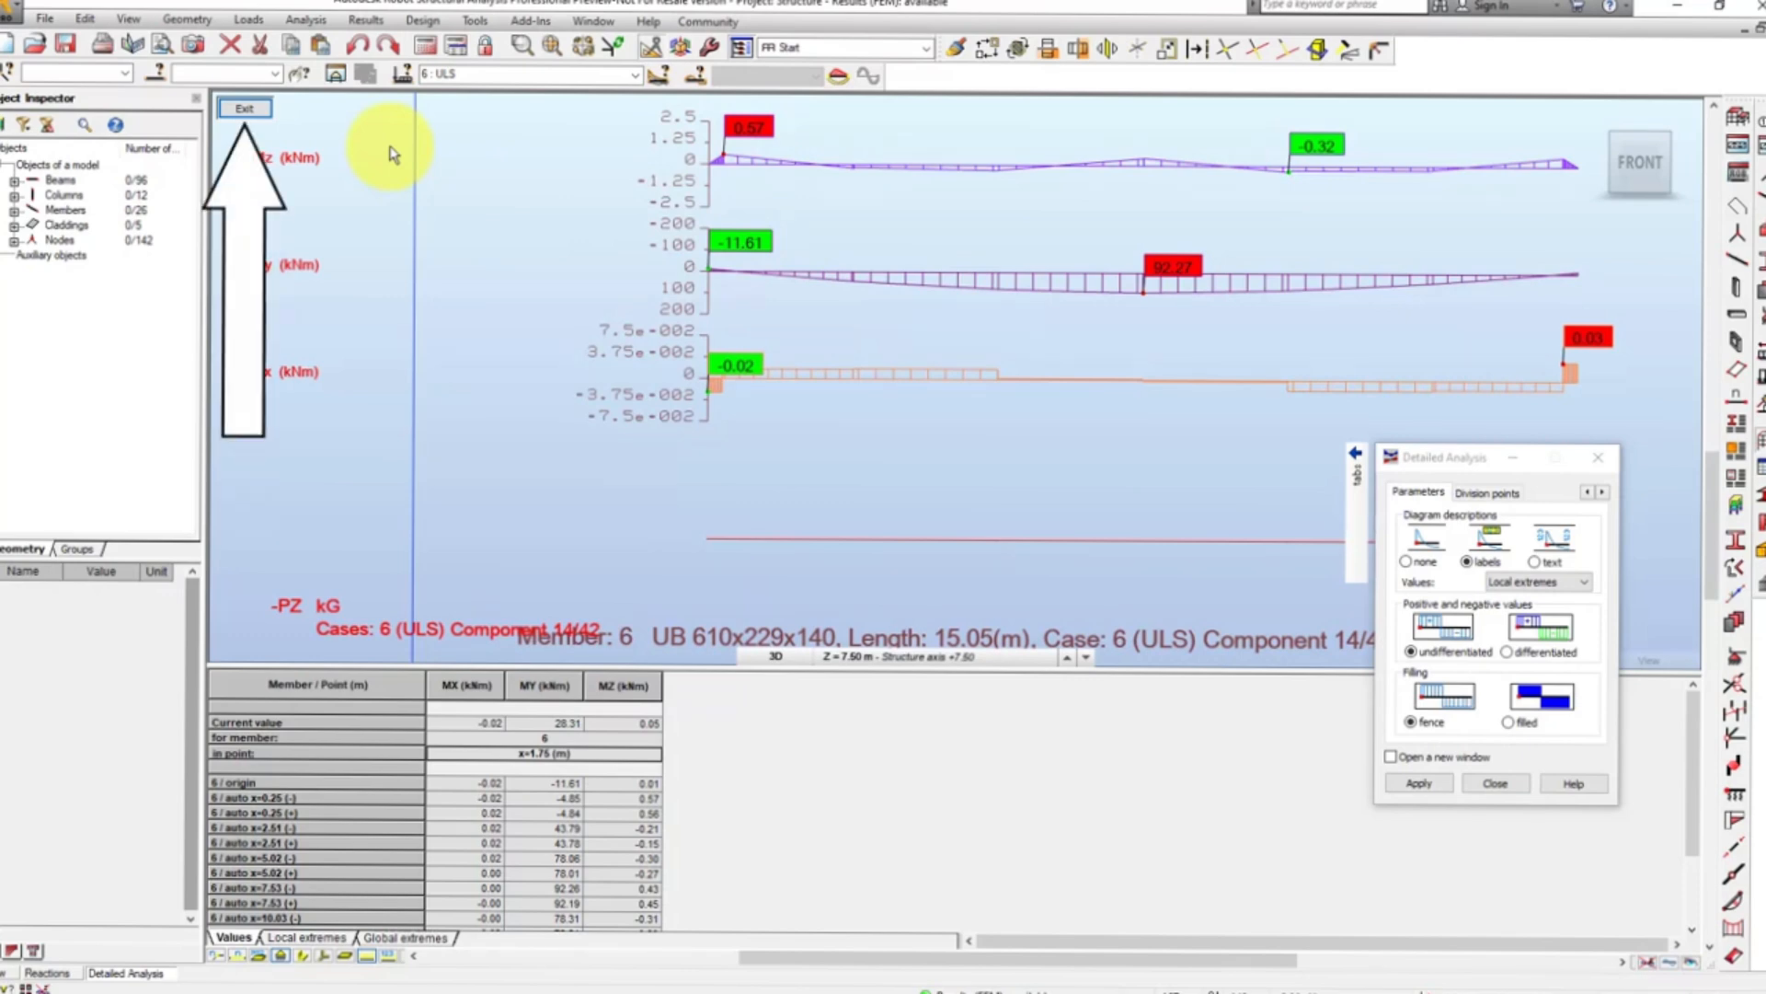
pyautogui.click(244, 110)
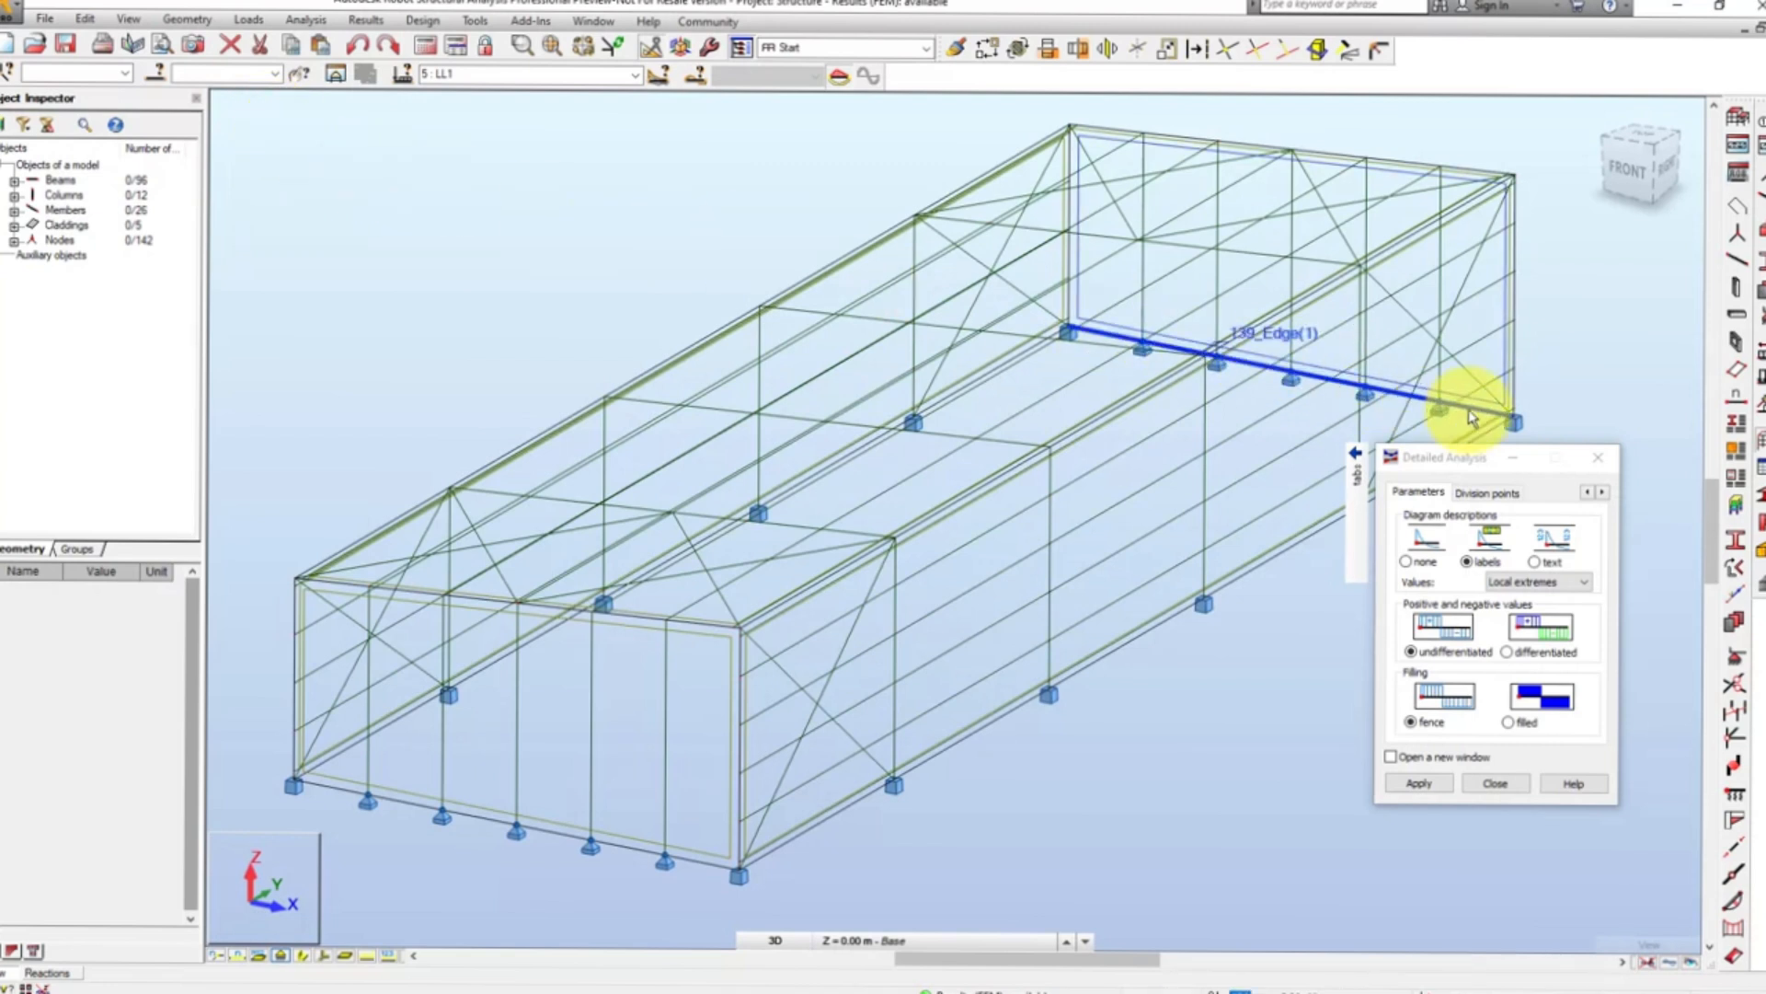
pyautogui.click(1597, 459)
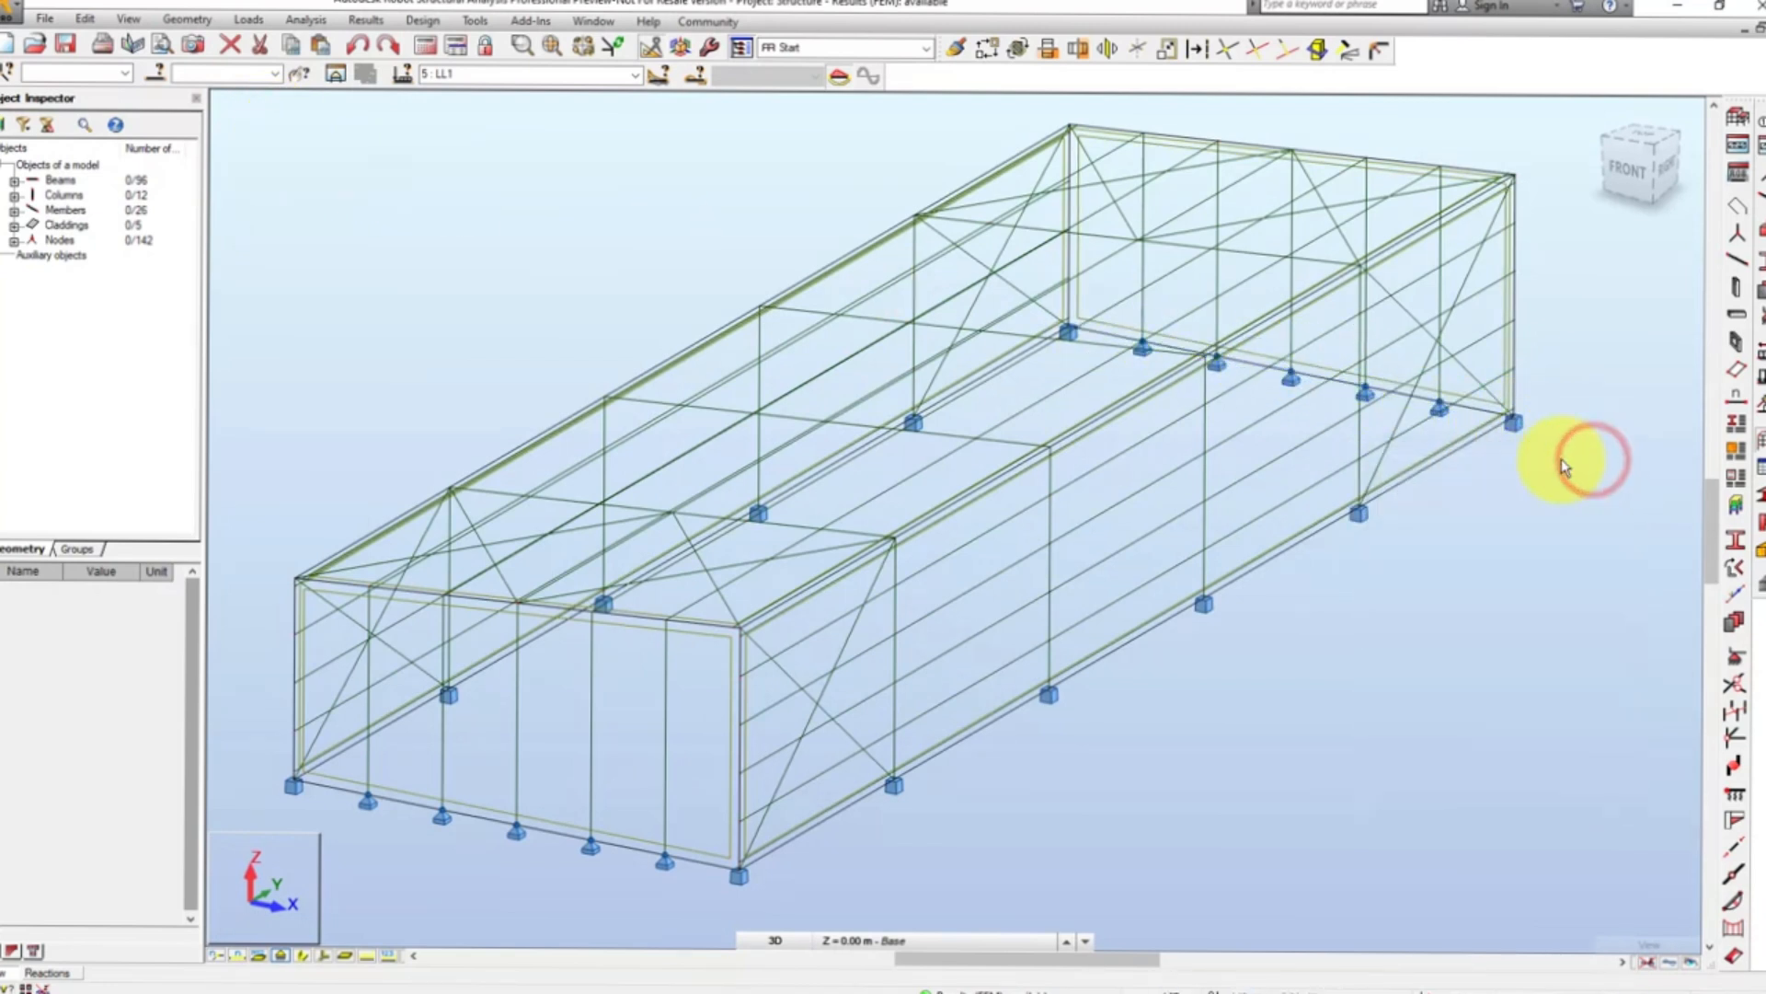
# - Open the object properties of rafter member 6 and view its section and material properties
pyautogui.click(771, 525)
pyautogui.rightClick(771, 525)
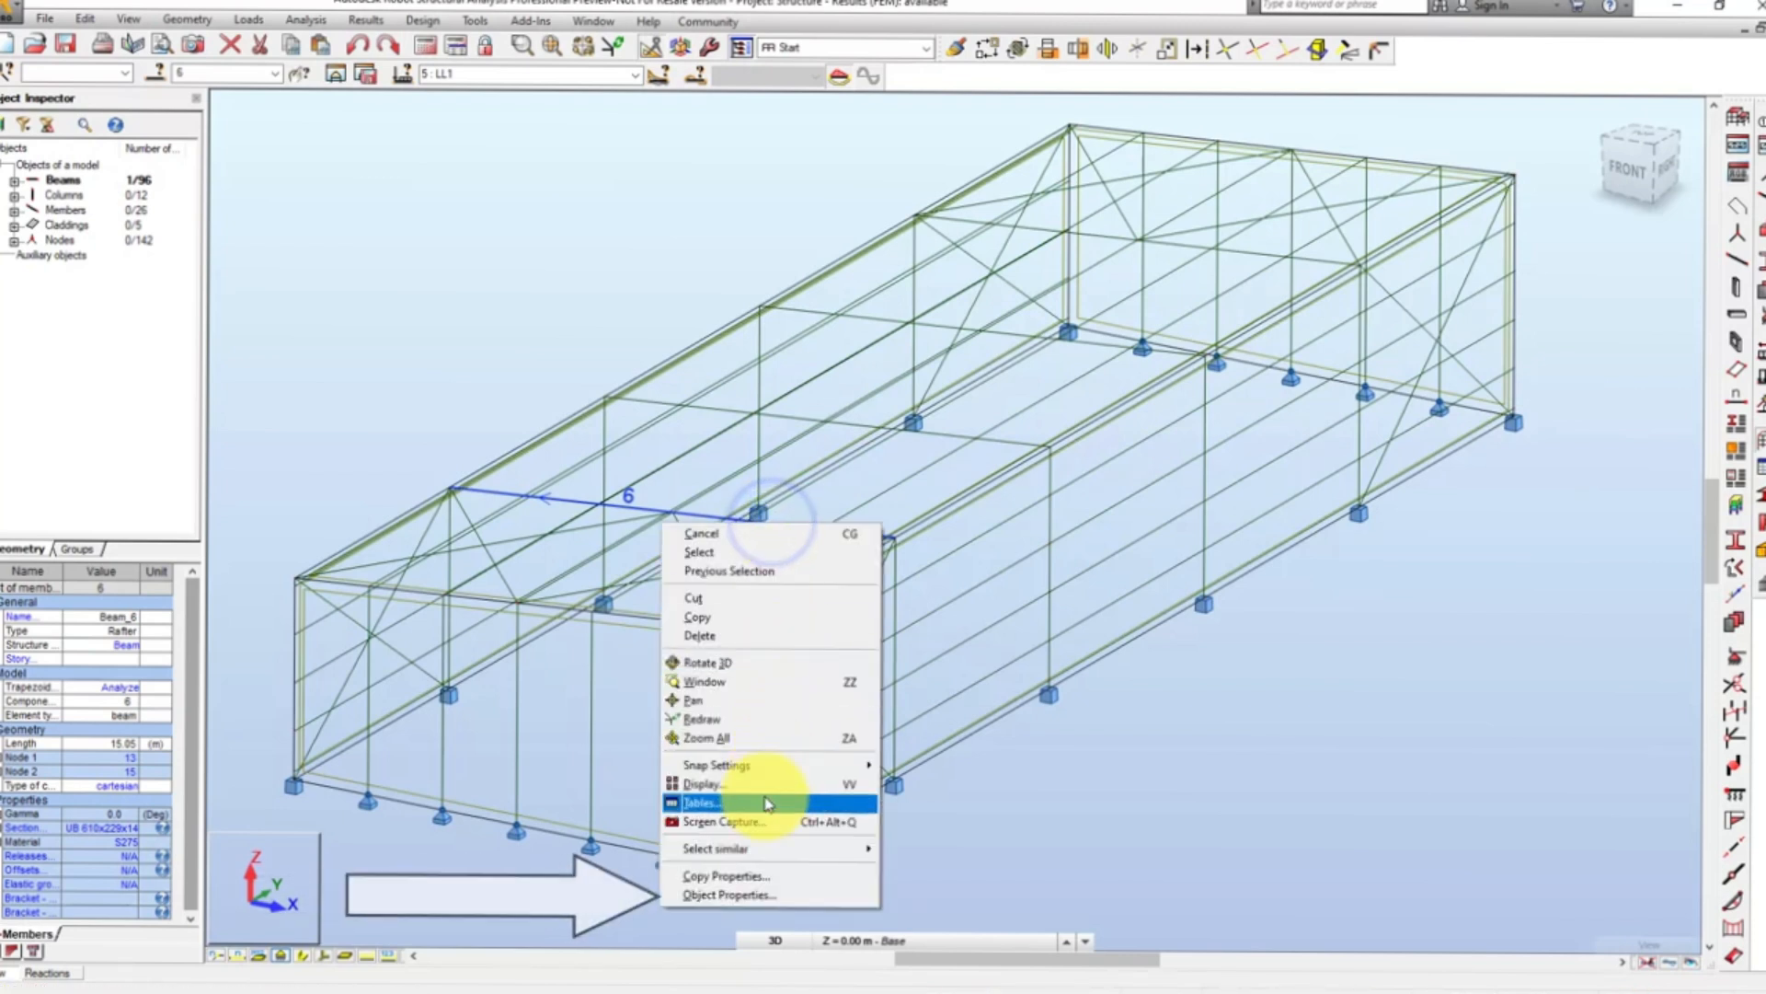
pyautogui.click(736, 897)
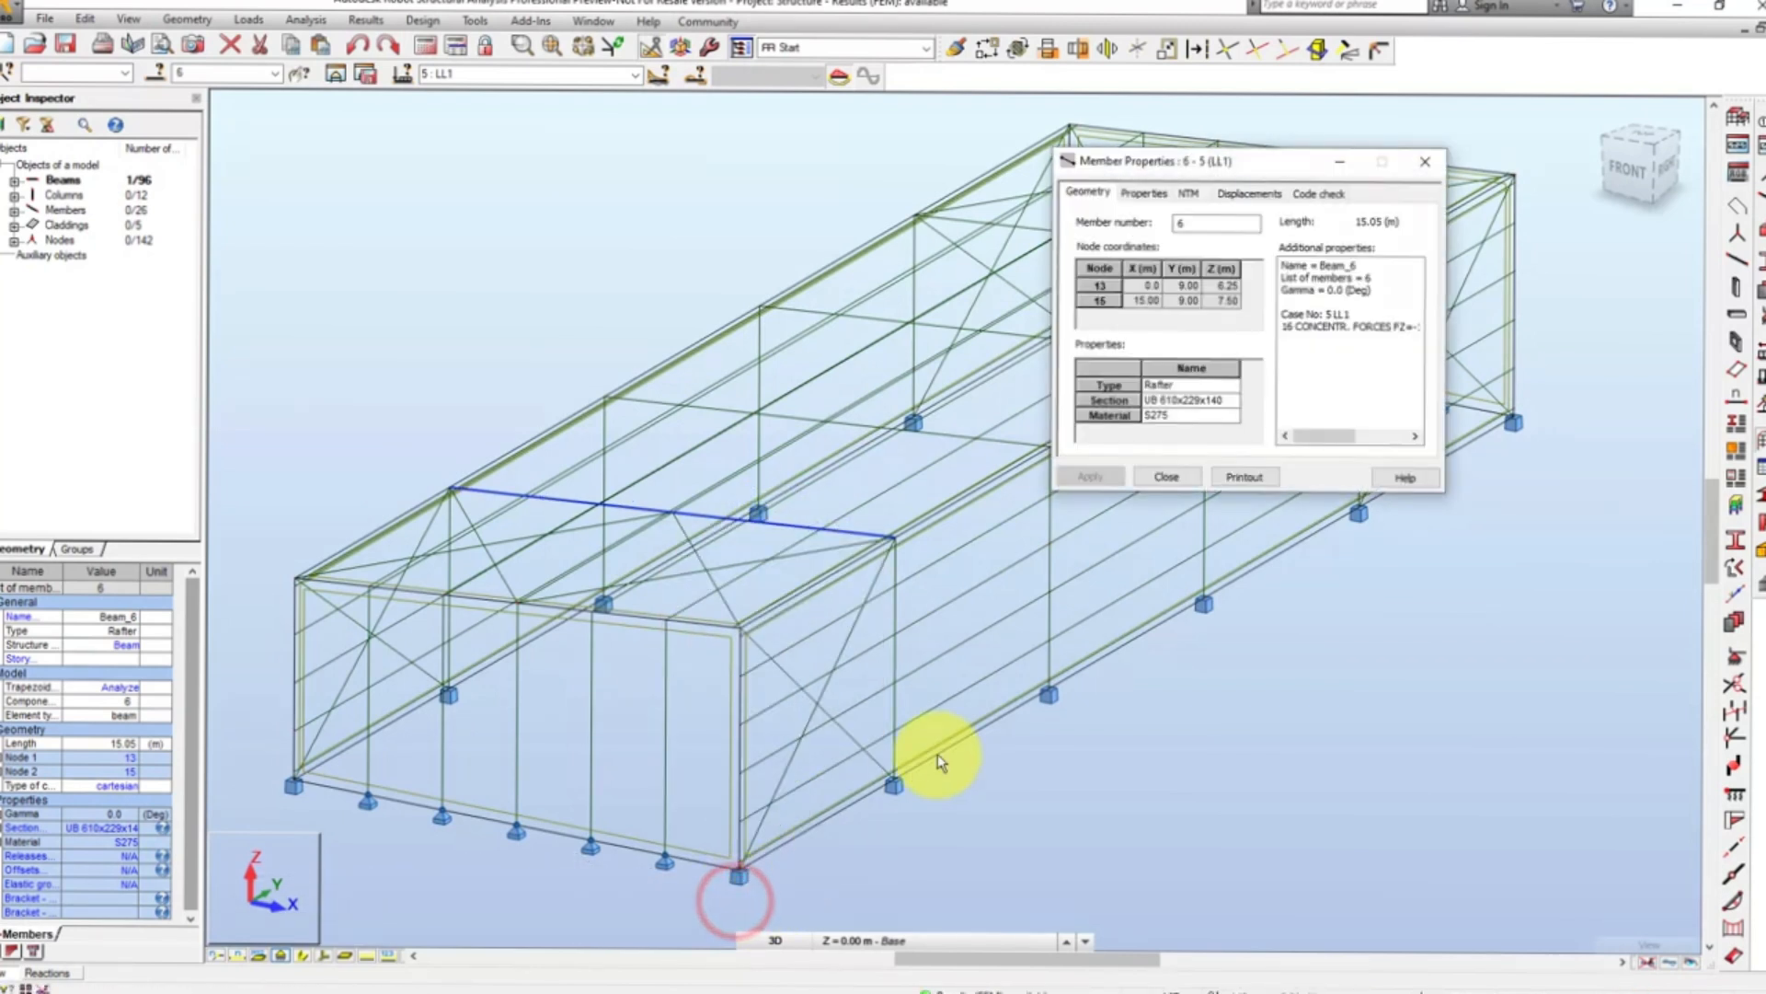
pyautogui.click(1156, 193)
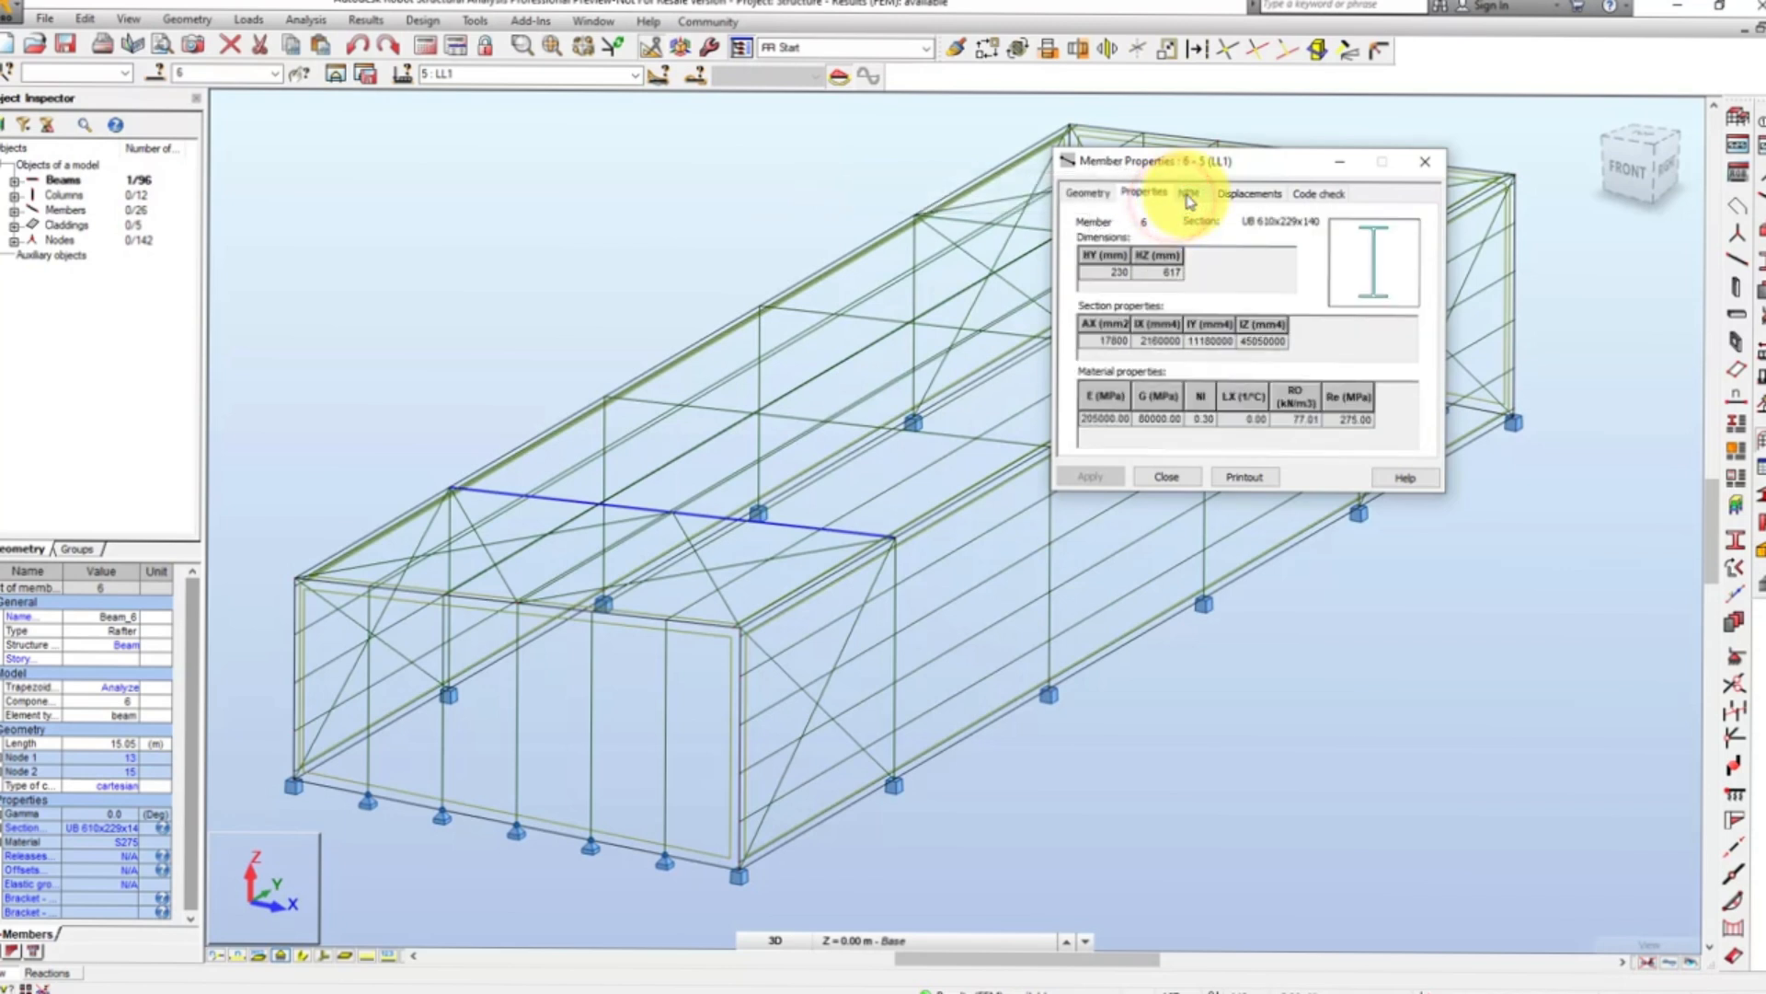
# - Examine member 6's Fx force diagram at points along its length, followed by its Mx moment diagram
pyautogui.click(1187, 193)
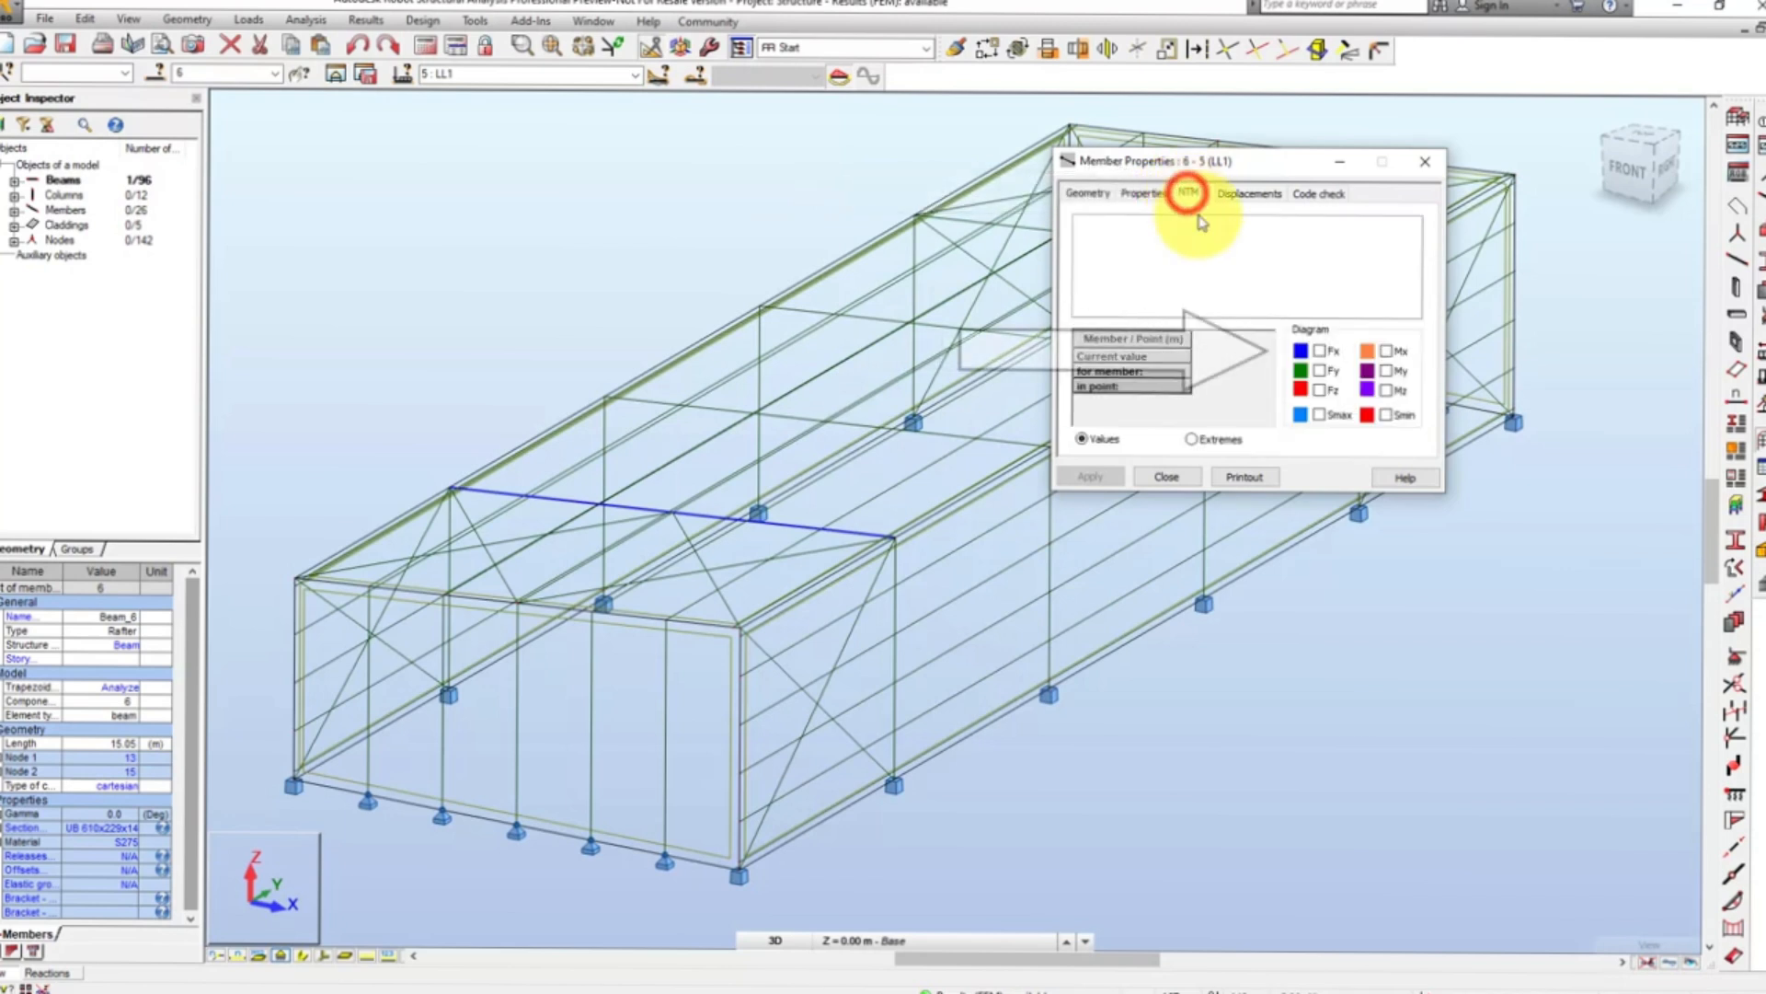
pyautogui.click(1320, 350)
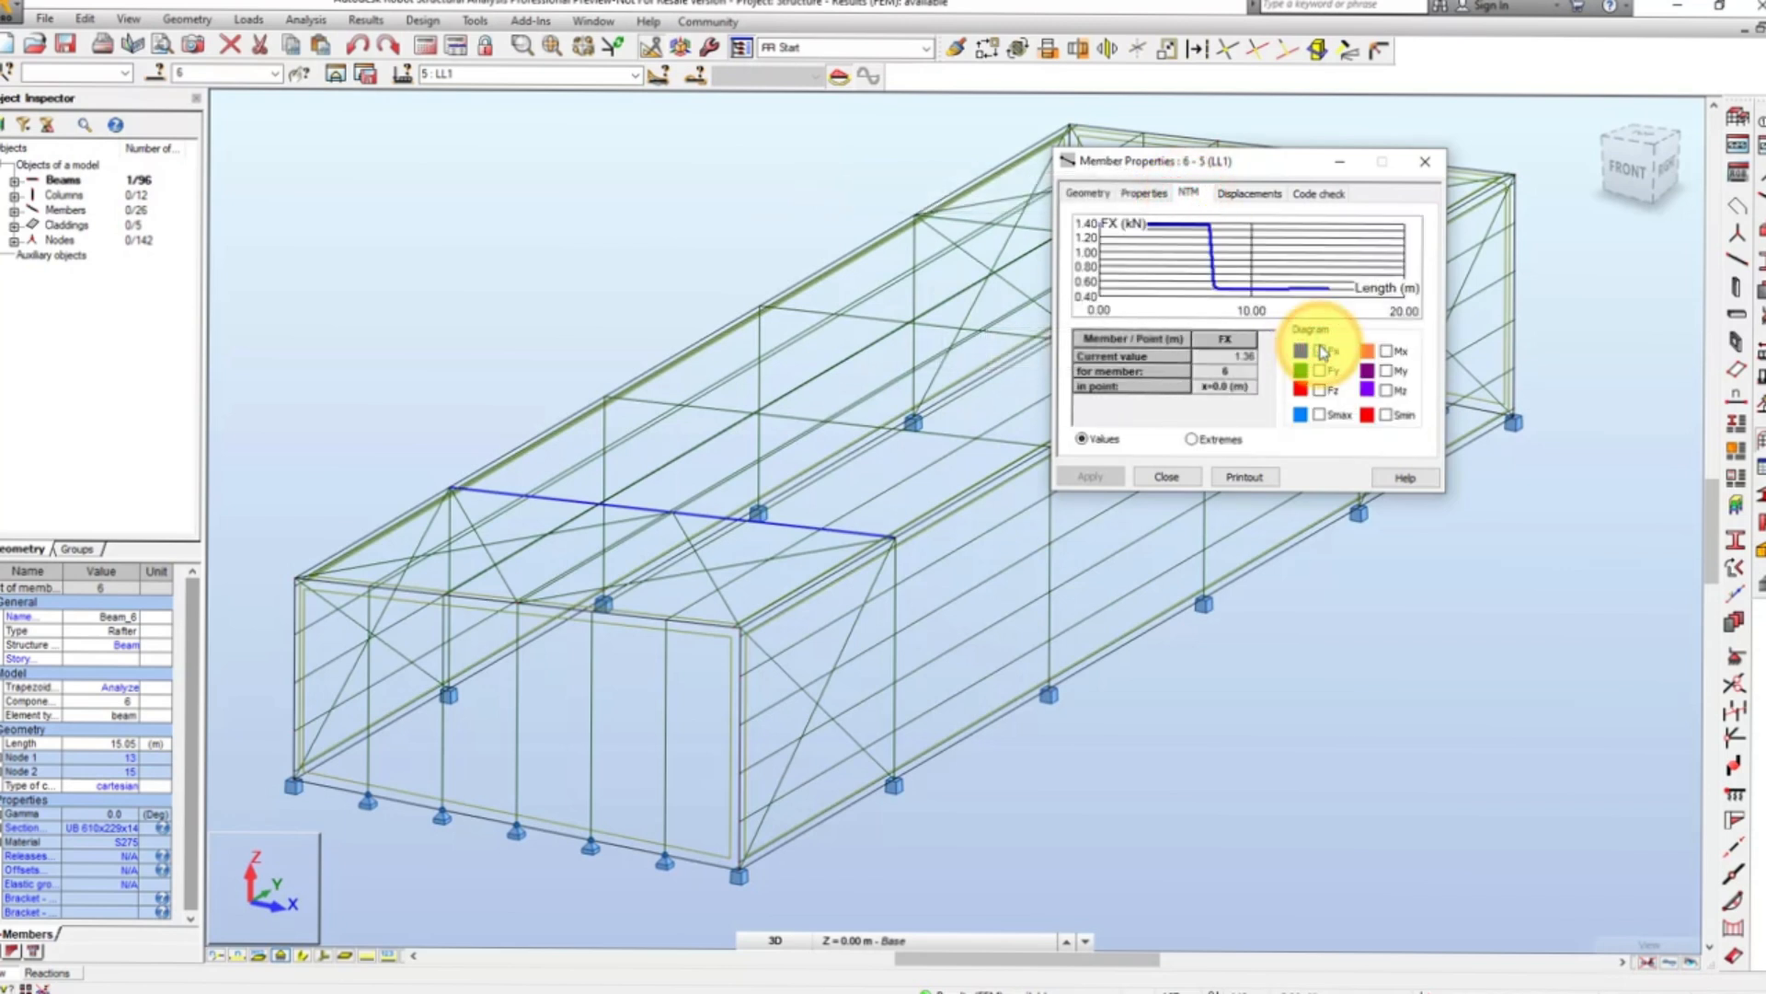
pyautogui.click(1248, 390)
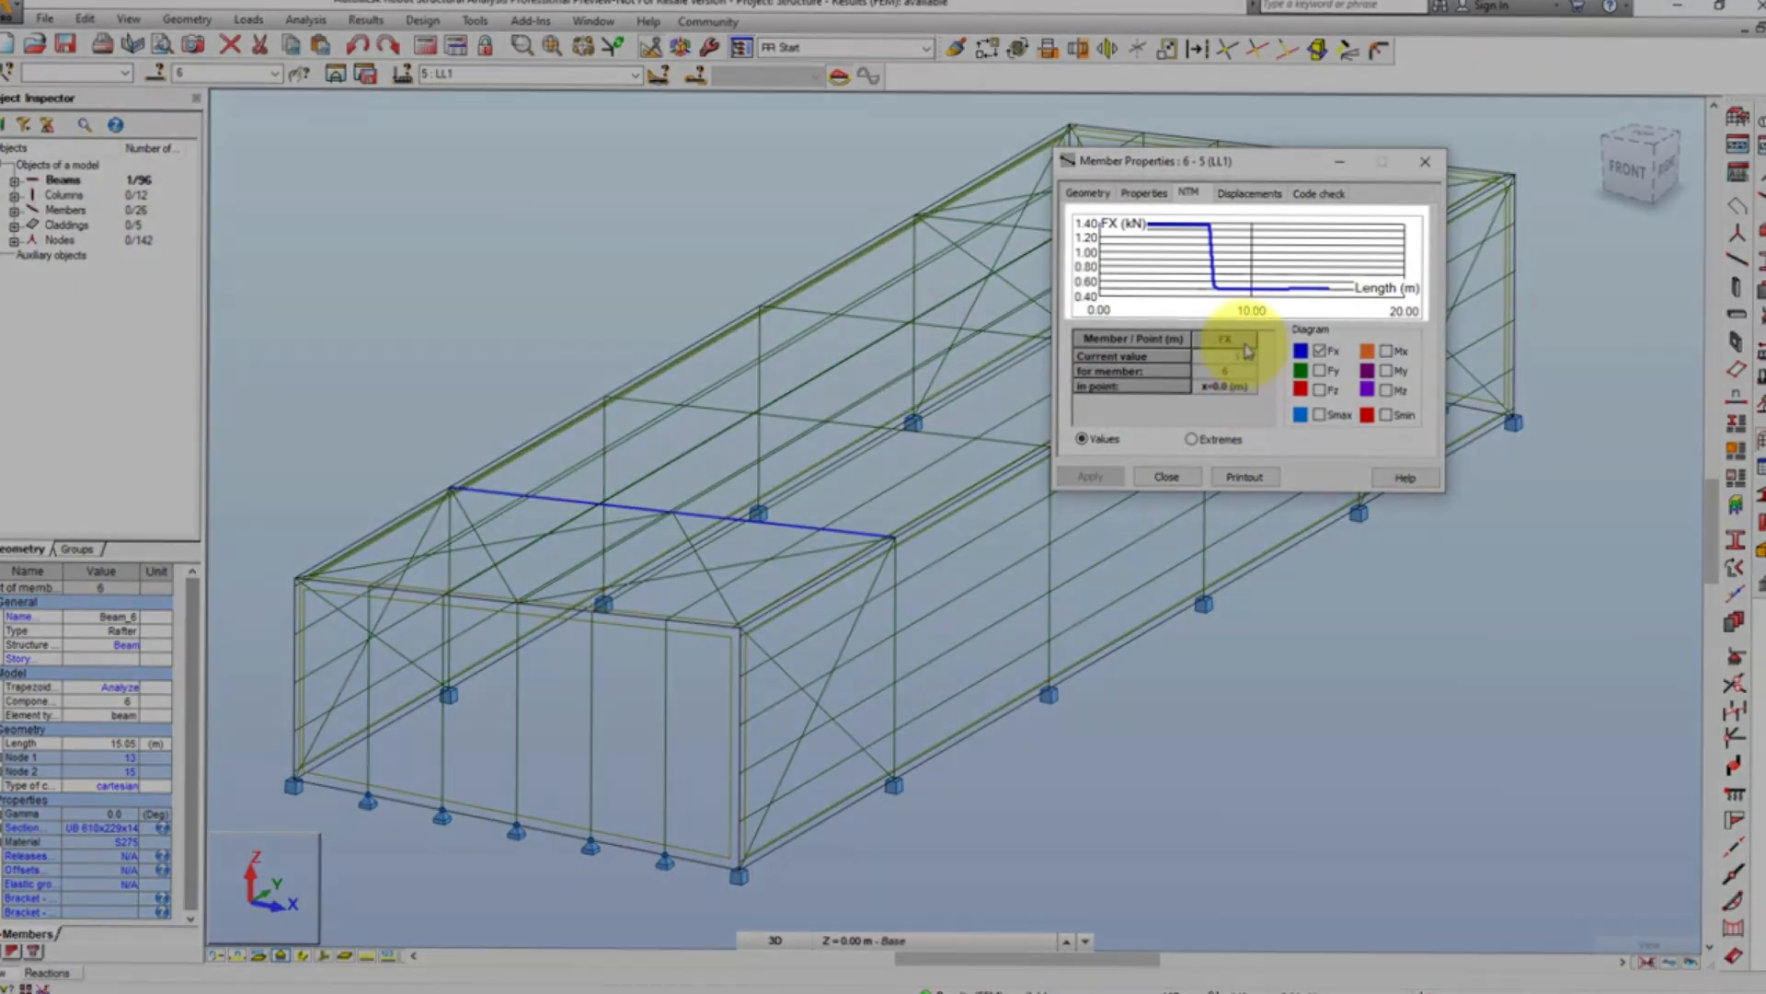
pyautogui.click(1236, 299)
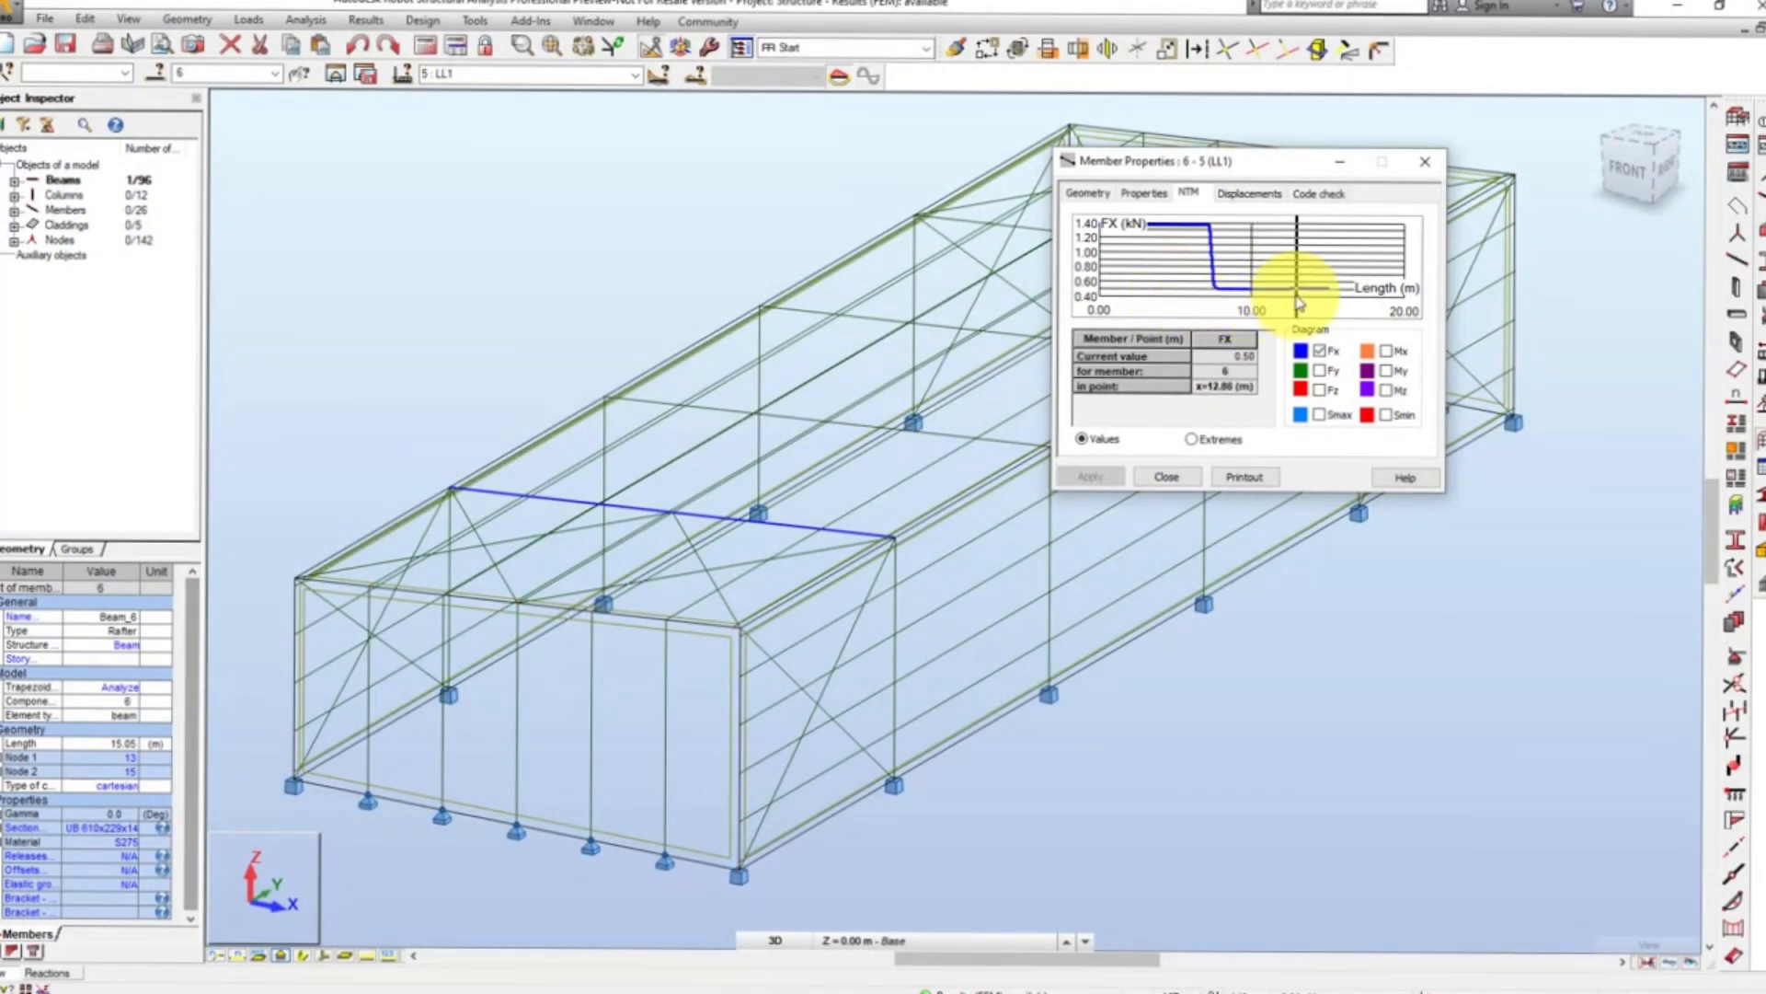
pyautogui.click(1386, 350)
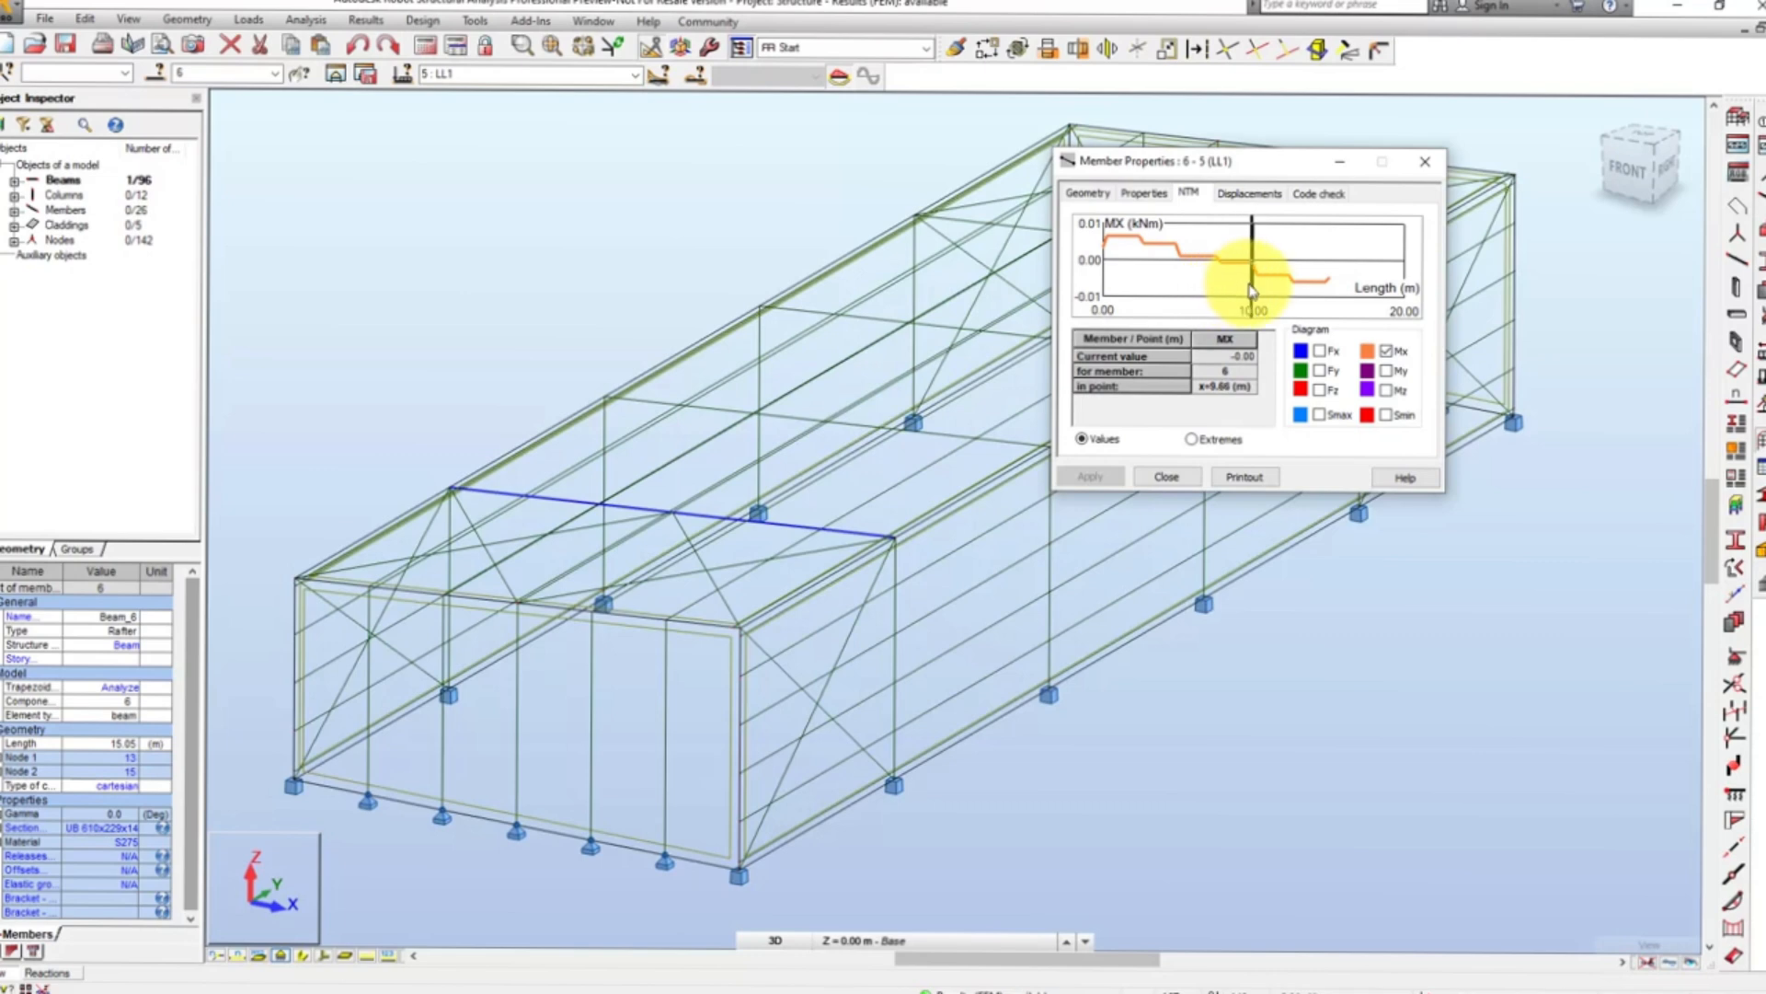
# - Examine the UX displacement diagram of member 6 along its length and close the member properties
pyautogui.click(1248, 194)
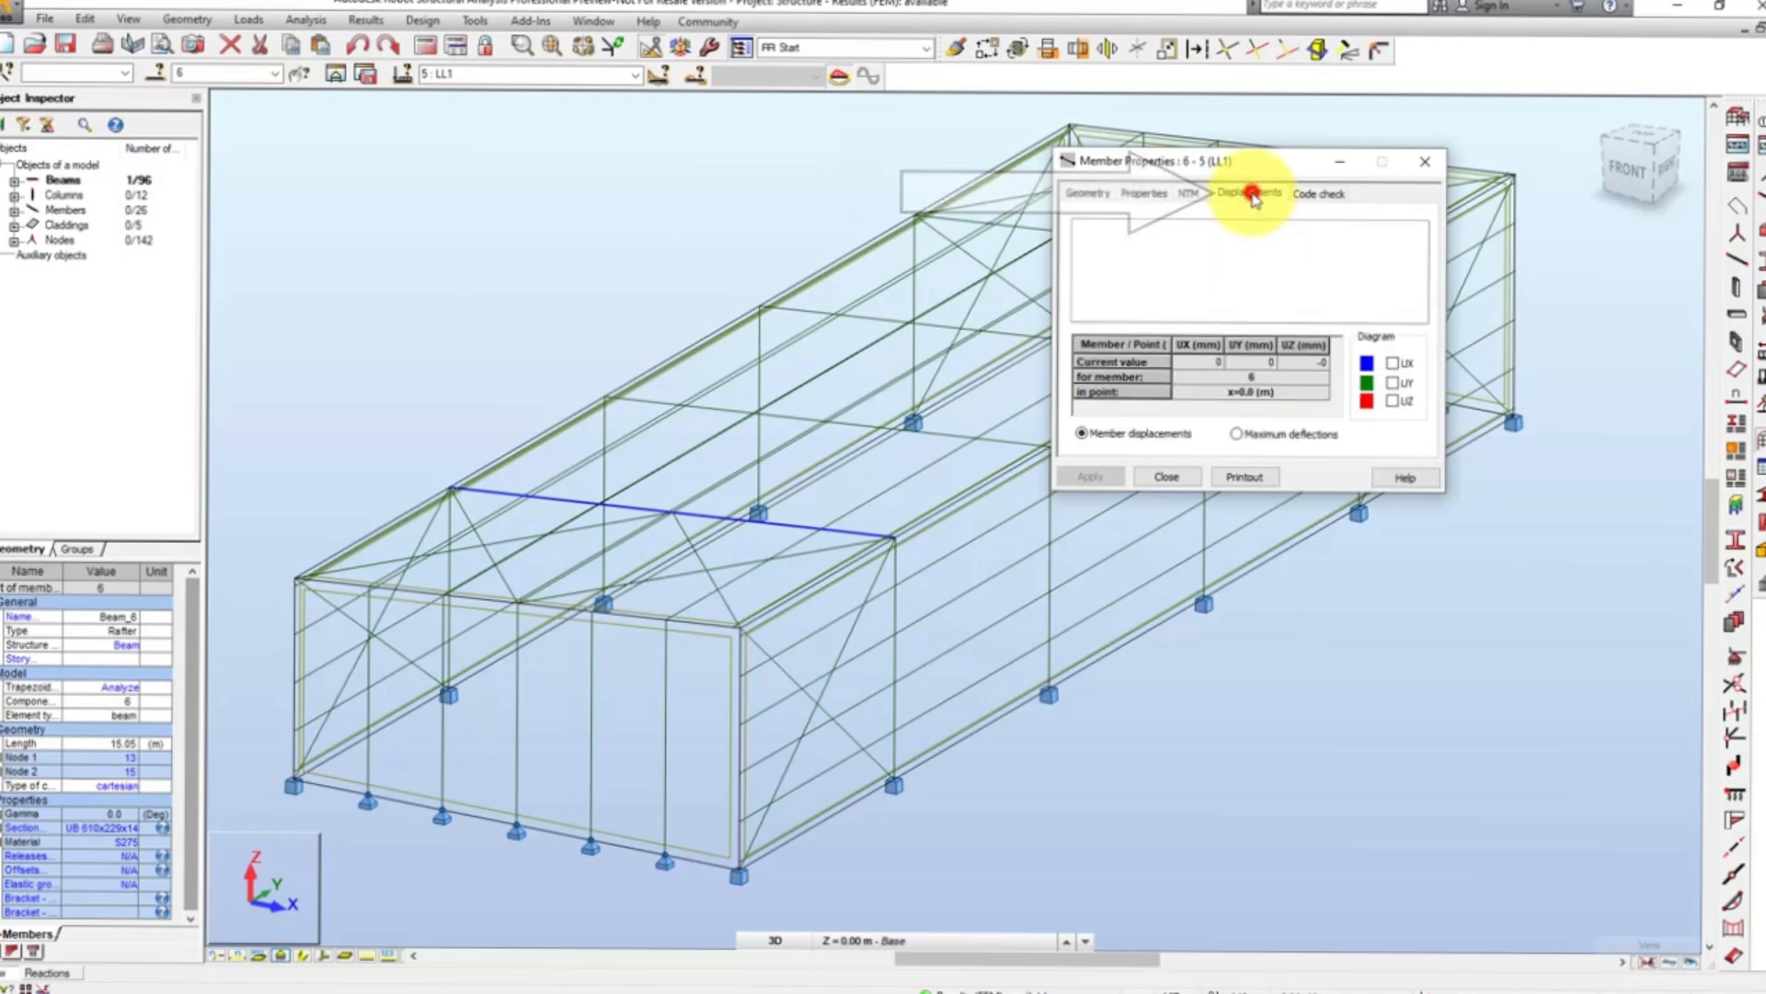
pyautogui.click(1392, 364)
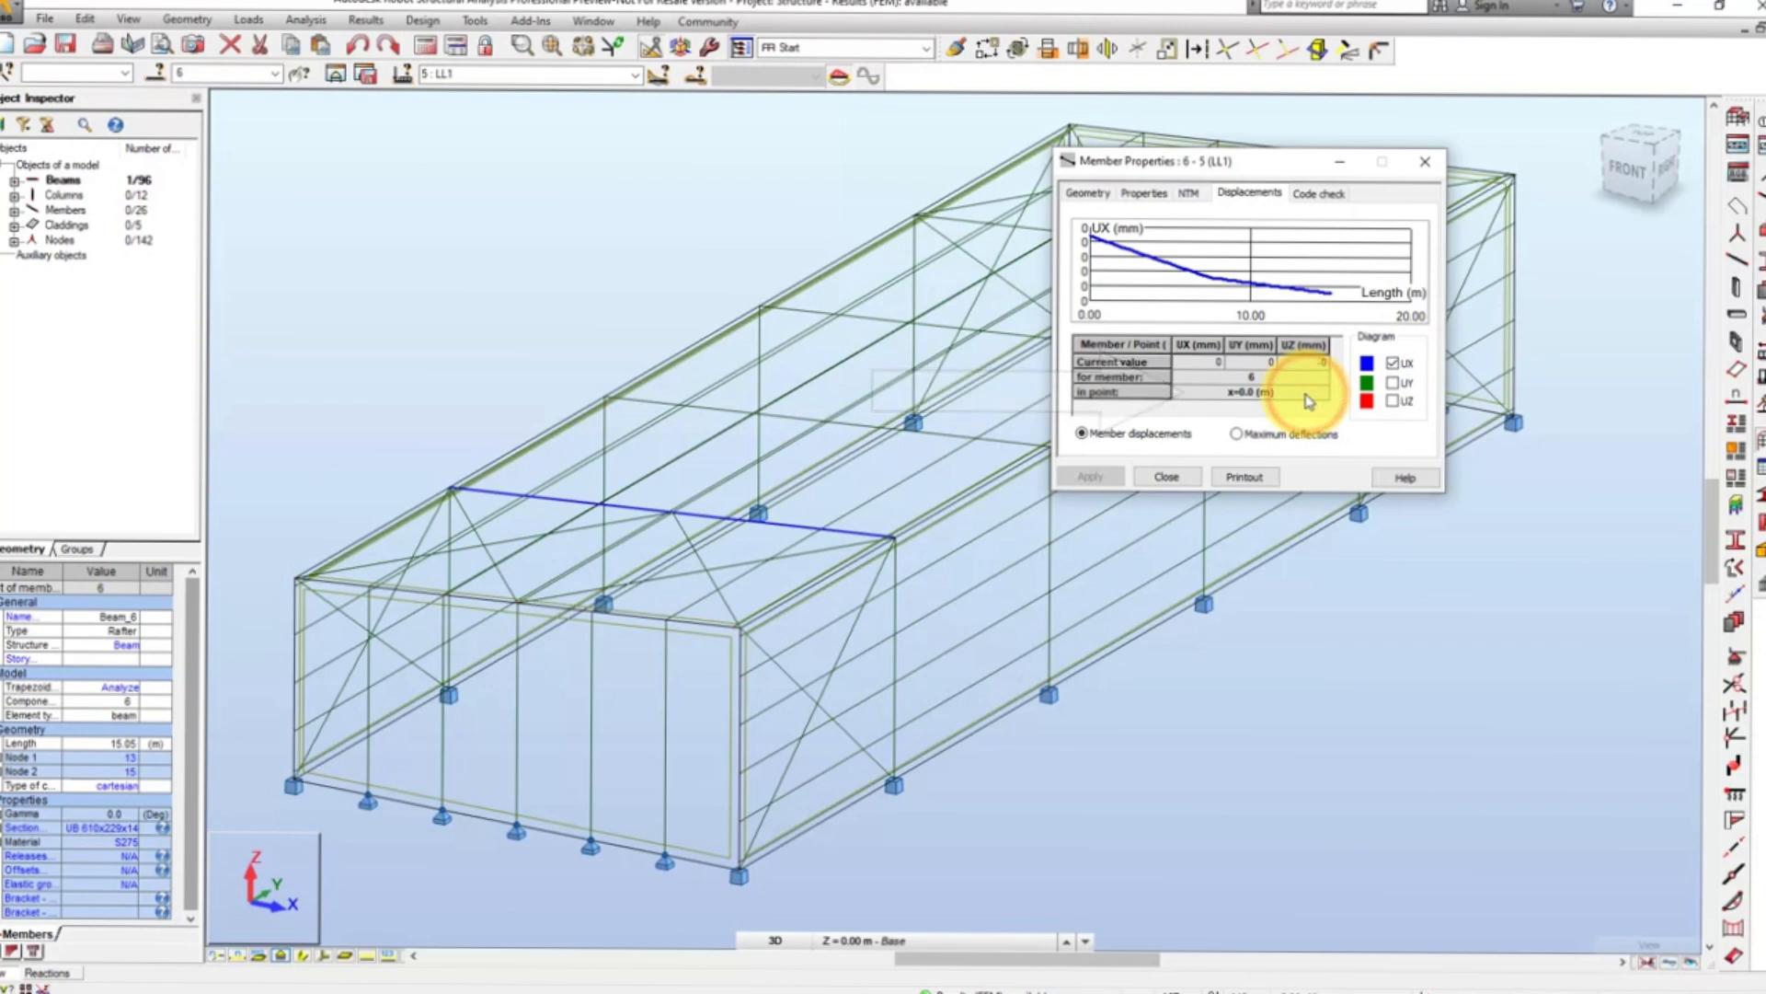
pyautogui.moveTo(1248, 305)
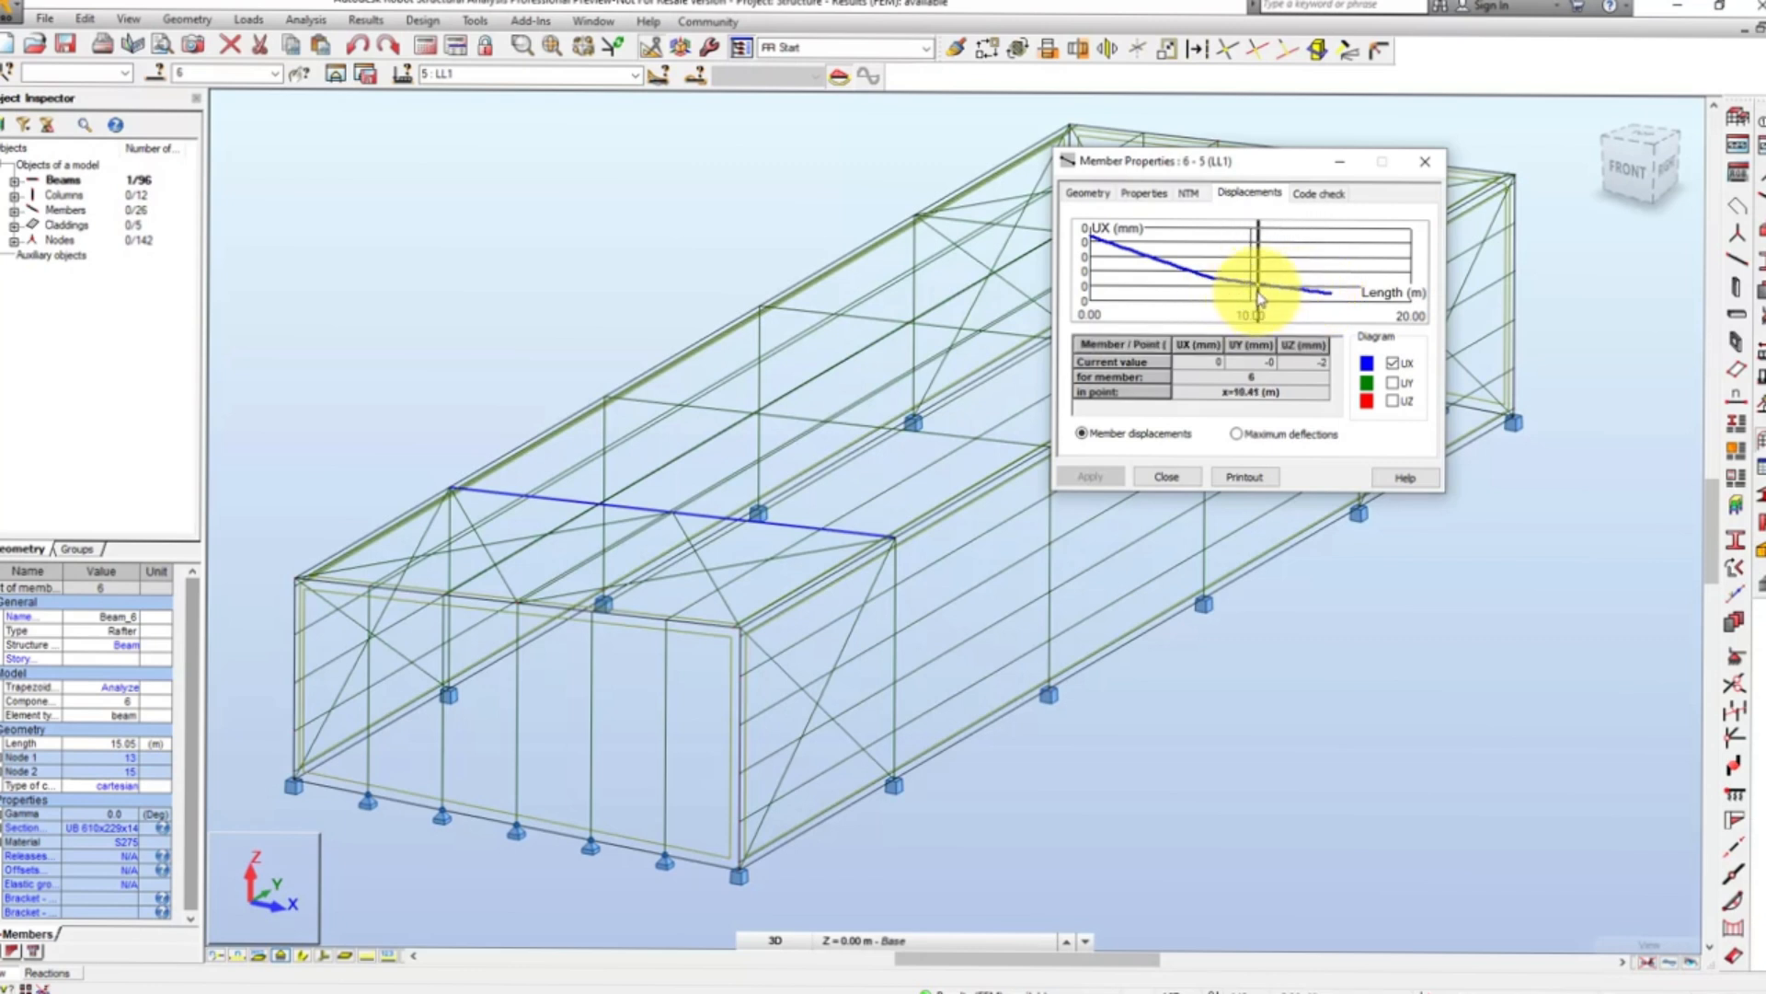
pyautogui.click(1425, 161)
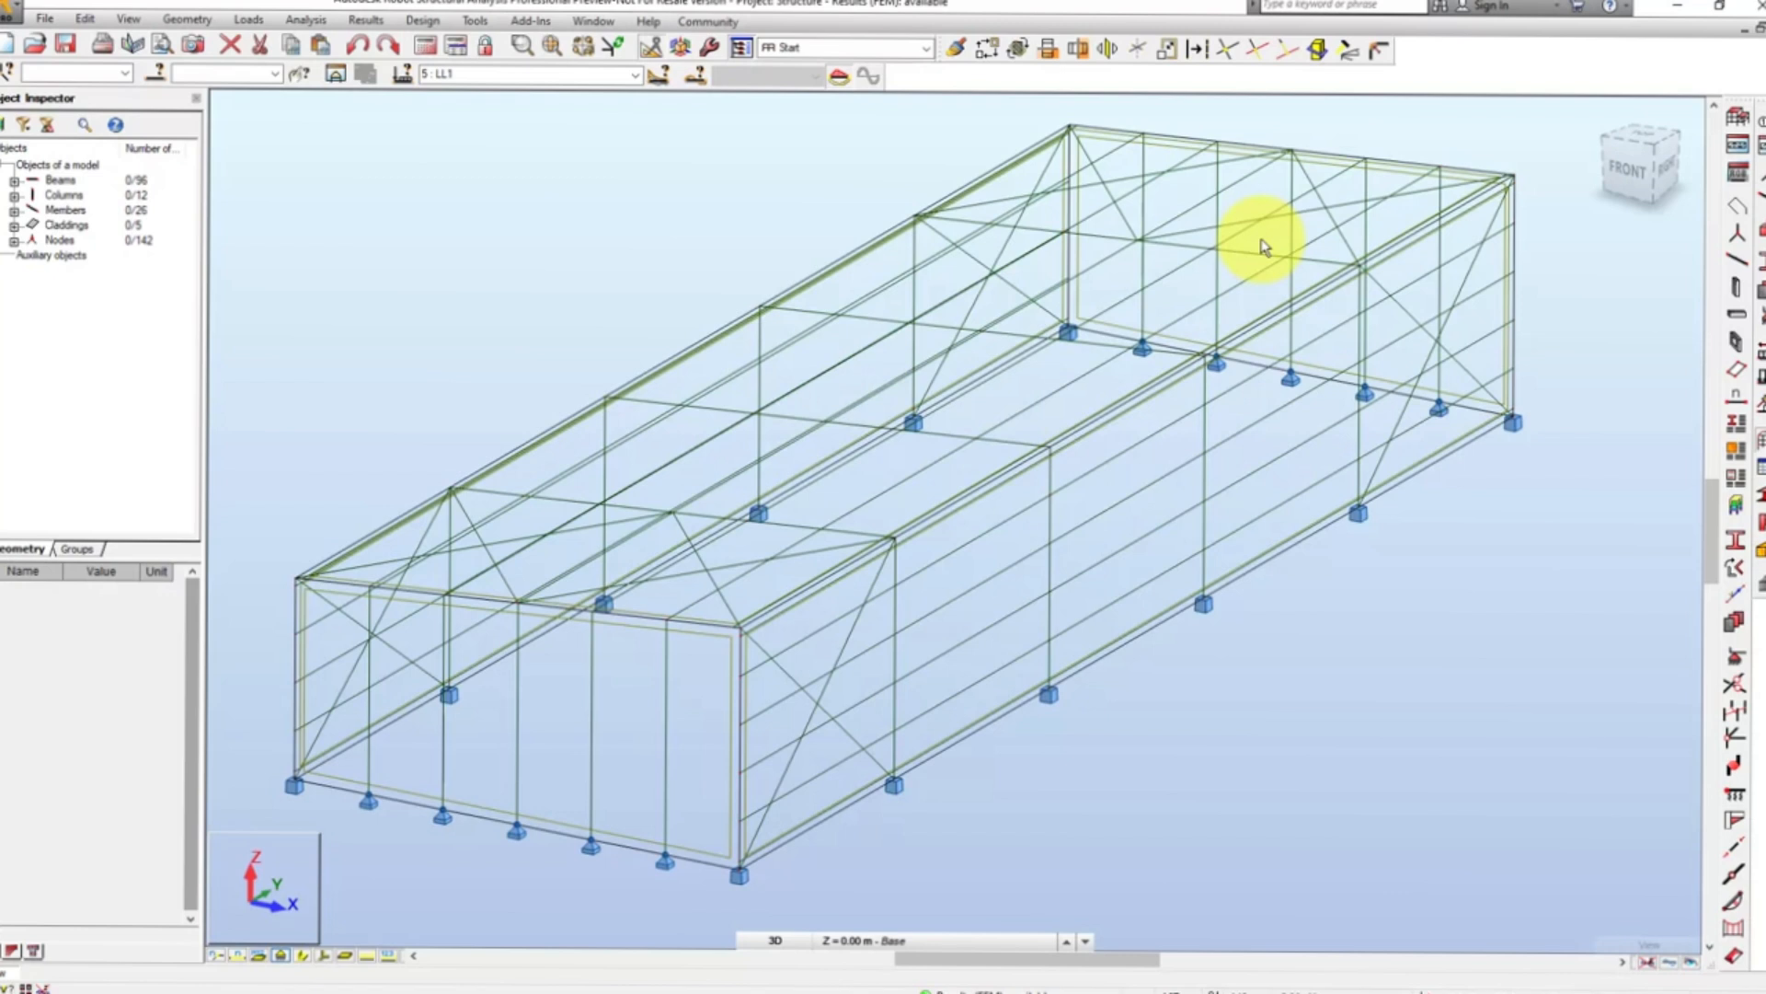
# - Open the full Forces results table, compare its envelope with the values listing, and return to the model view
pyautogui.click(129, 19)
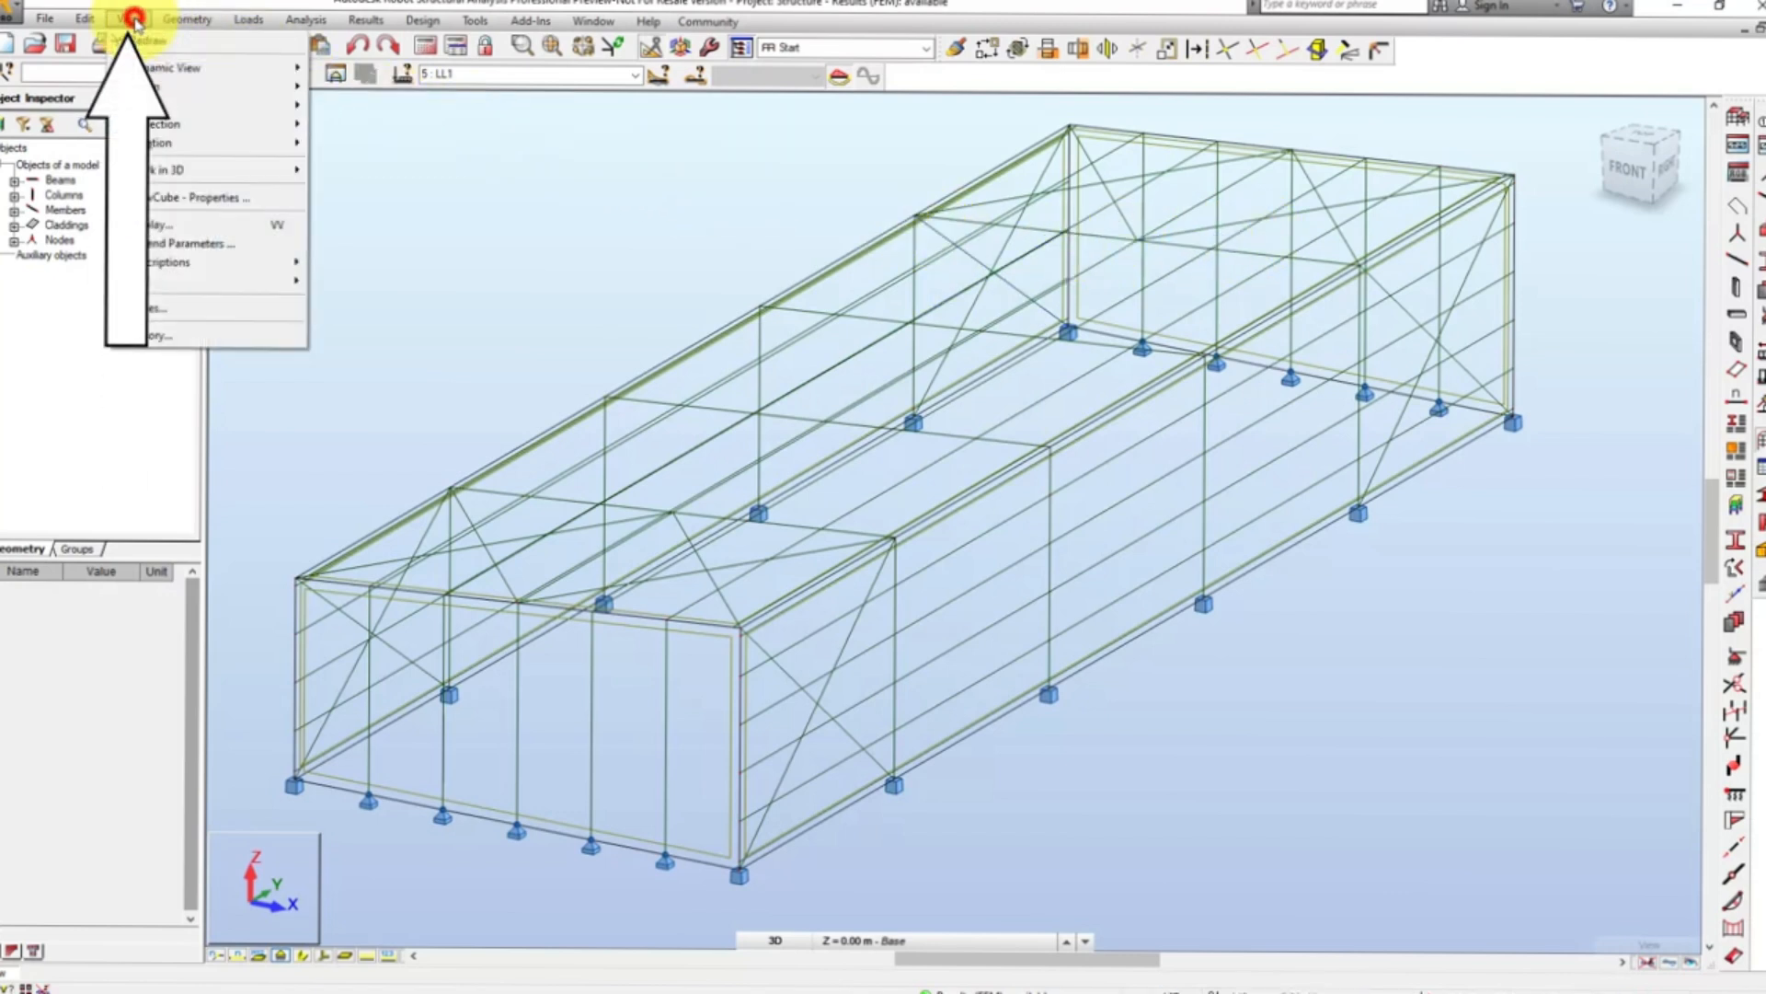
pyautogui.click(158, 309)
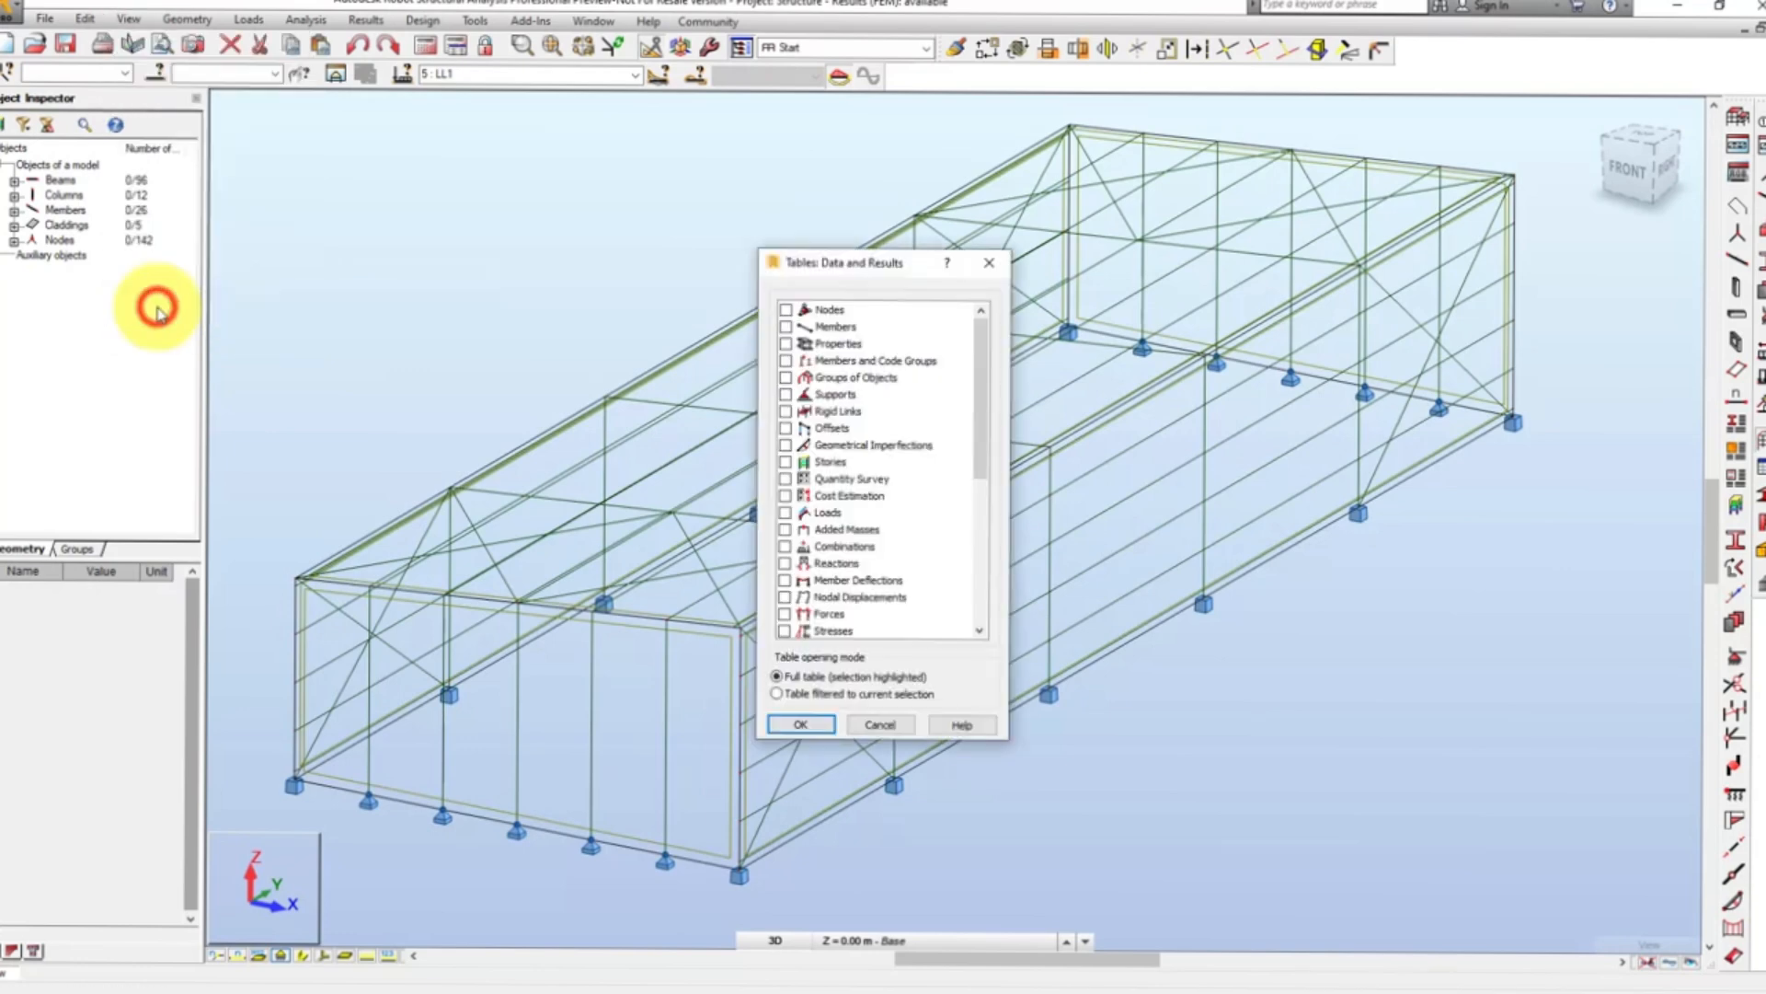
pyautogui.click(785, 614)
pyautogui.click(802, 723)
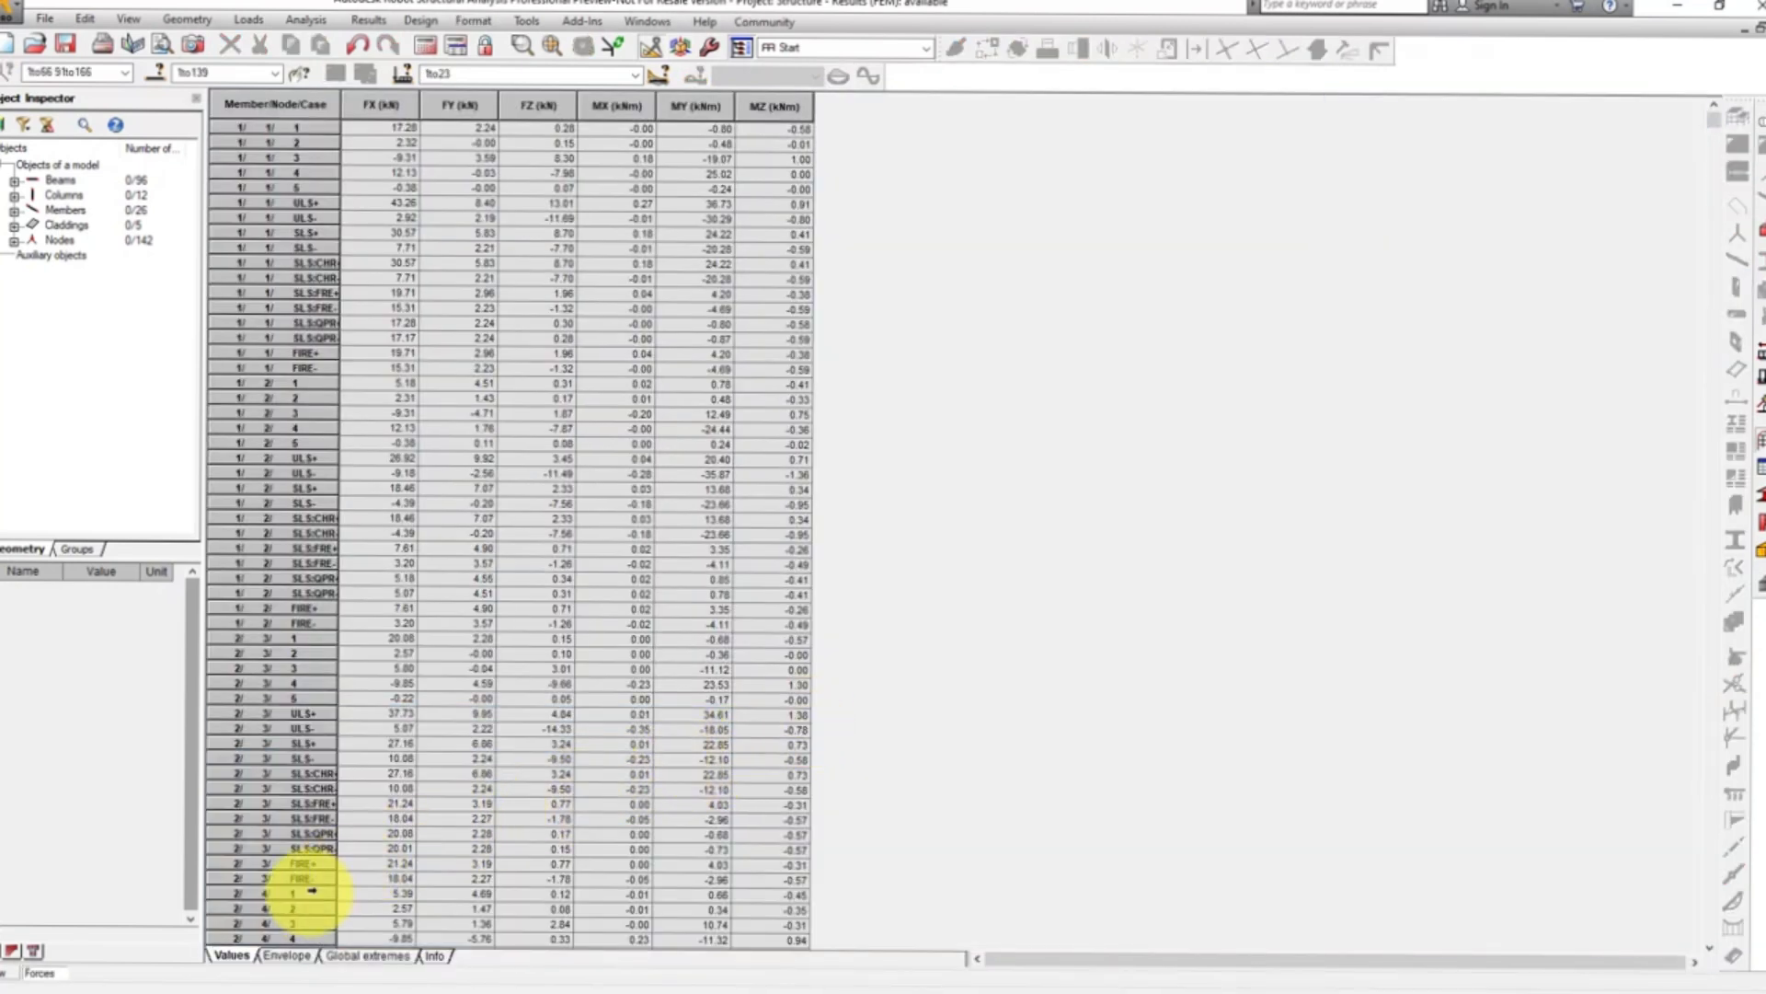
pyautogui.click(283, 957)
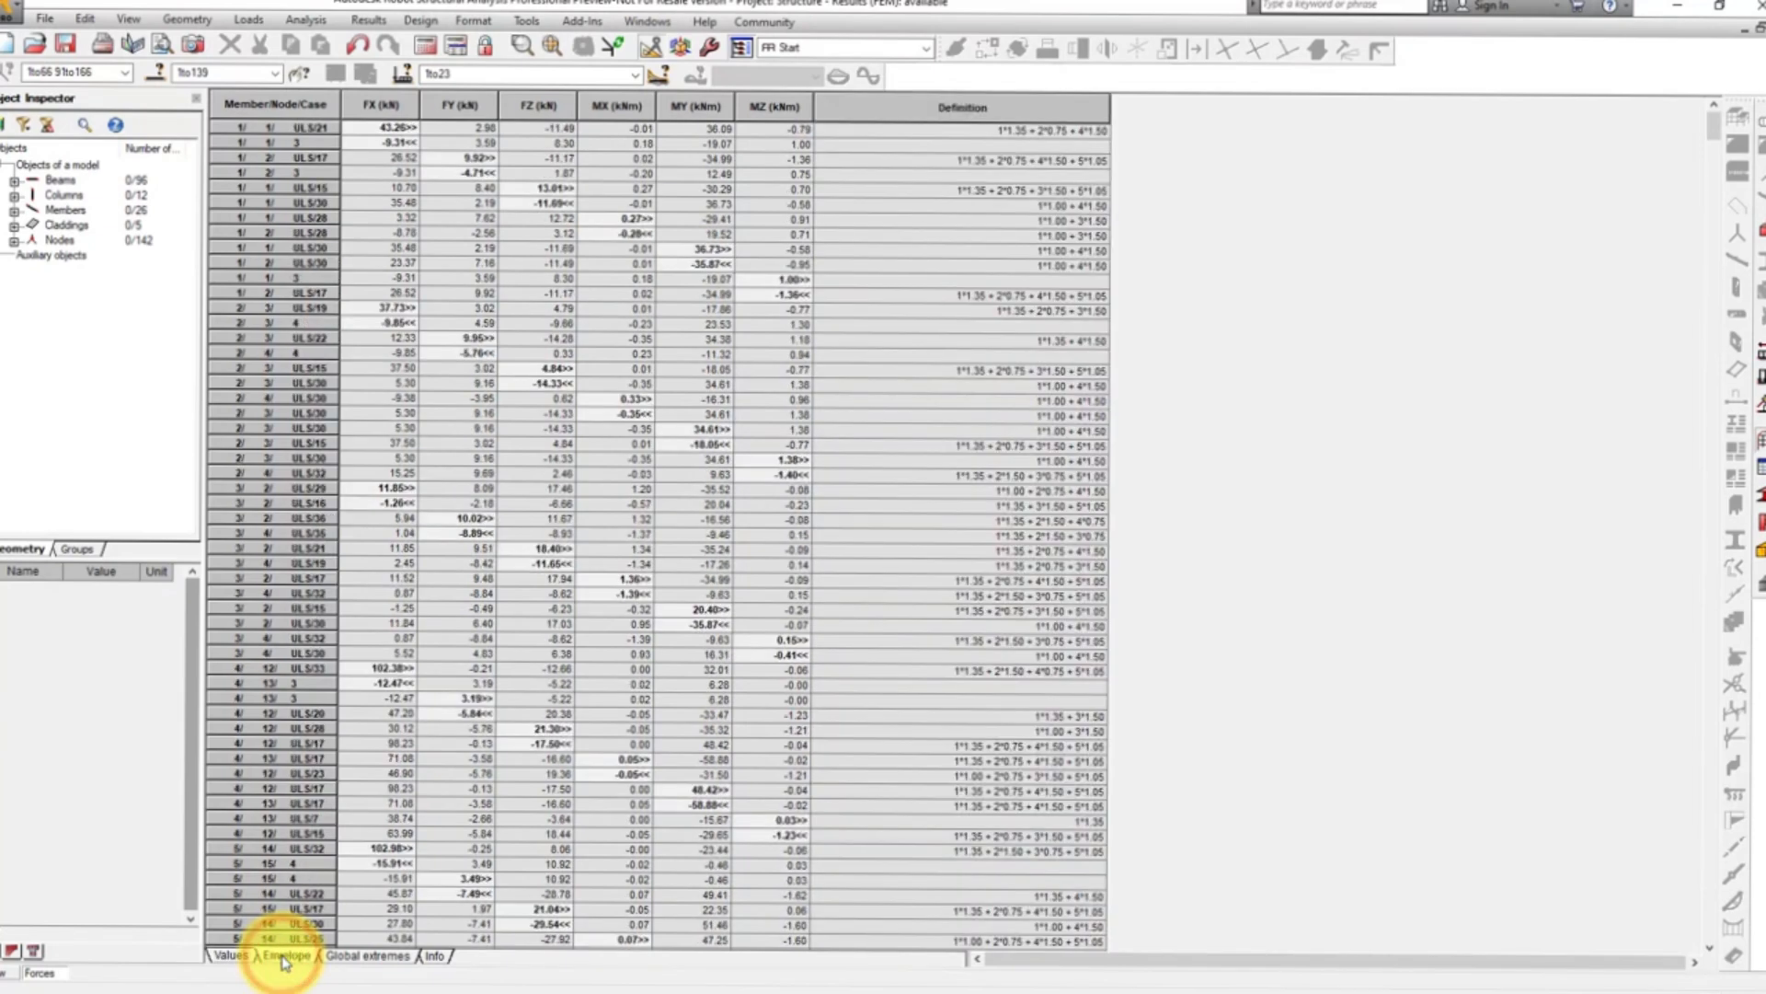
pyautogui.click(245, 958)
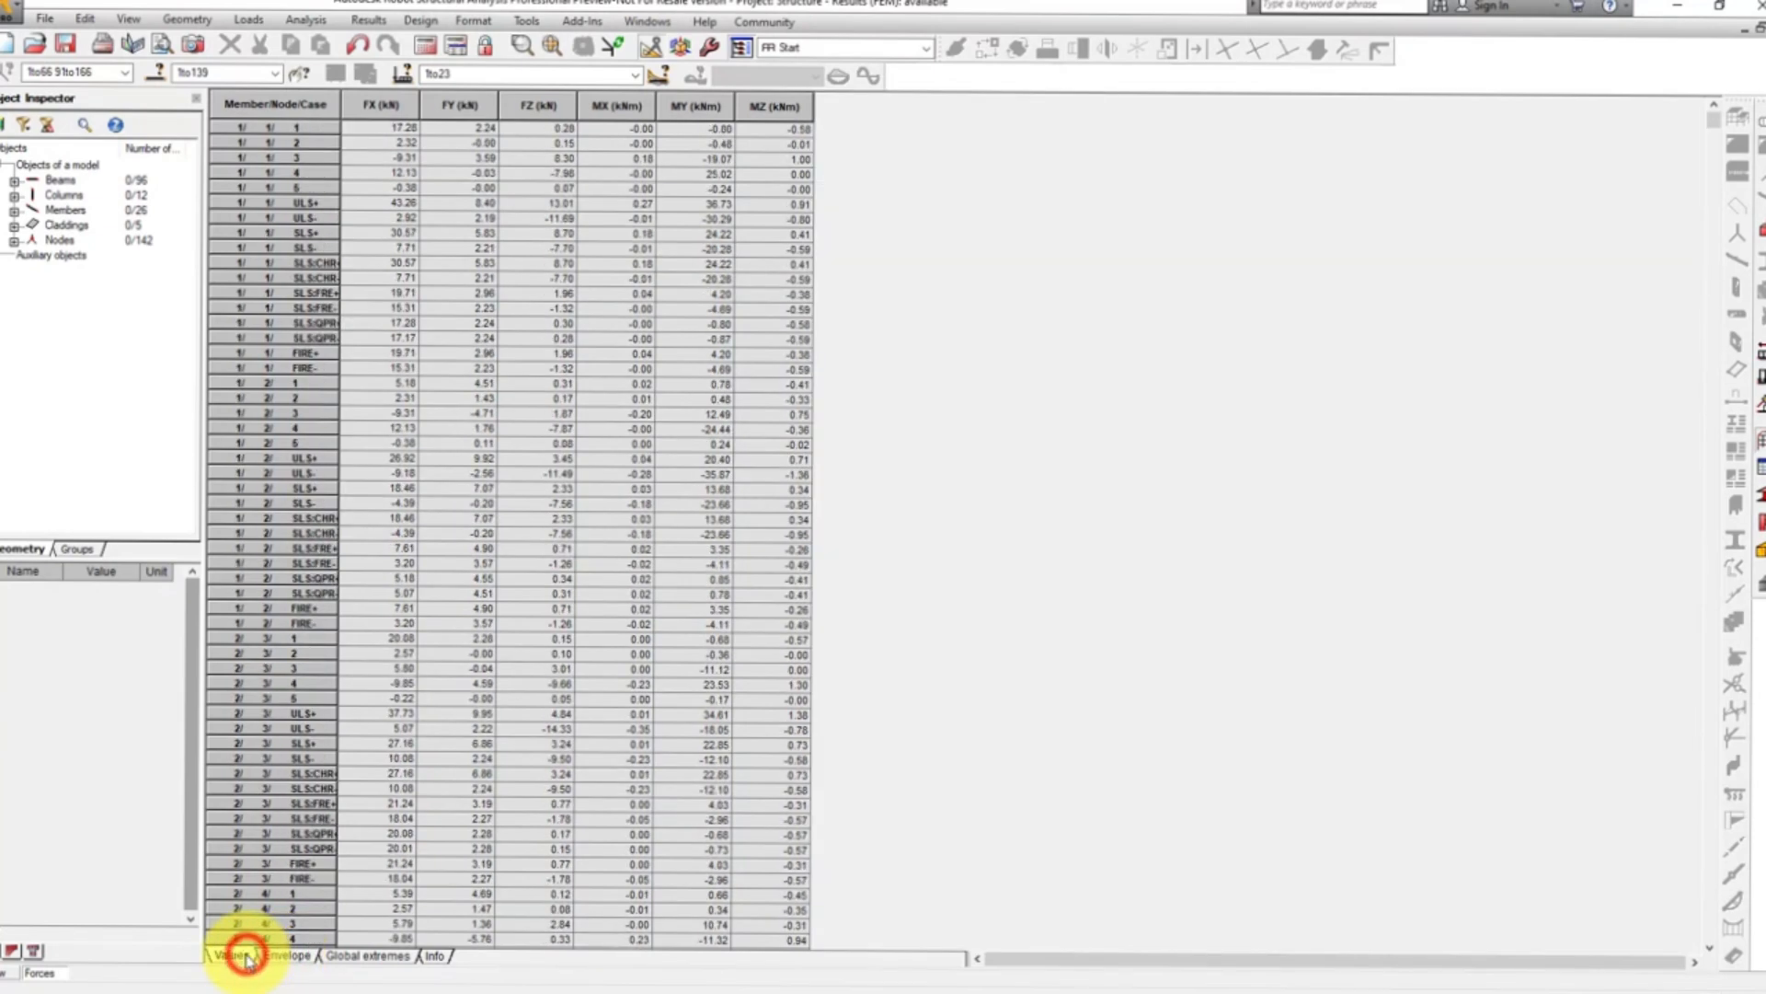
pyautogui.click(1744, 30)
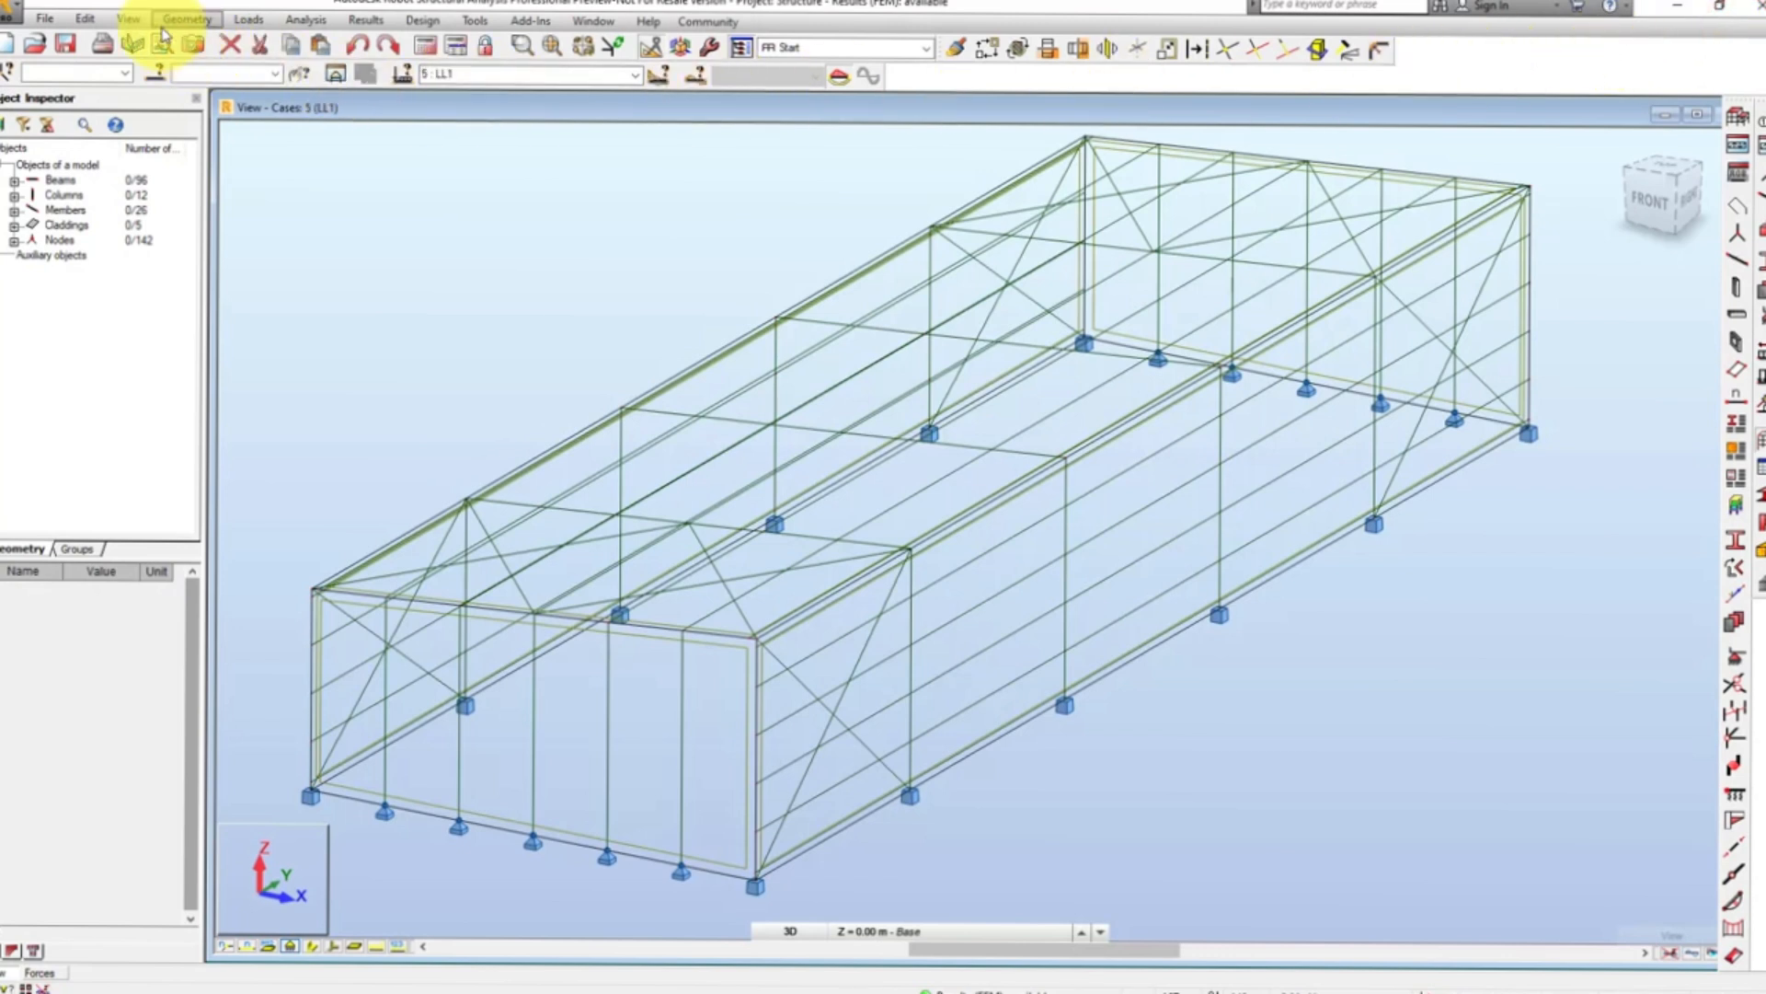
# - Open the full Reactions results table alongside the already selected Forces table and maximize its window
pyautogui.click(130, 19)
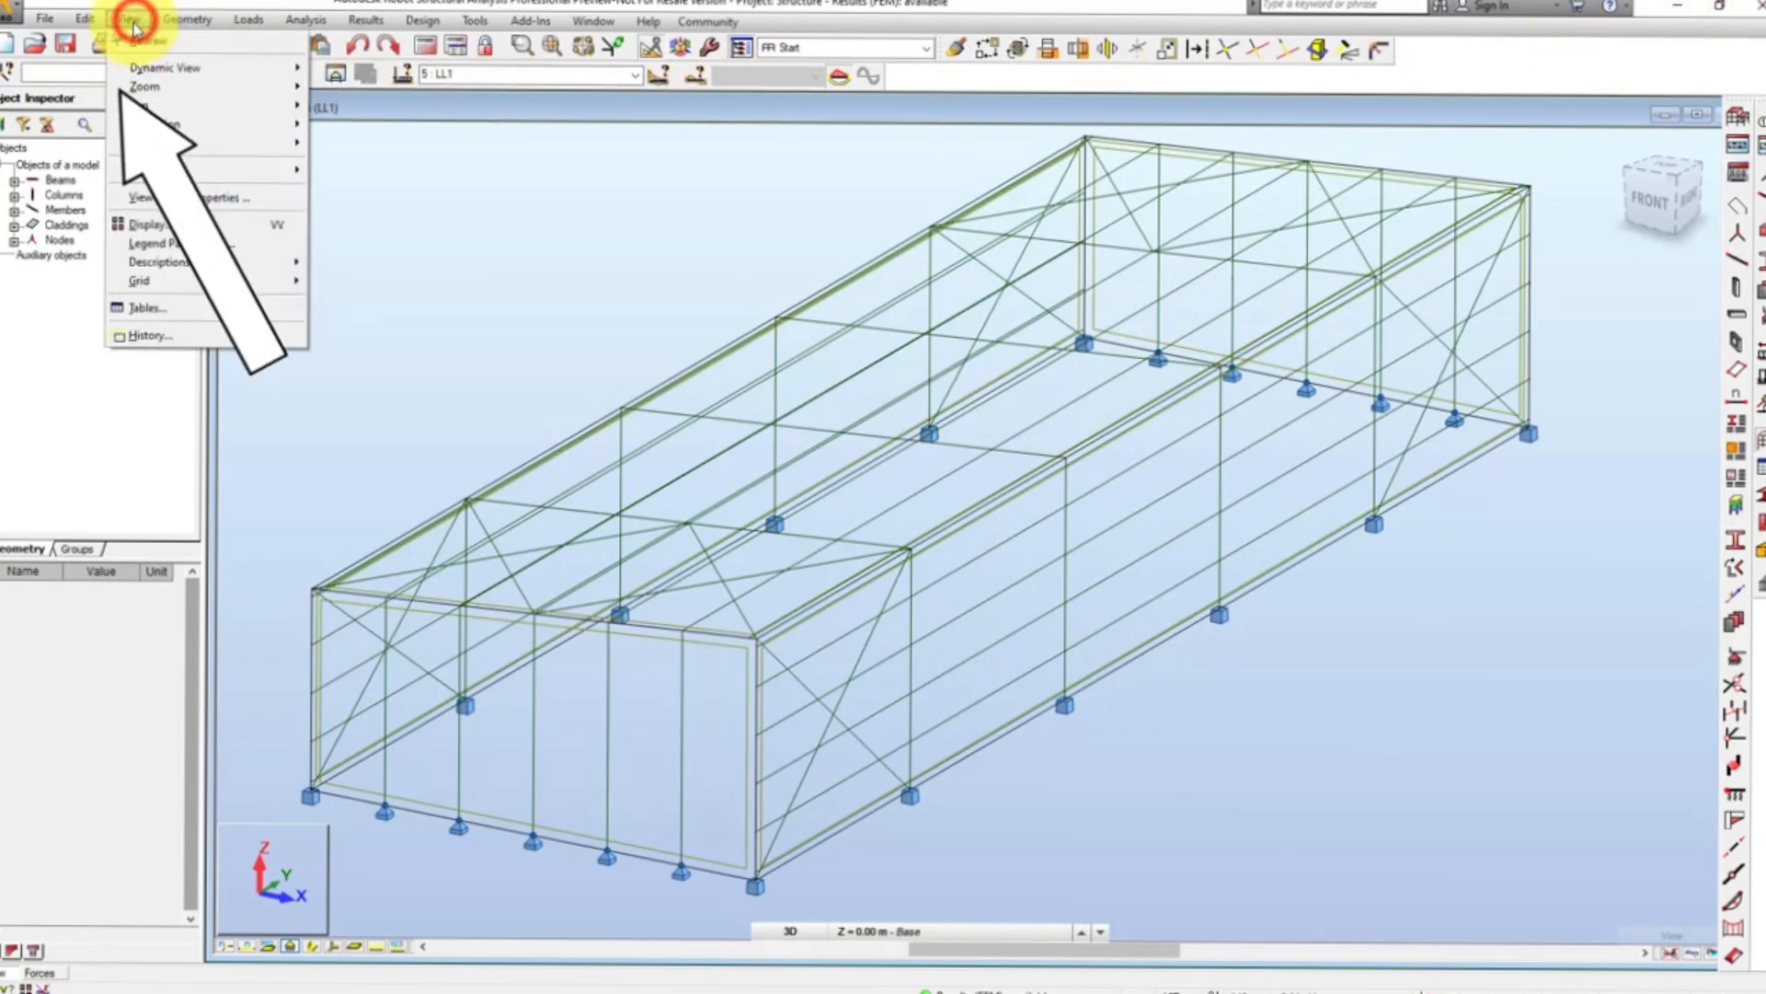
pyautogui.click(143, 305)
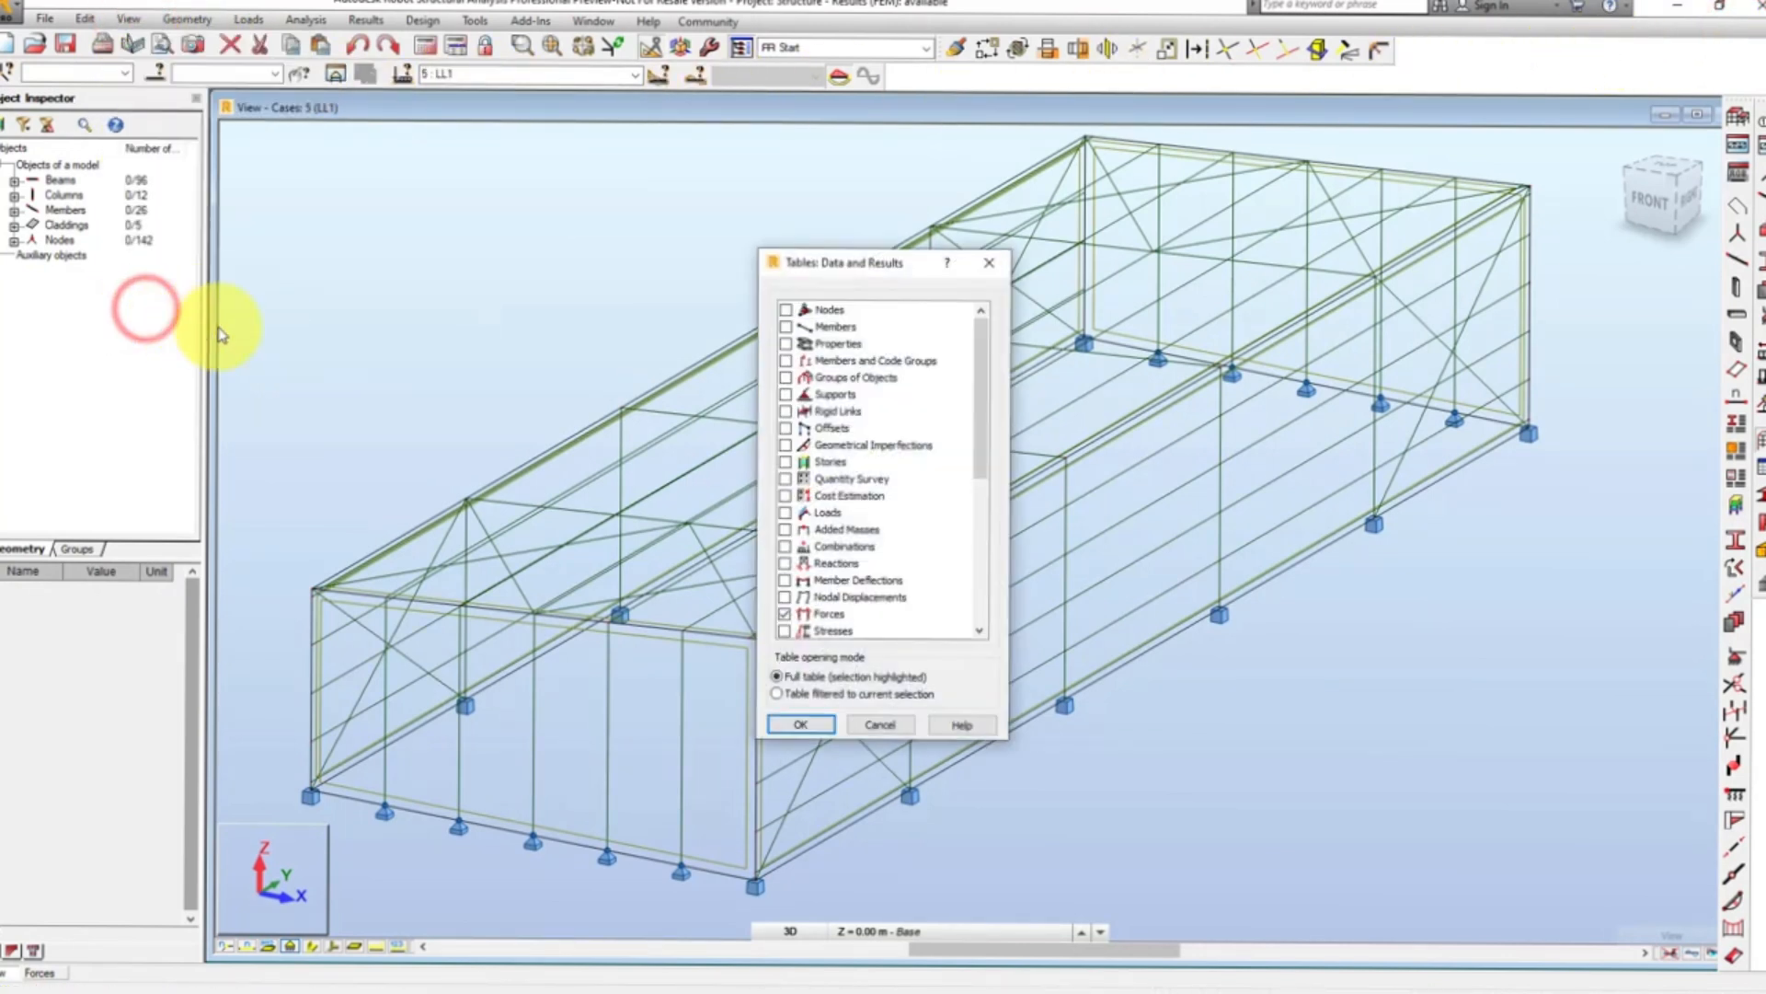
pyautogui.click(785, 563)
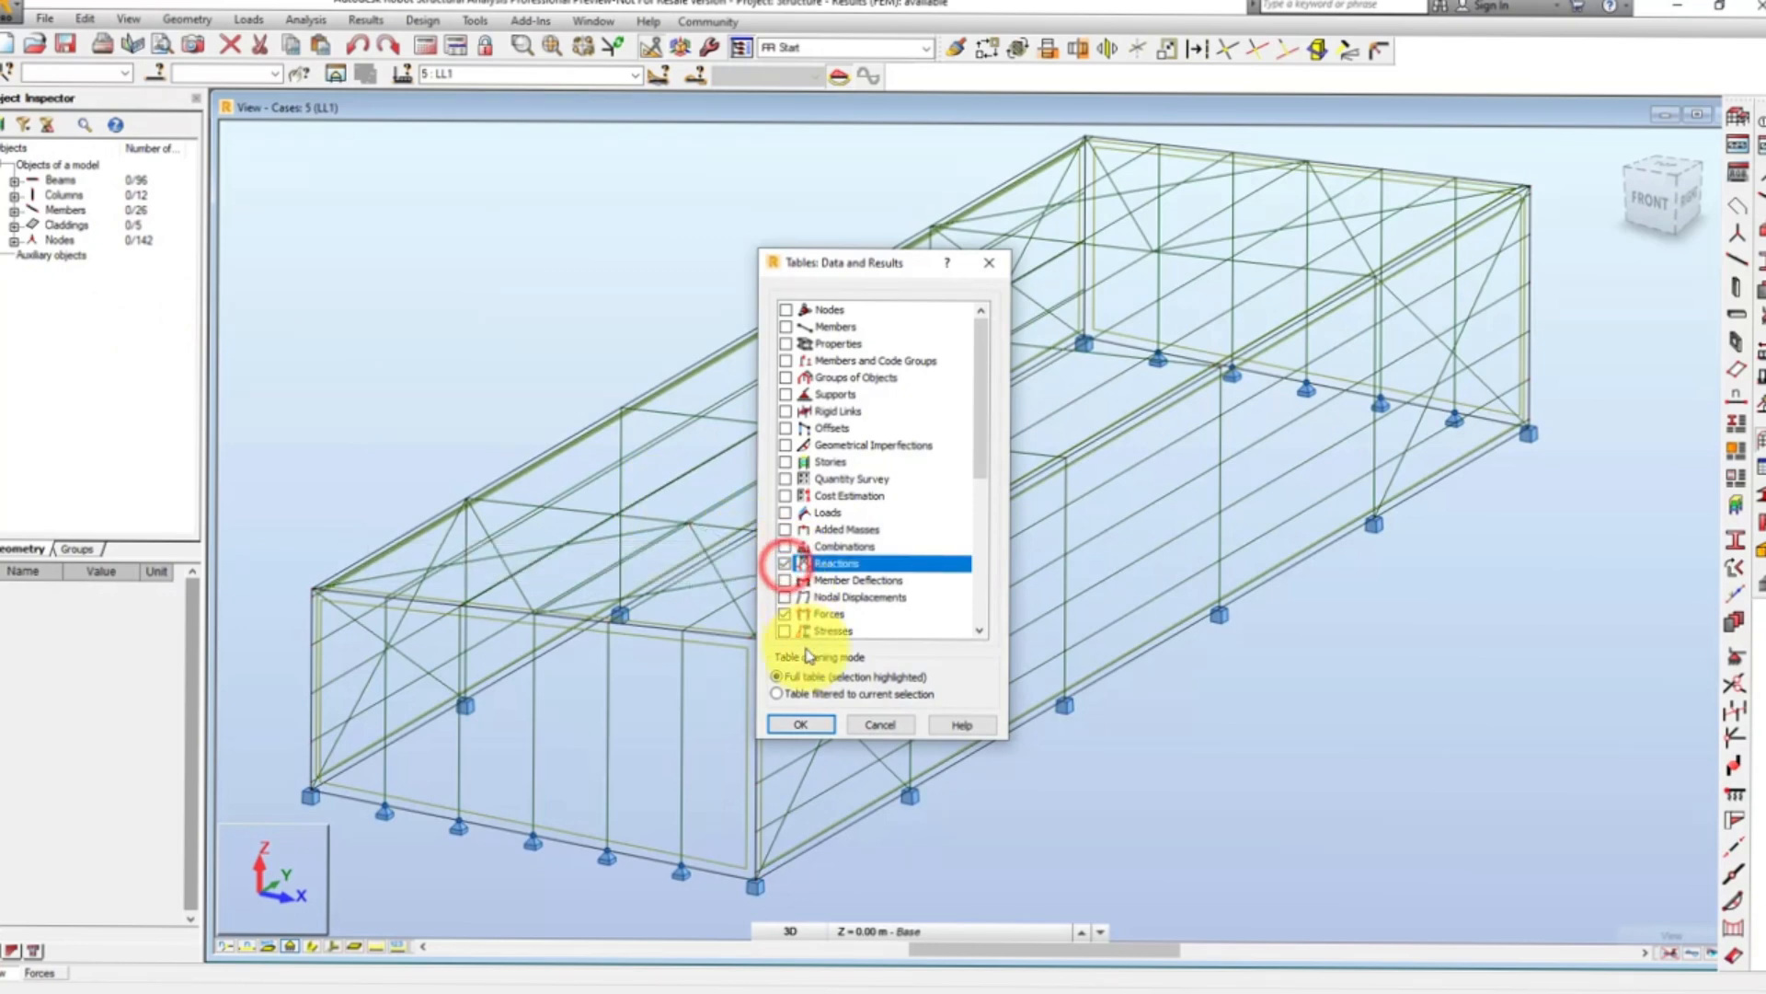
pyautogui.click(801, 724)
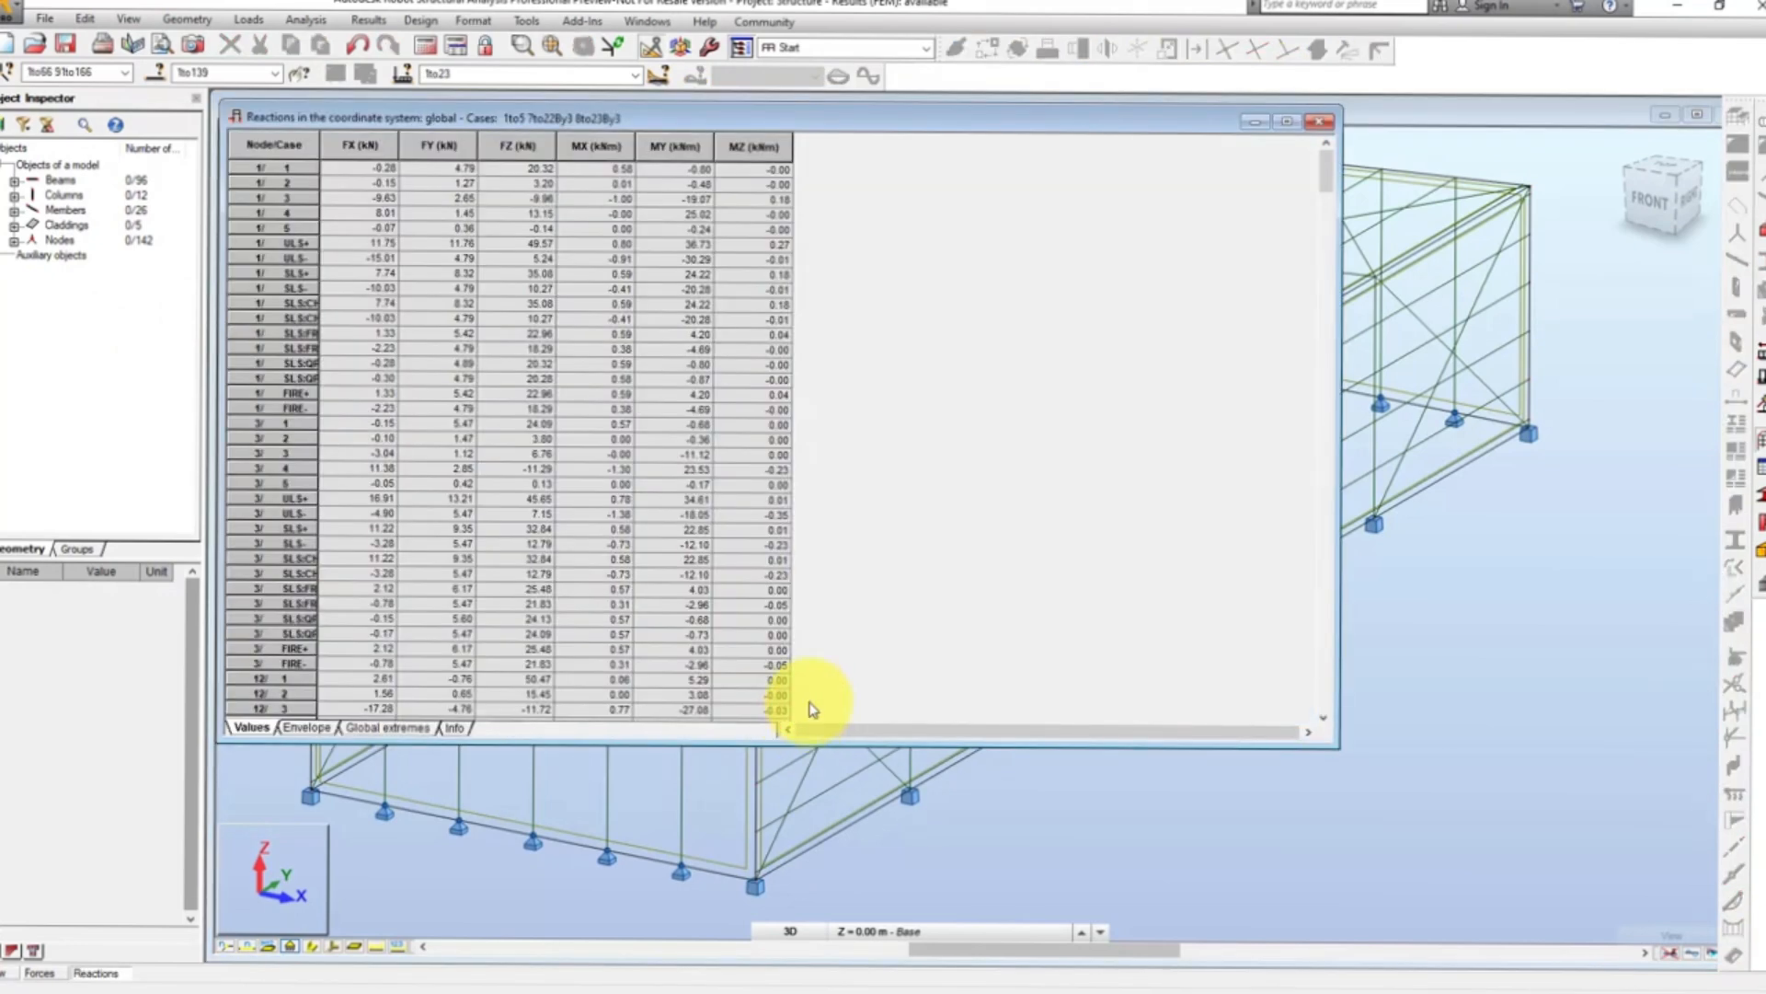
pyautogui.click(1289, 124)
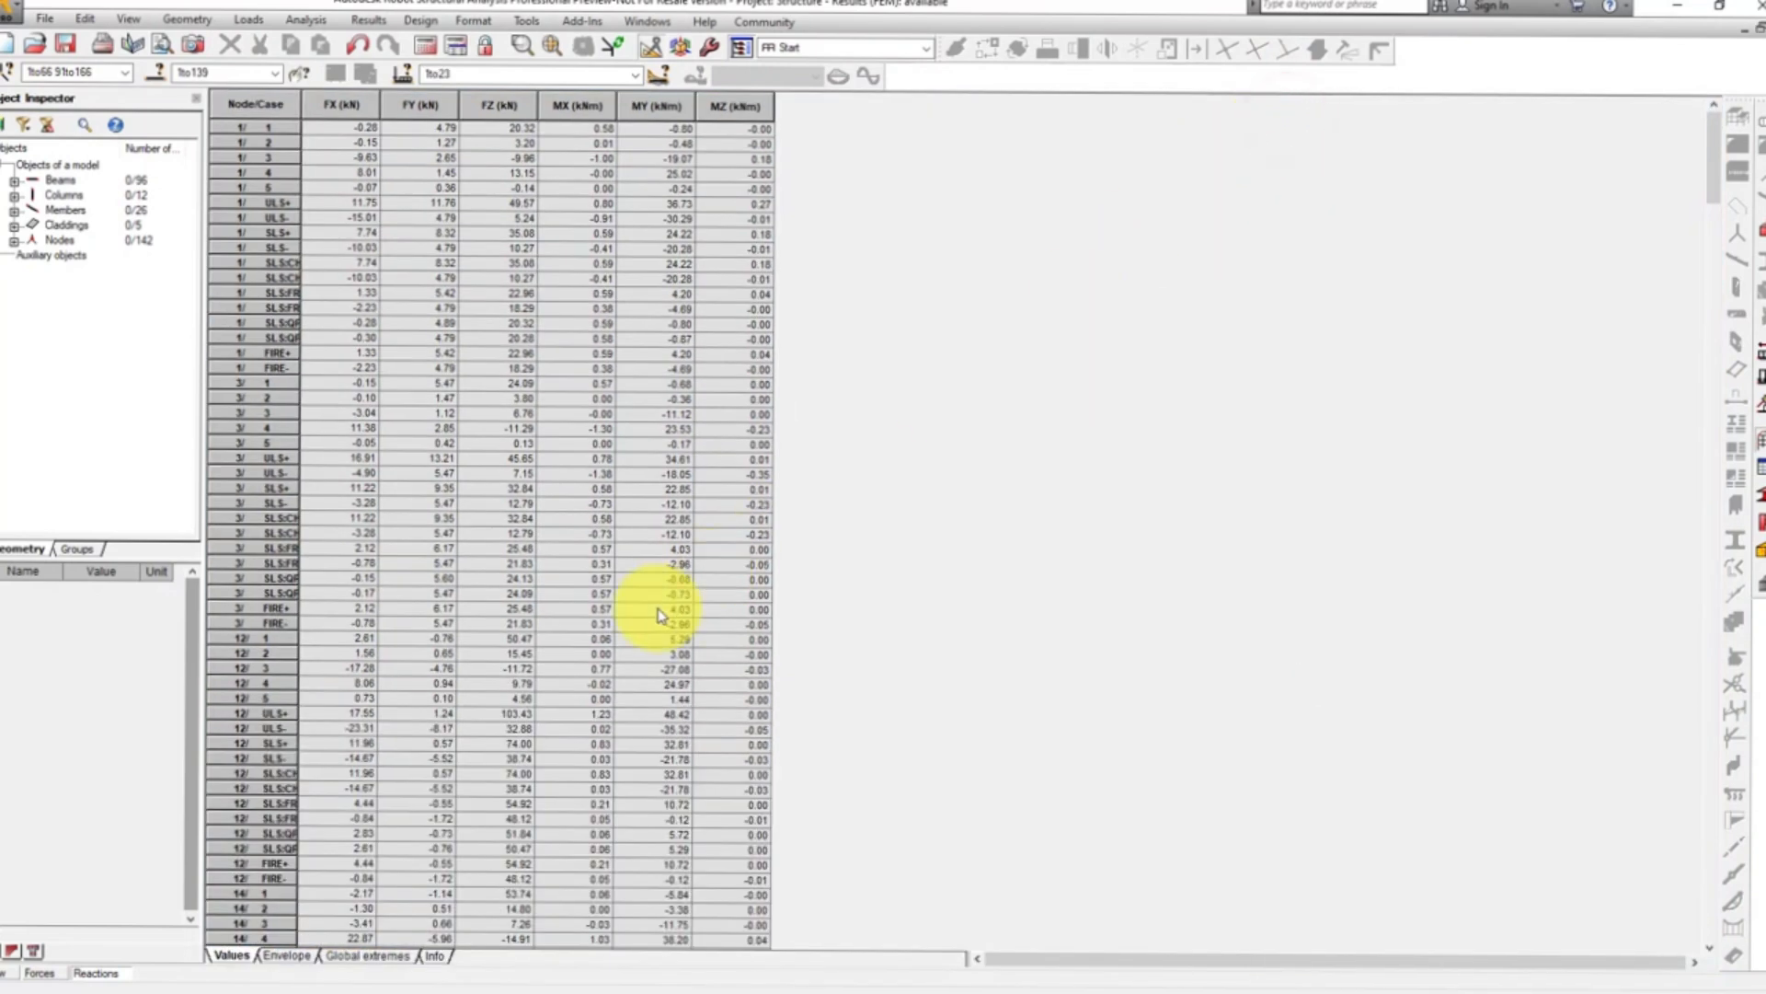
# - Compare the reactions envelope with the values listing, then return to the structure's 3D model view and maximize it
pyautogui.click(285, 956)
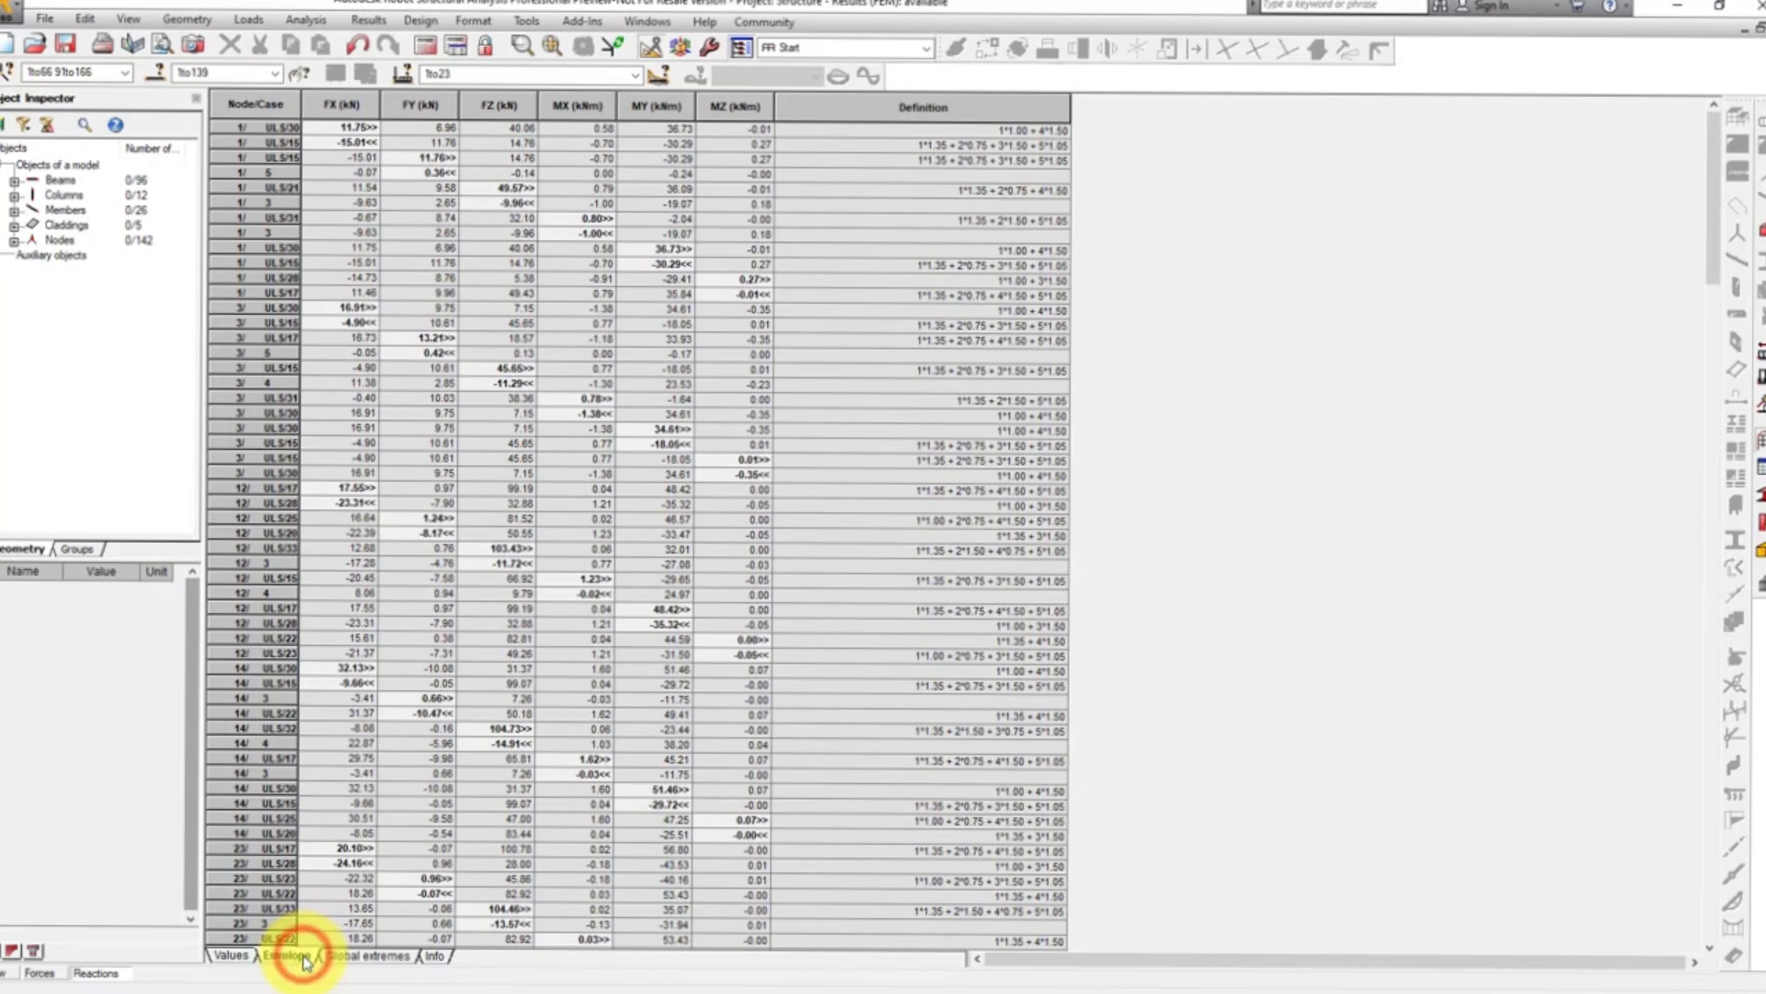
pyautogui.click(232, 956)
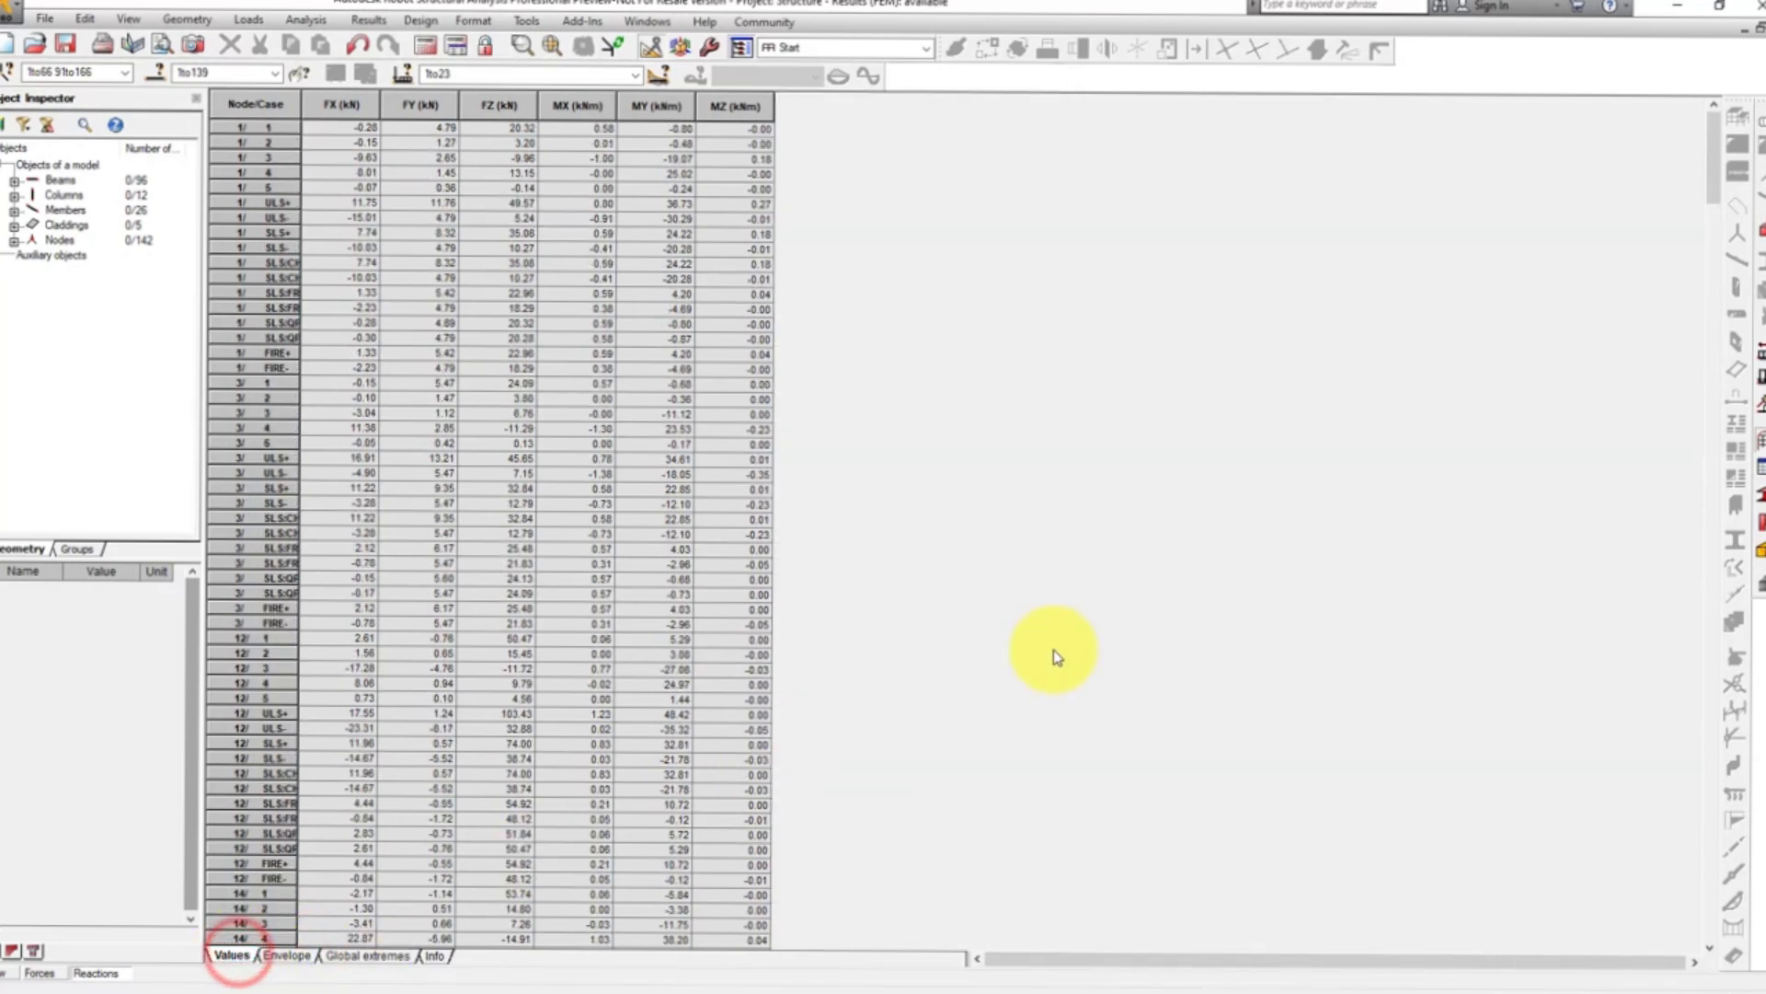
pyautogui.click(1755, 29)
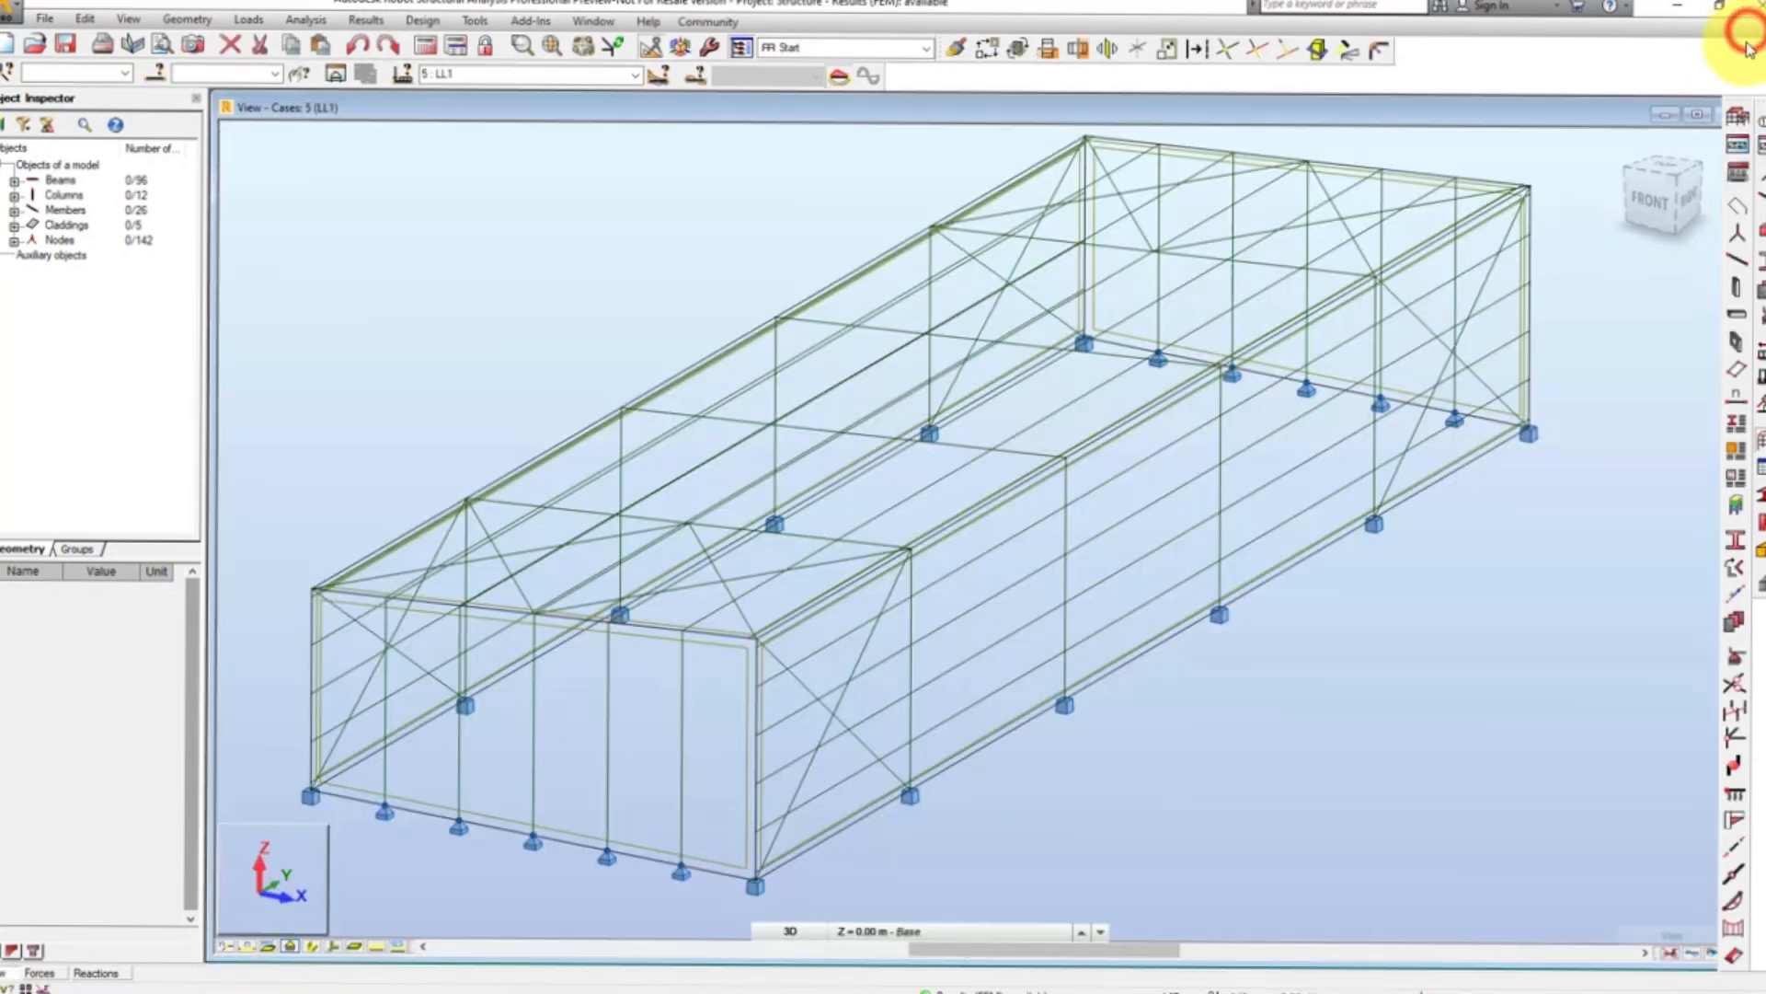
pyautogui.click(1704, 114)
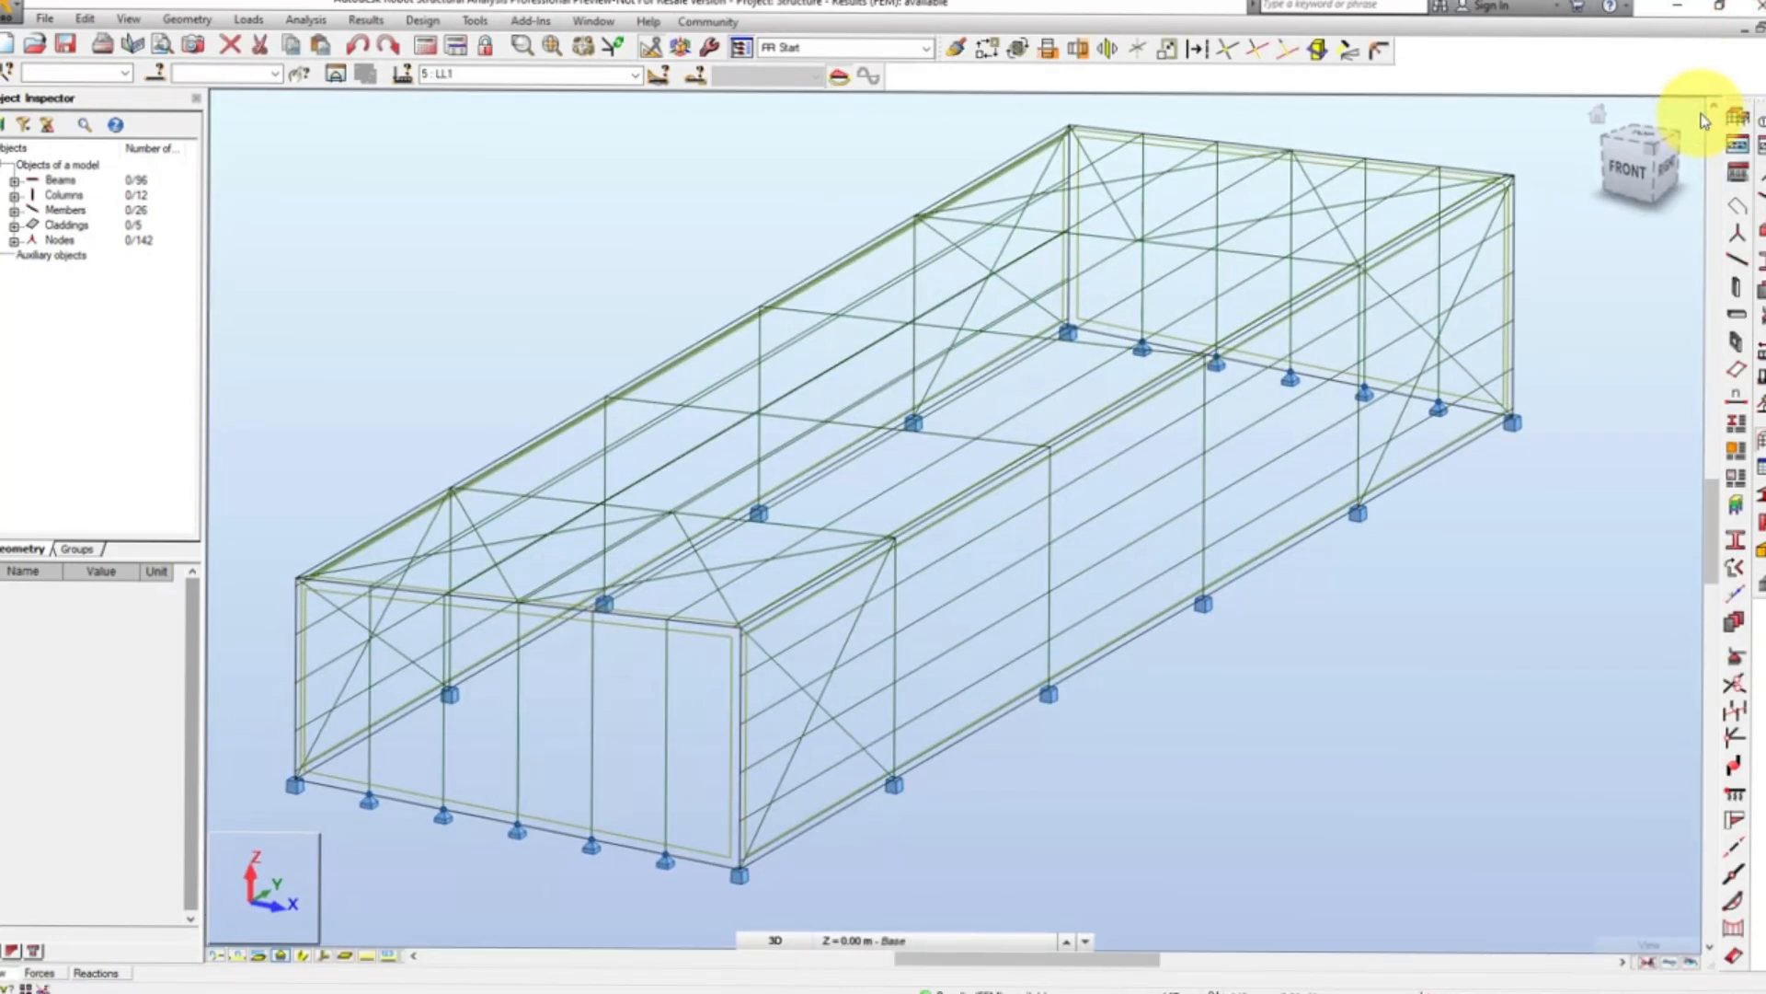